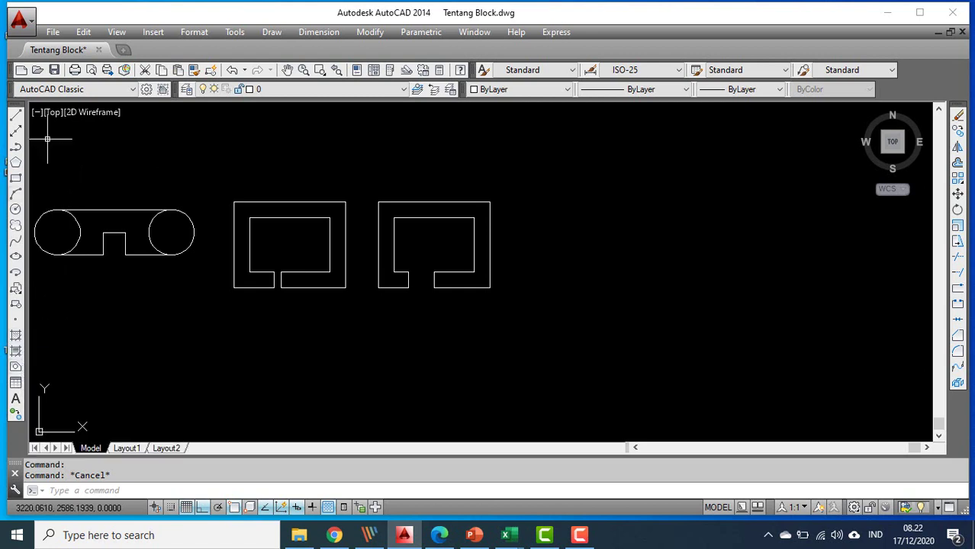
# Compare how the two upper rectangles select, picking the right one and two adjoining edges of the left one
pyautogui.scroll(-2, 457, 290)
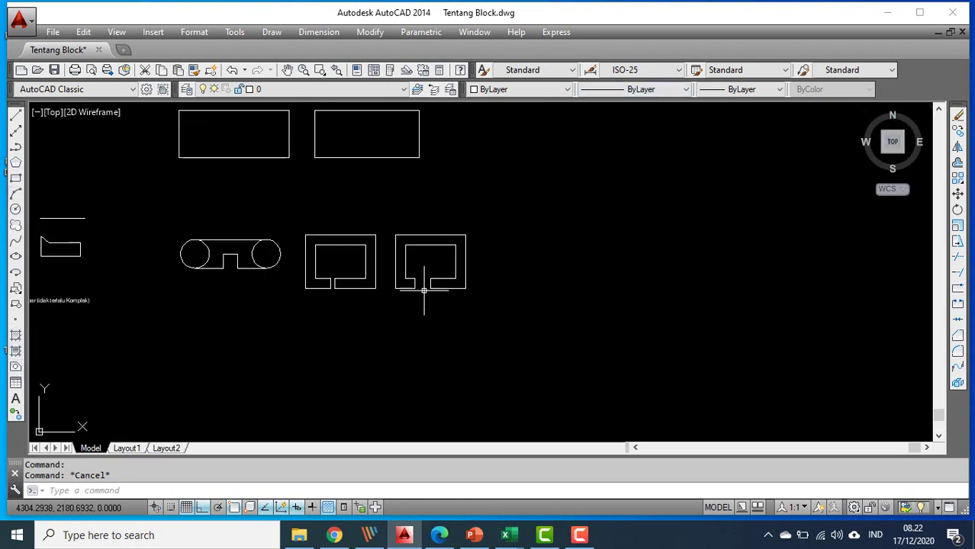
pyautogui.moveTo(416, 288); pyautogui.dragTo(375, 293, button='middle')
pyautogui.scroll(2, 179, 266)
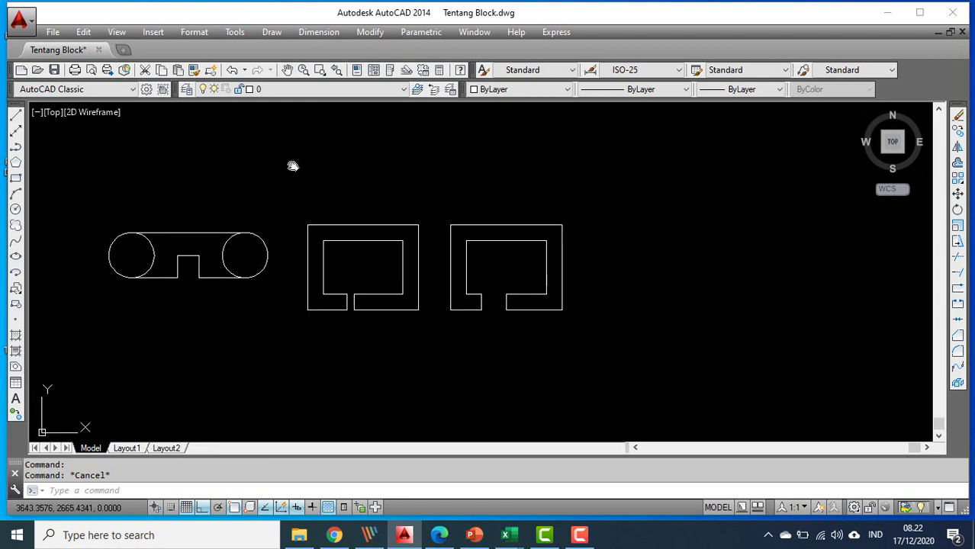
pyautogui.moveTo(292, 163)
pyautogui.mouseDown(button='middle')
pyautogui.moveTo(306, 283)
pyautogui.moveTo(238, 277)
pyautogui.mouseUp(button='middle')
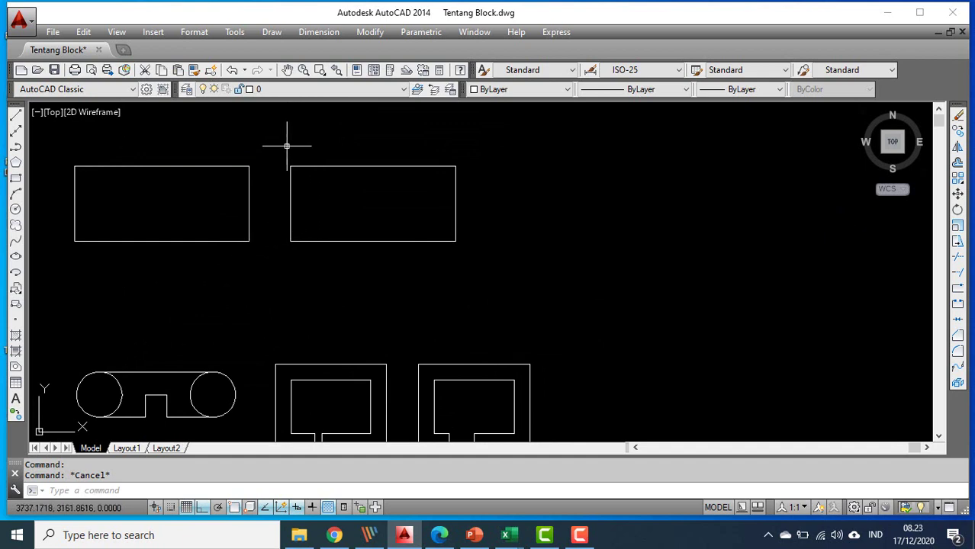
pyautogui.click(290, 187)
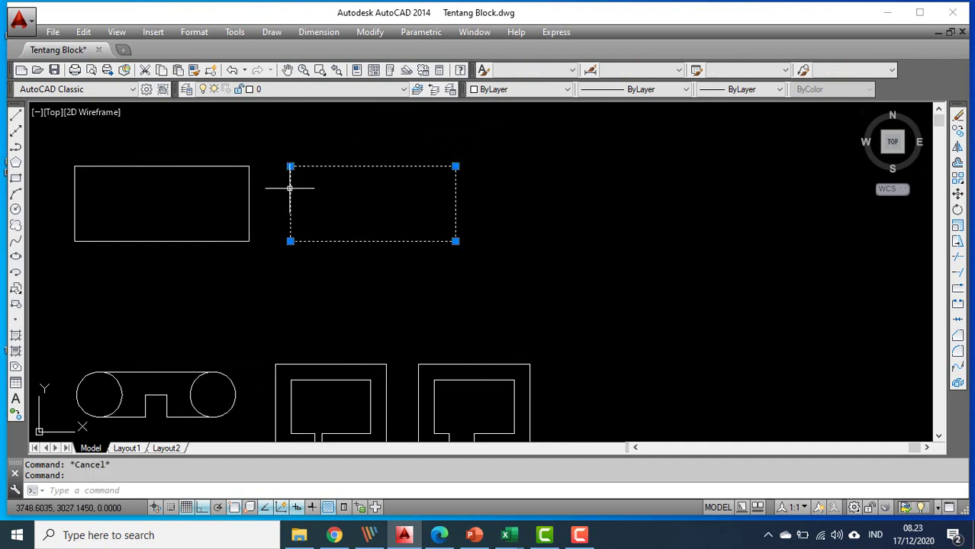
pyautogui.press('Escape')
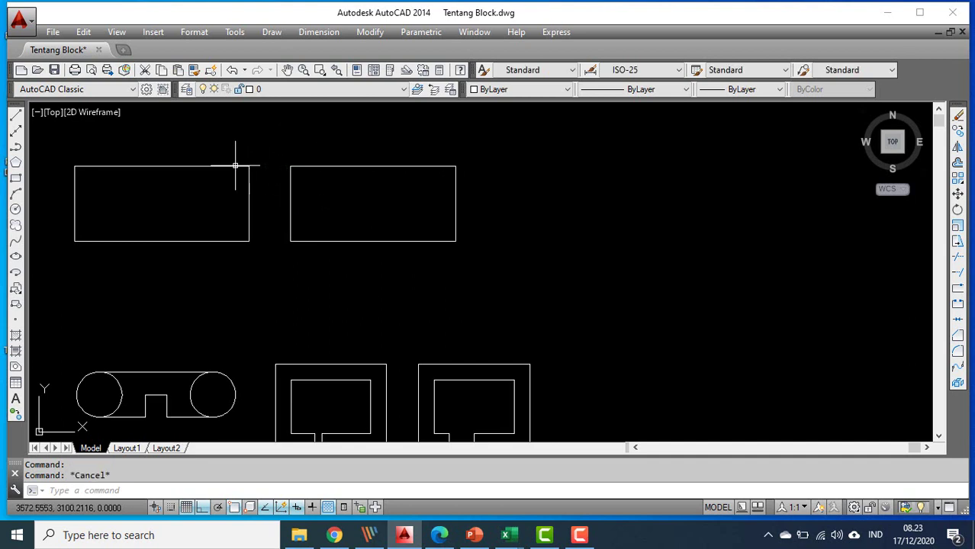
pyautogui.click(232, 165)
pyautogui.click(248, 191)
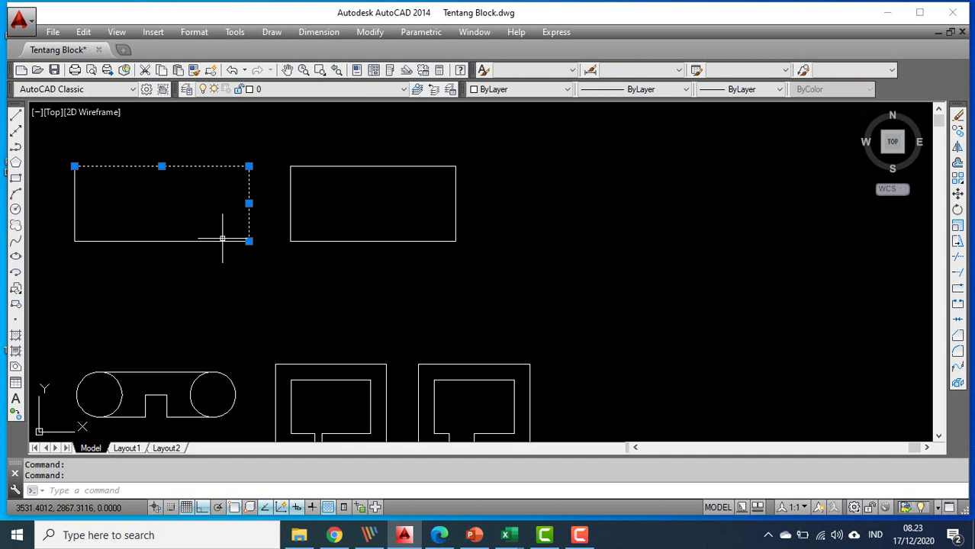
pyautogui.press('Escape')
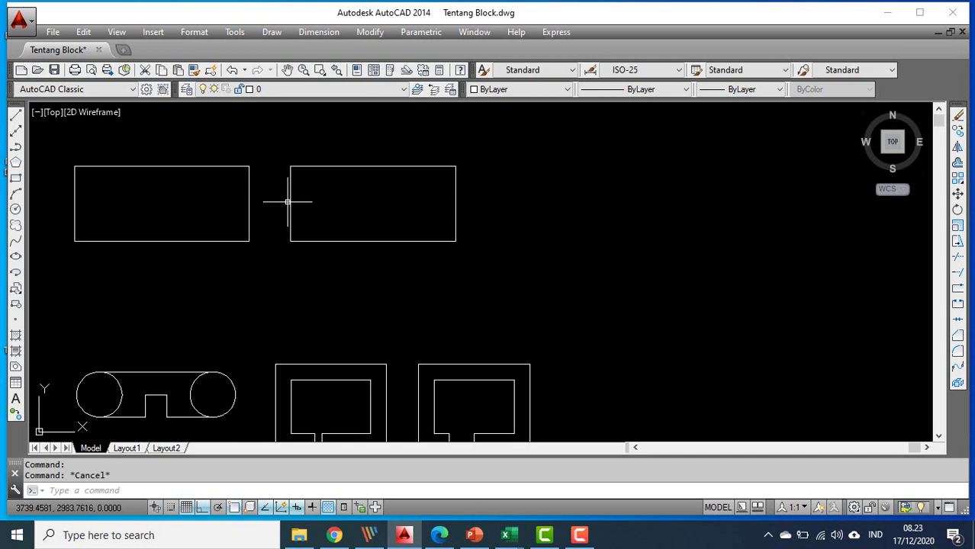
pyautogui.moveTo(289, 202); pyautogui.dragTo(429, 257, button='middle')
pyautogui.scroll(2, 311, 211)
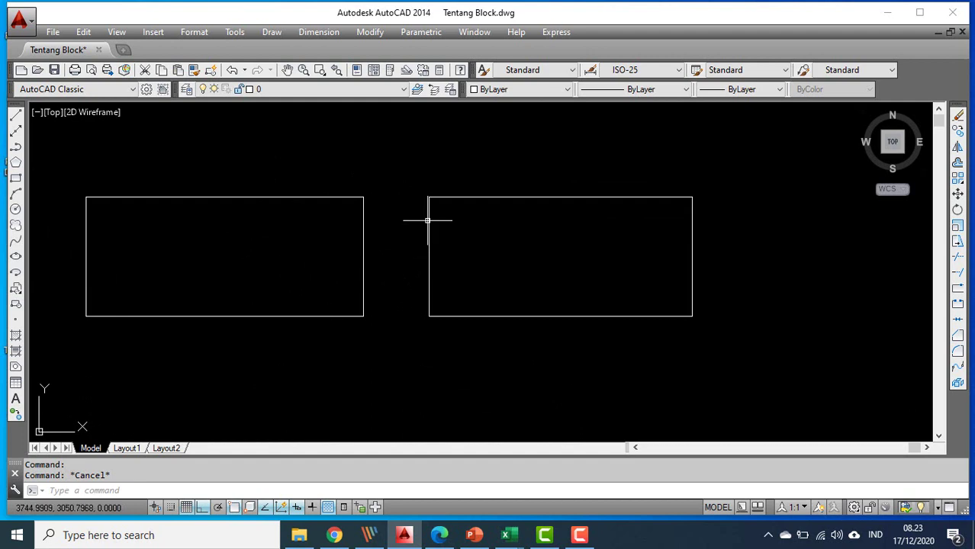
pyautogui.click(428, 220)
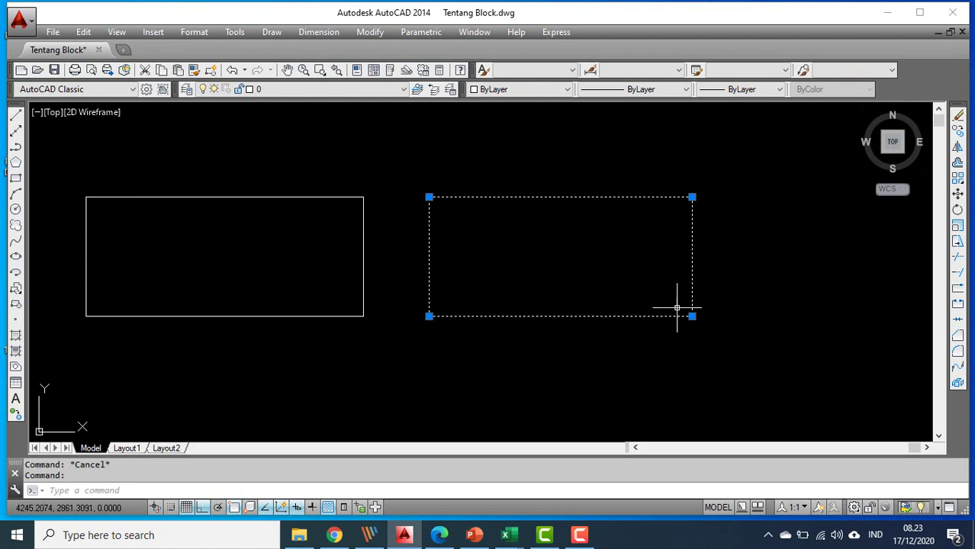
pyautogui.press('Escape')
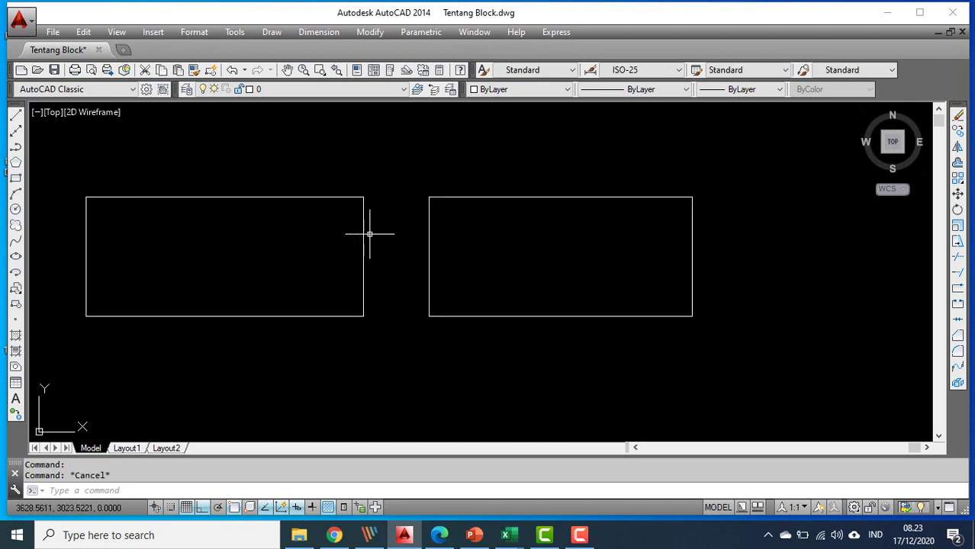
# Check the left rectangle's construction by selecting its four edges individually and with a selection window, clearing the selection each time
pyautogui.click(256, 197)
pyautogui.click(366, 214)
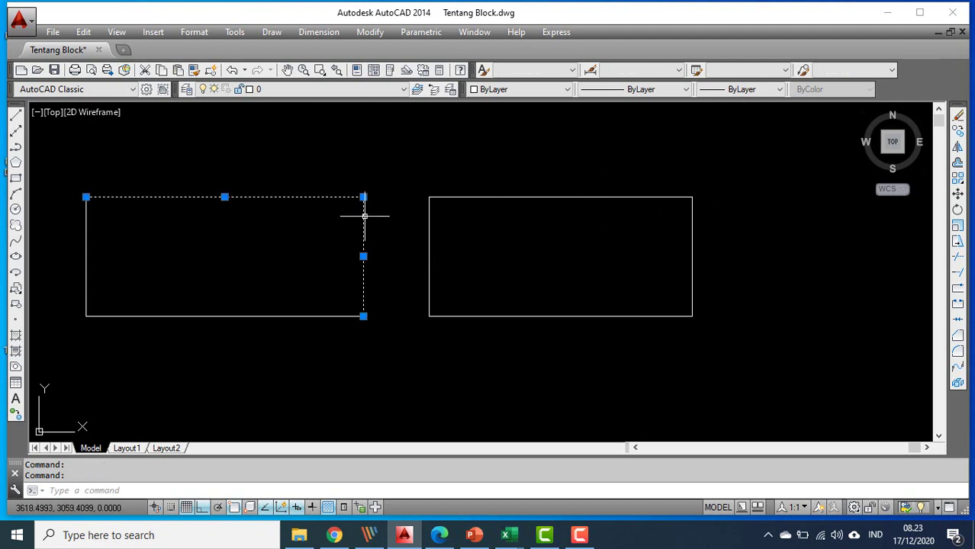
pyautogui.click(327, 315)
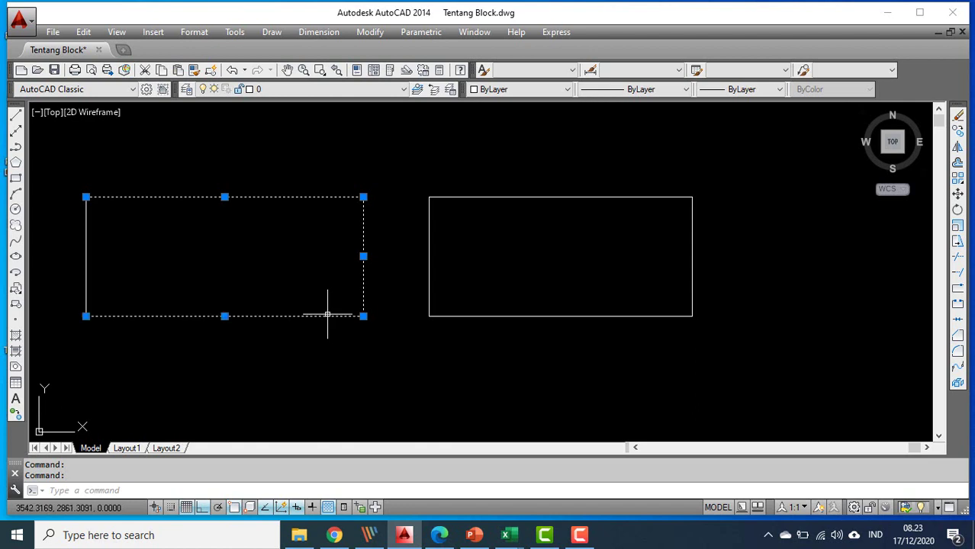
pyautogui.click(87, 282)
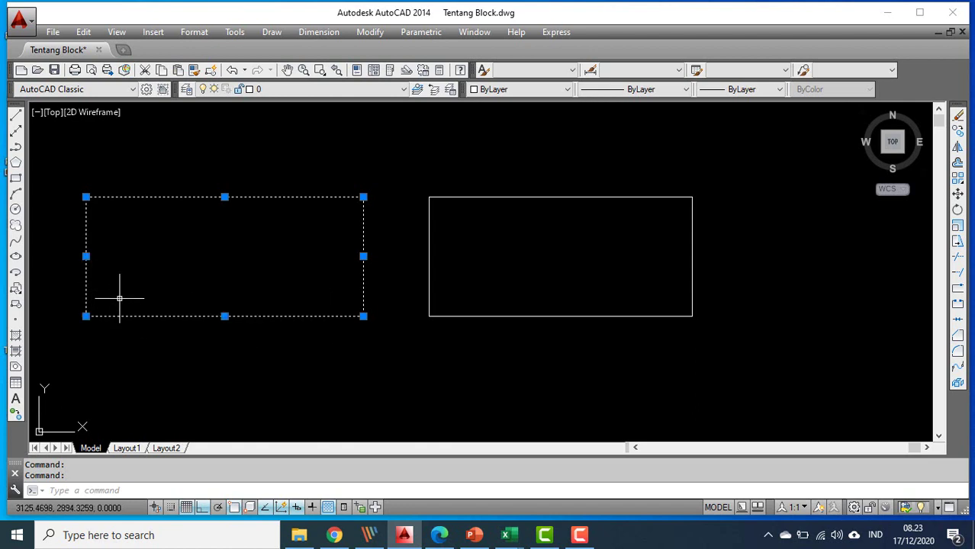
pyautogui.press('Escape')
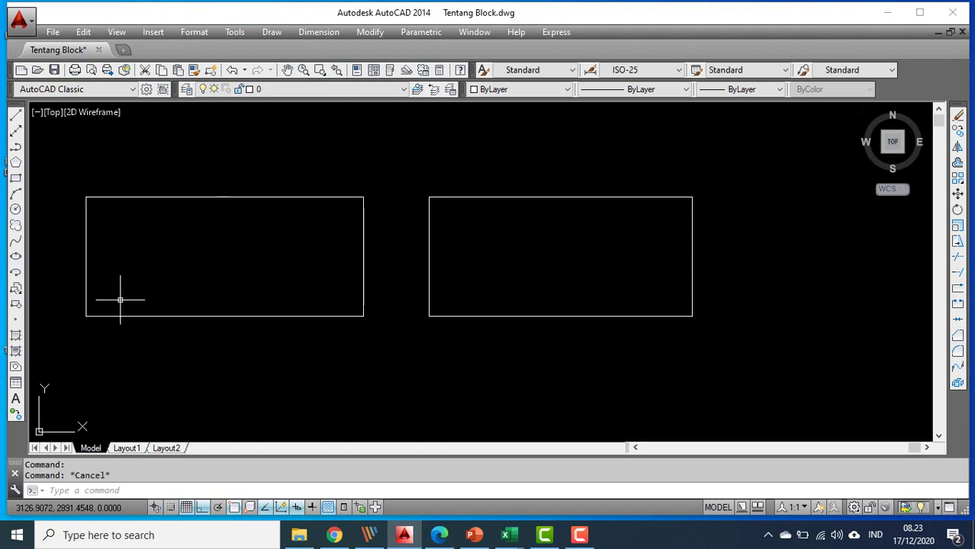
pyautogui.click(76, 187)
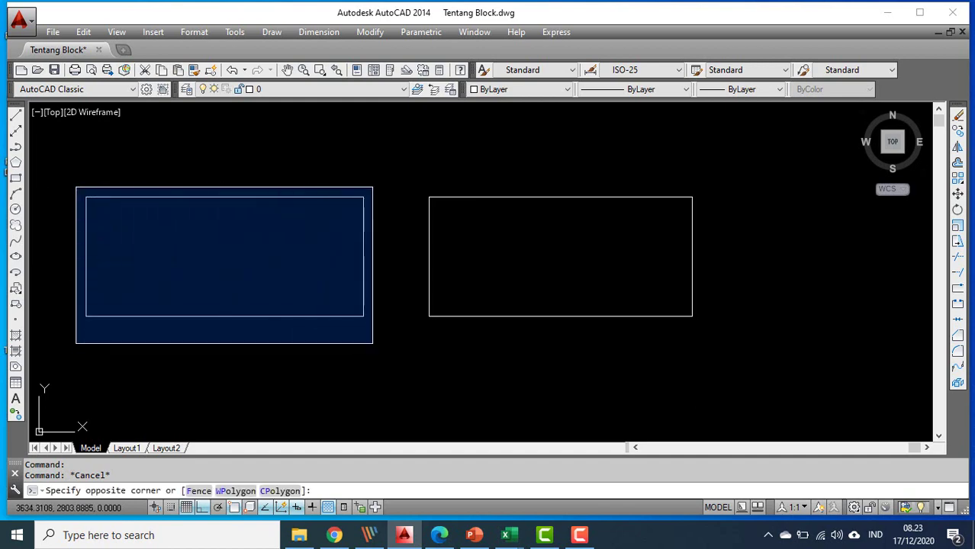
pyautogui.click(370, 340)
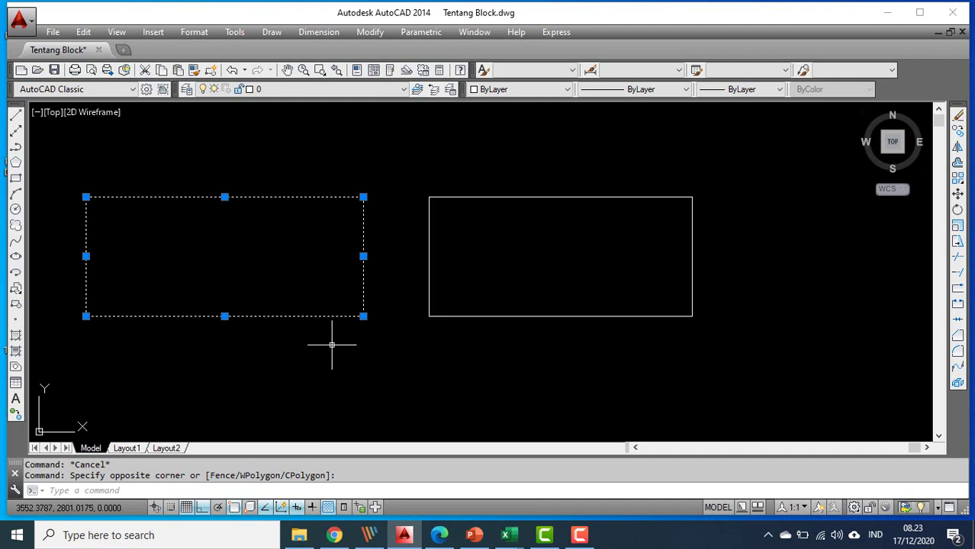
pyautogui.press('Escape')
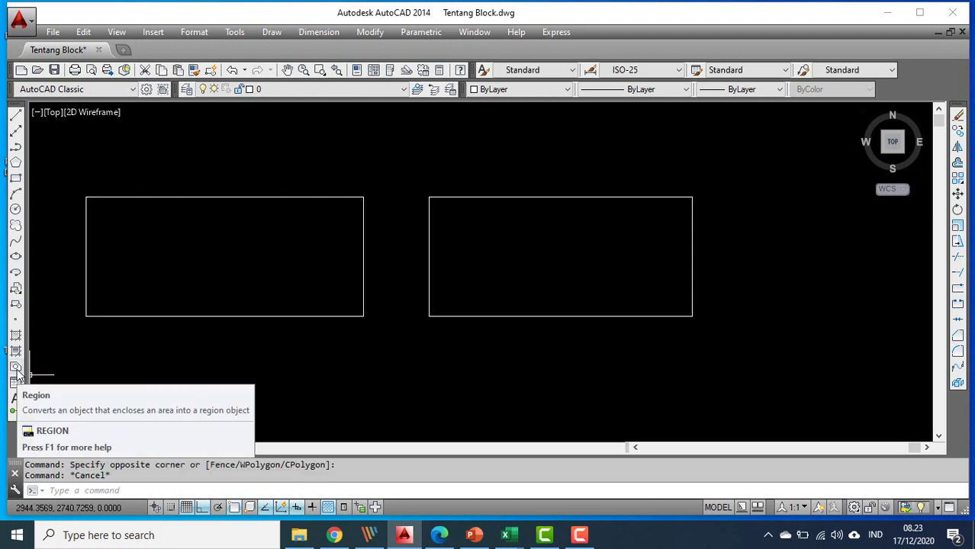
# Convert the four lines of the left rectangle into a single object with the Region command
pyautogui.click(128, 490)
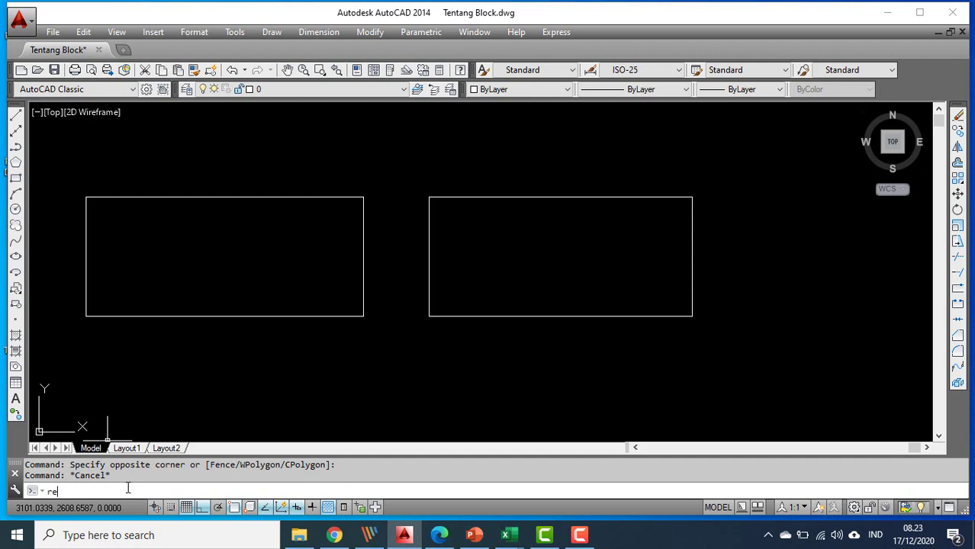
pyautogui.write('reg')
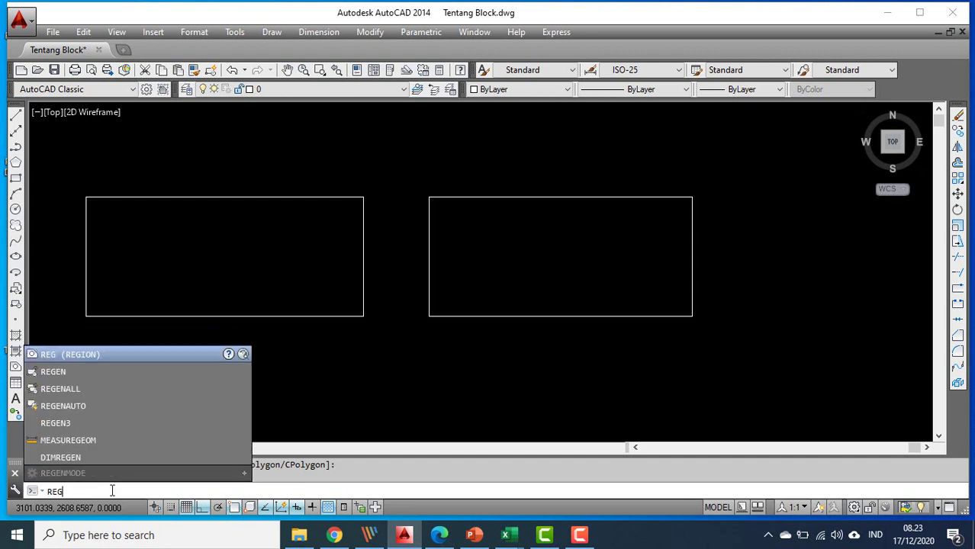
pyautogui.click(76, 354)
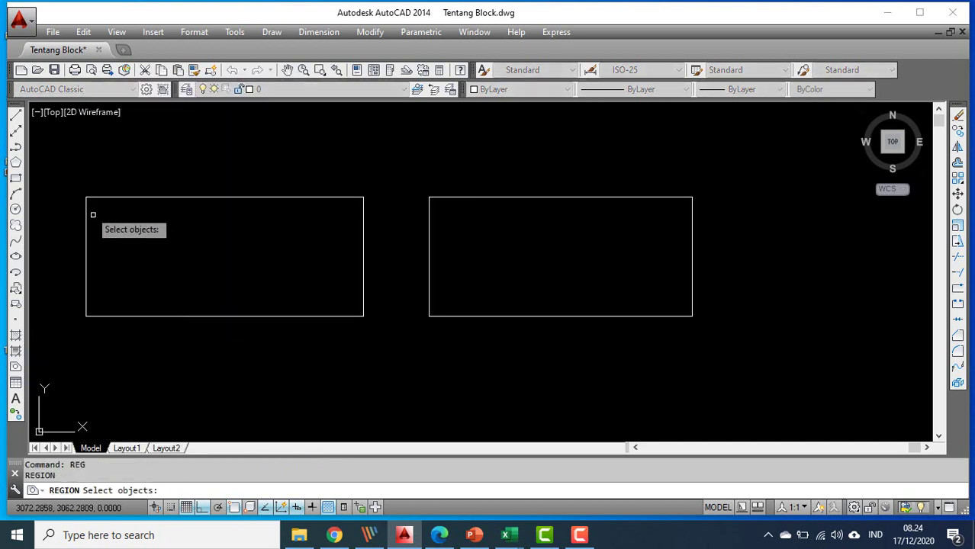
pyautogui.click(66, 175)
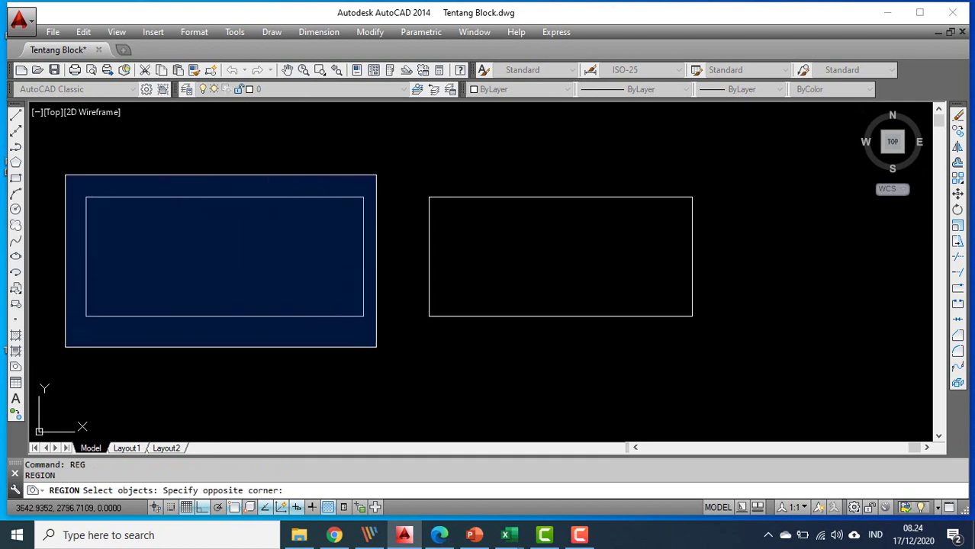
pyautogui.click(414, 353)
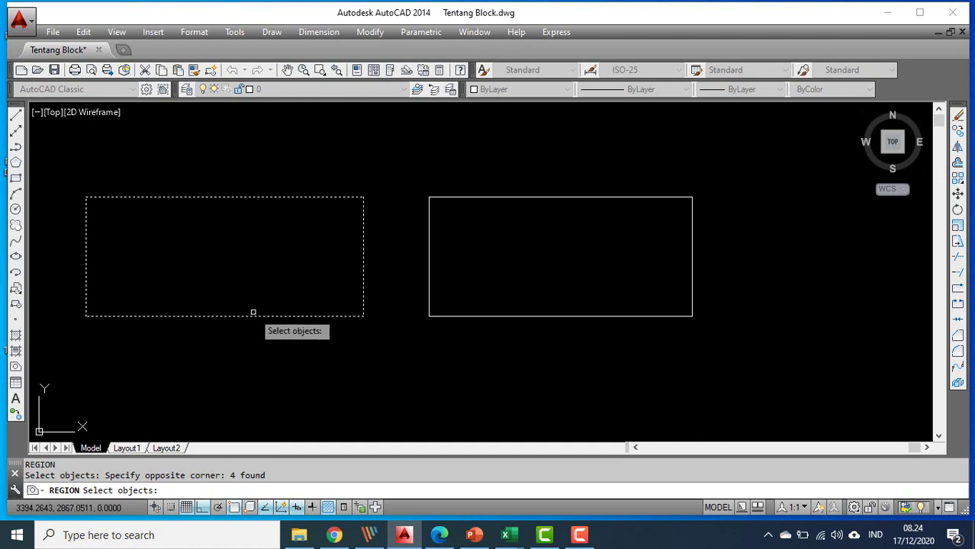
pyautogui.press('Return')
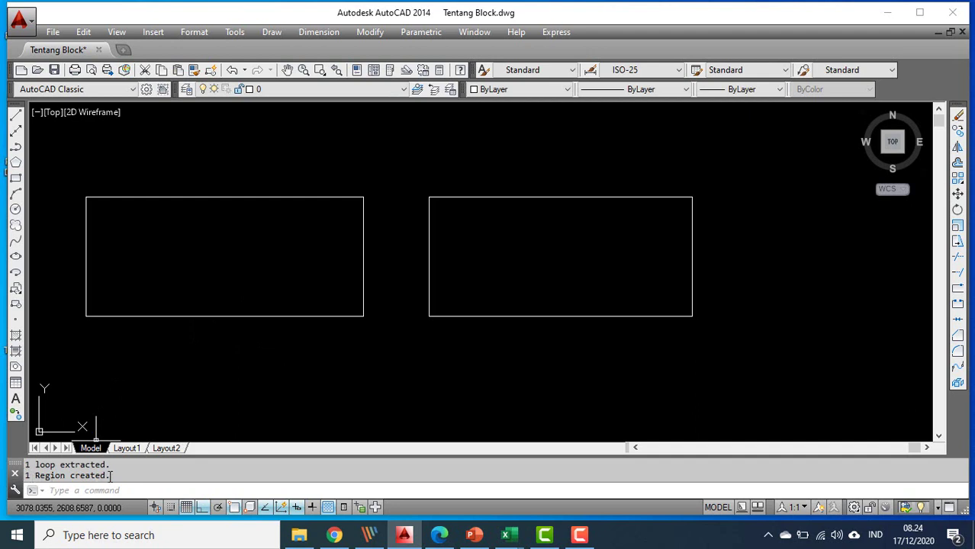
# Select the left region and the right rectangle in turn to check how each behaves as an object, and clear the selection
pyautogui.click(220, 316)
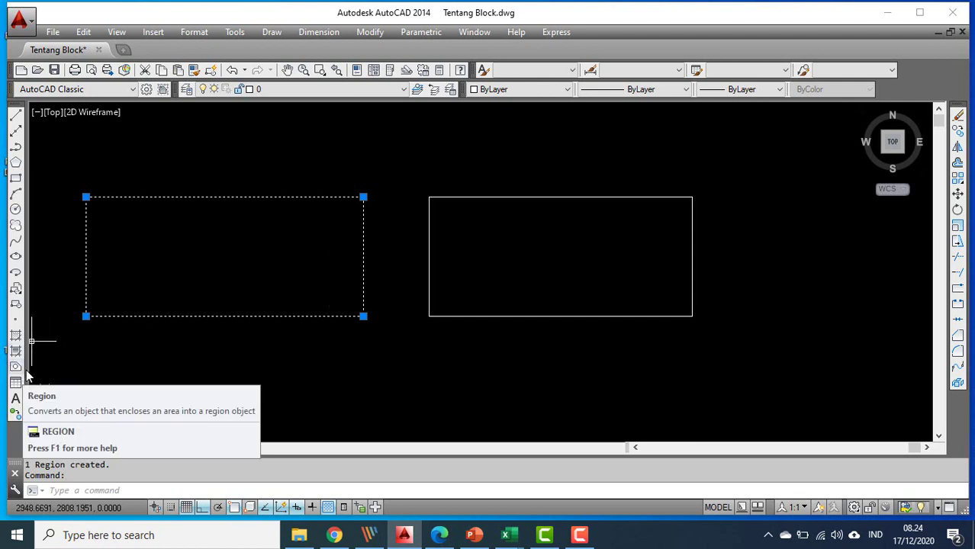
pyautogui.press('Escape')
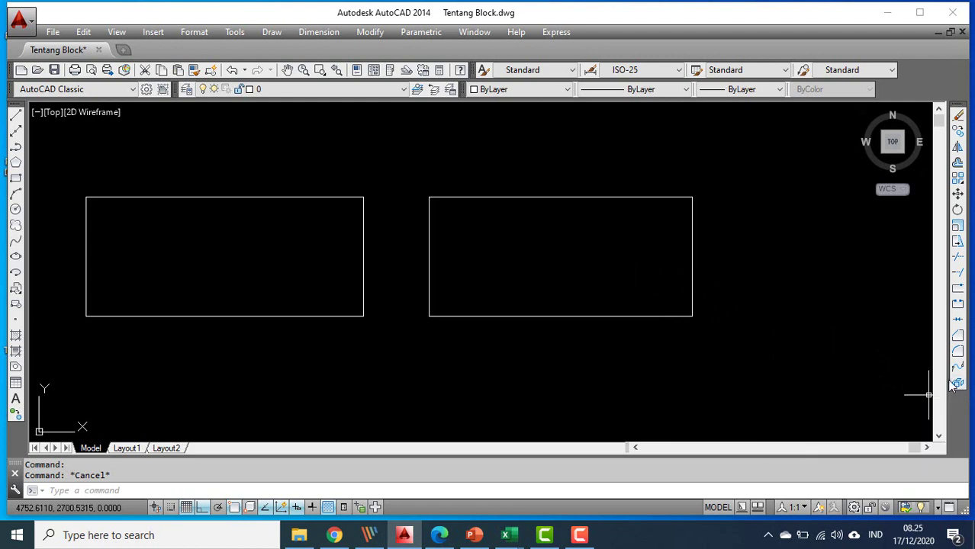
pyautogui.click(428, 315)
pyautogui.click(360, 317)
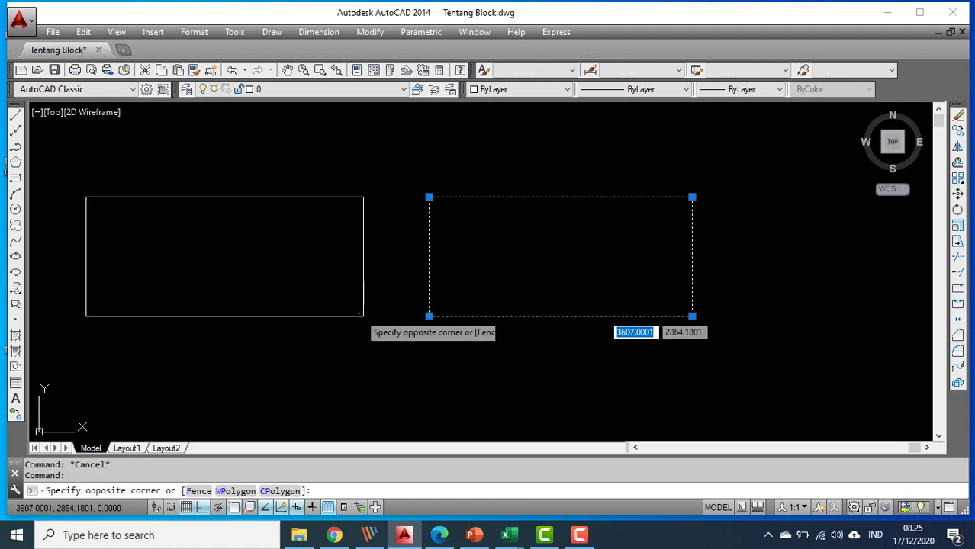
pyautogui.click(330, 317)
pyautogui.press('Escape')
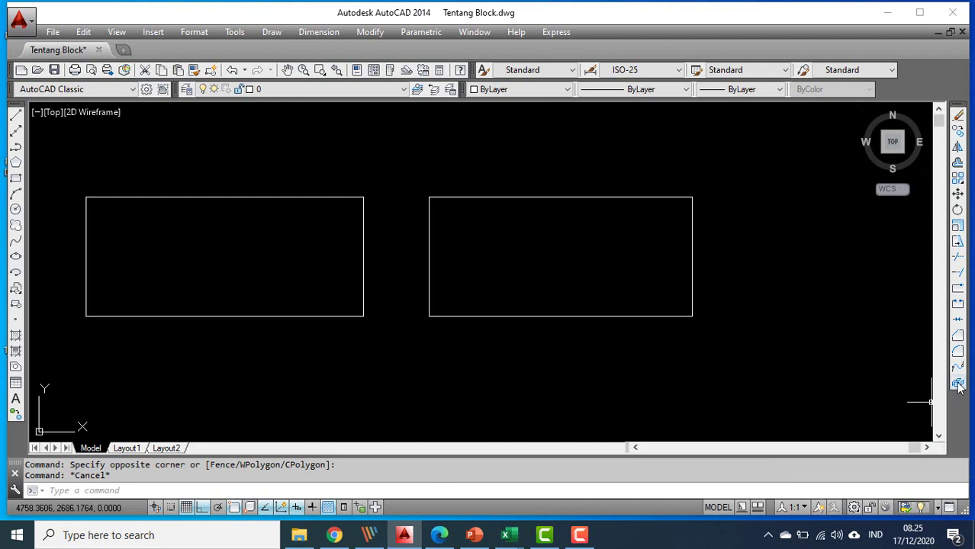
# Break the right rectangle into separate lines with the Explode command
pyautogui.click(193, 490)
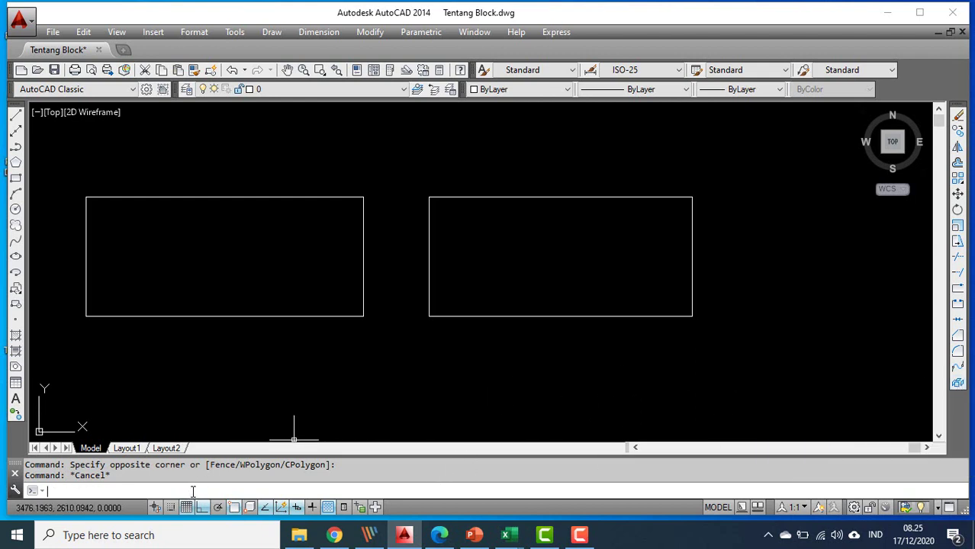
pyautogui.write('exp')
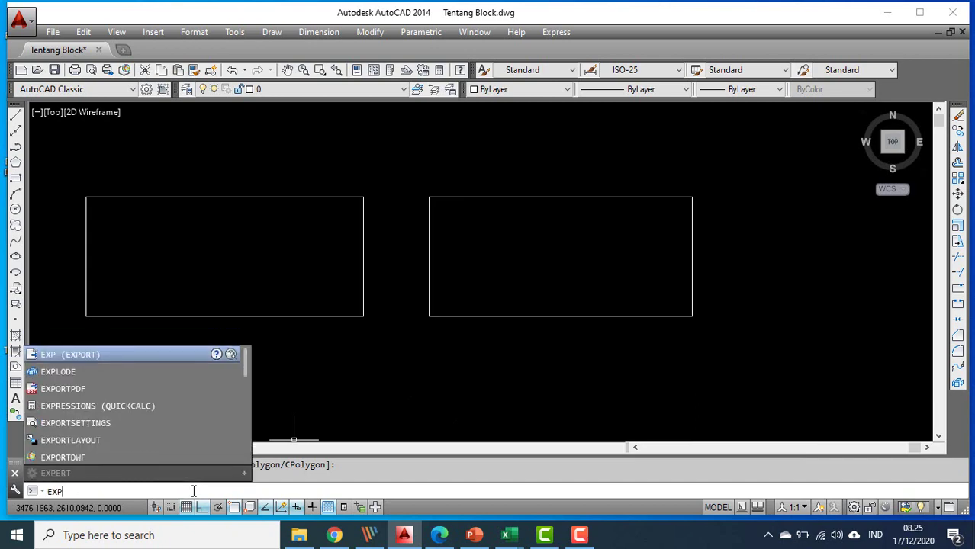
pyautogui.click(58, 372)
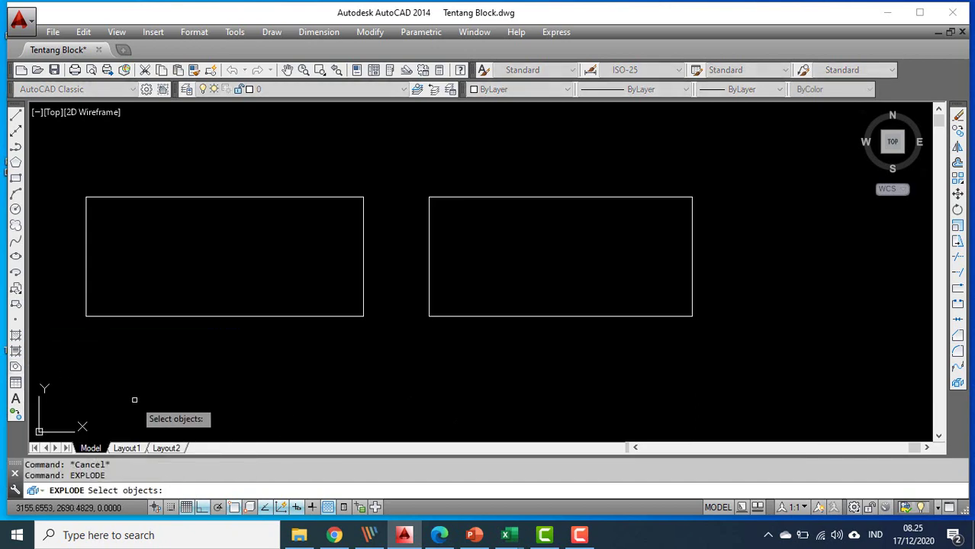
pyautogui.click(418, 175)
pyautogui.click(751, 359)
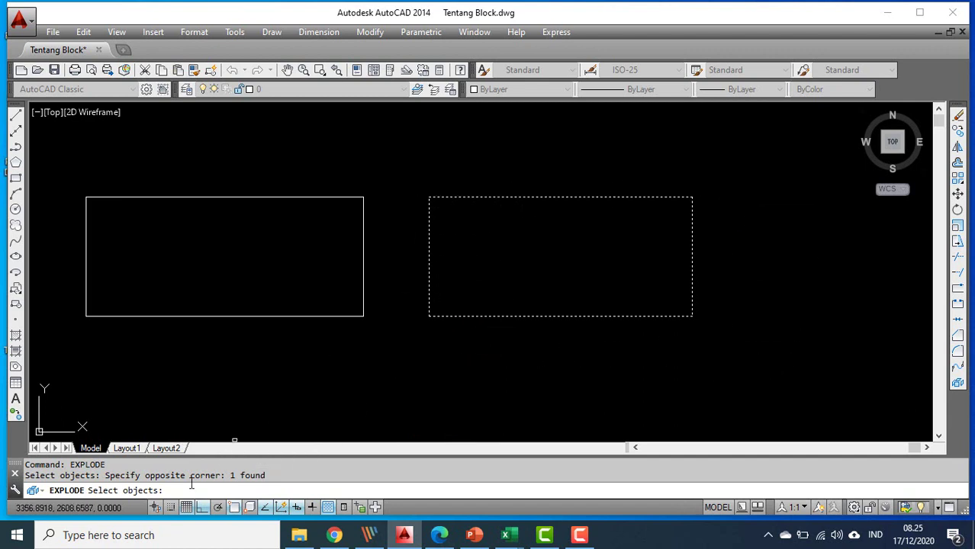
pyautogui.press('Return')
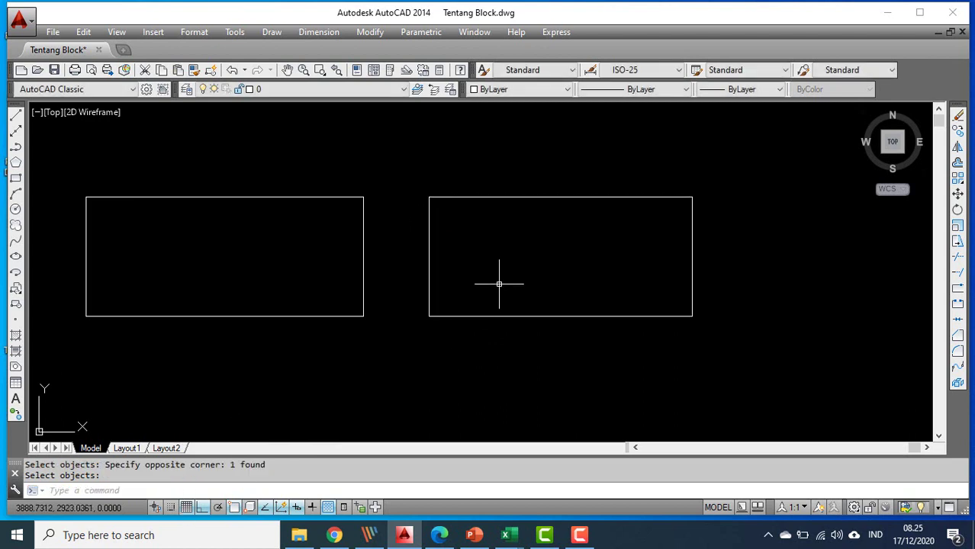
# Check the exploded right rectangle by selecting its four edges one by one
pyautogui.click(470, 316)
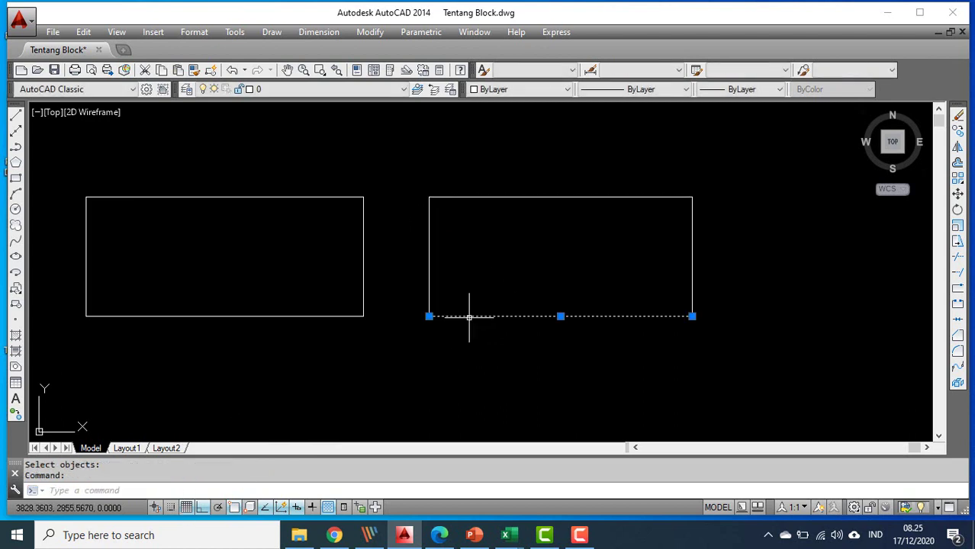
pyautogui.click(692, 275)
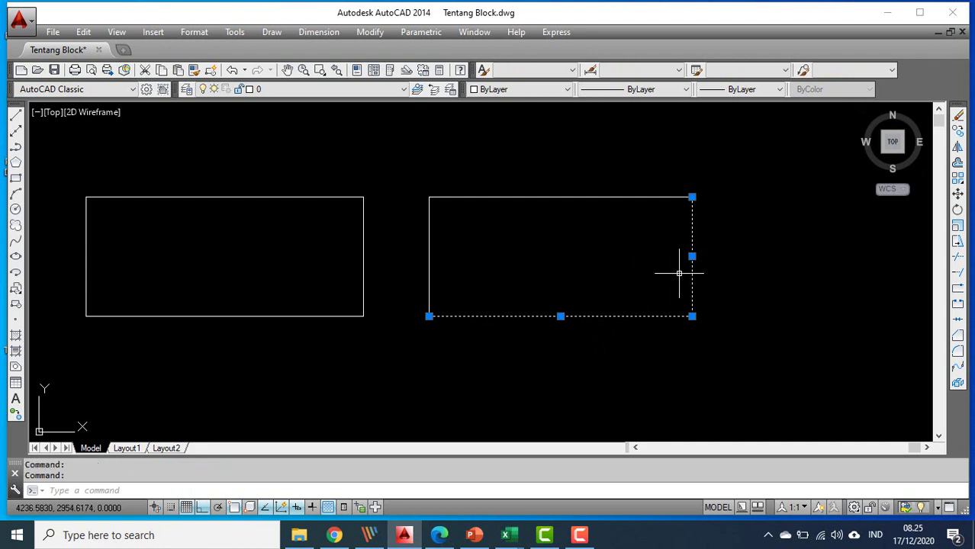
pyautogui.click(629, 198)
pyautogui.click(430, 230)
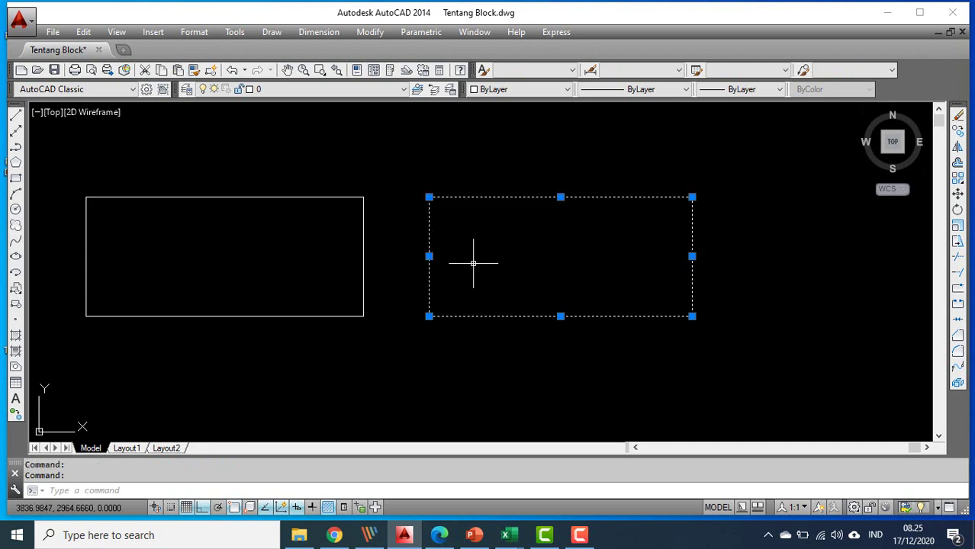
# Clear the selection, reselect each edge of the right rectangle individually as a second check, and deselect them
pyautogui.press('Escape')
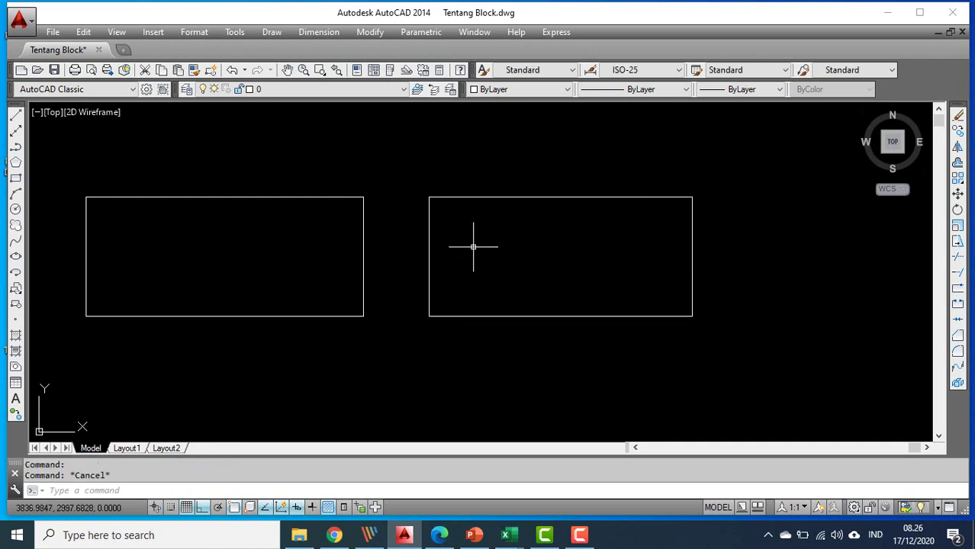
pyautogui.click(428, 227)
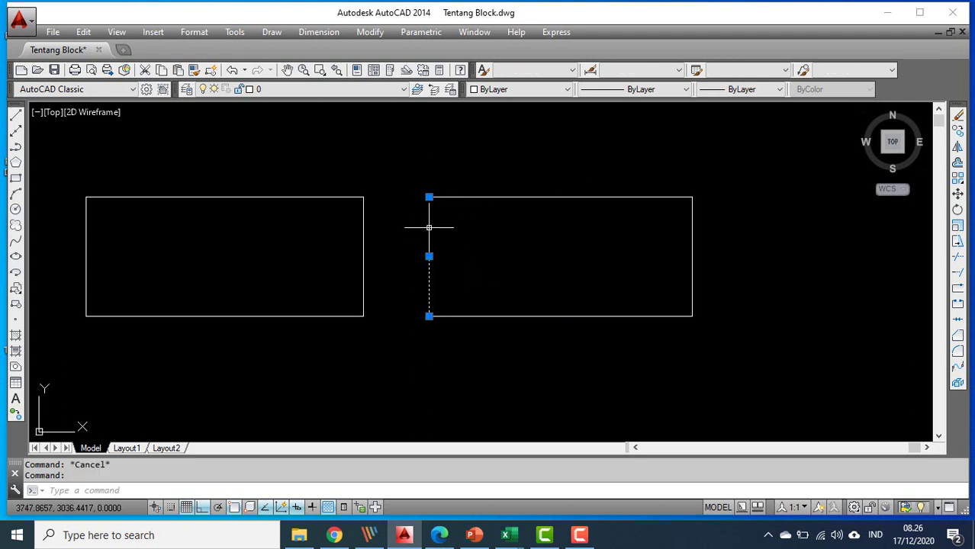
pyautogui.click(489, 316)
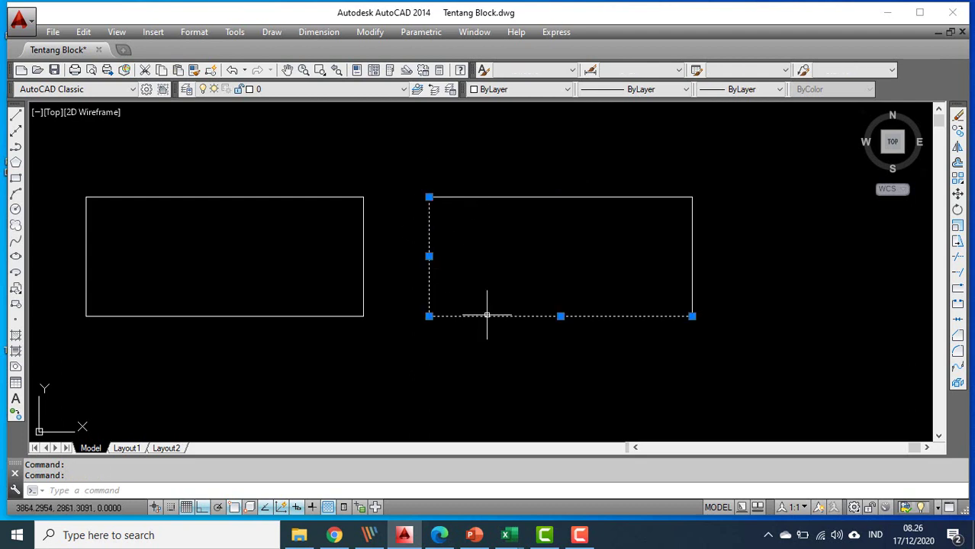
pyautogui.click(692, 284)
pyautogui.click(653, 200)
pyautogui.click(646, 194)
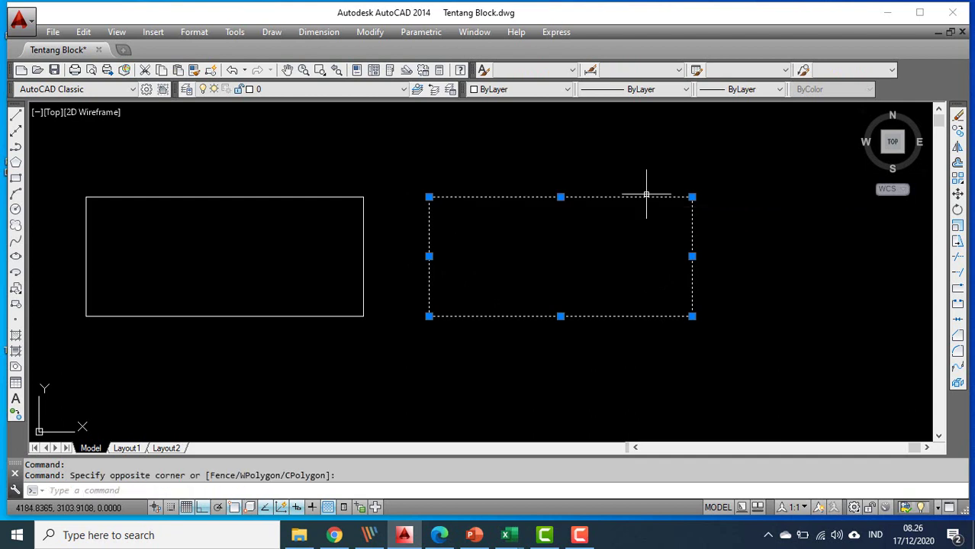
pyautogui.press('Escape')
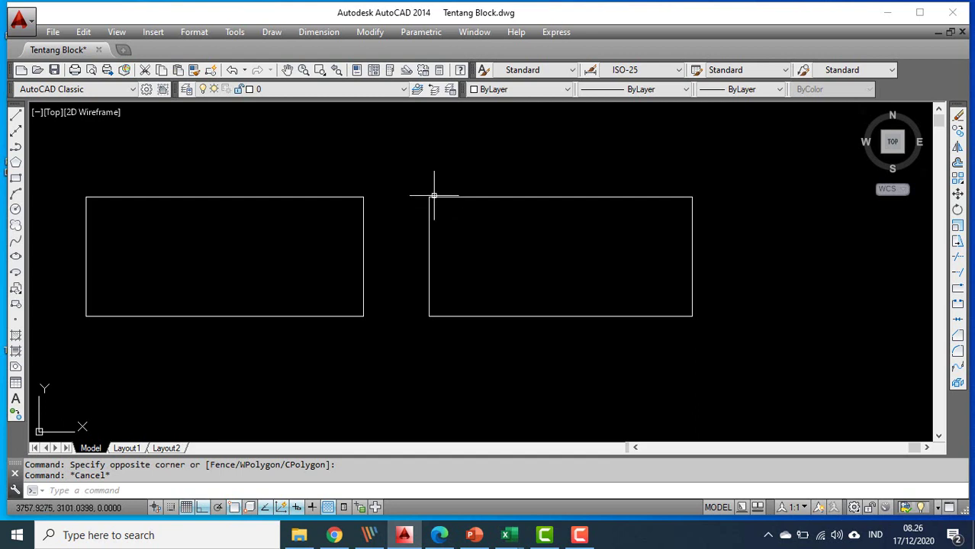
# Convert the four lines of the right rectangle into a single object with the Region command
pyautogui.click(15, 368)
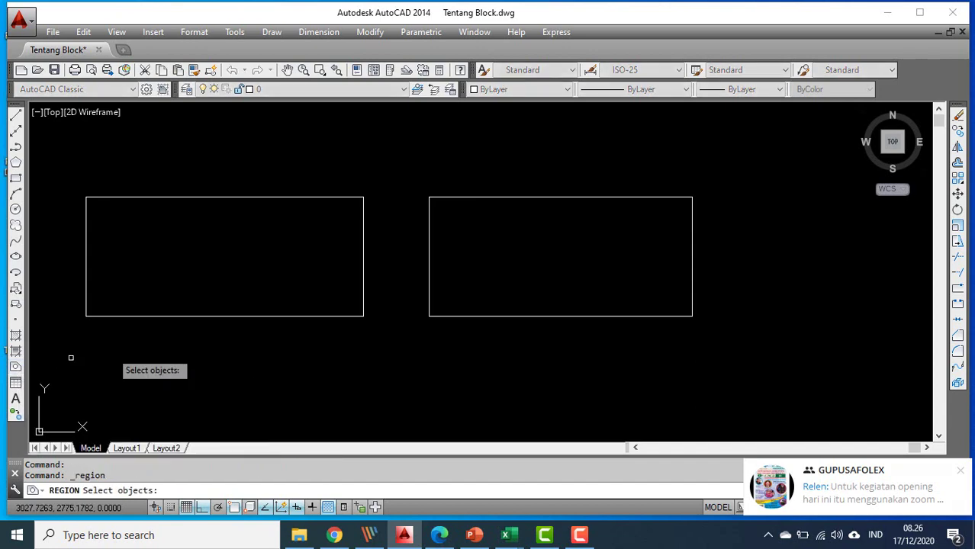
pyautogui.click(405, 176)
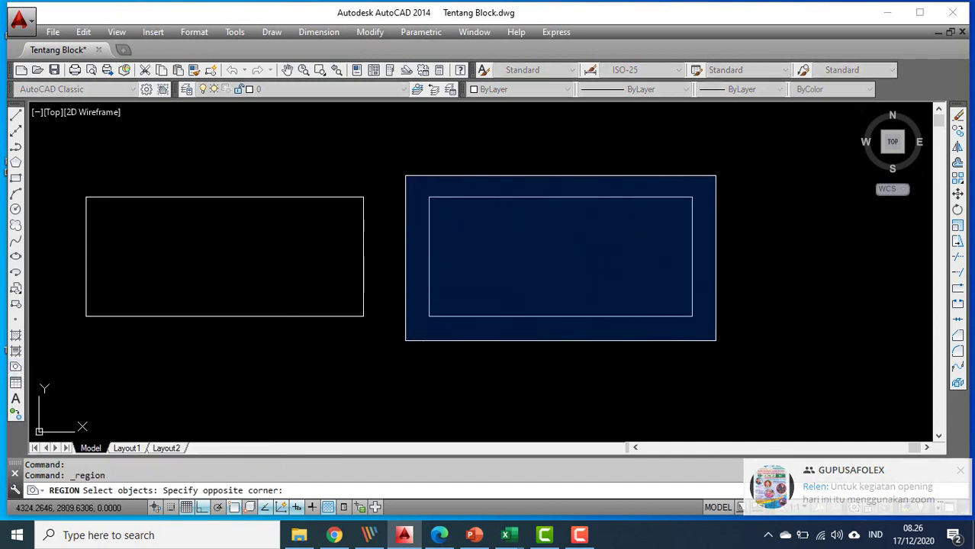
pyautogui.click(715, 341)
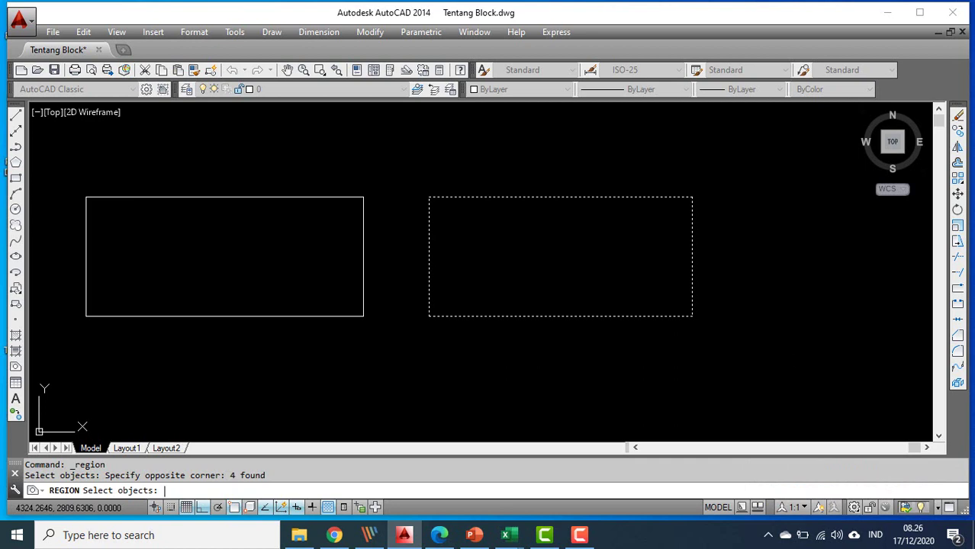
pyautogui.press('Return')
# Select the right region and the left region to check that each behaves as one object, and clear the selection
pyautogui.click(639, 319)
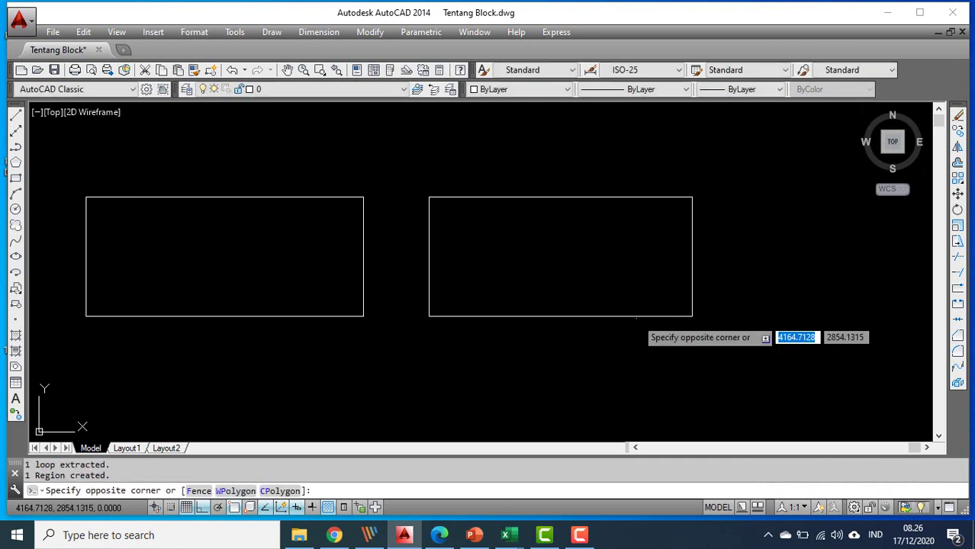
pyautogui.click(628, 317)
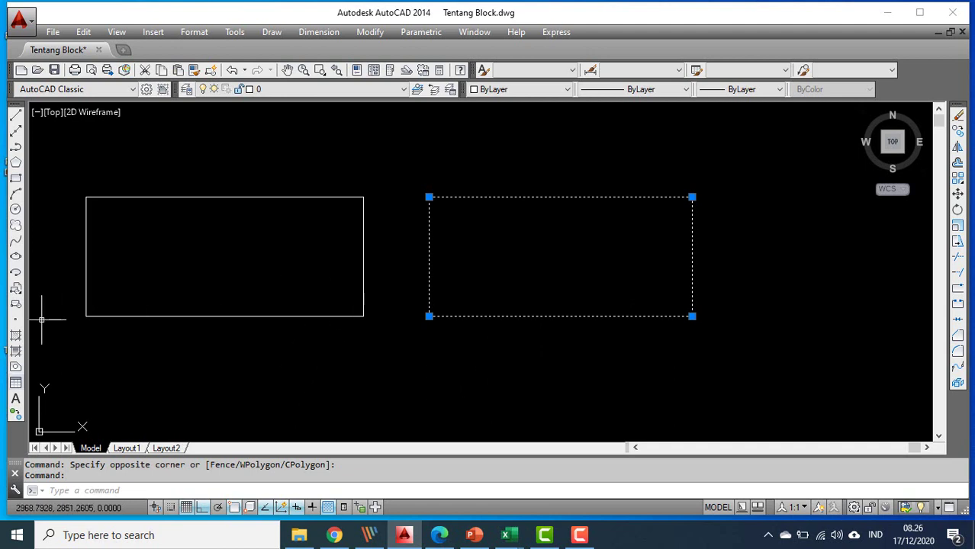
pyautogui.press('Escape')
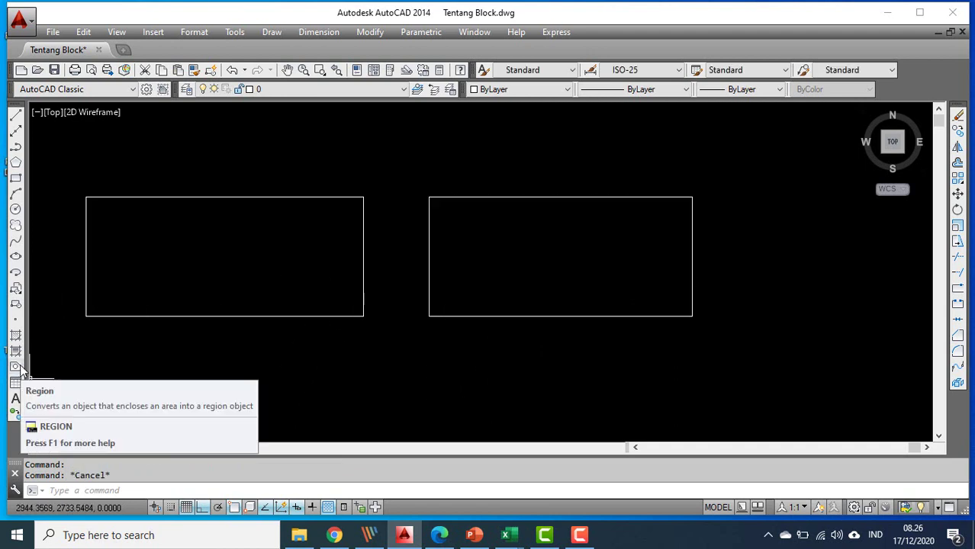
pyautogui.click(477, 317)
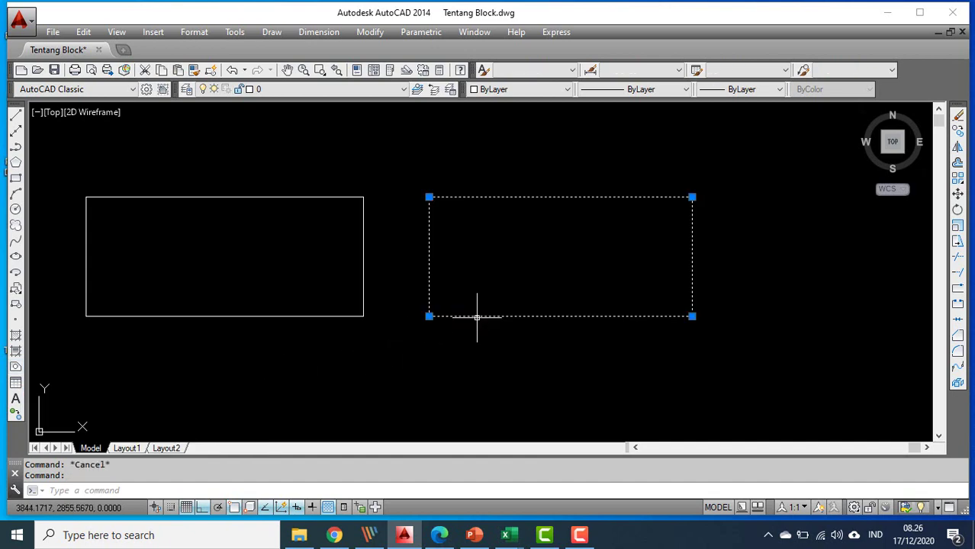
pyautogui.click(325, 314)
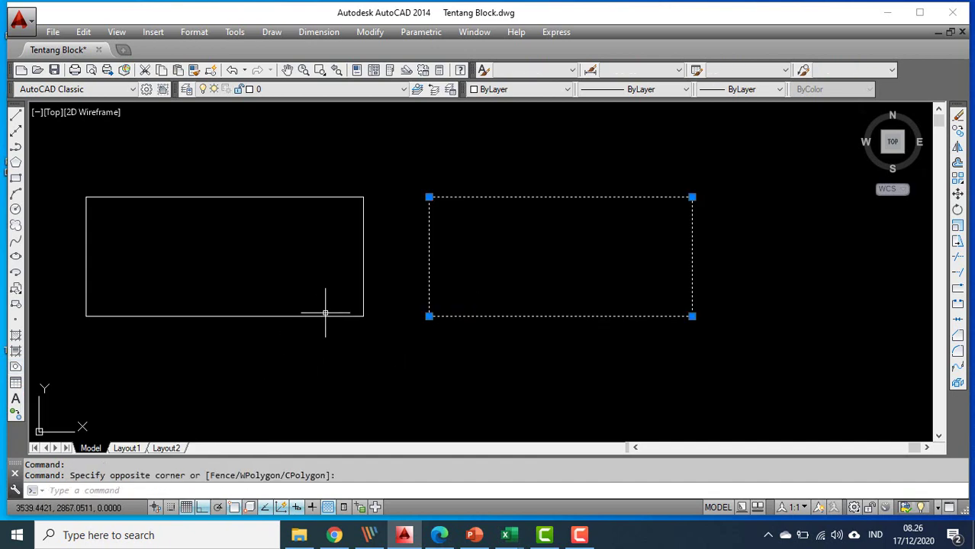
pyautogui.click(319, 316)
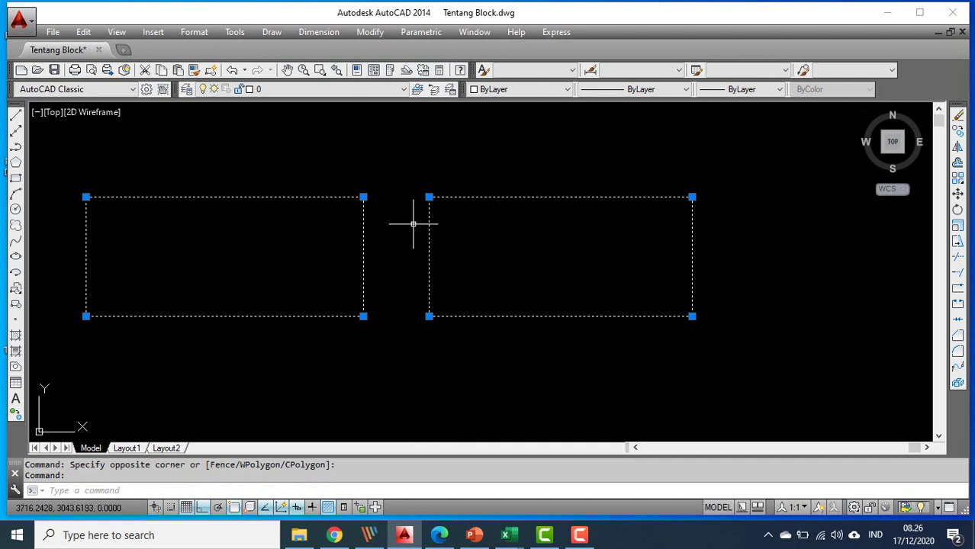
pyautogui.press('Escape')
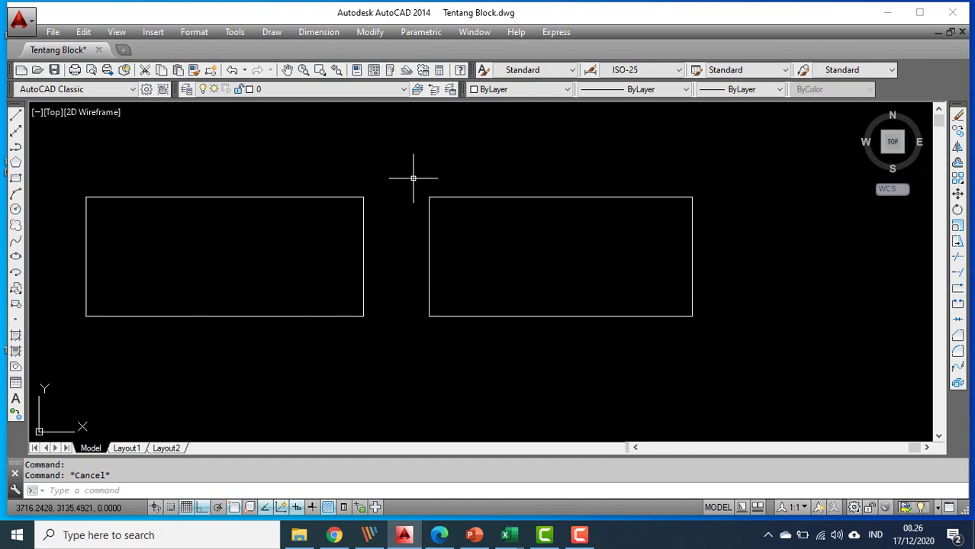
# Break the left region into separate lines with the Explode command
pyautogui.click(75, 178)
pyautogui.click(383, 344)
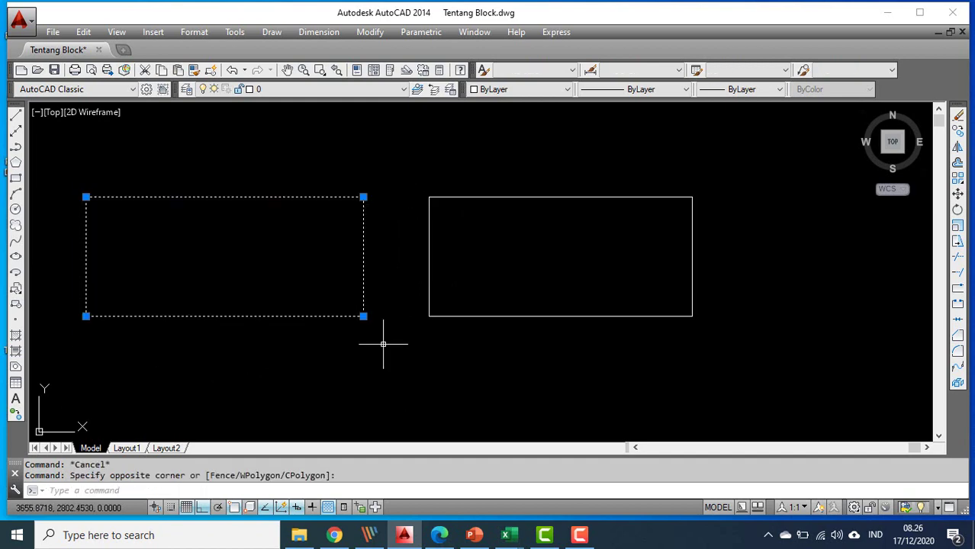
pyautogui.click(957, 382)
# Try to explode the left rectangle's lines again with repeated Explode commands
pyautogui.press('Return')
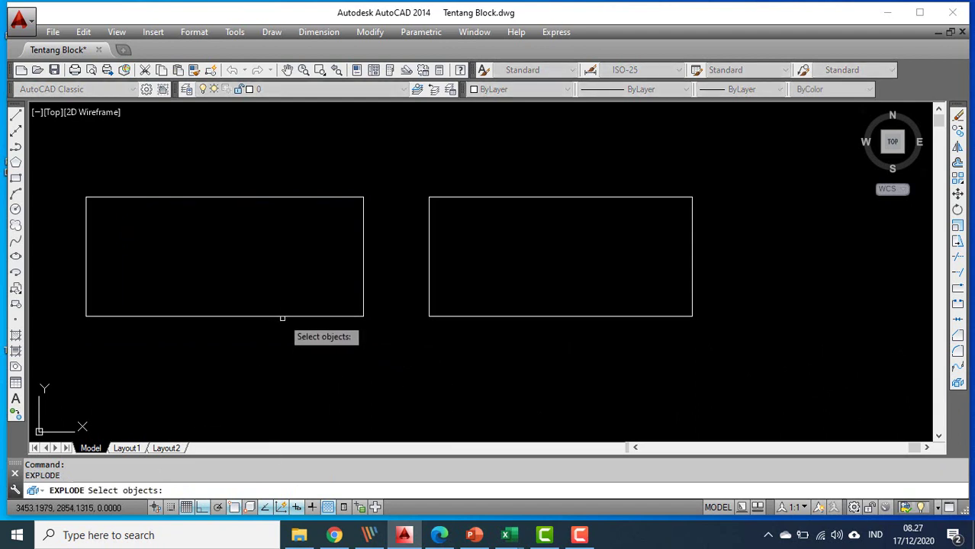
pyautogui.click(77, 169)
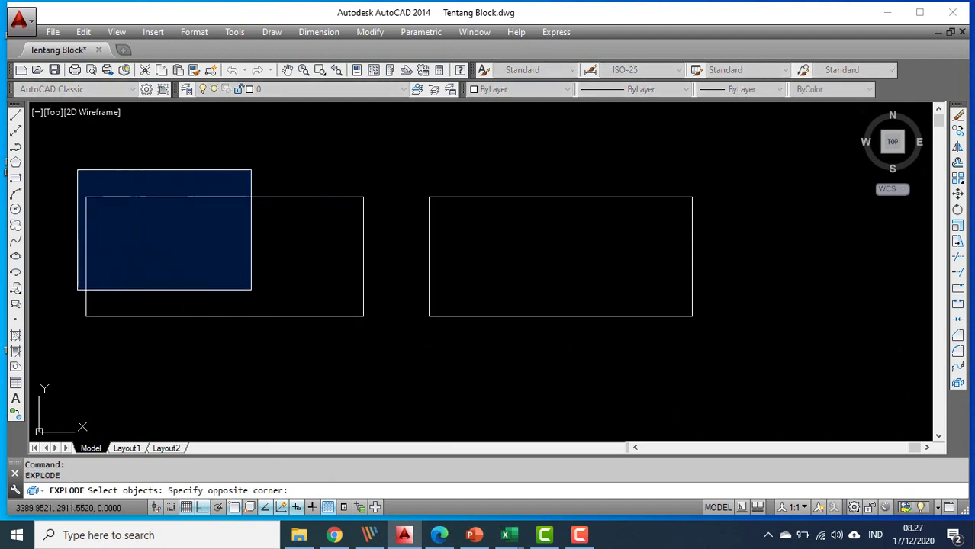
pyautogui.click(386, 333)
pyautogui.click(343, 315)
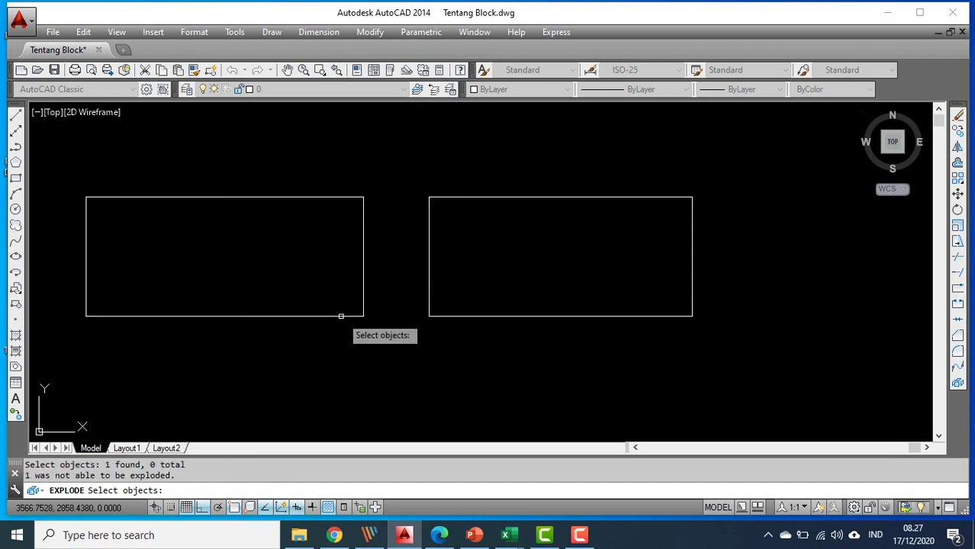
pyautogui.doubleClick(437, 315)
pyautogui.press('Escape')
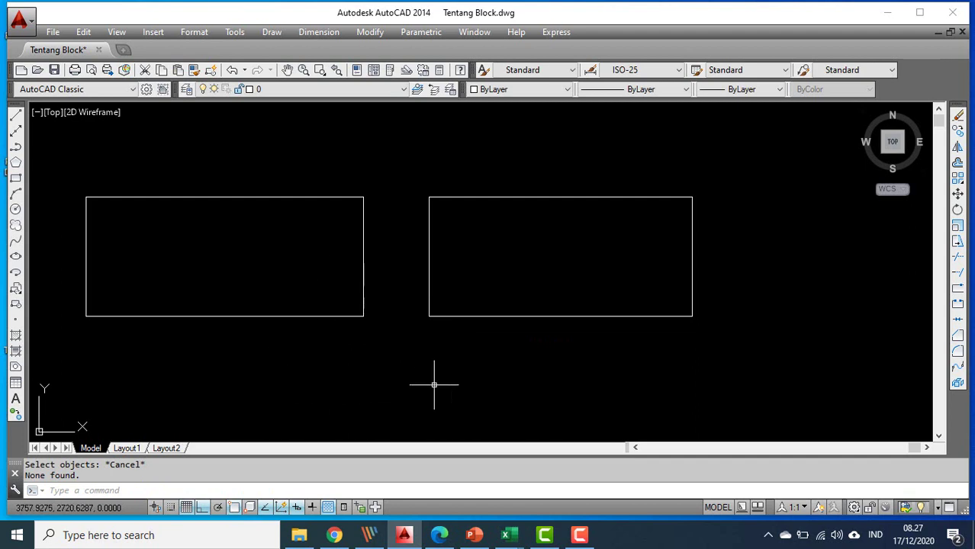
pyautogui.click(62, 169)
pyautogui.press('Escape')
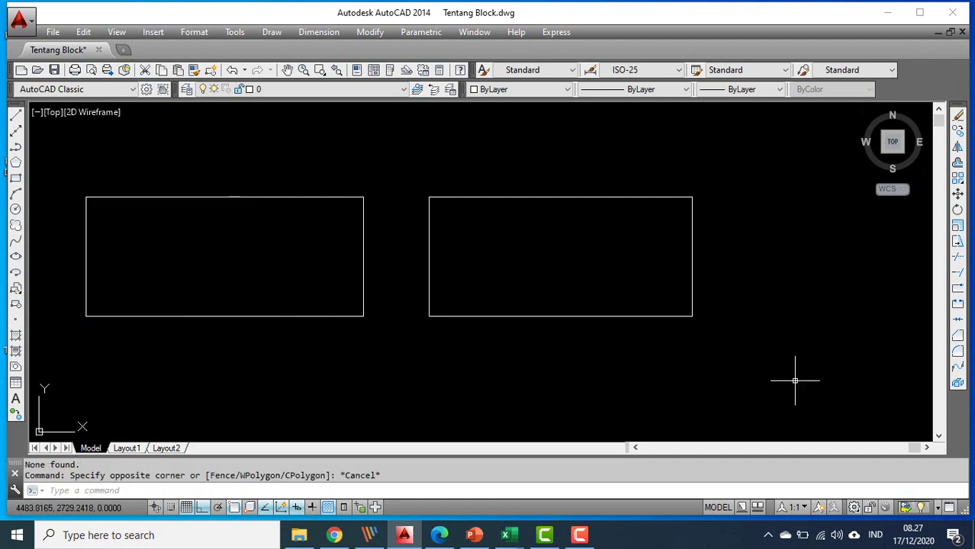
pyautogui.click(958, 385)
pyautogui.click(80, 167)
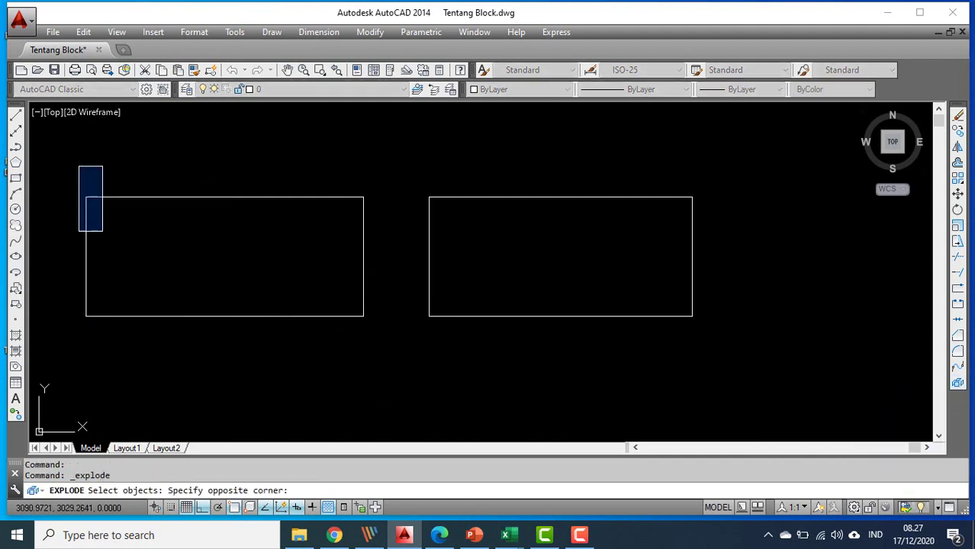
pyautogui.click(409, 358)
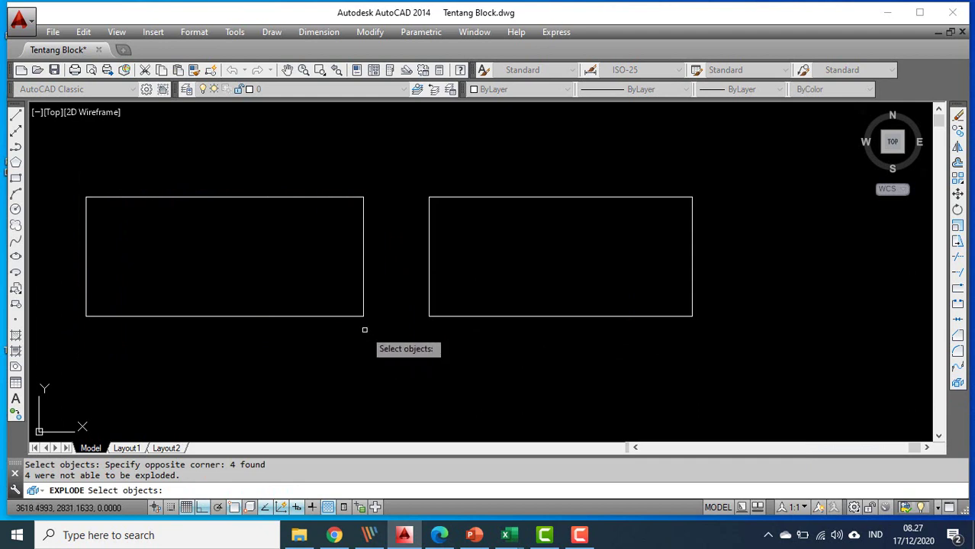
pyautogui.press('Return')
# Select the lower and upper edges of the left rectangle to check that they are separate lines, and clear the selection
pyautogui.click(341, 315)
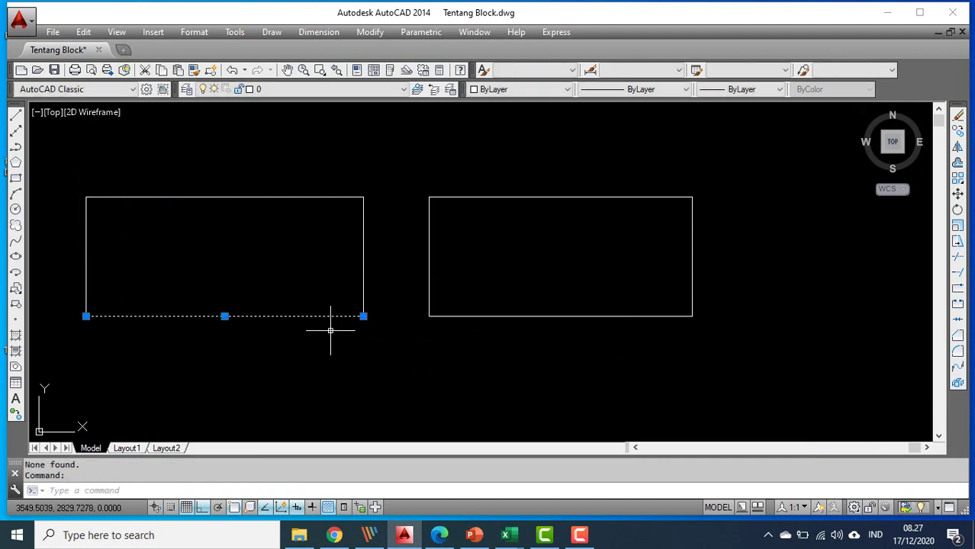
pyautogui.click(328, 197)
pyautogui.press('Escape')
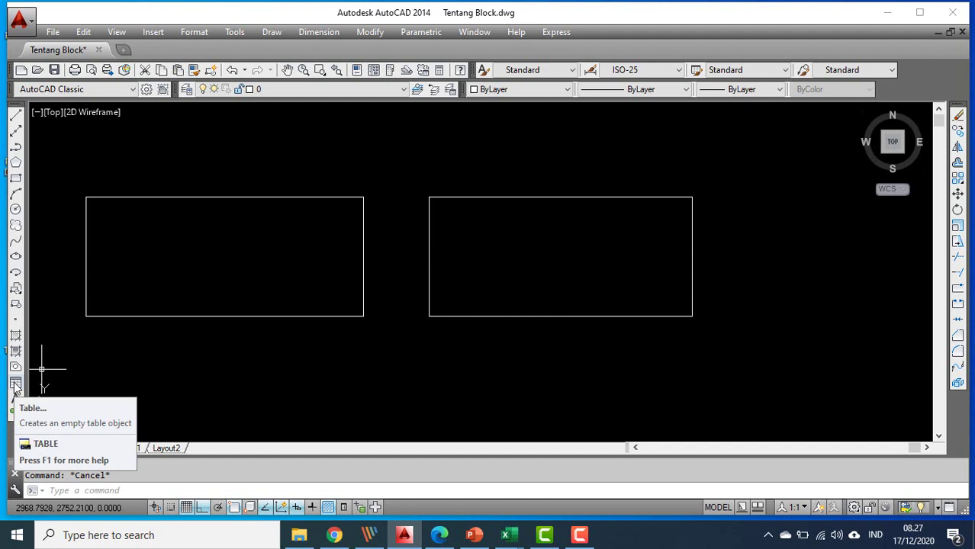
# Start inserting a table with the Table command, with empty drawing space available above the two rectangles
pyautogui.scroll(-4, 311, 305)
pyautogui.moveTo(326, 304); pyautogui.dragTo(329, 399, button='middle')
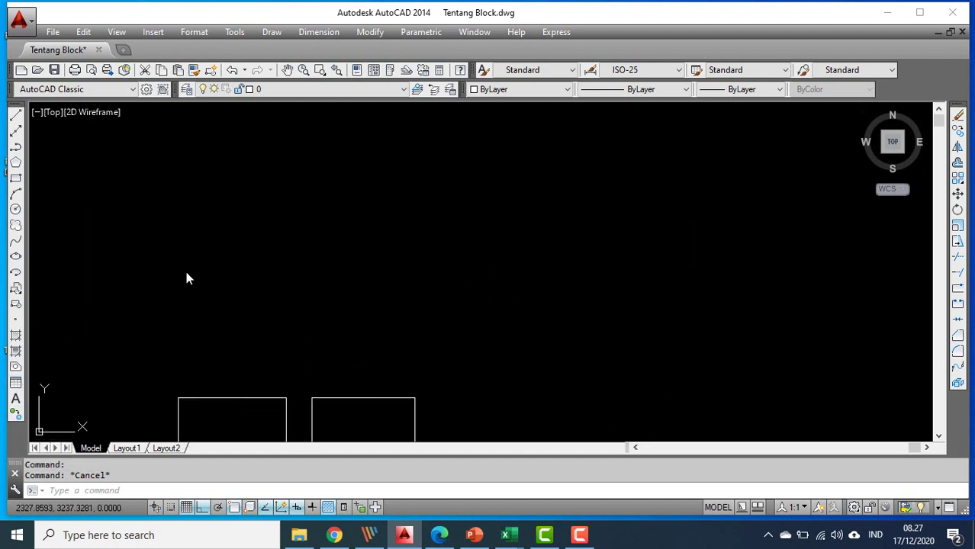
pyautogui.click(16, 382)
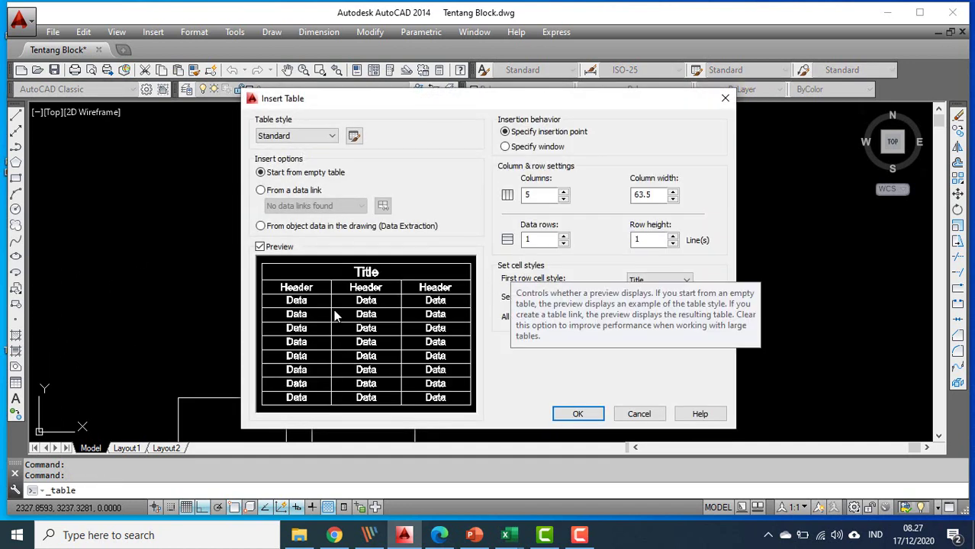
# Set the new table to 3 columns and 3 data rows
pyautogui.click(564, 199)
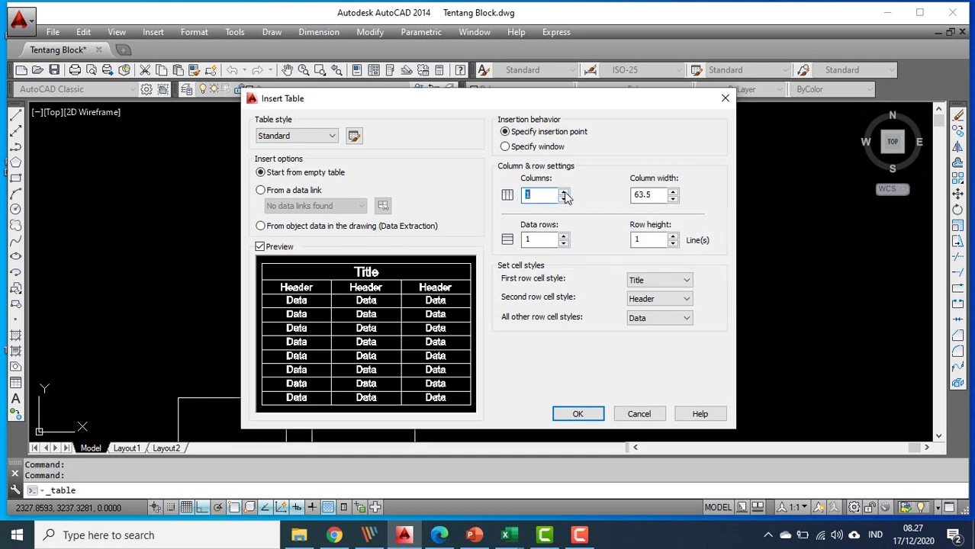
pyautogui.click(564, 192)
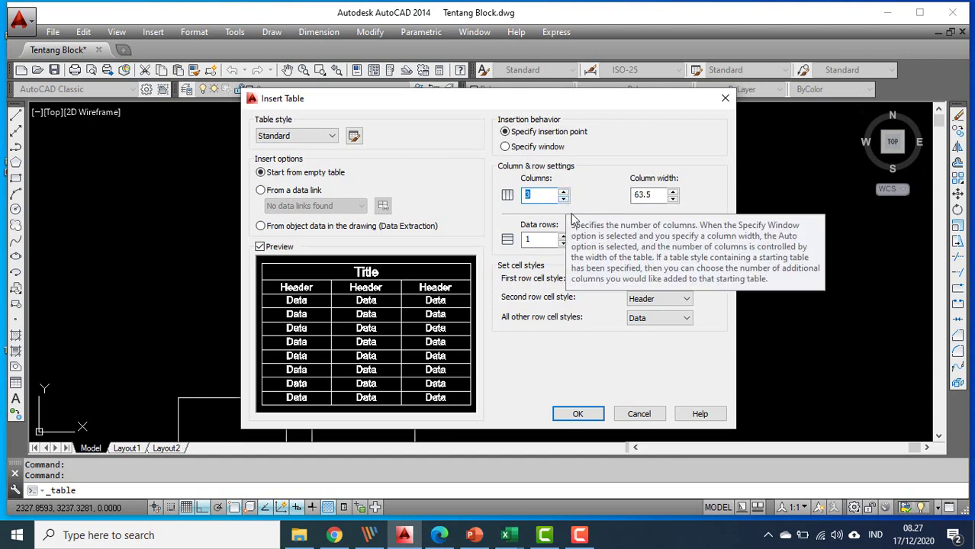
pyautogui.doubleClick(563, 240)
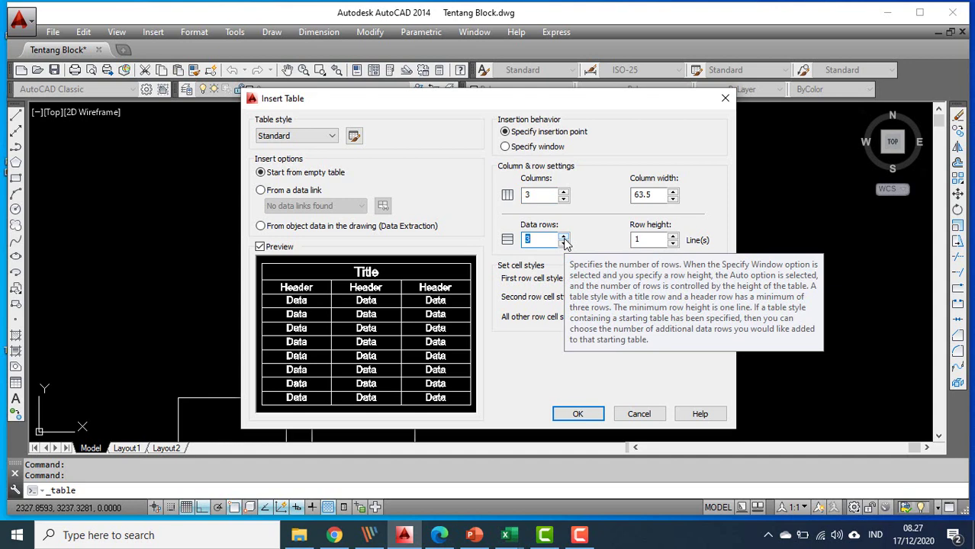
# Examine the available table styles and the Excel data link option, and return to starting from an empty table
pyautogui.click(332, 136)
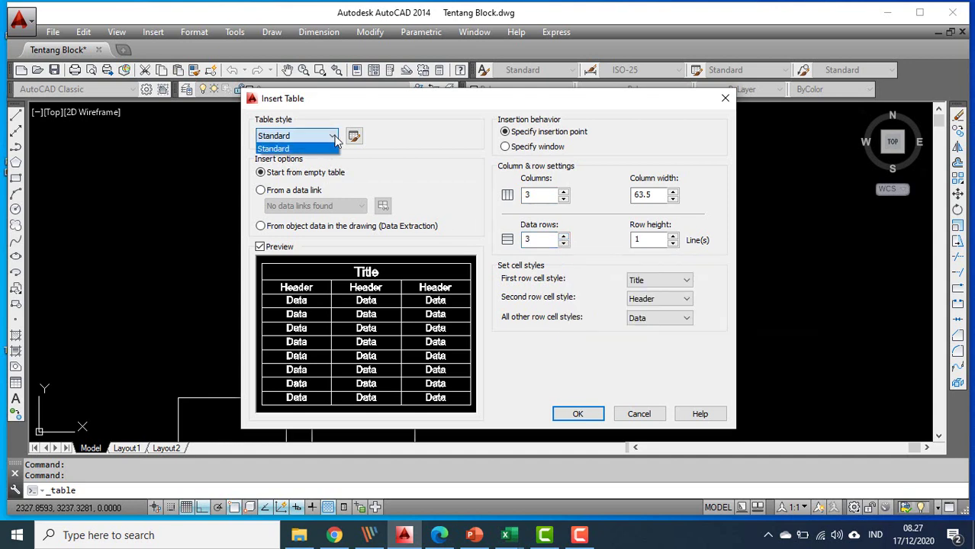
pyautogui.click(333, 136)
pyautogui.click(307, 192)
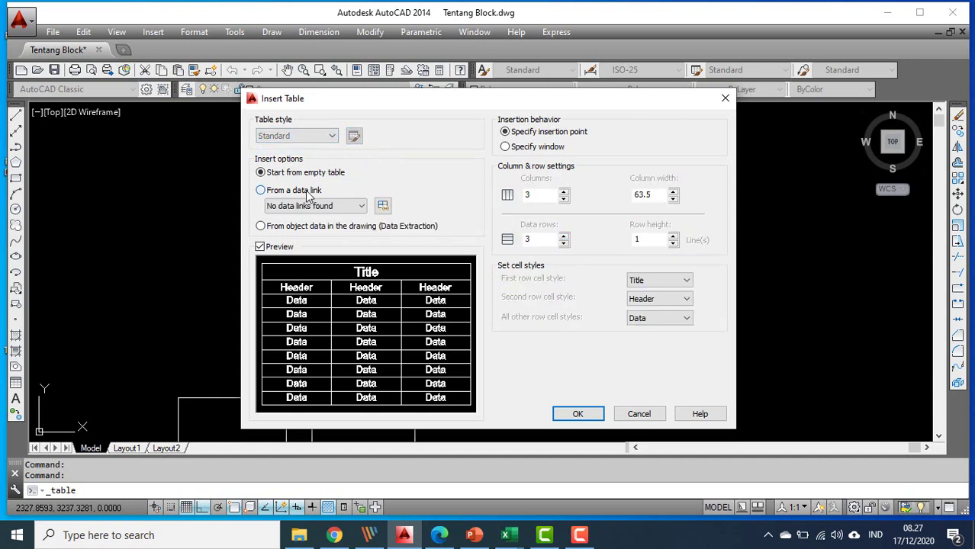
pyautogui.click(384, 207)
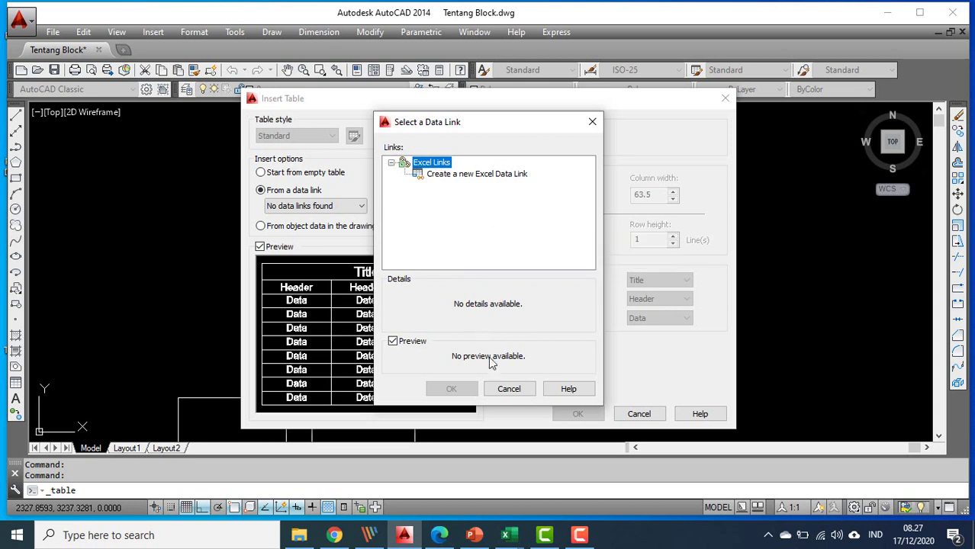
pyautogui.click(509, 389)
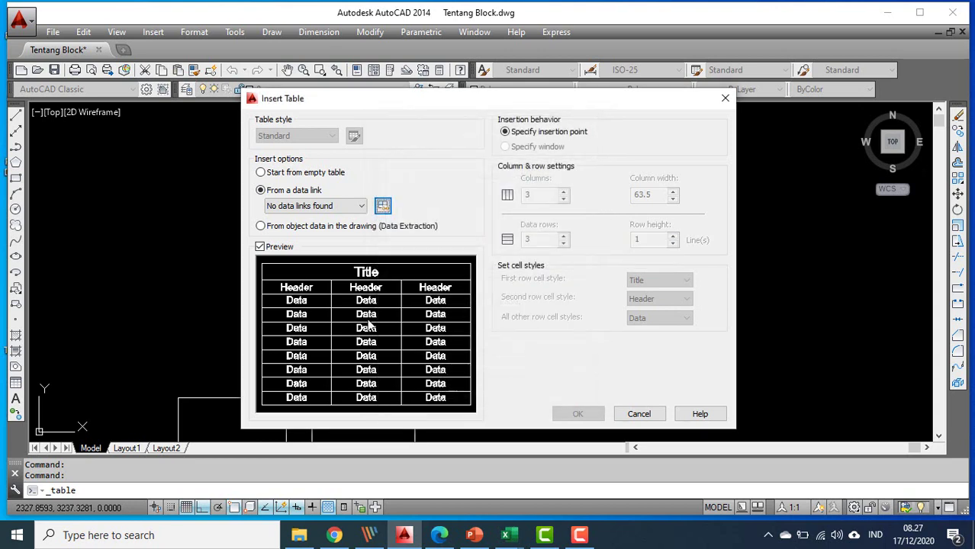
pyautogui.click(299, 171)
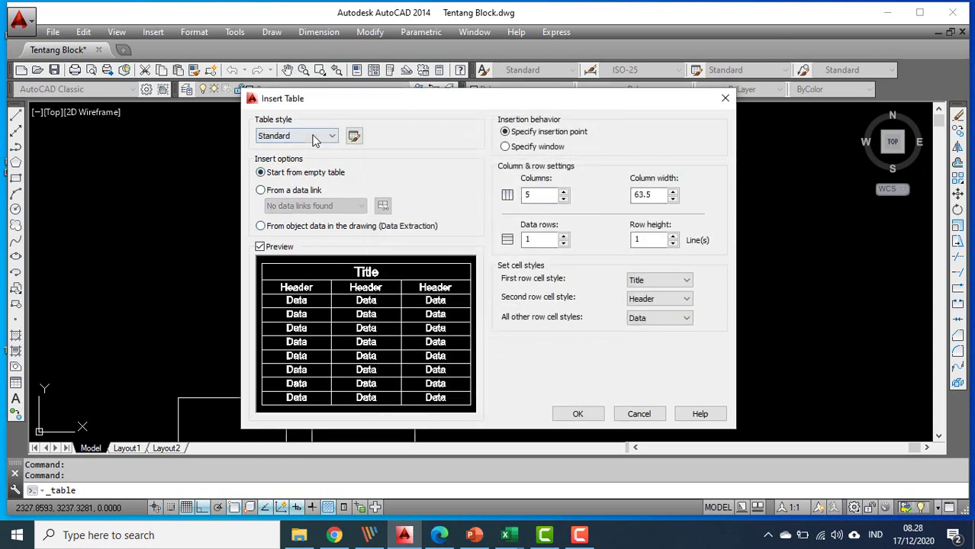
# Place the 3-column table with 3 data rows at the left edge of the left rectangle, leaving its cells empty
pyautogui.click(563, 192)
pyautogui.click(579, 414)
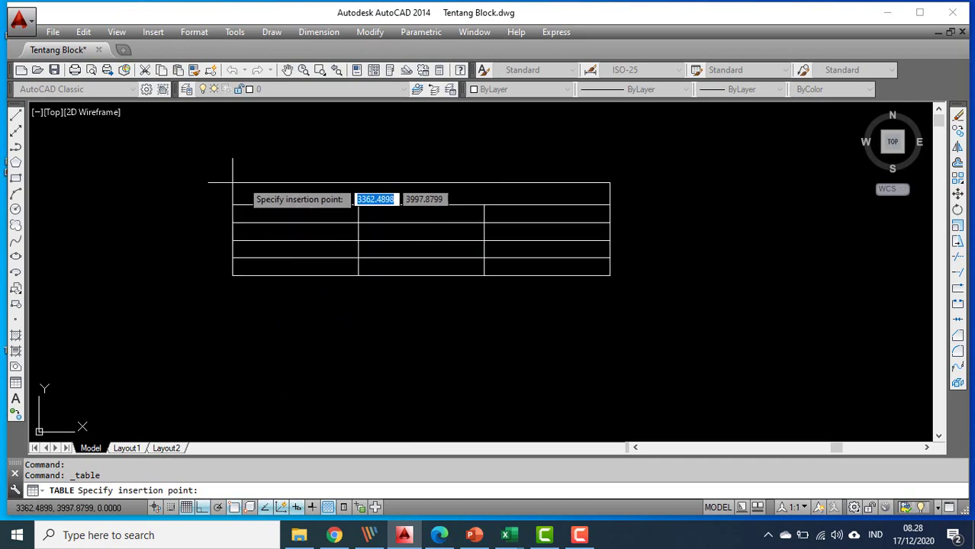
pyautogui.scroll(-6, 232, 183)
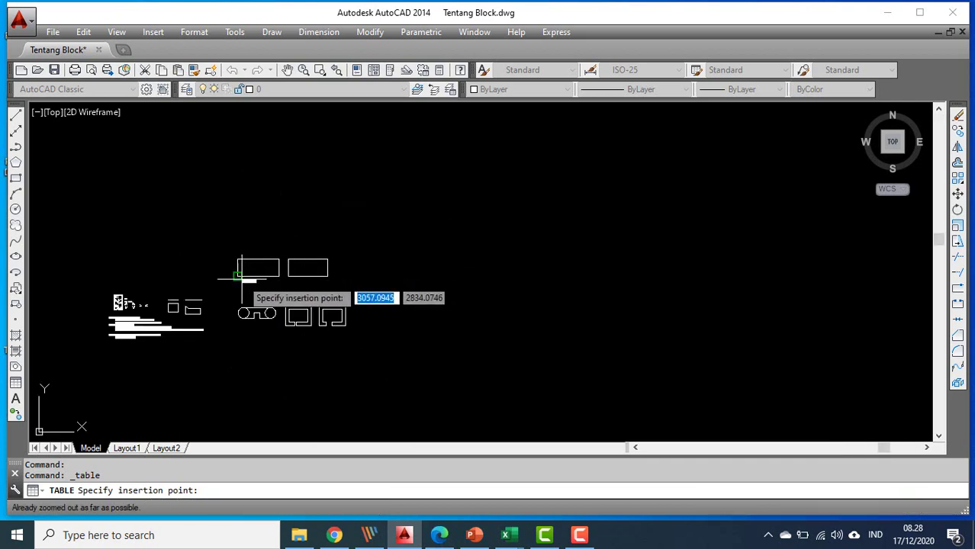
pyautogui.scroll(8, 241, 278)
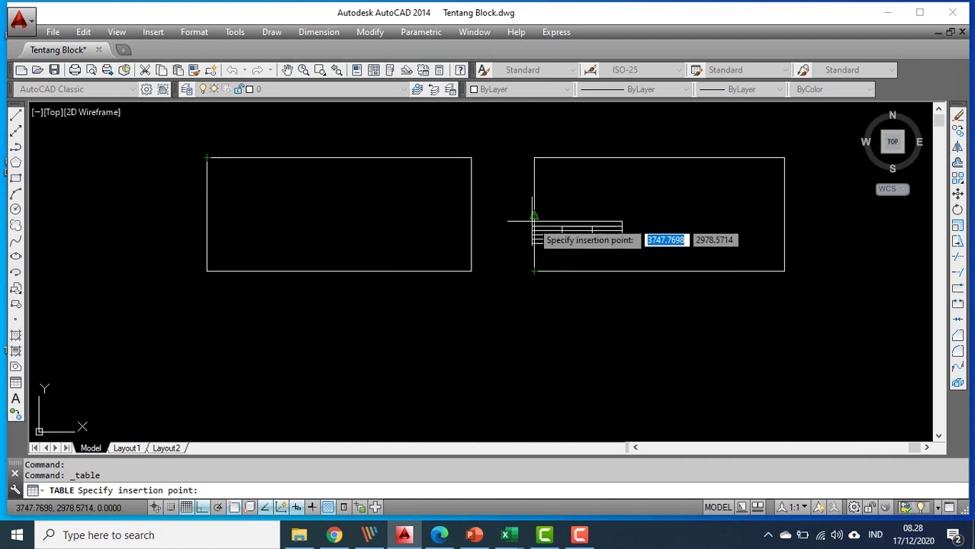
pyautogui.click(206, 215)
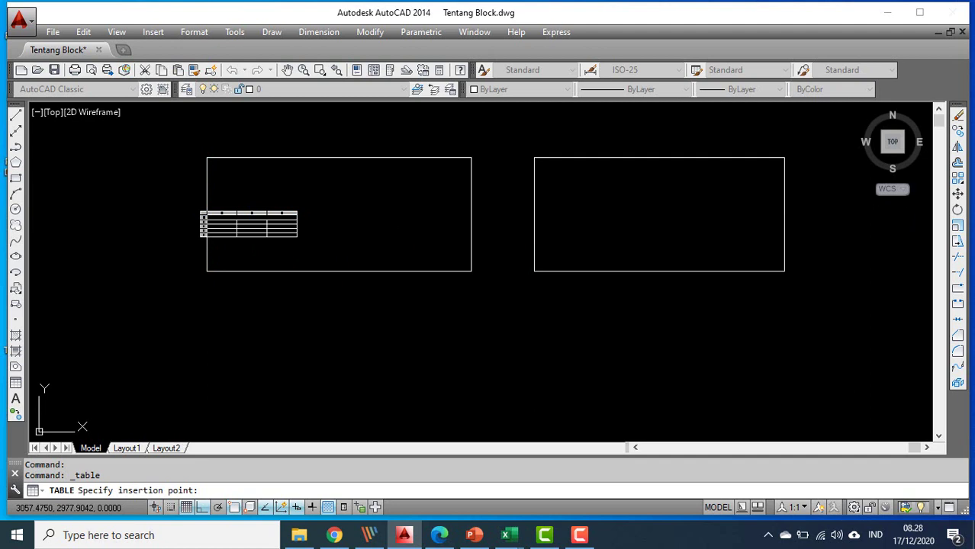
pyautogui.click(202, 214)
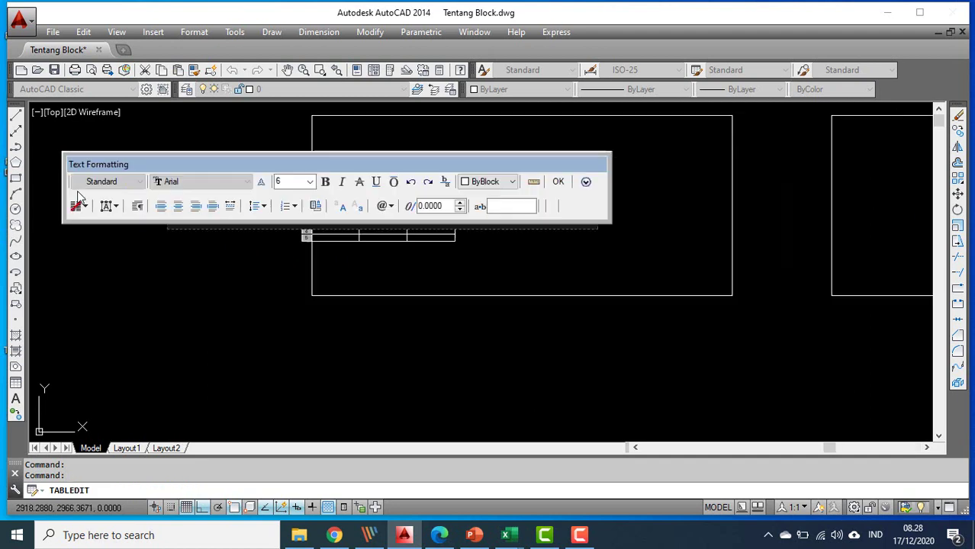
pyautogui.click(557, 183)
# Enter "Judul Tabel" in the table's title cell
pyautogui.scroll(3, 358, 205)
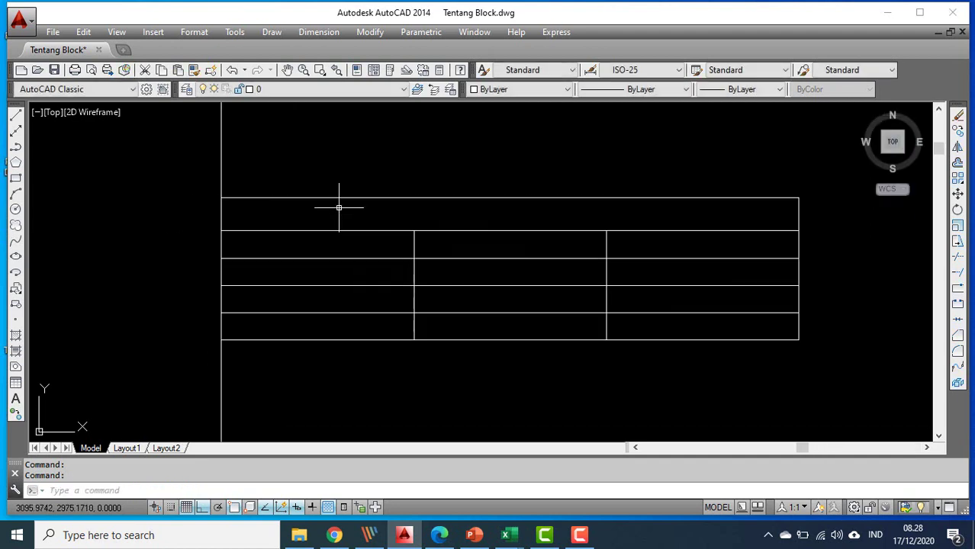
pyautogui.click(338, 222)
pyautogui.doubleClick(347, 215)
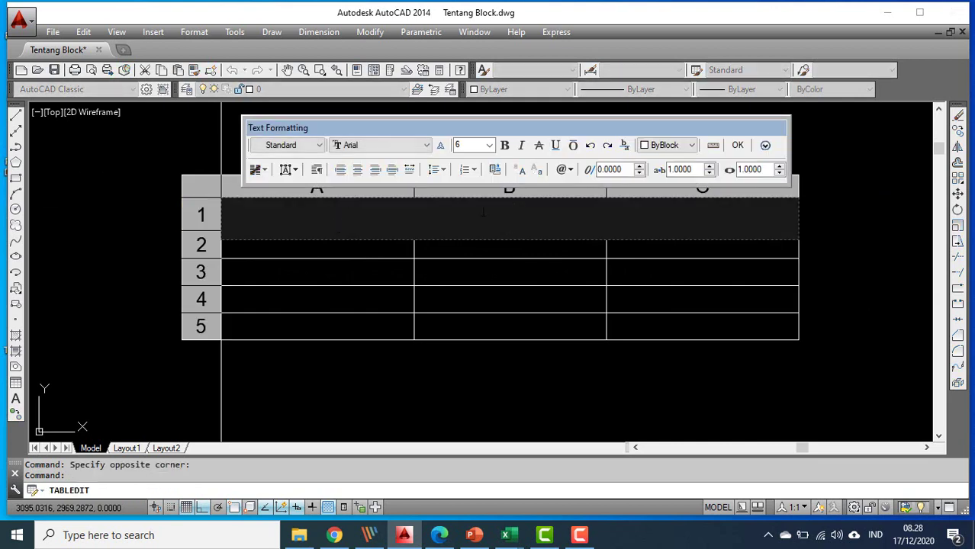
pyautogui.write('Judul Tabel')
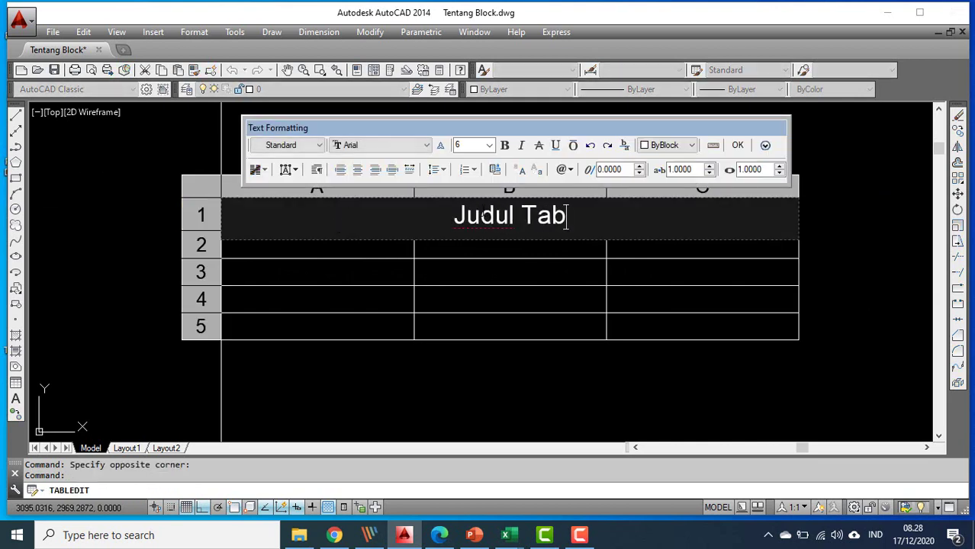
pyautogui.click(737, 145)
# Delete the first table column from the selected cells A2 to A4, and undo the deletion
pyautogui.click(367, 250)
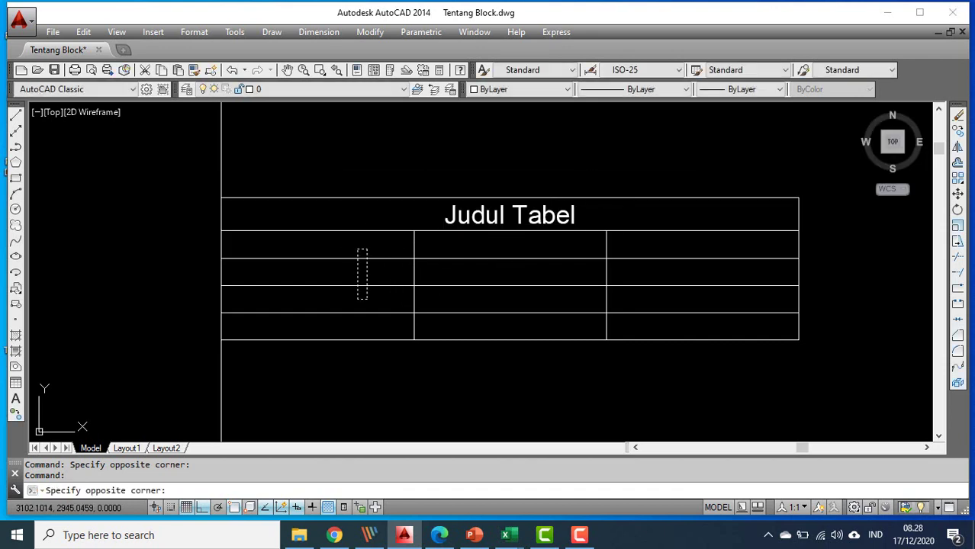
pyautogui.click(357, 299)
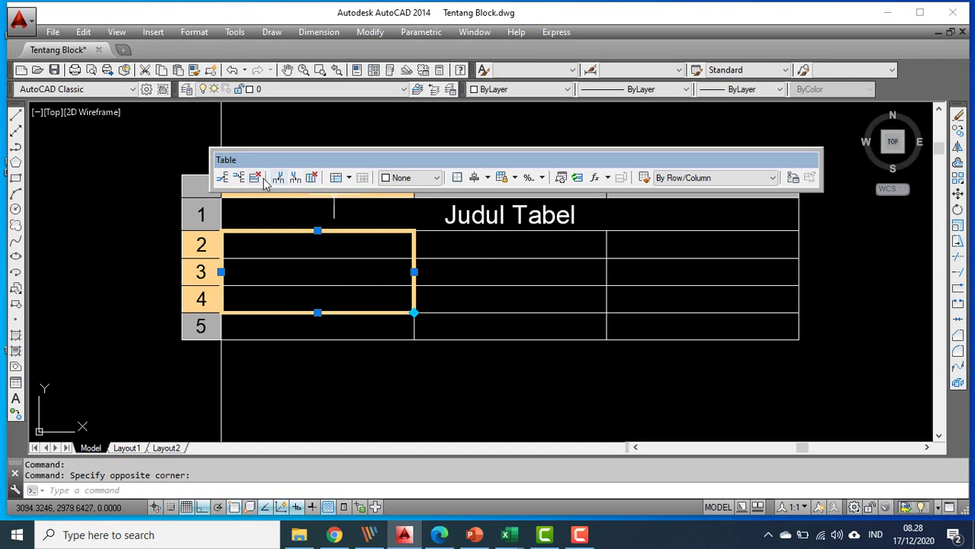
pyautogui.click(311, 177)
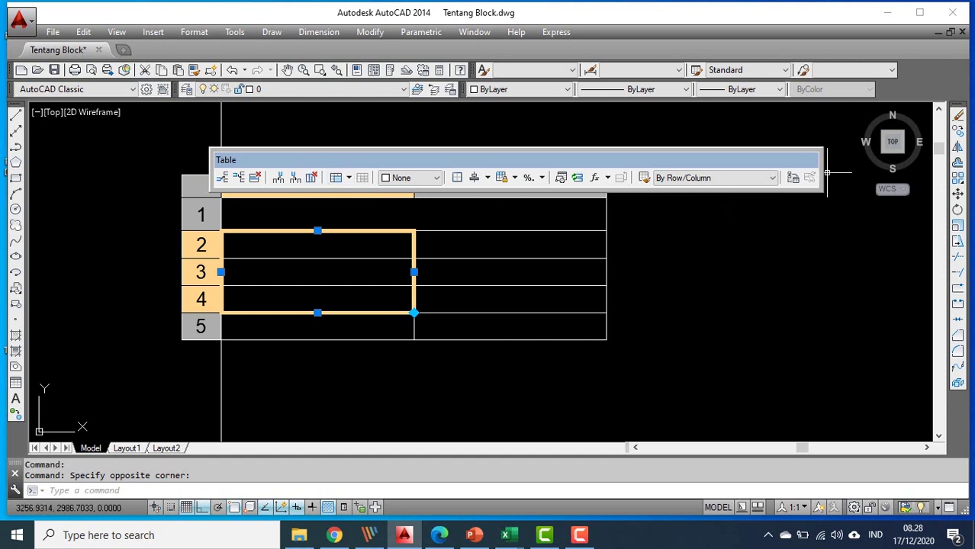
pyautogui.hotkey('ctrl', 'z')
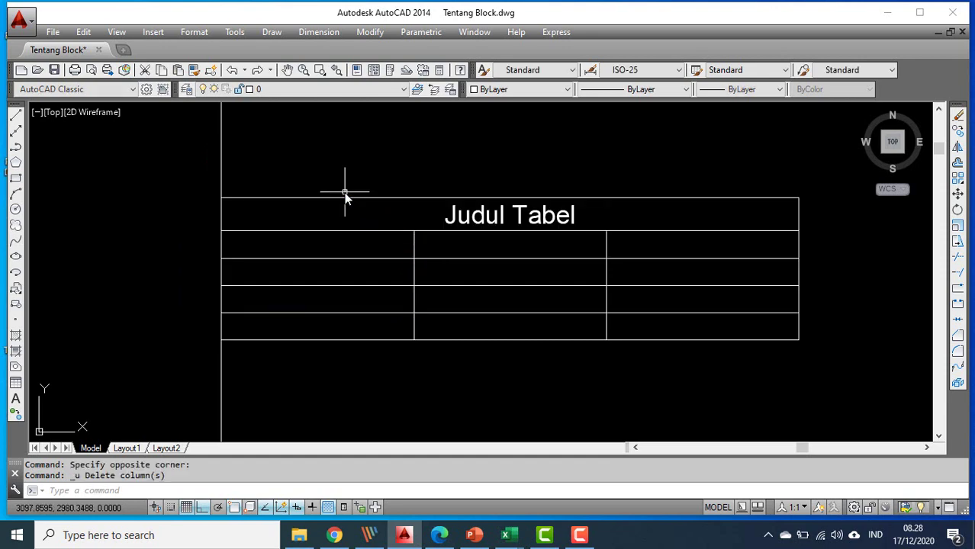
# Delete two rows from the table, starting at cell A2
pyautogui.click(304, 256)
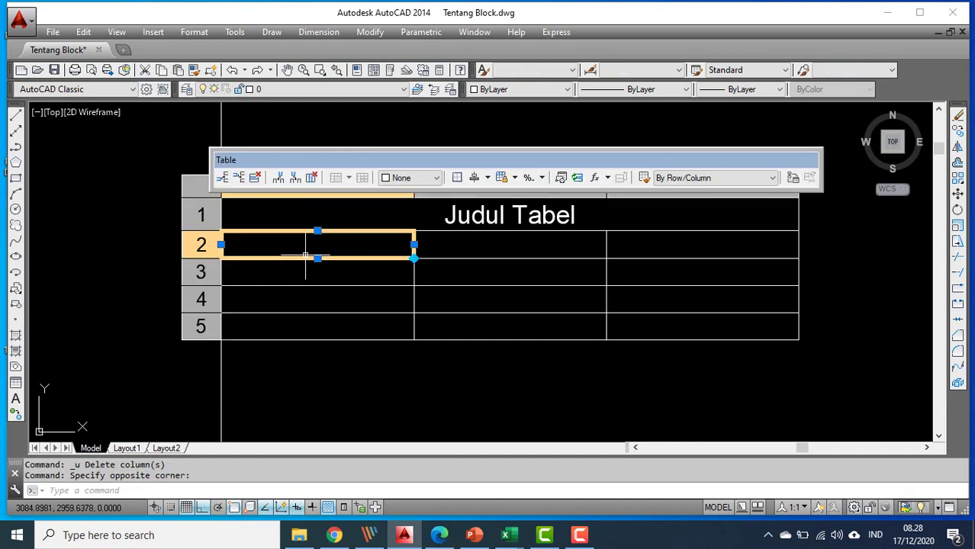
pyautogui.click(255, 178)
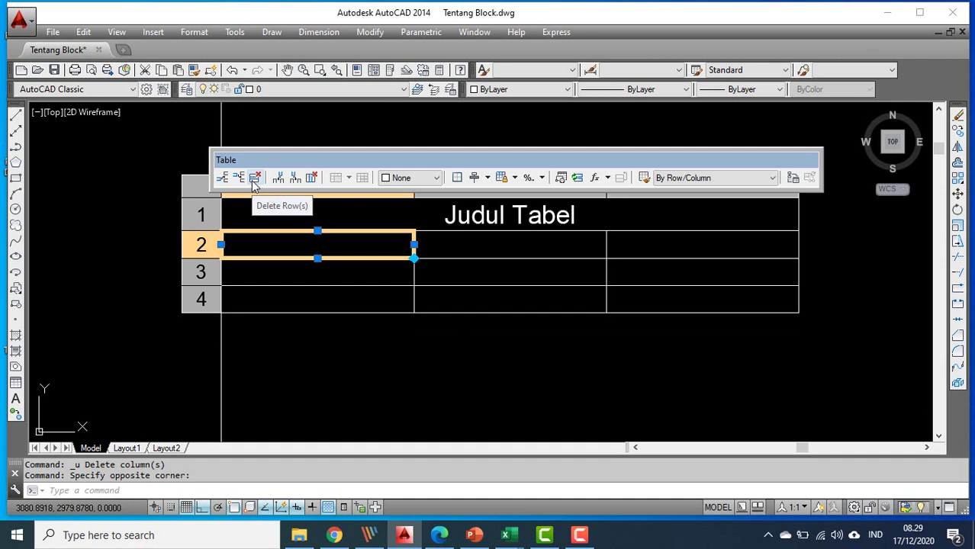
pyautogui.click(255, 177)
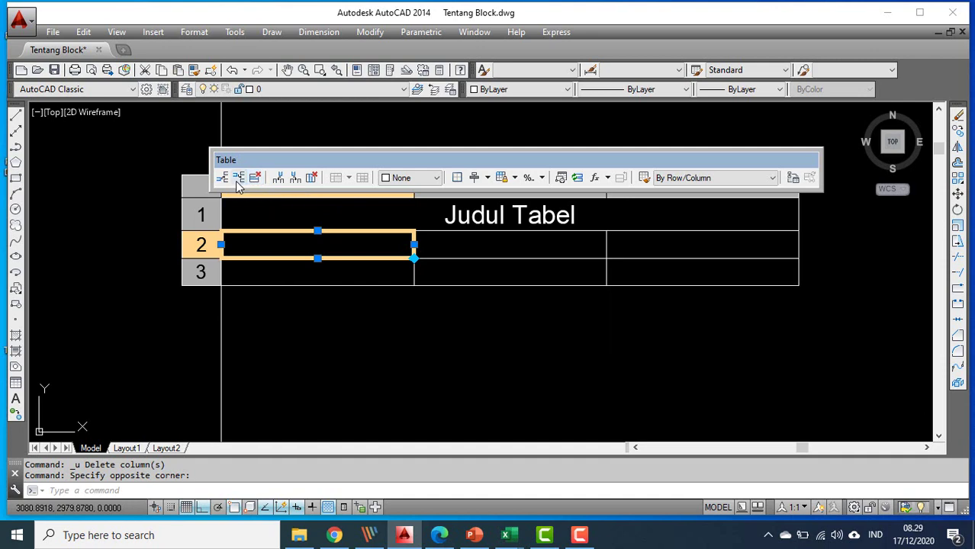
# Insert two rows below row 2 of the table, and delete the selected row
pyautogui.click(239, 177)
pyautogui.click(239, 177)
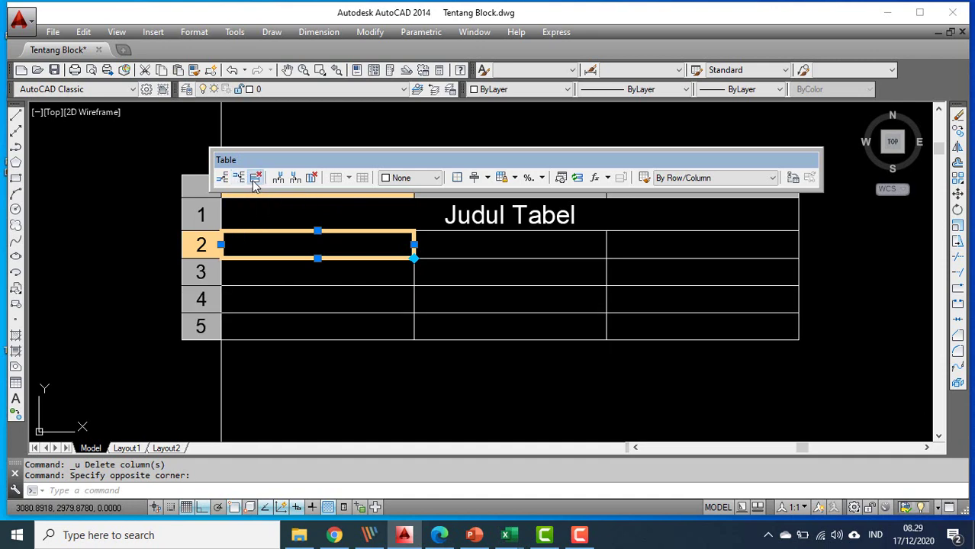
pyautogui.click(254, 179)
# Try inserting a column to the left and one to the right of the selected cell, deleting a column after each
pyautogui.click(277, 178)
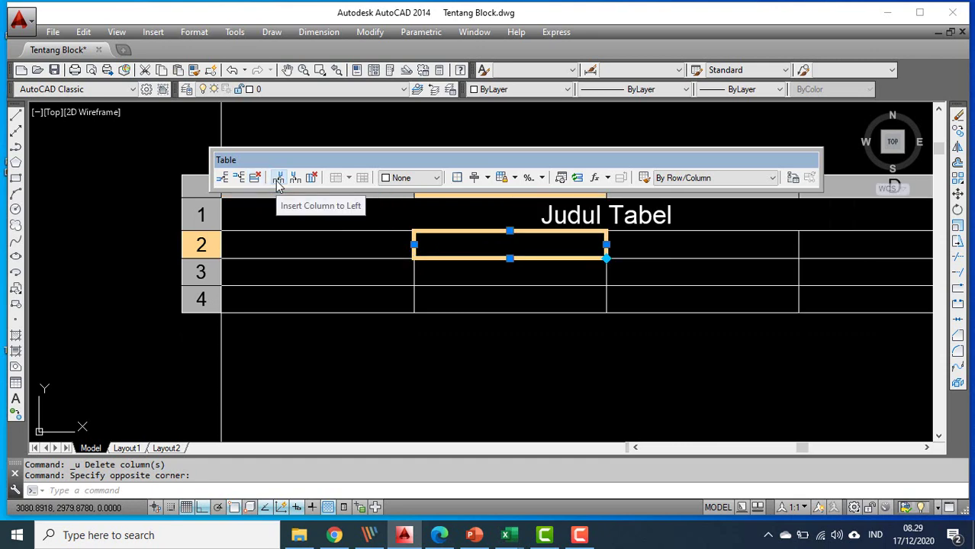
pyautogui.click(311, 177)
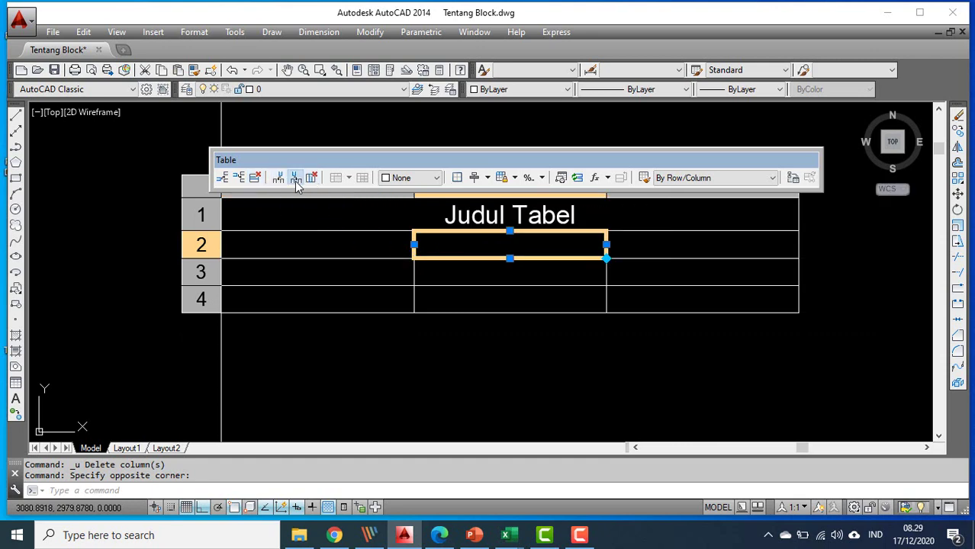
pyautogui.click(296, 180)
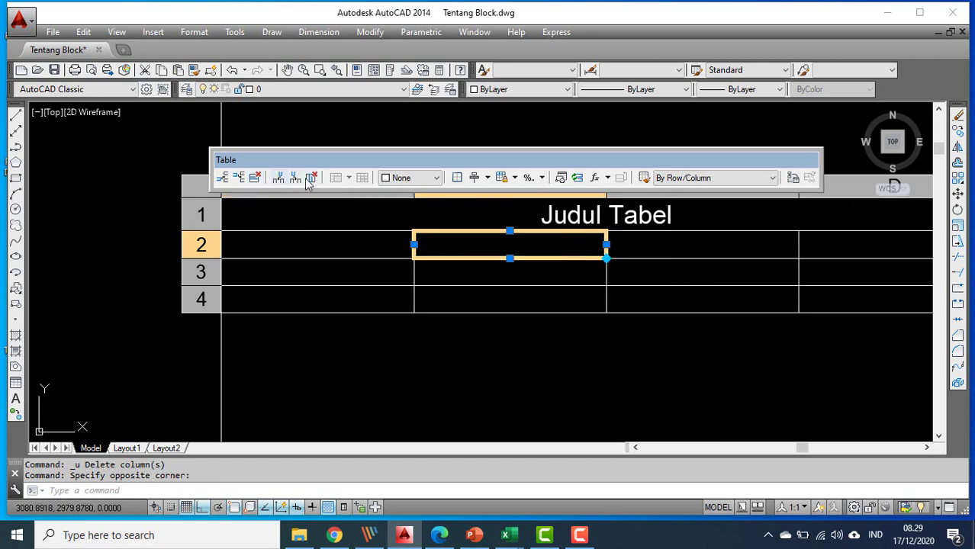
pyautogui.click(311, 180)
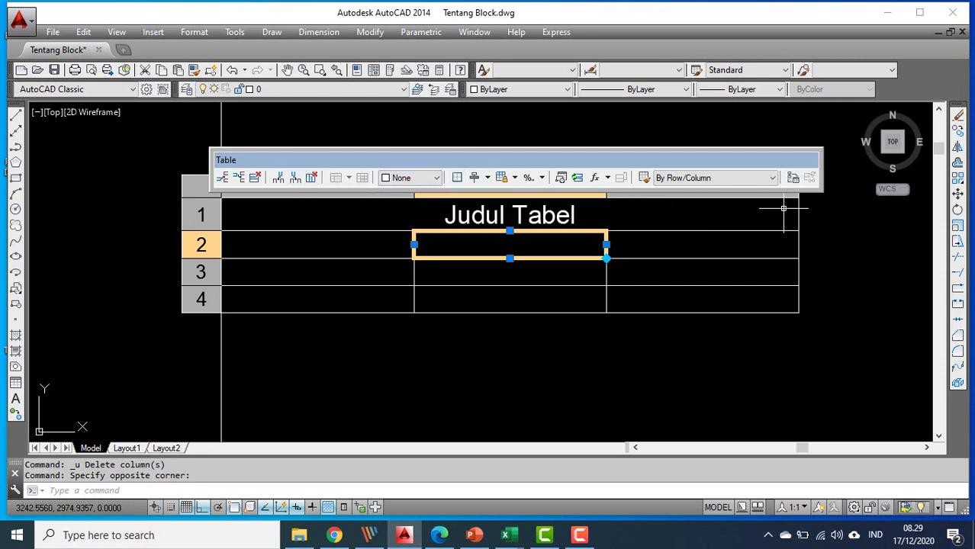
pyautogui.moveTo(315, 165); pyautogui.dragTo(206, 179)
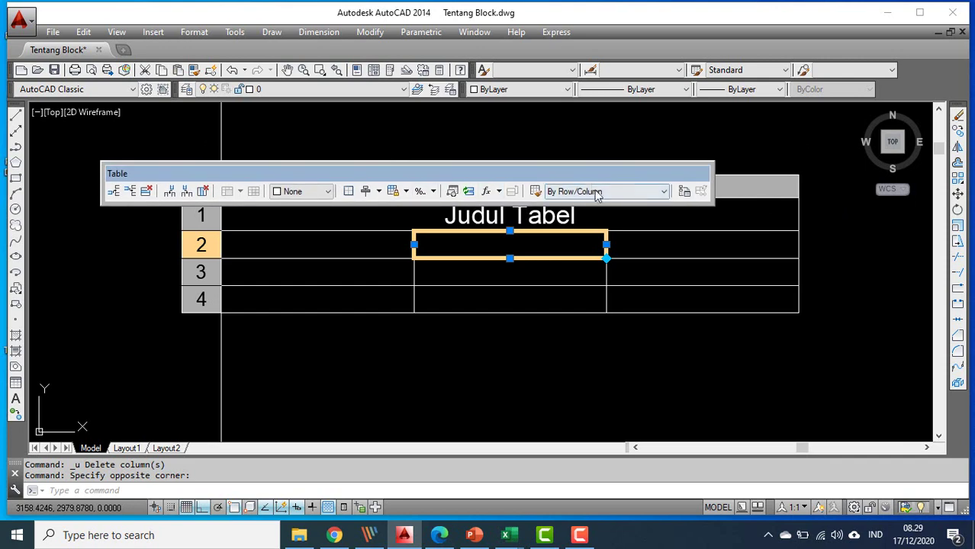
pyautogui.press('Escape')
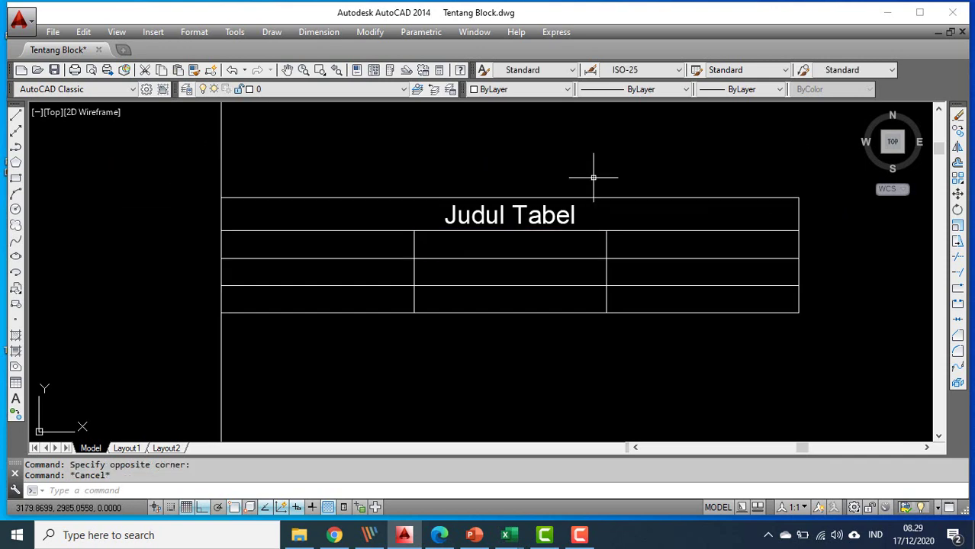
# Enter "Judul Kolm 1" in the first column's header cell, A2
pyautogui.scroll(-3, 589, 213)
pyautogui.scroll(5, 589, 216)
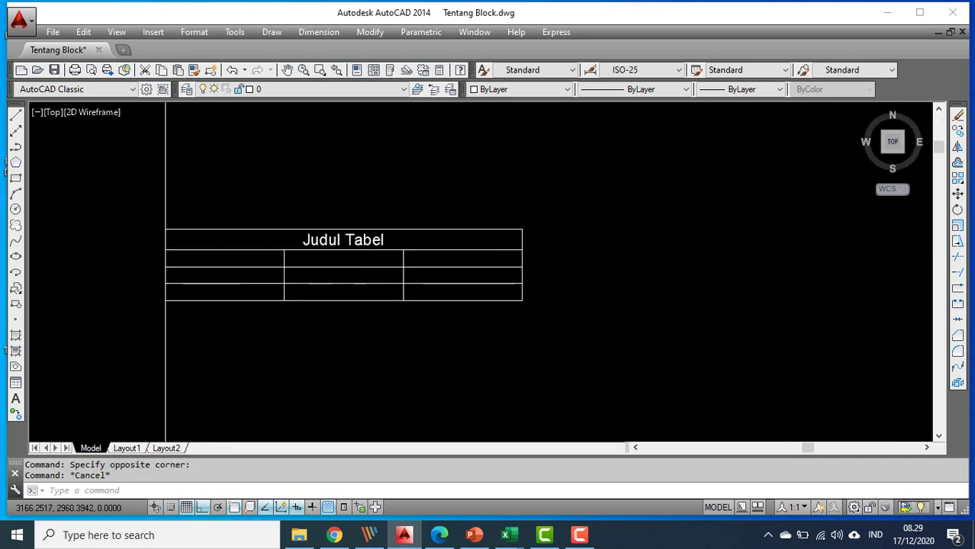
pyautogui.scroll(2, 362, 251)
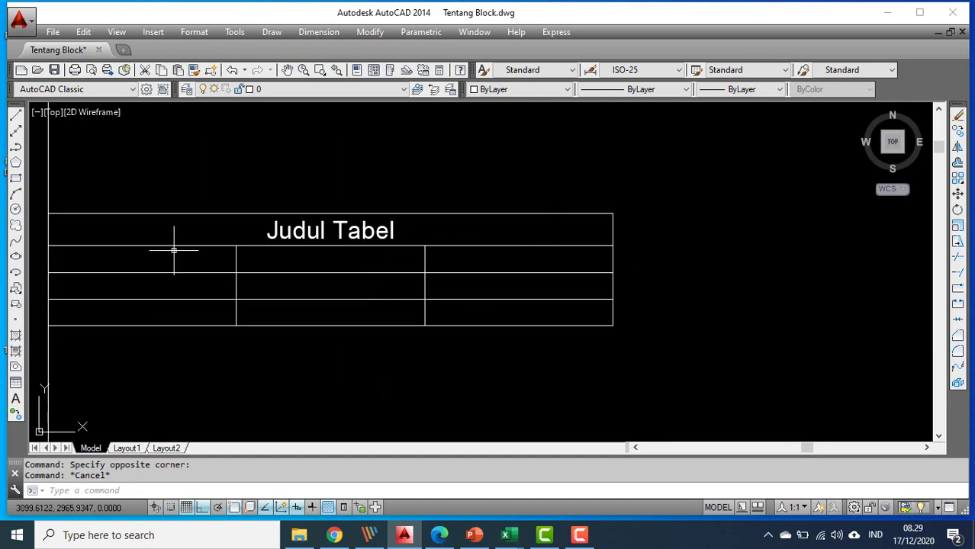
pyautogui.doubleClick(207, 256)
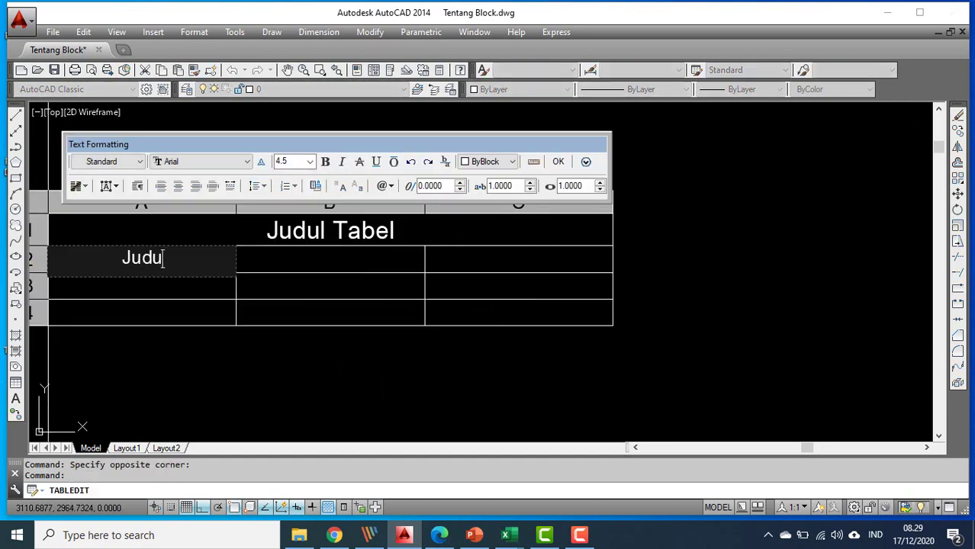
pyautogui.write('Judul Kolm')
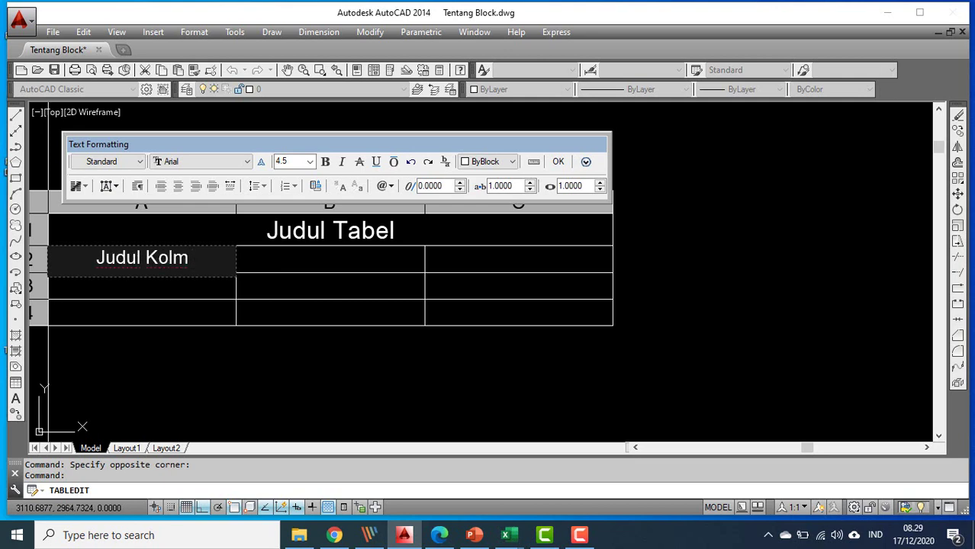
pyautogui.write(' 1')
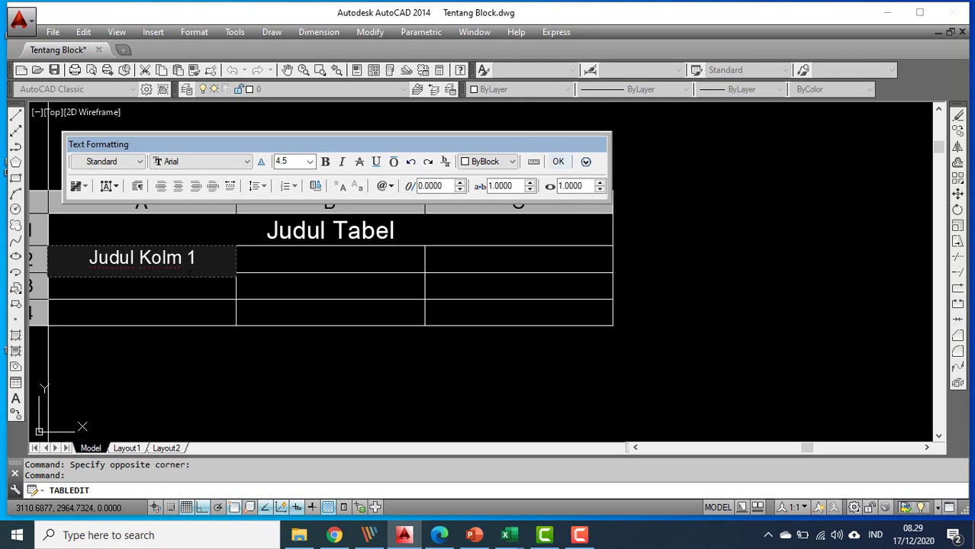
# Copy the whole text of header cell A2 and finish editing the cell
pyautogui.moveTo(197, 259); pyautogui.dragTo(88, 259)
pyautogui.rightClick(93, 259)
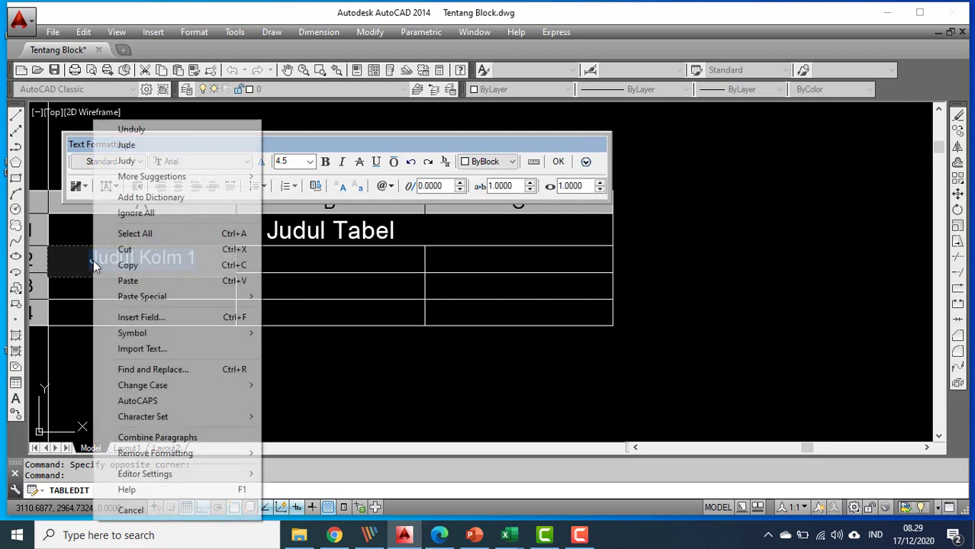
pyautogui.click(172, 266)
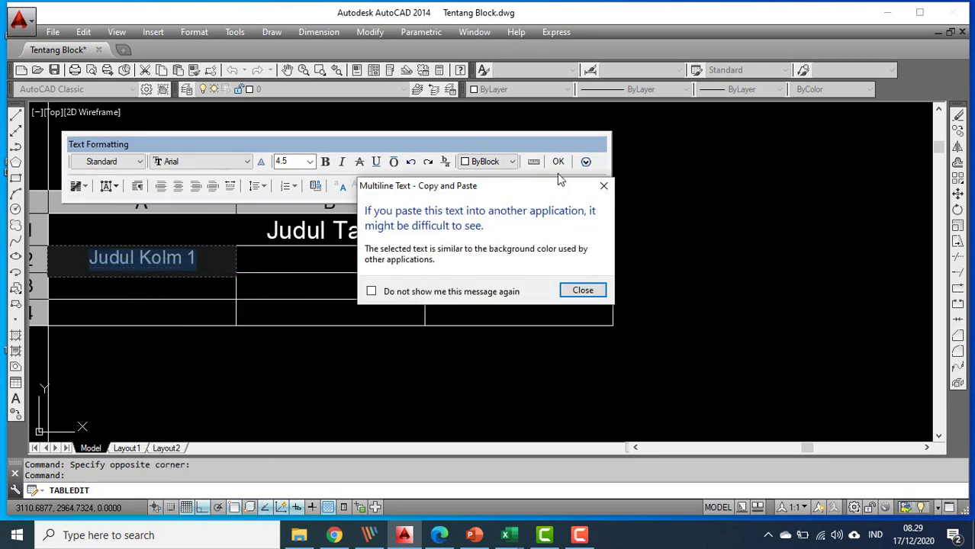
pyautogui.click(582, 291)
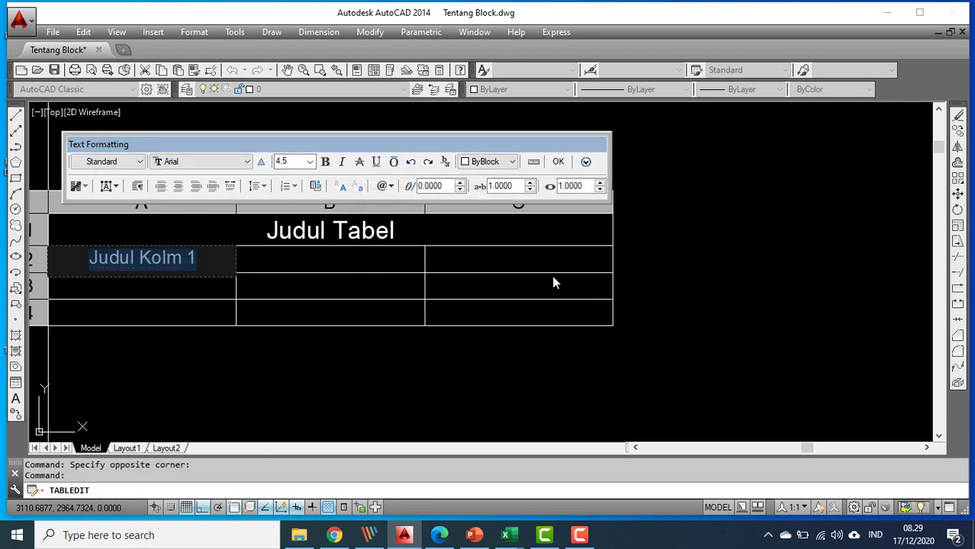
pyautogui.click(558, 162)
# Paste the copied heading into header cell B2 and change it to "Judul Kolm 2"
pyautogui.doubleClick(313, 263)
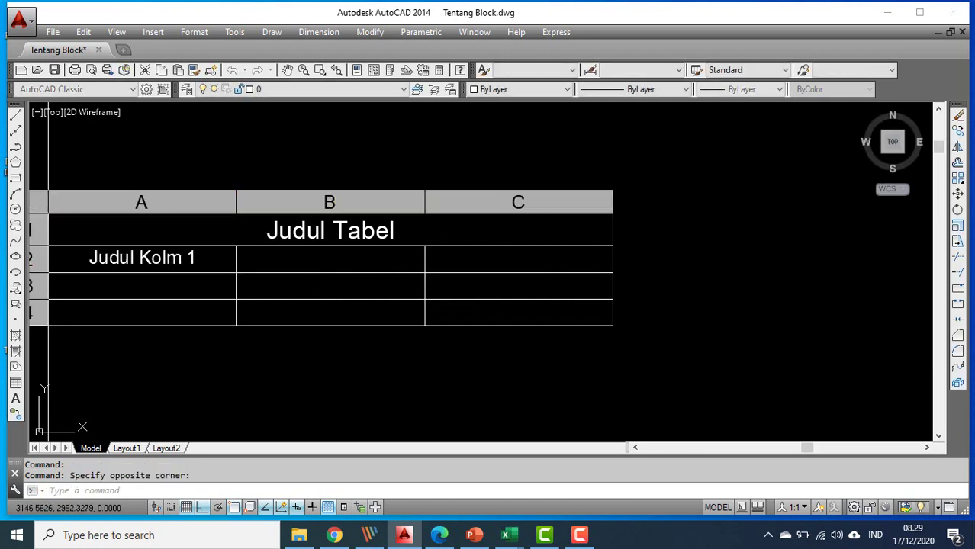
pyautogui.hotkey('ctrl', 'v')
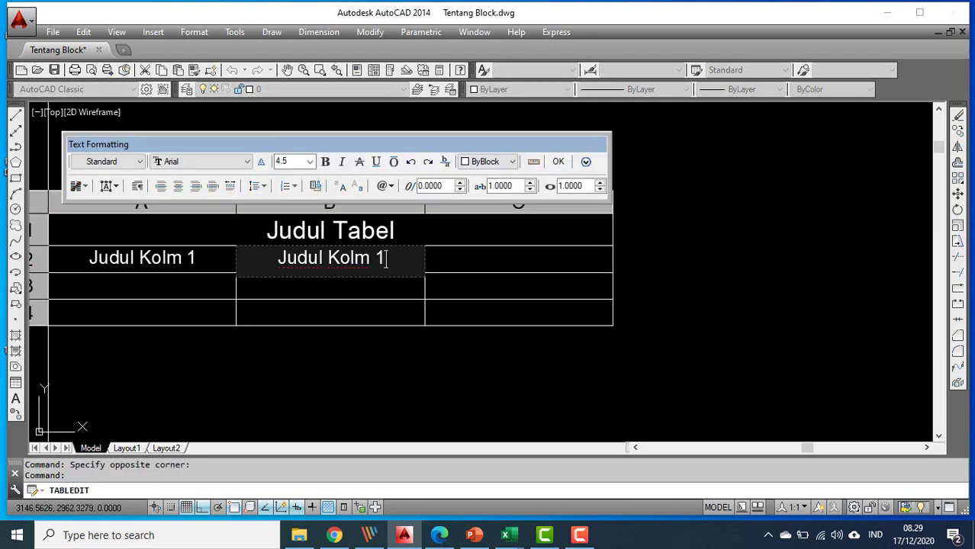
pyautogui.press('BackSpace')
pyautogui.write('2')
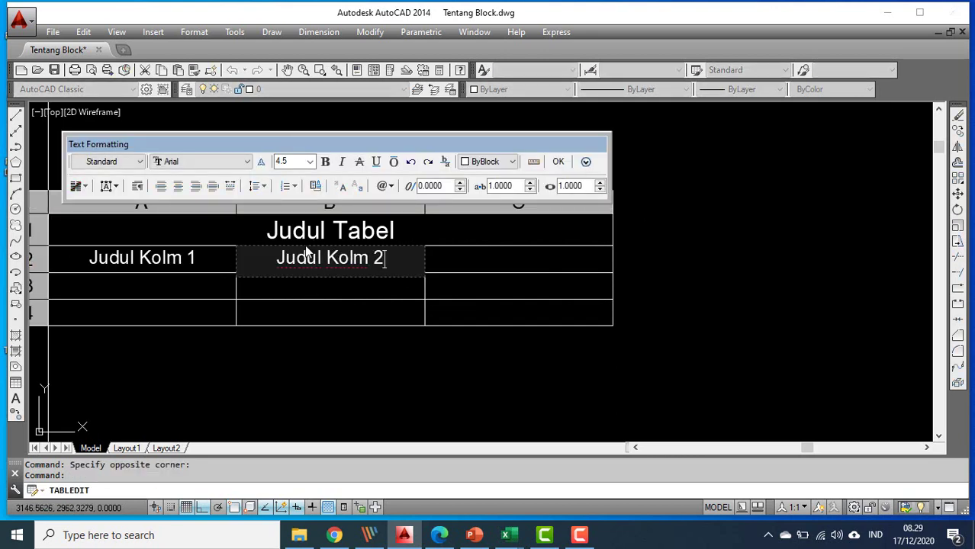
pyautogui.click(559, 162)
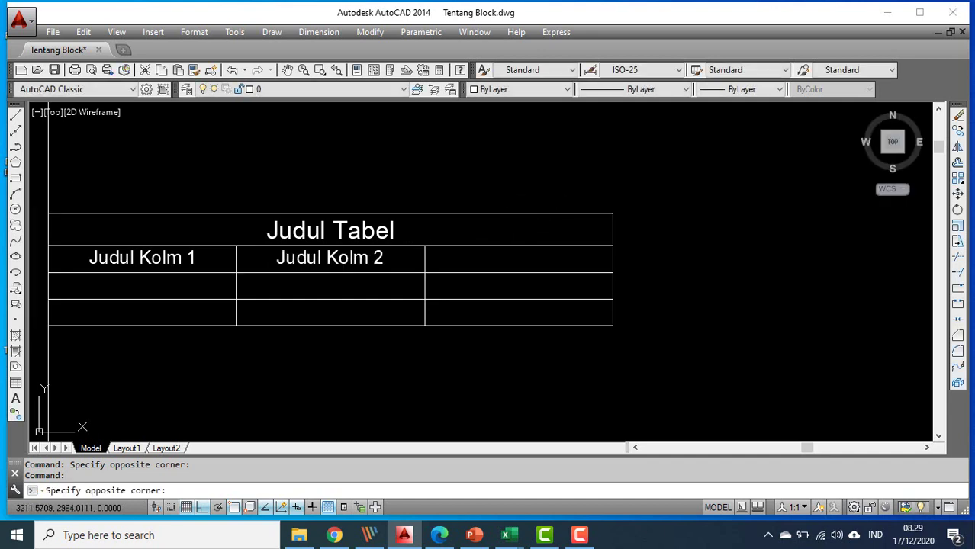
# Paste the copied heading into header cell C2, change it to "Judul Kolm 3" and finish editing the cell
pyautogui.doubleClick(517, 260)
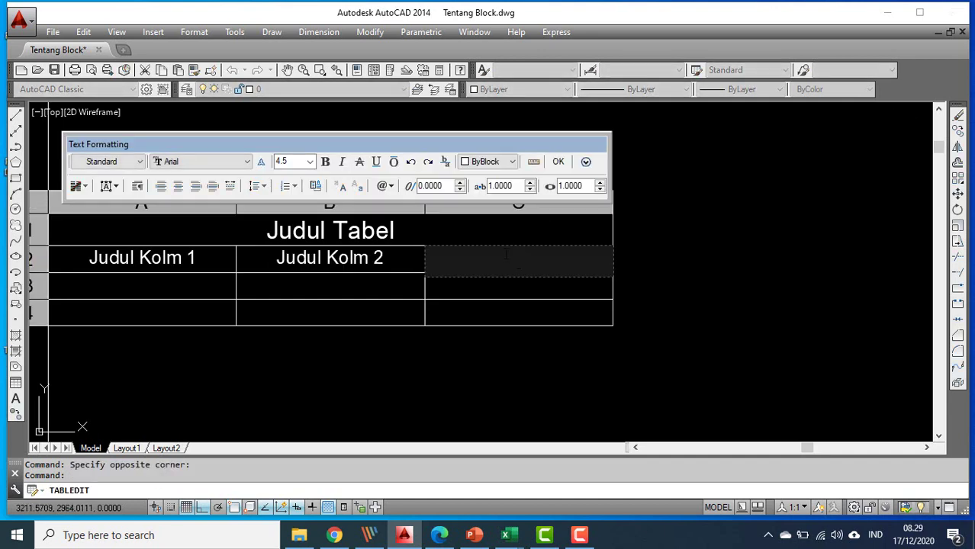
pyautogui.hotkey('ctrl', 'v')
pyautogui.press('BackSpace')
pyautogui.write('3')
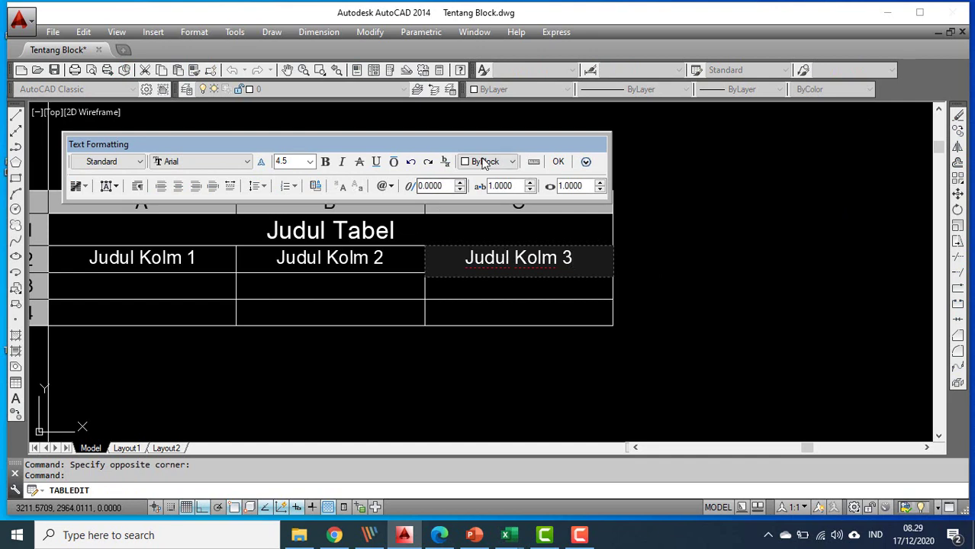
pyautogui.click(558, 161)
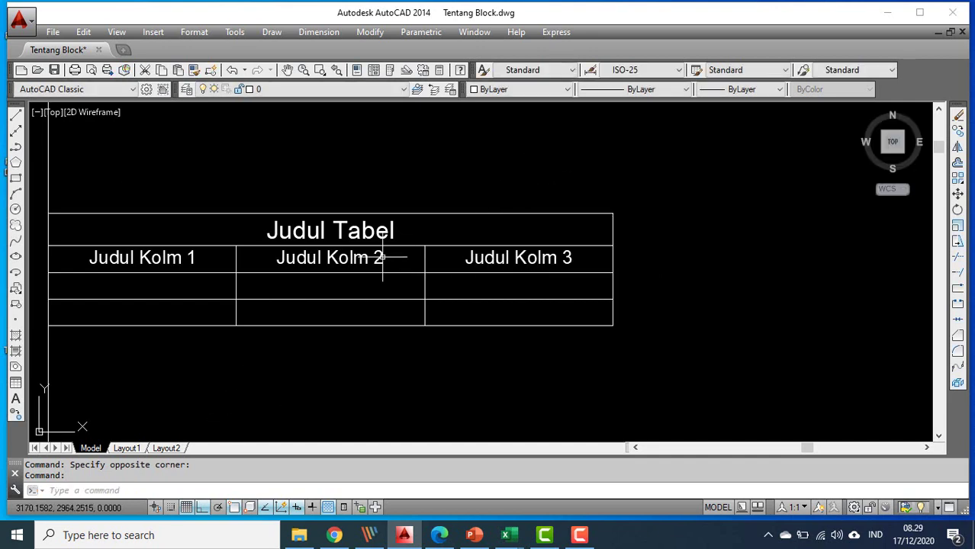
pyautogui.scroll(2, 389, 257)
pyautogui.scroll(-4, 323, 257)
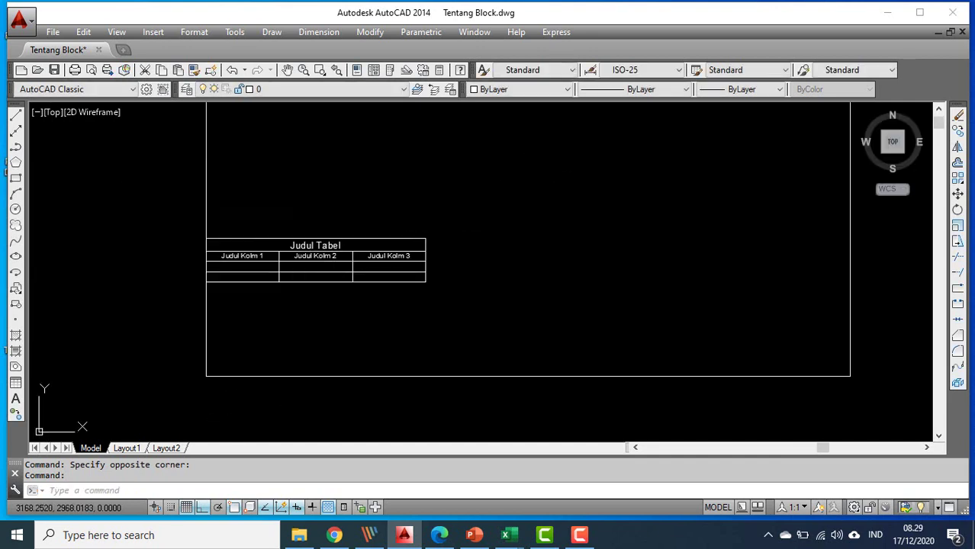
pyautogui.scroll(2, 305, 257)
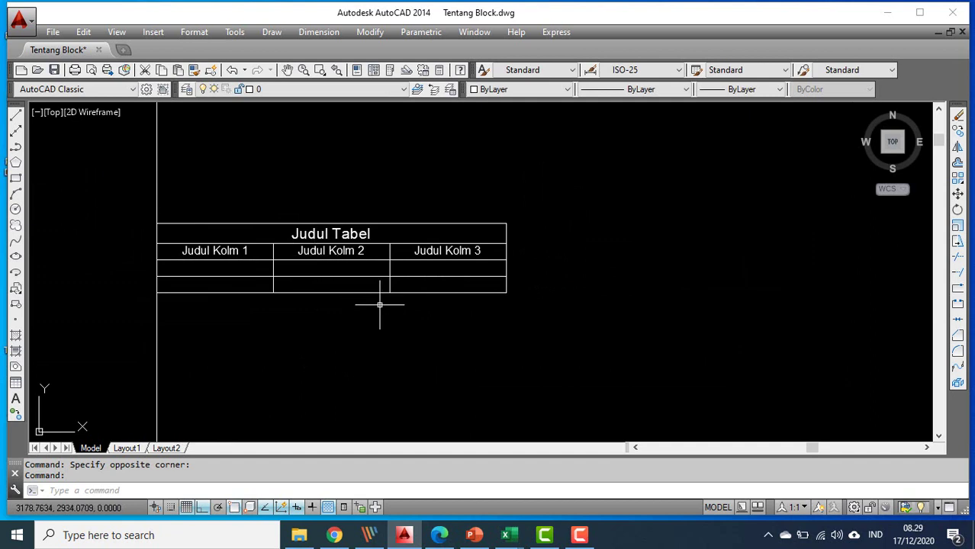
pyautogui.scroll(1, 381, 303)
pyautogui.scroll(-4, 386, 301)
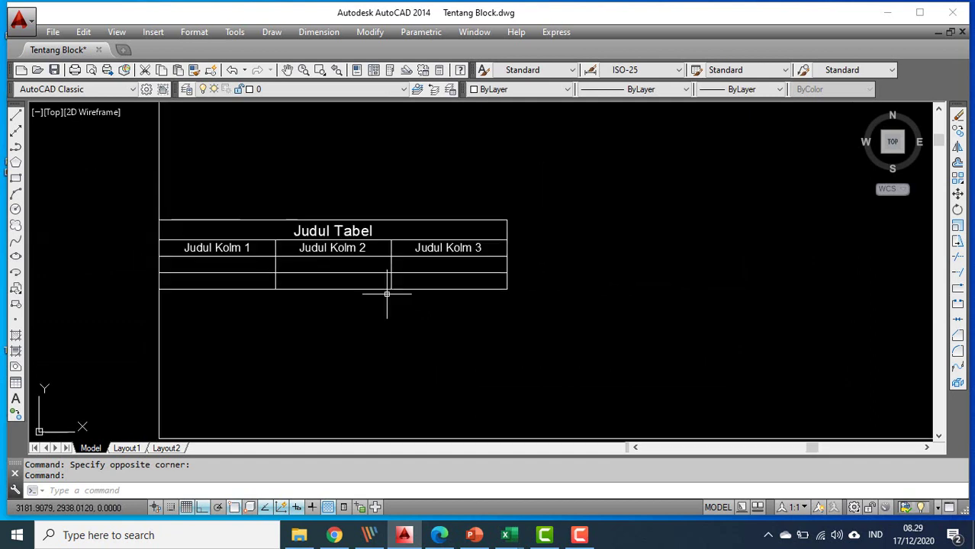
pyautogui.scroll(2, 392, 296)
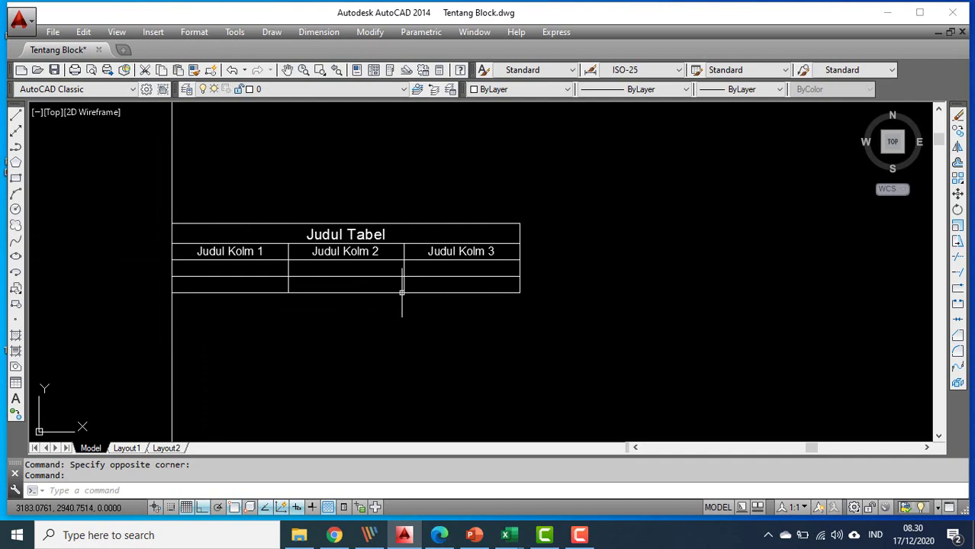
pyautogui.scroll(2, 408, 283)
pyautogui.scroll(-4, 411, 284)
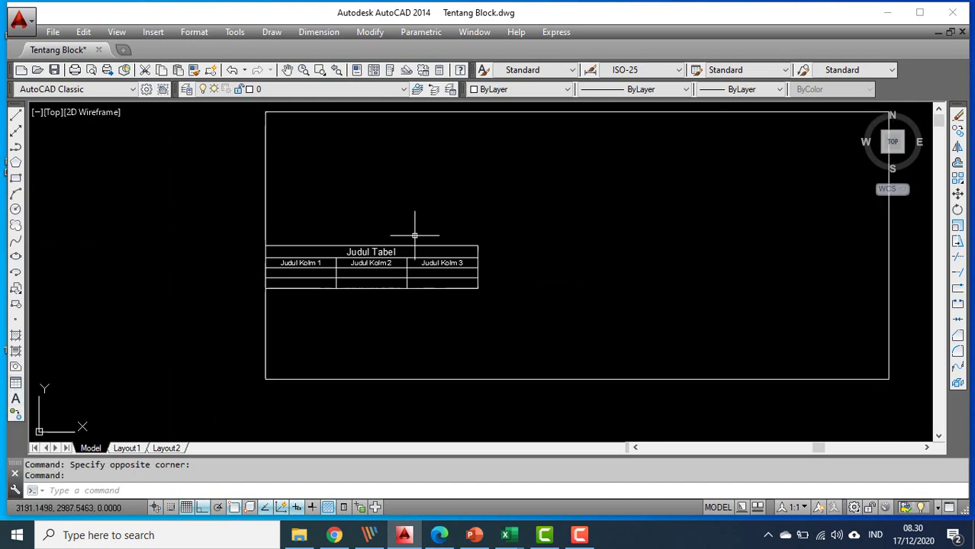
# Add the multiline text "Judul Text" inside the frame above the table, with a text height of 6
pyautogui.click(16, 402)
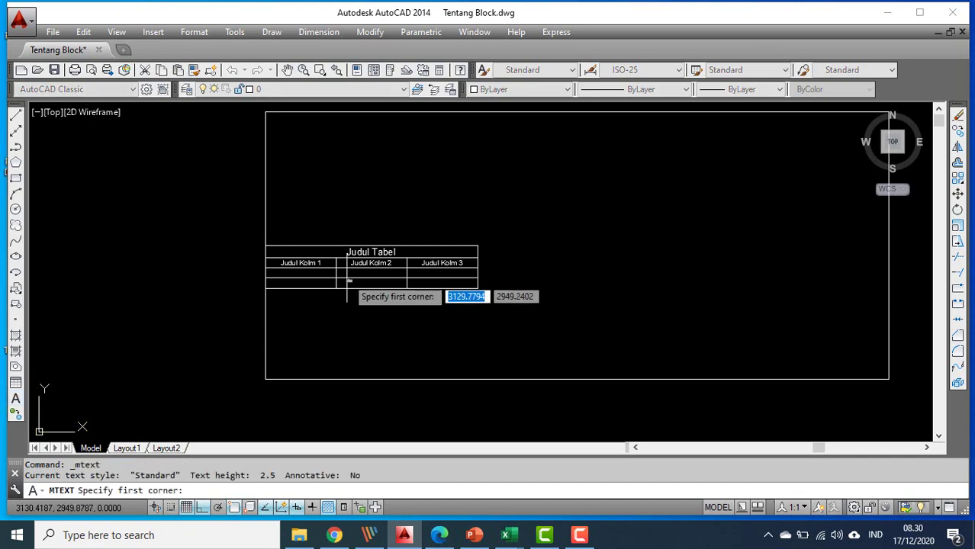
pyautogui.click(281, 163)
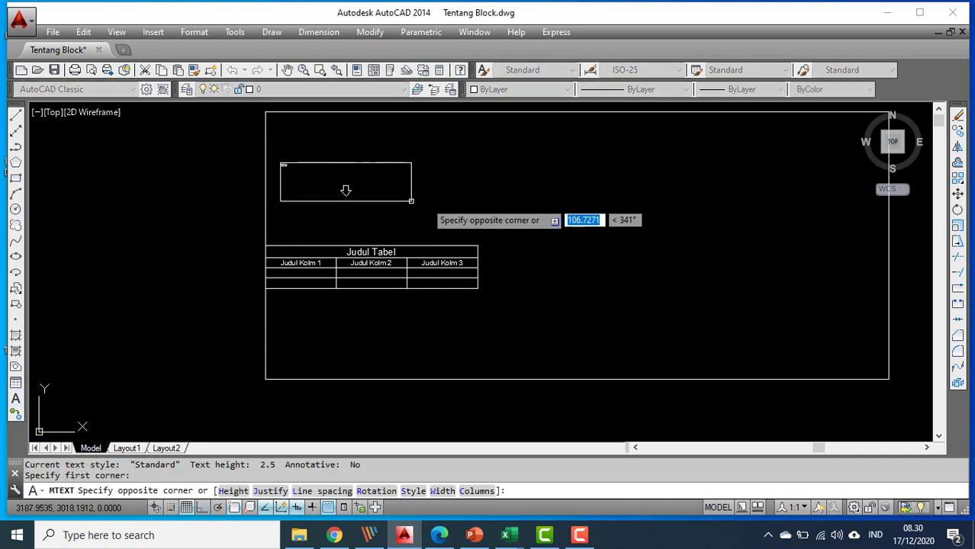
pyautogui.click(503, 210)
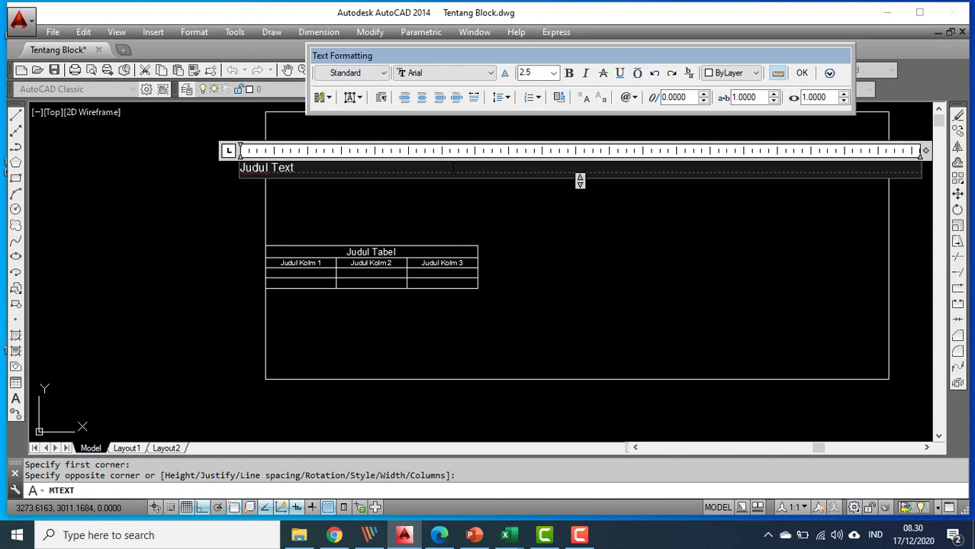
pyautogui.click(555, 73)
pyautogui.click(543, 94)
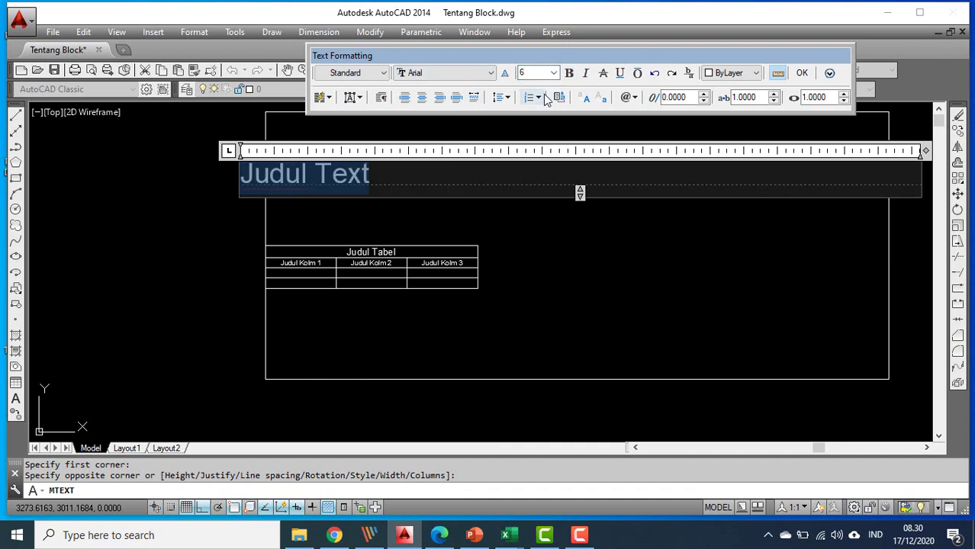
pyautogui.click(802, 73)
# Edit the "Judul Text" multiline text and narrow its text box to just beyond the words
pyautogui.click(311, 168)
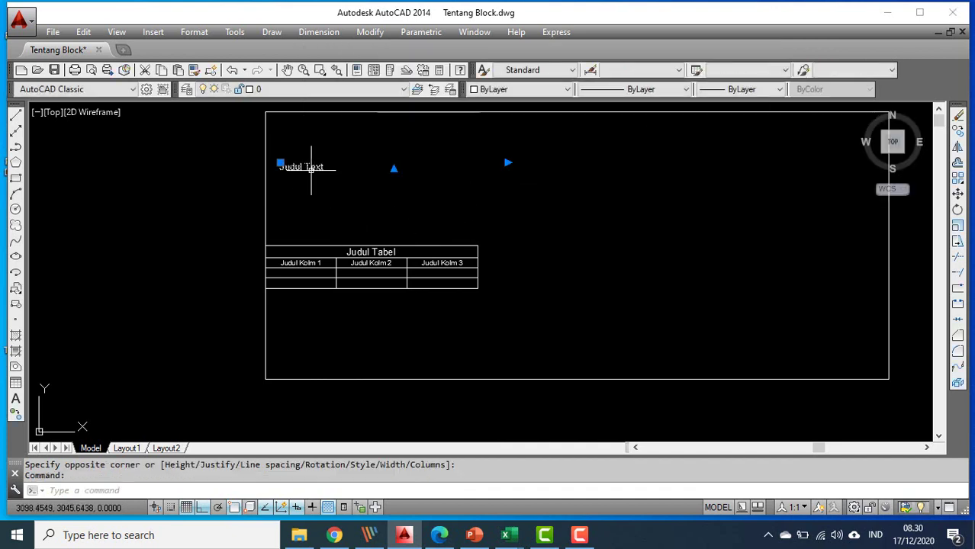
pyautogui.rightClick(311, 168)
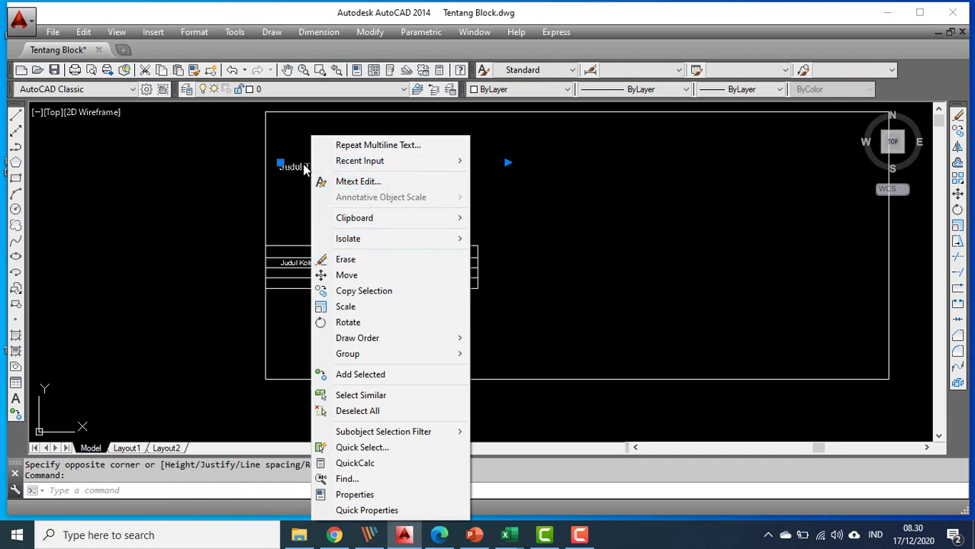
pyautogui.doubleClick(304, 168)
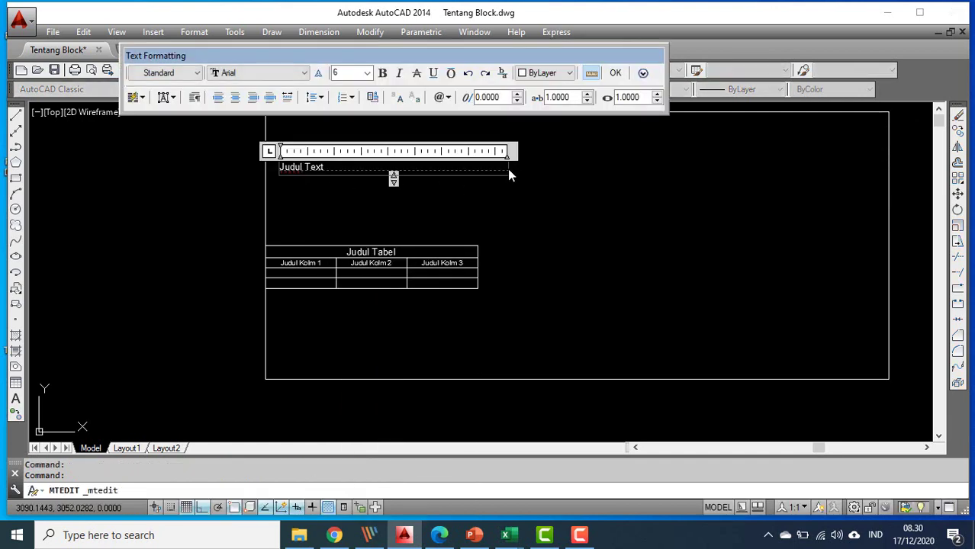
pyautogui.moveTo(508, 174); pyautogui.dragTo(336, 174)
pyautogui.click(616, 74)
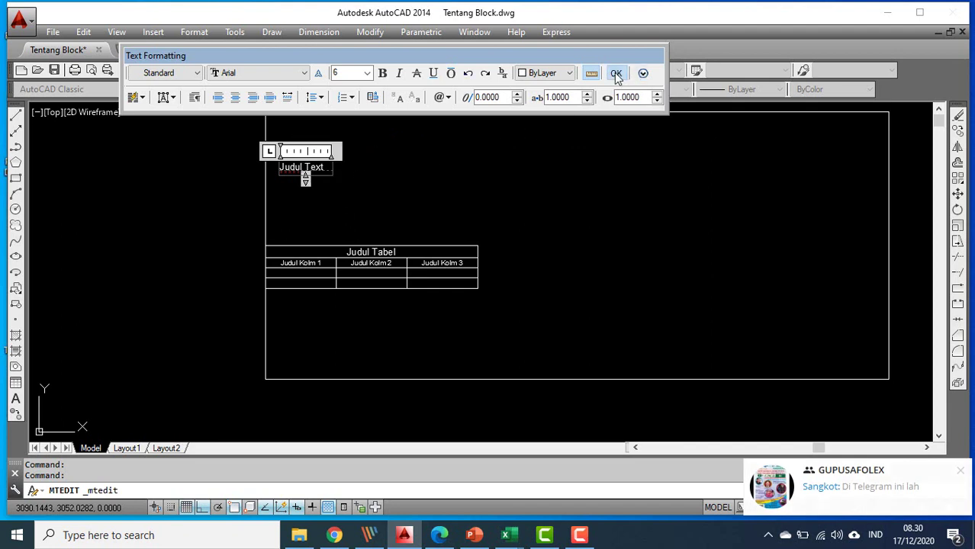
# Move the "Judul Text" text to just above the middle of the table, with Ortho mode turned off
pyautogui.click(312, 165)
pyautogui.rightClick(308, 165)
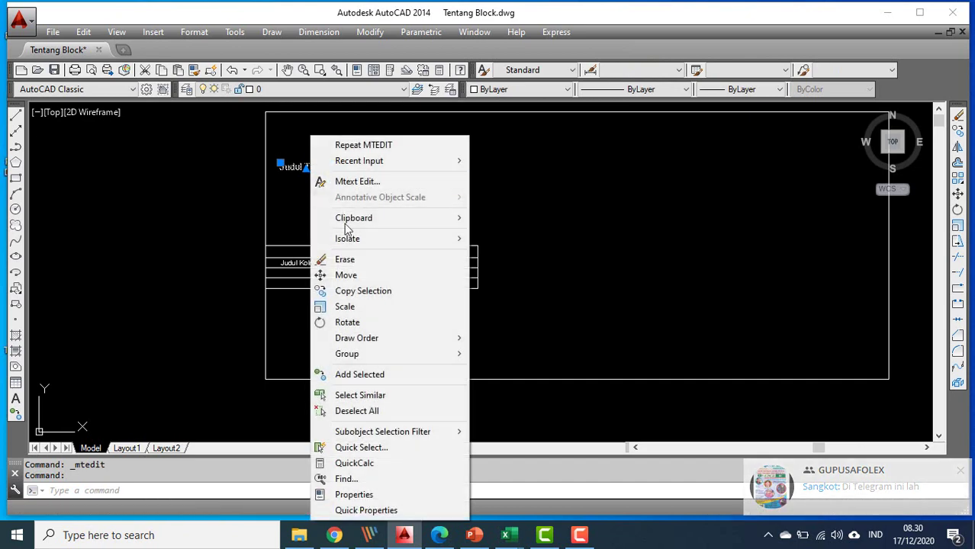
pyautogui.click(324, 273)
pyautogui.click(299, 166)
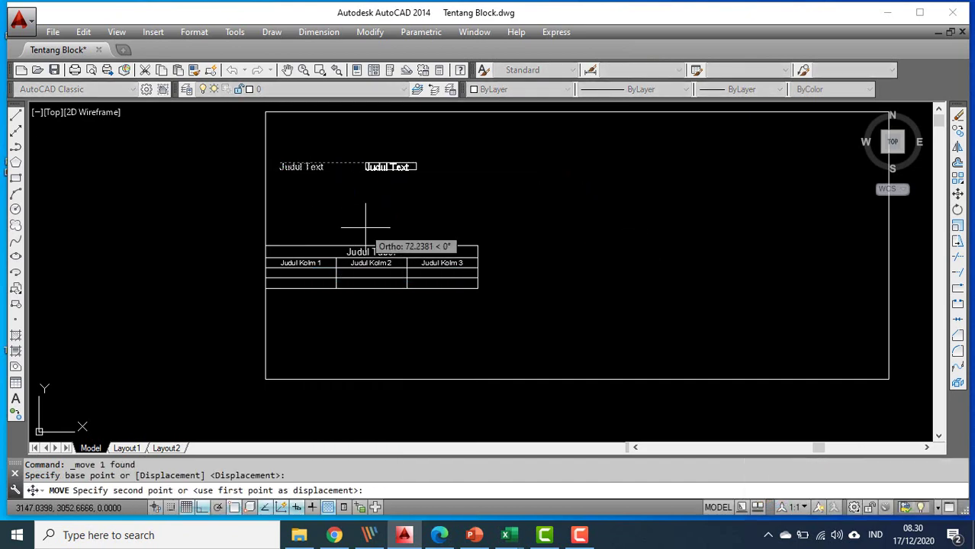
pyautogui.press('F8')
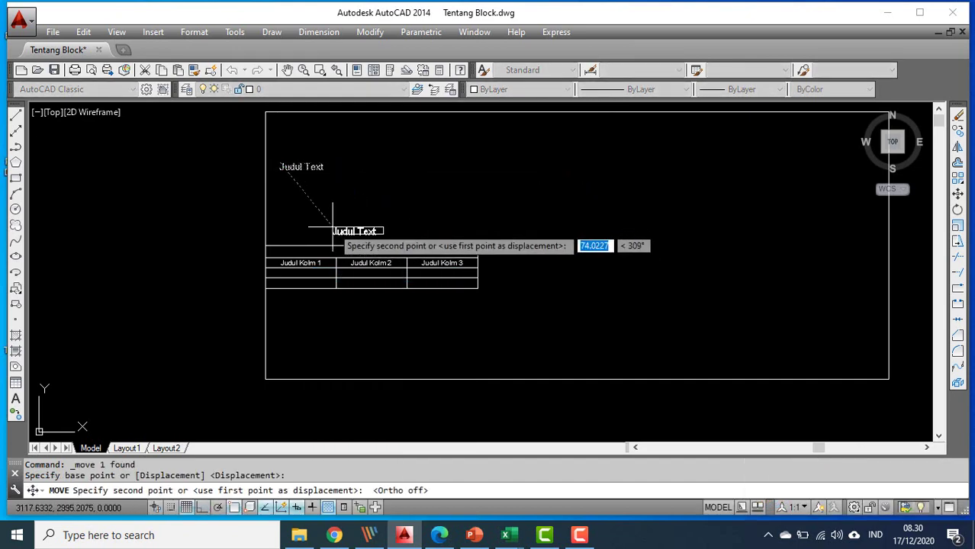
pyautogui.click(341, 227)
pyautogui.scroll(6, 383, 217)
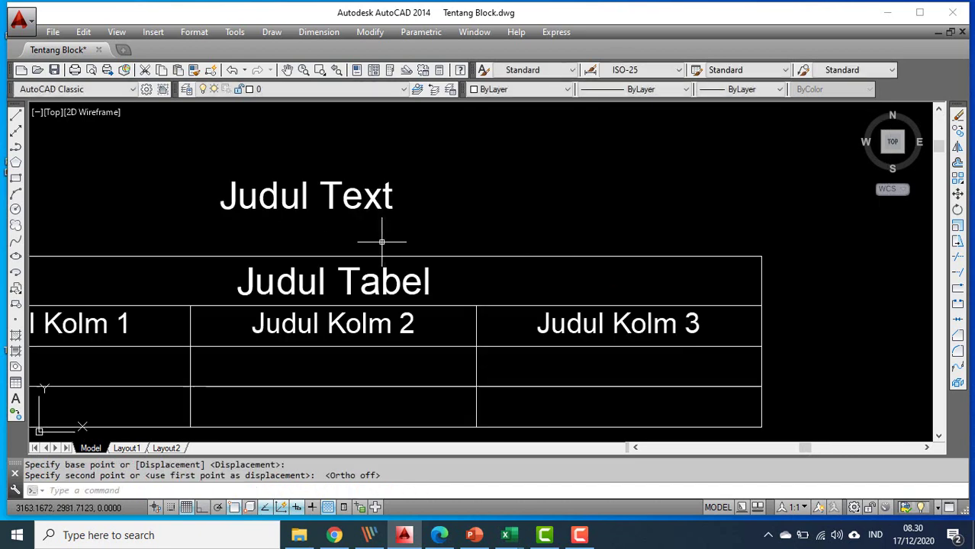
# Move the "Judul Text" text and the table together to the middle of the rectangular frame
pyautogui.scroll(-4, 394, 231)
pyautogui.click(128, 169)
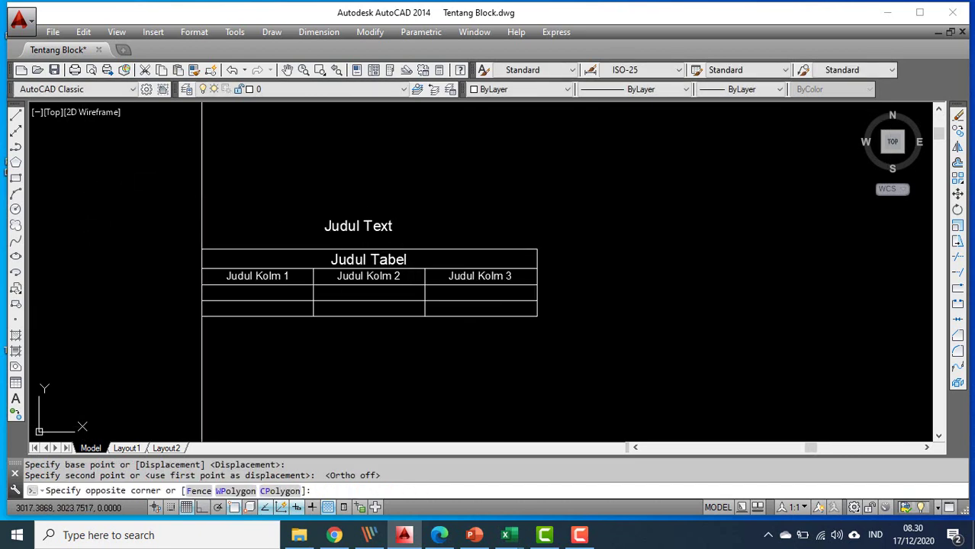
pyautogui.click(639, 376)
pyautogui.rightClick(372, 229)
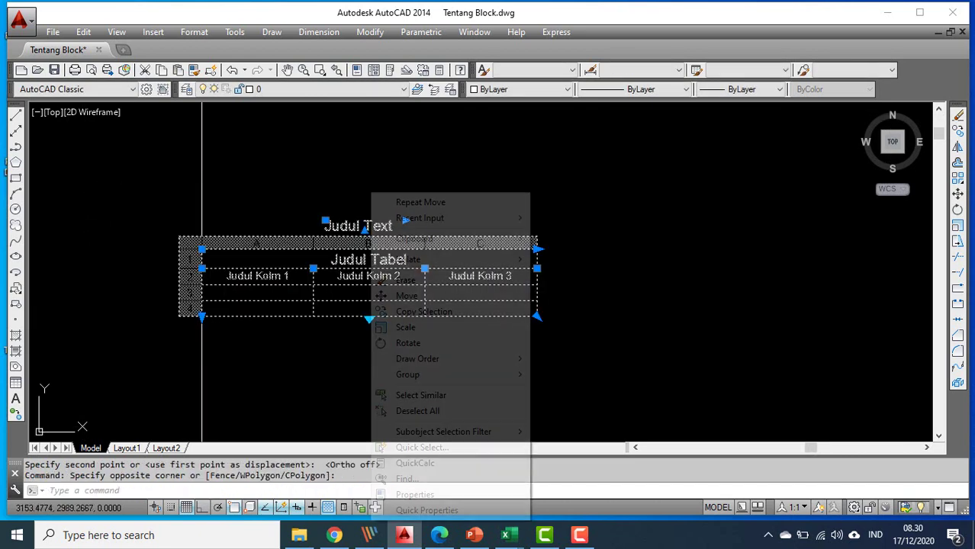
pyautogui.click(381, 296)
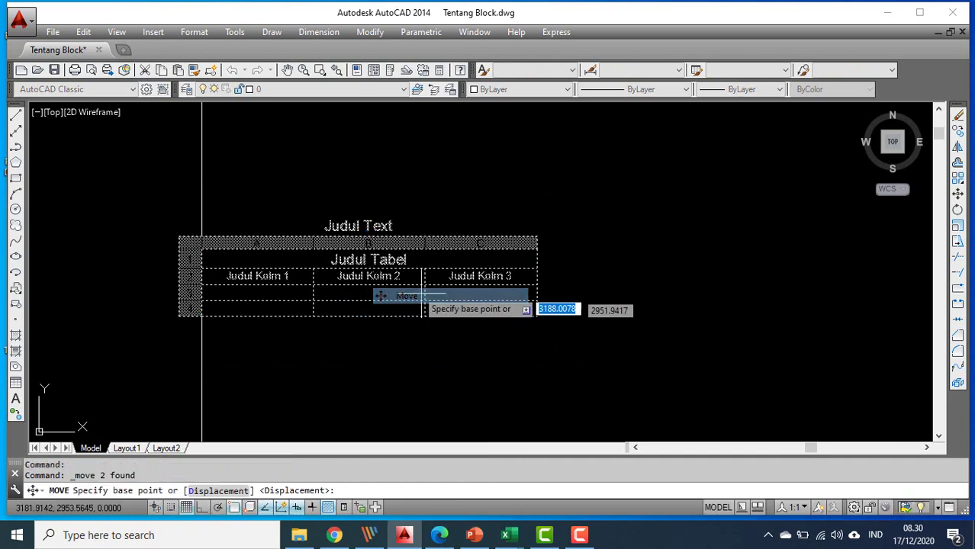
pyautogui.click(326, 233)
pyautogui.scroll(-2, 589, 241)
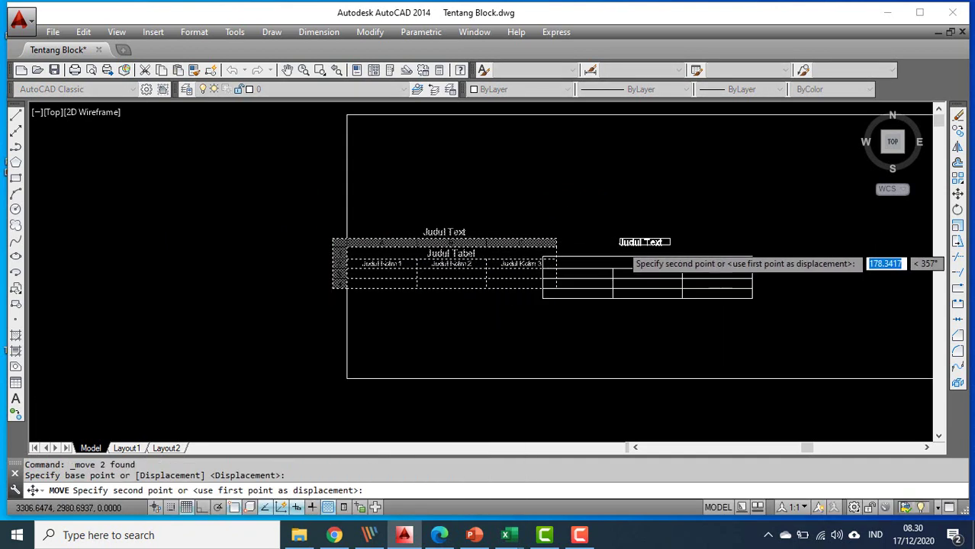
pyautogui.scroll(-2, 589, 241)
pyautogui.click(409, 238)
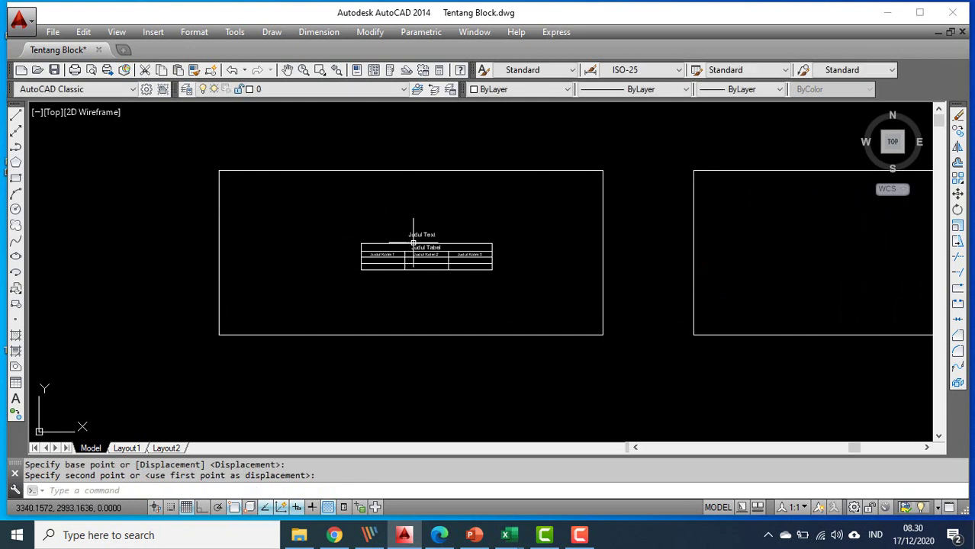
pyautogui.scroll(2, 409, 239)
pyautogui.scroll(2, 521, 268)
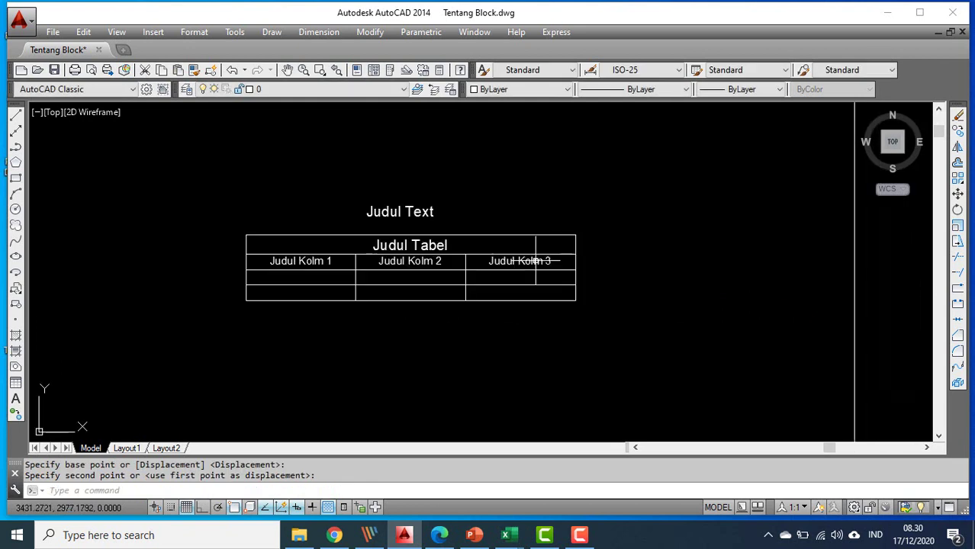
pyautogui.scroll(-2, 534, 259)
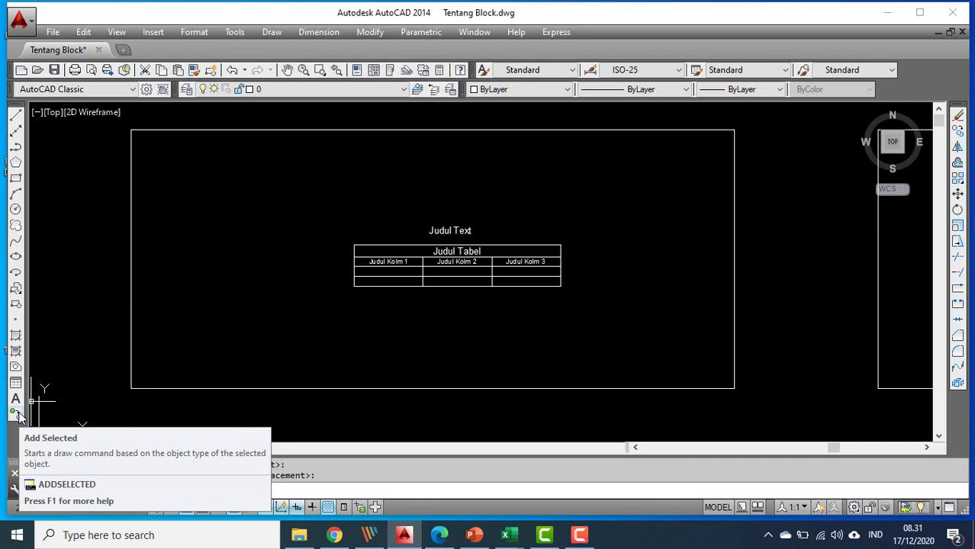
pyautogui.scroll(-2, 340, 328)
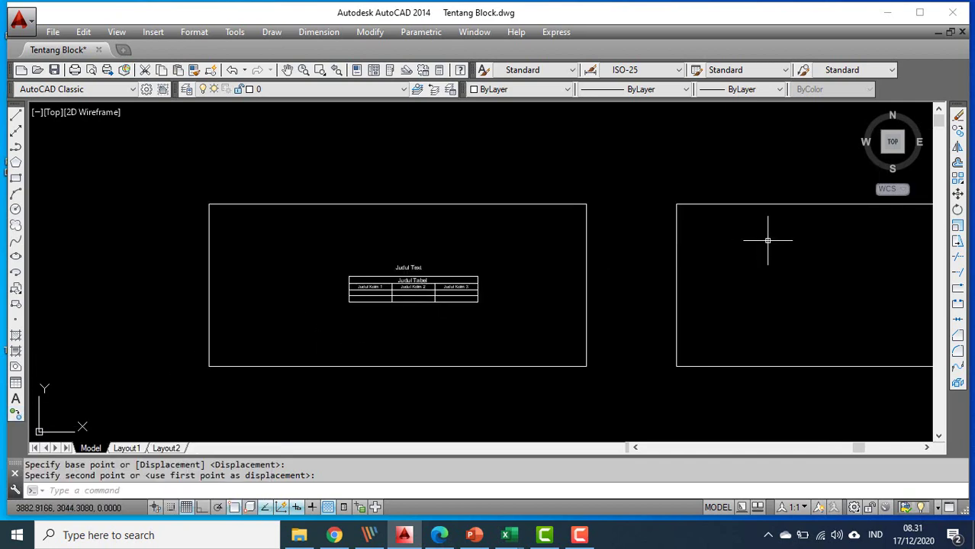
pyautogui.moveTo(765, 235); pyautogui.dragTo(528, 245, button='middle')
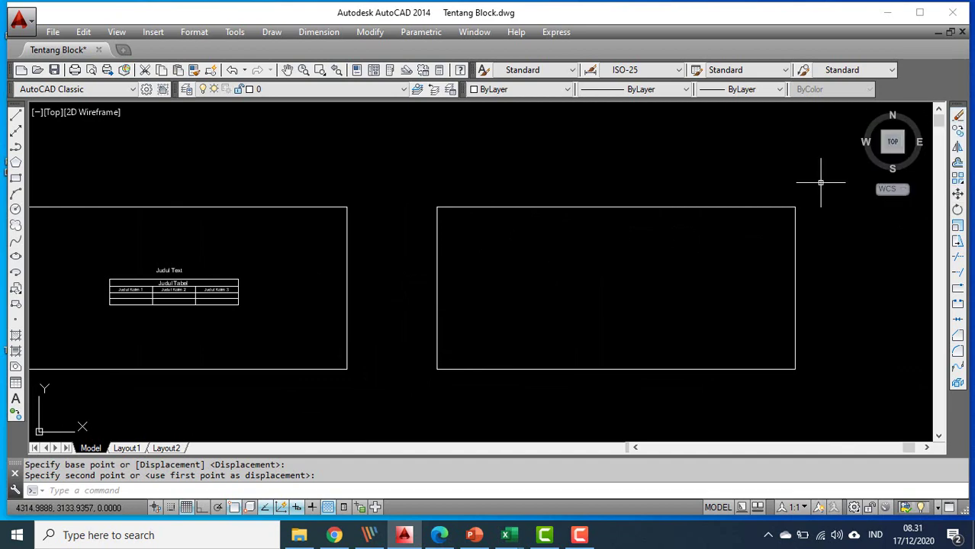
pyautogui.moveTo(206, 285); pyautogui.dragTo(304, 263, button='middle')
pyautogui.scroll(4, 303, 262)
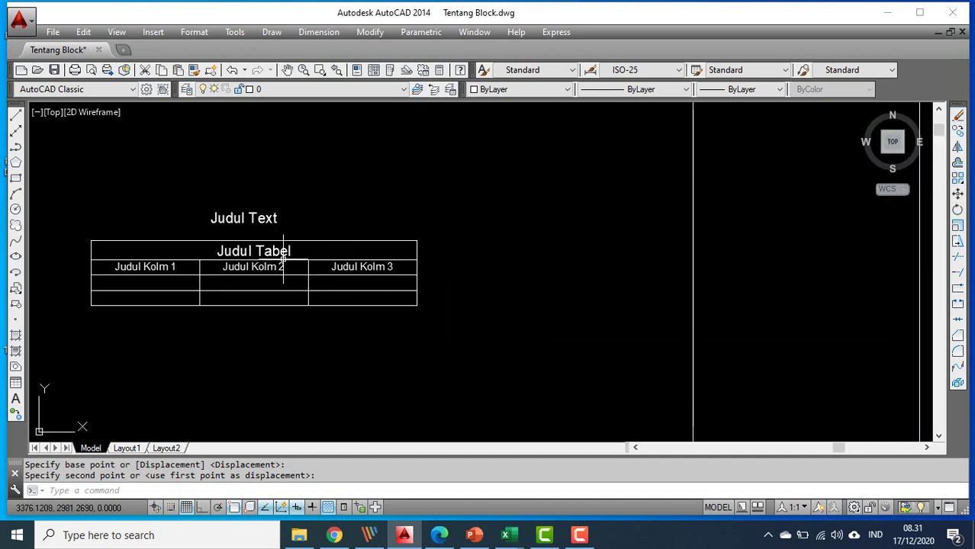
pyautogui.scroll(-4, 42, 194)
# Draw an open outline of four connected horizontal and vertical line segments inside the next empty rectangular frame
pyautogui.moveTo(466, 232); pyautogui.dragTo(180, 260, button='middle')
pyautogui.click(16, 115)
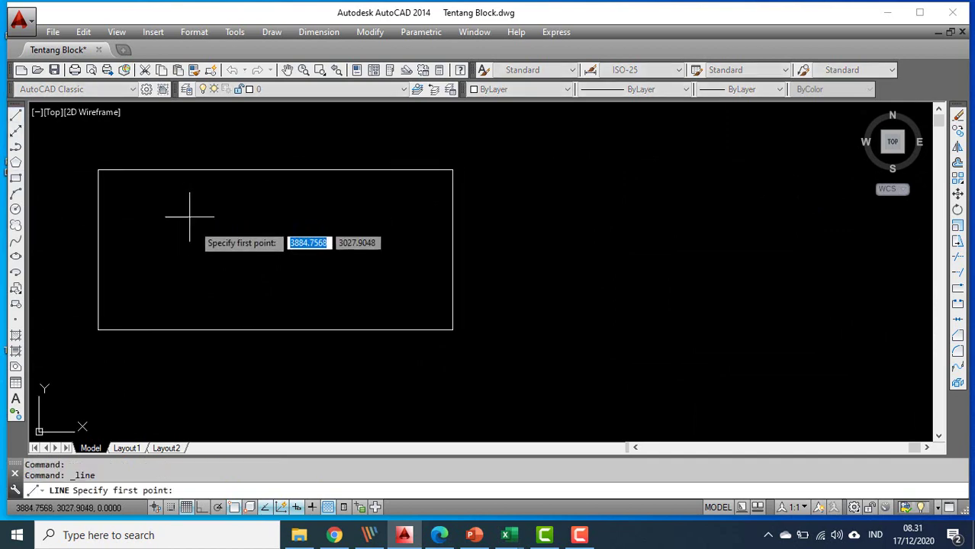
pyautogui.click(185, 226)
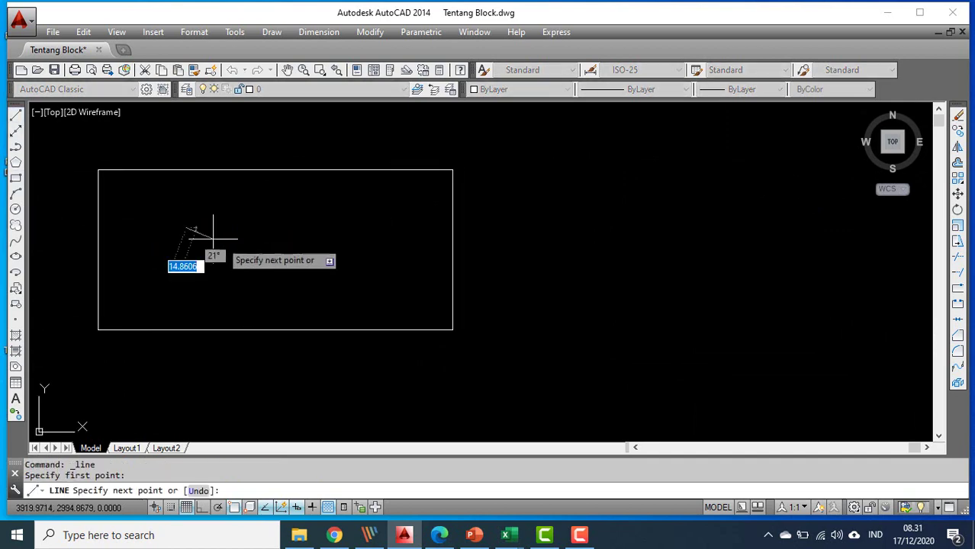
pyautogui.click(297, 227)
pyautogui.click(297, 264)
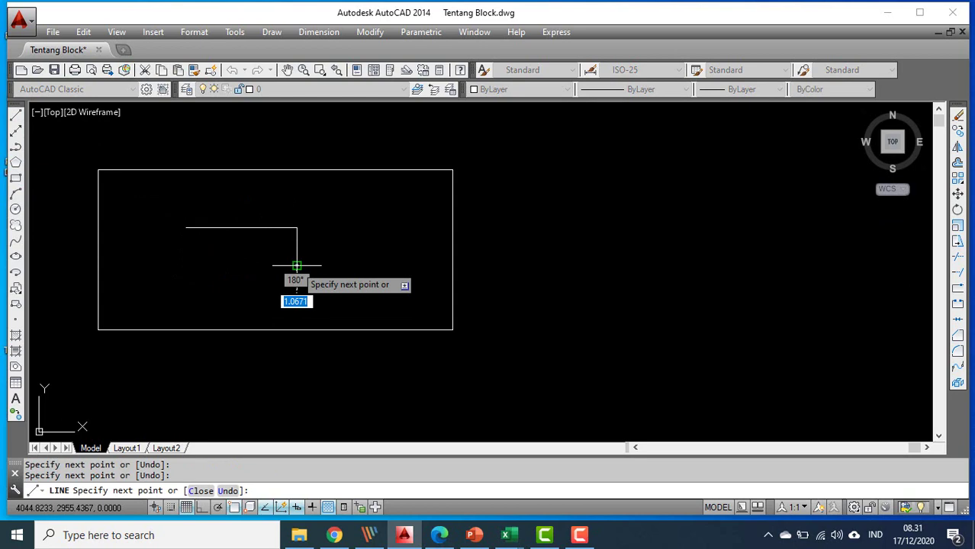
pyautogui.click(200, 264)
pyautogui.rightClick(200, 245)
pyautogui.click(208, 251)
pyautogui.moveTo(206, 243); pyautogui.dragTo(233, 255, button='middle')
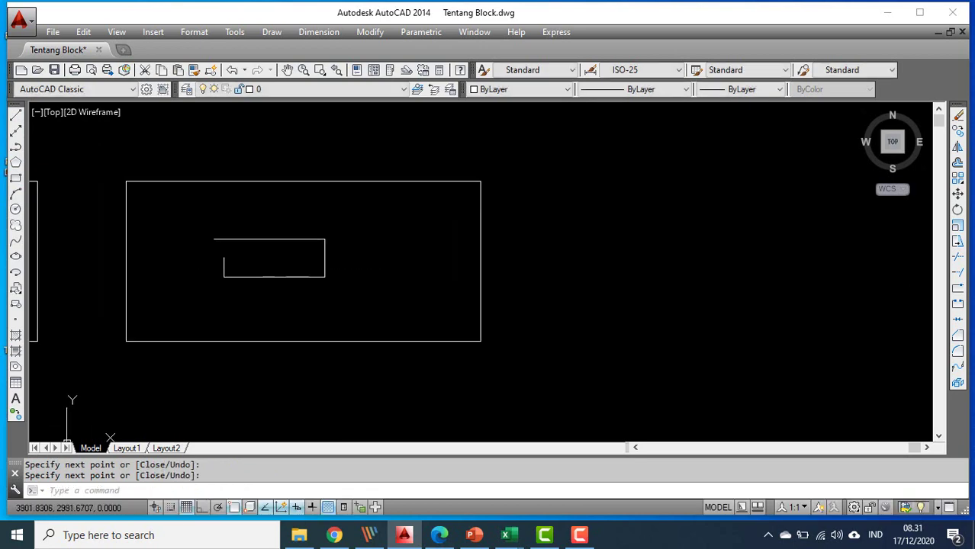
# Erase the upper horizontal line and the vertical line at the far end of the open outline
pyautogui.click(958, 116)
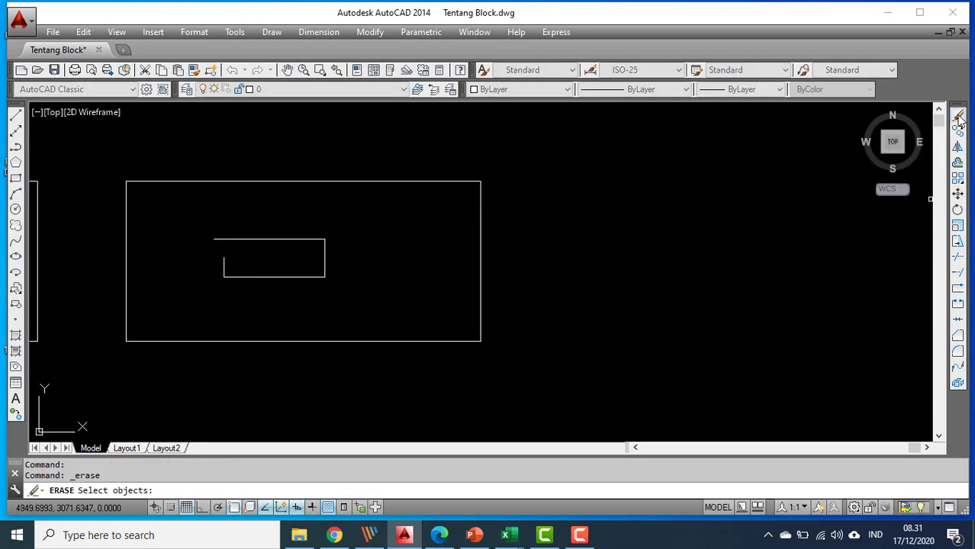
pyautogui.click(286, 239)
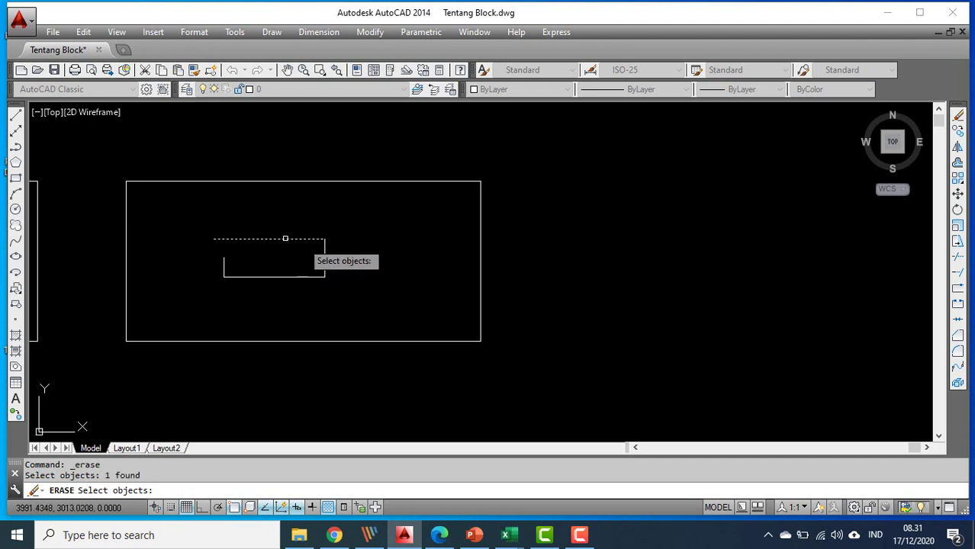
pyautogui.click(325, 253)
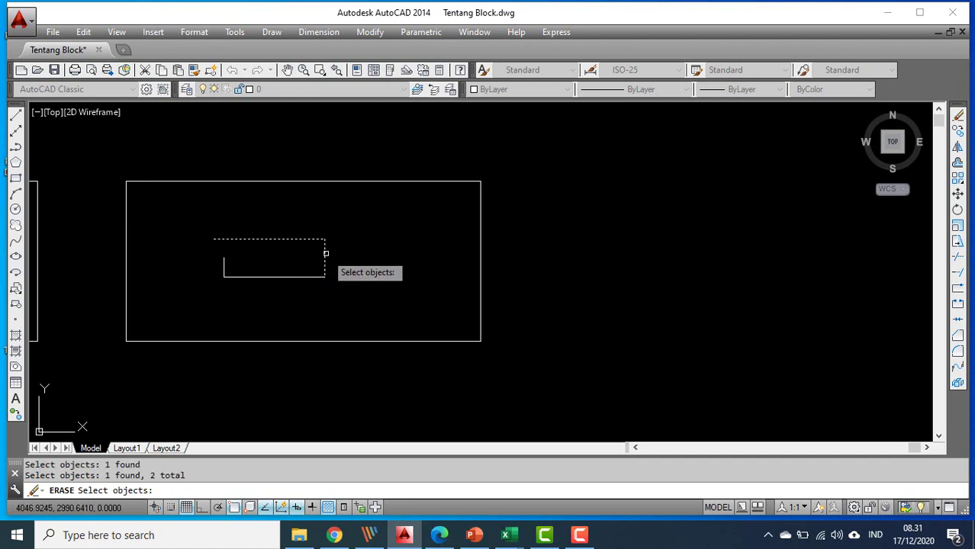
pyautogui.press('Return')
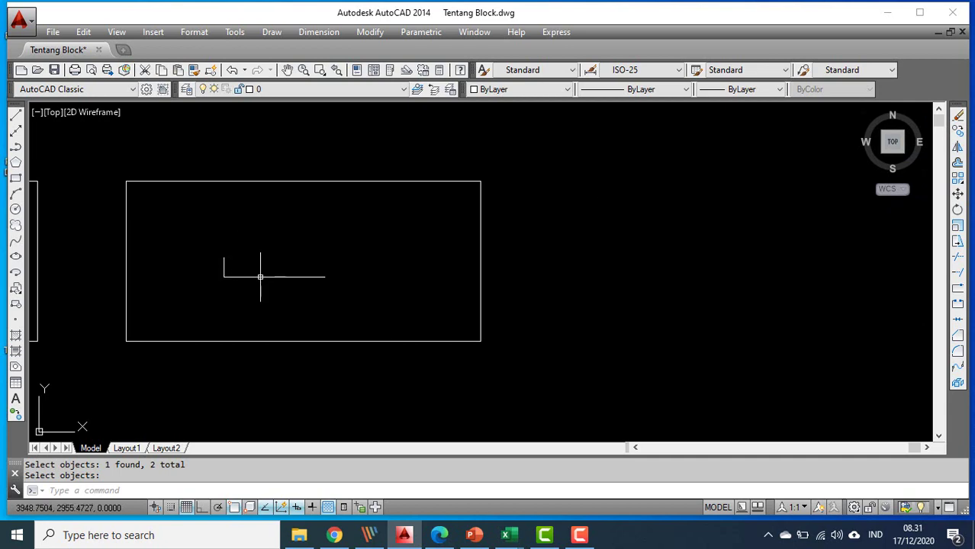
# Draw a circle of about 28.8 units radius centred on the corner of the remaining lines, reaching the short vertical line's upper end
pyautogui.click(17, 210)
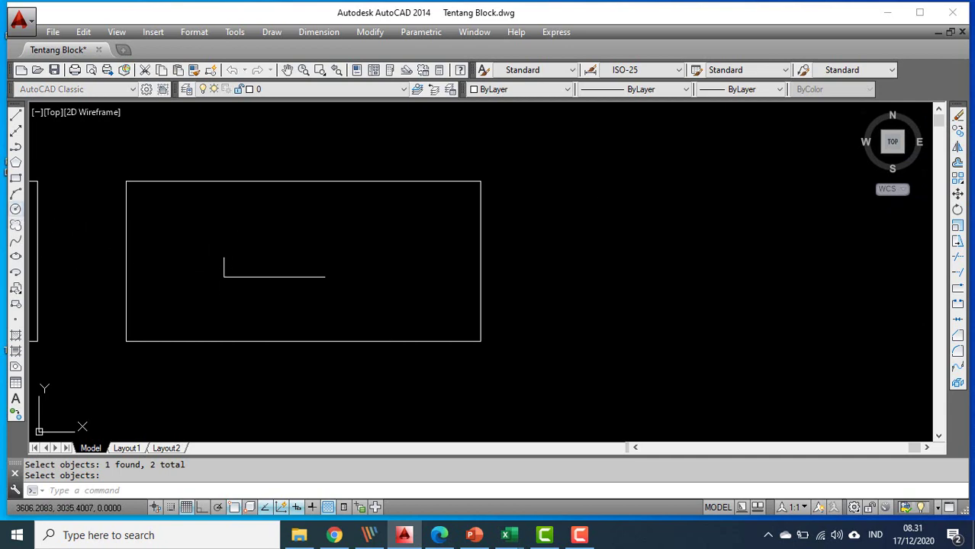
pyautogui.click(223, 276)
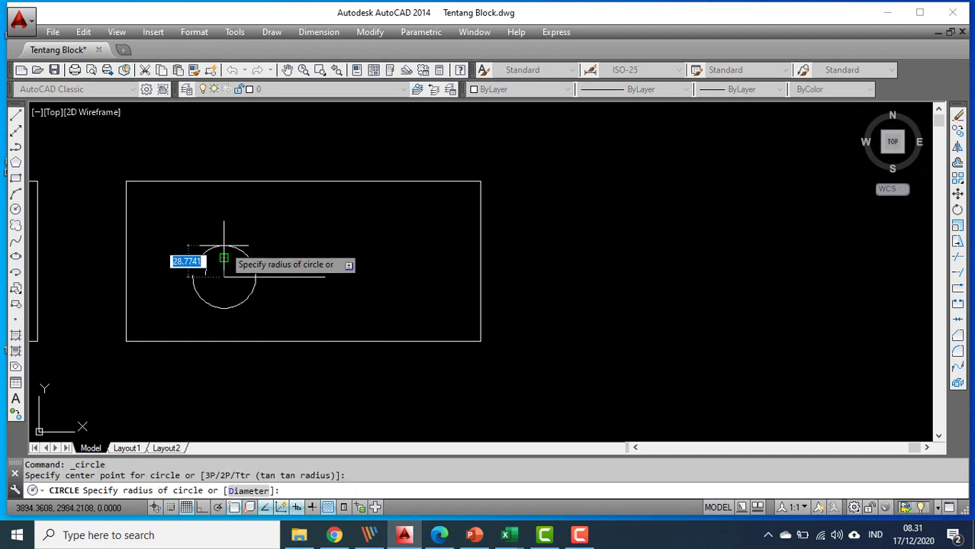
pyautogui.click(225, 257)
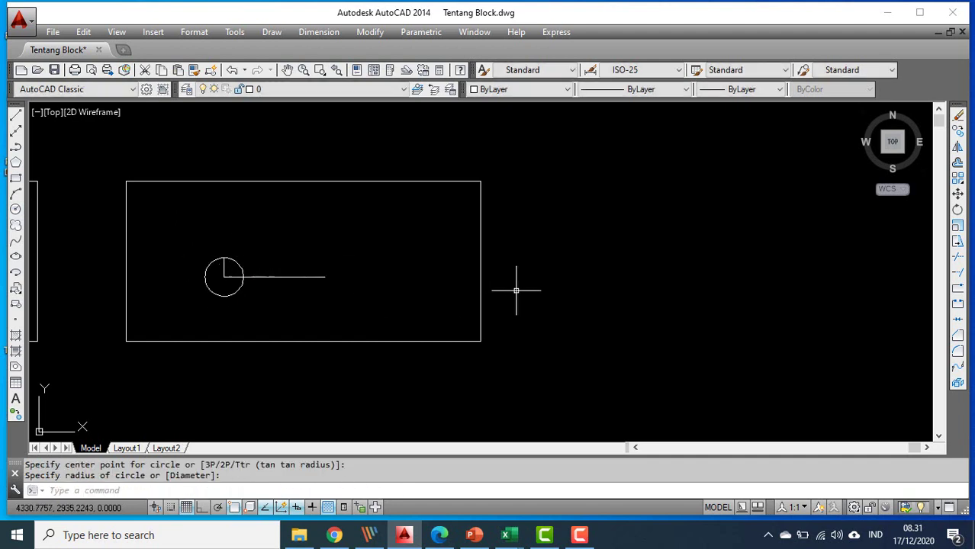
# Erase only the circle around the corner of the two lines
pyautogui.click(958, 116)
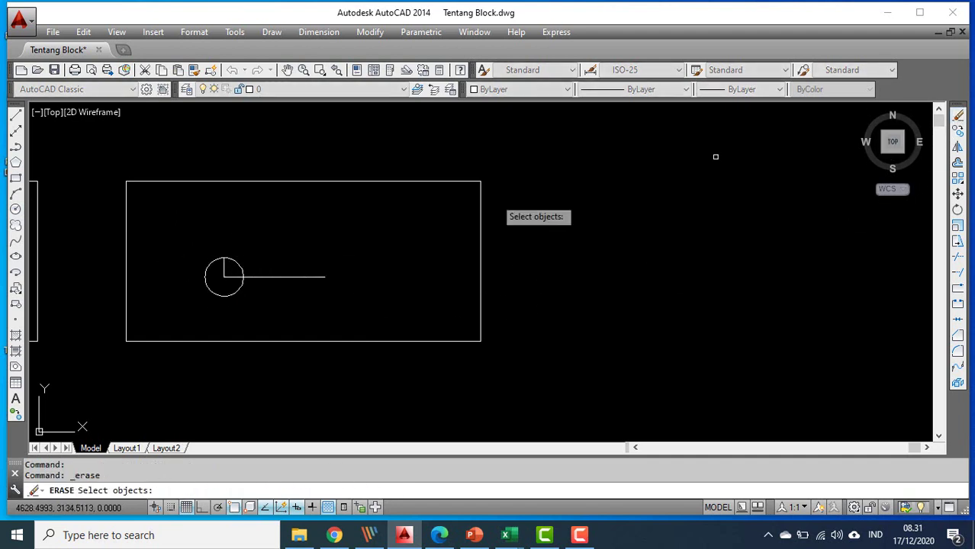
pyautogui.click(256, 254)
pyautogui.click(231, 270)
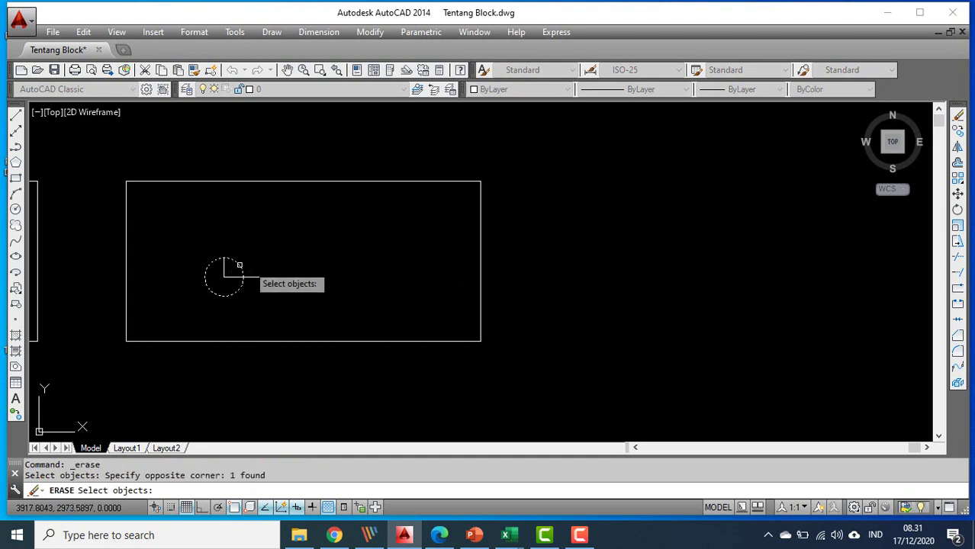
pyautogui.press('Return')
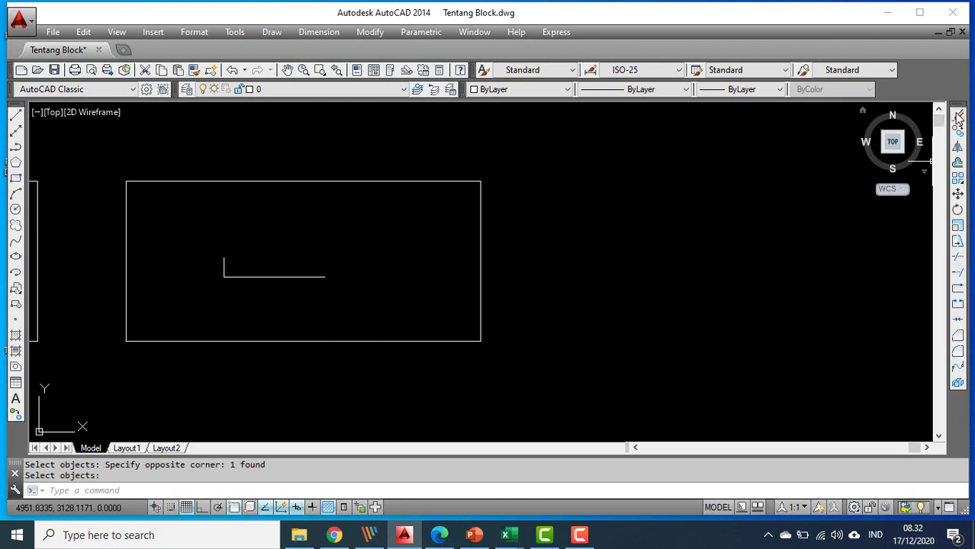
# Redraw the circle centred on the lines' corner, with its radius reaching the short vertical line's upper end
pyautogui.click(16, 209)
pyautogui.click(224, 277)
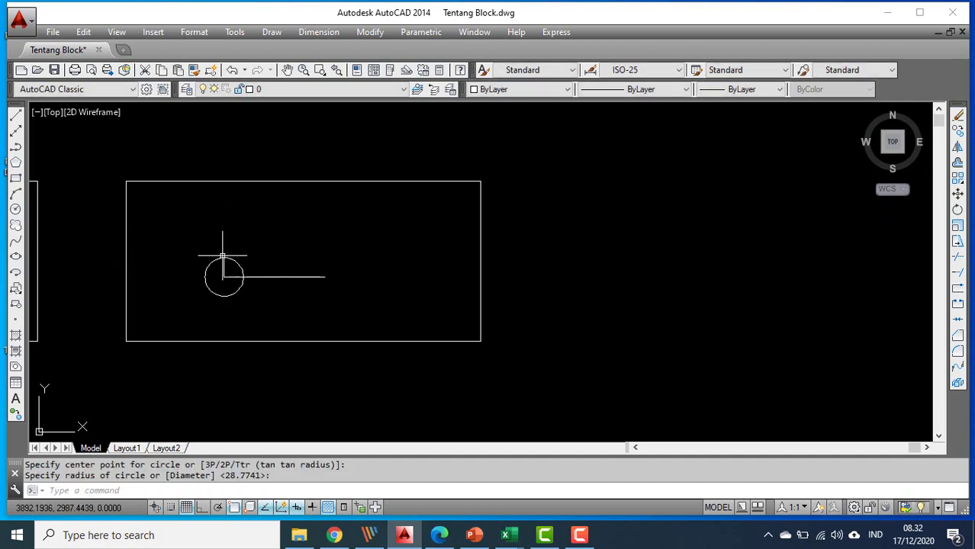
pyautogui.click(222, 256)
pyautogui.scroll(2, 222, 277)
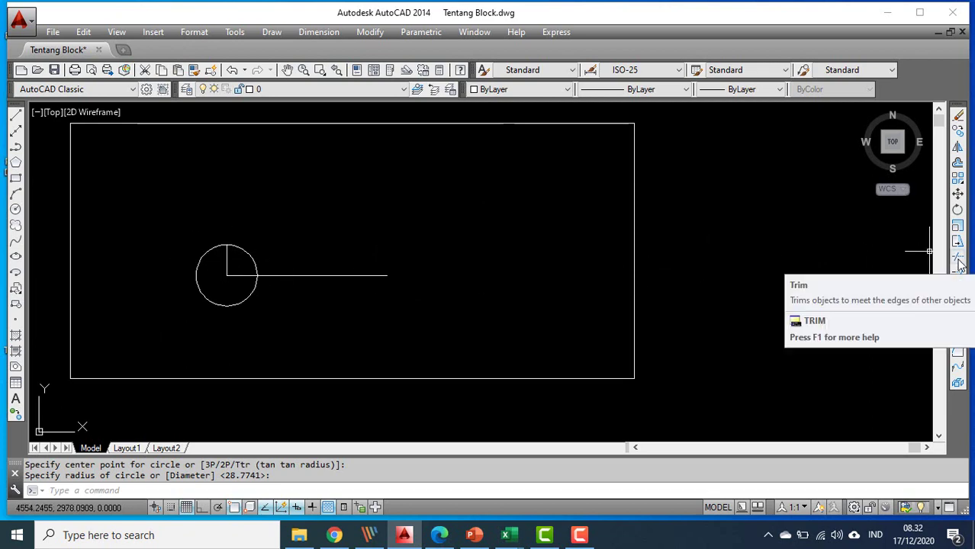
pyautogui.click(233, 258)
pyautogui.click(267, 245)
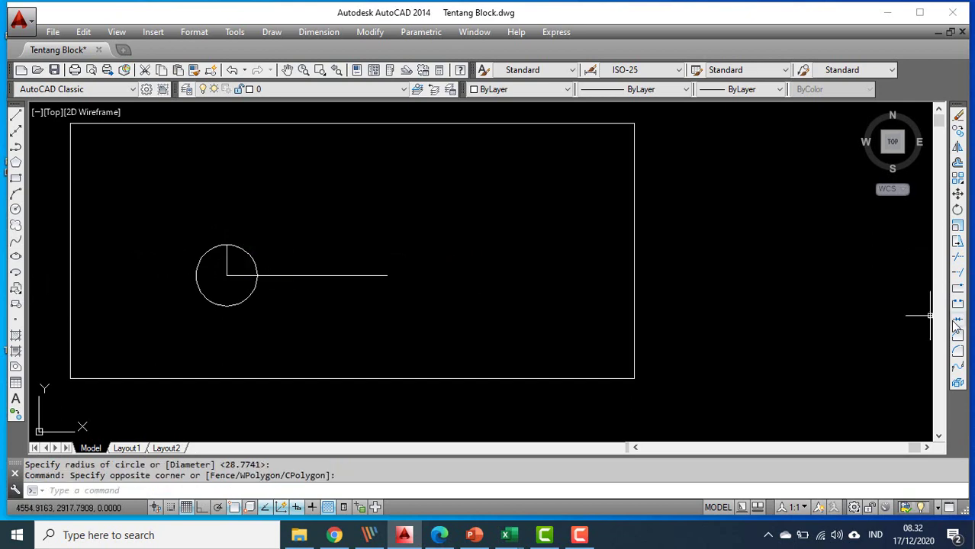
# Trim away the quarter arc between the vertical and horizontal lines, using all objects as cutting edges
pyautogui.click(958, 260)
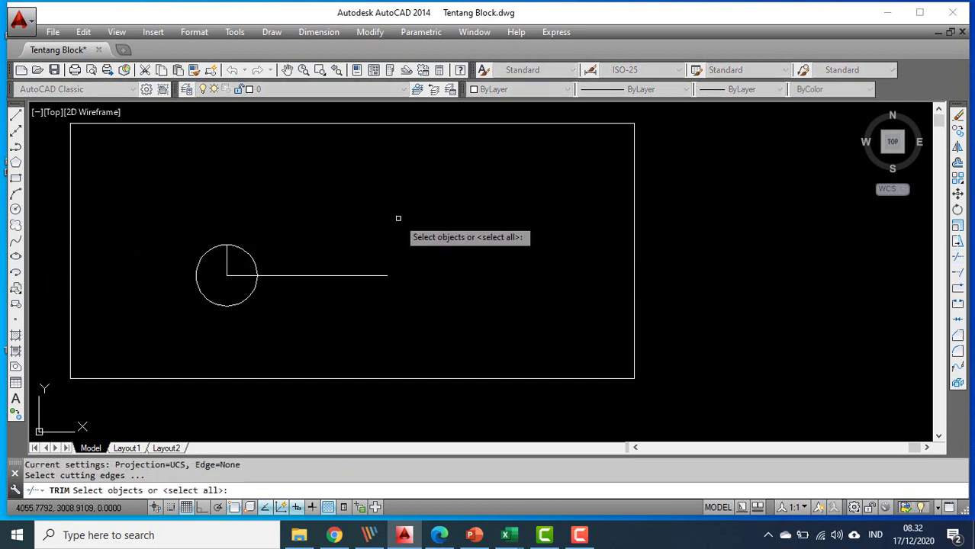
pyautogui.press('Return')
pyautogui.click(313, 238)
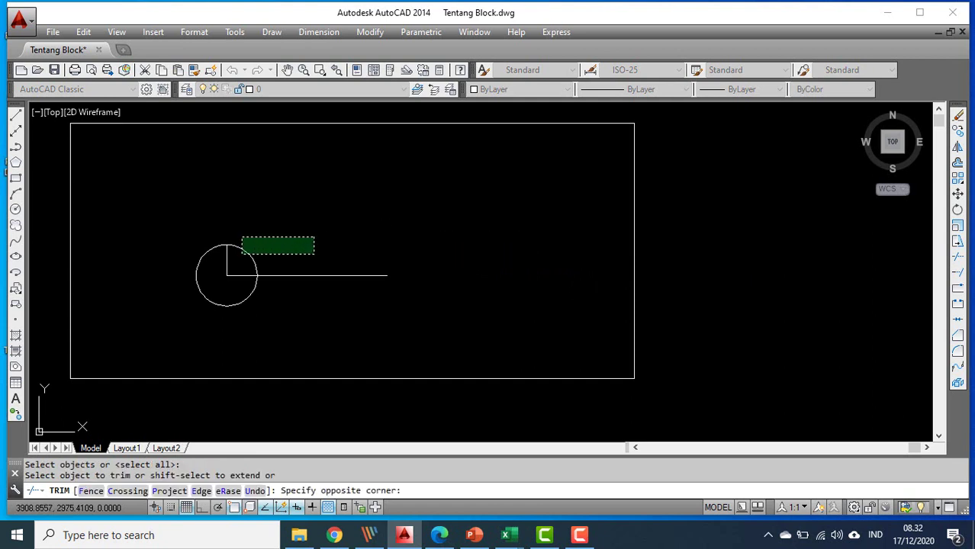
pyautogui.click(239, 257)
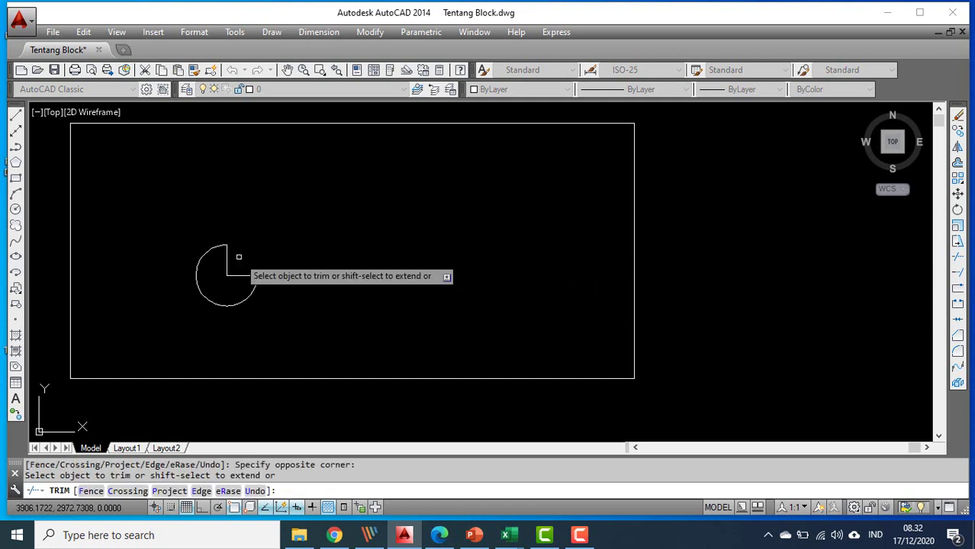
pyautogui.click(313, 256)
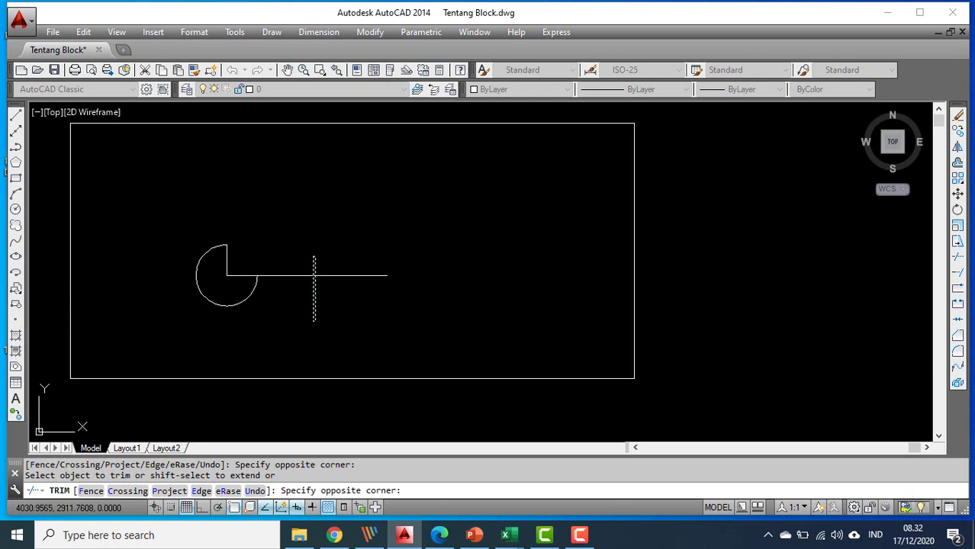
pyautogui.click(408, 322)
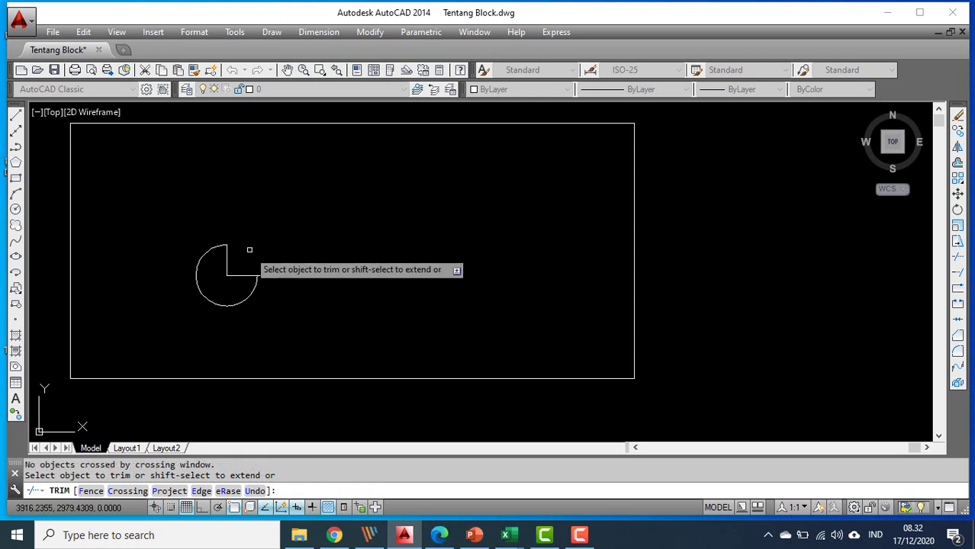
# Trim off the part of the horizontal line outside the circle and undo that trim
pyautogui.scroll(2, 251, 252)
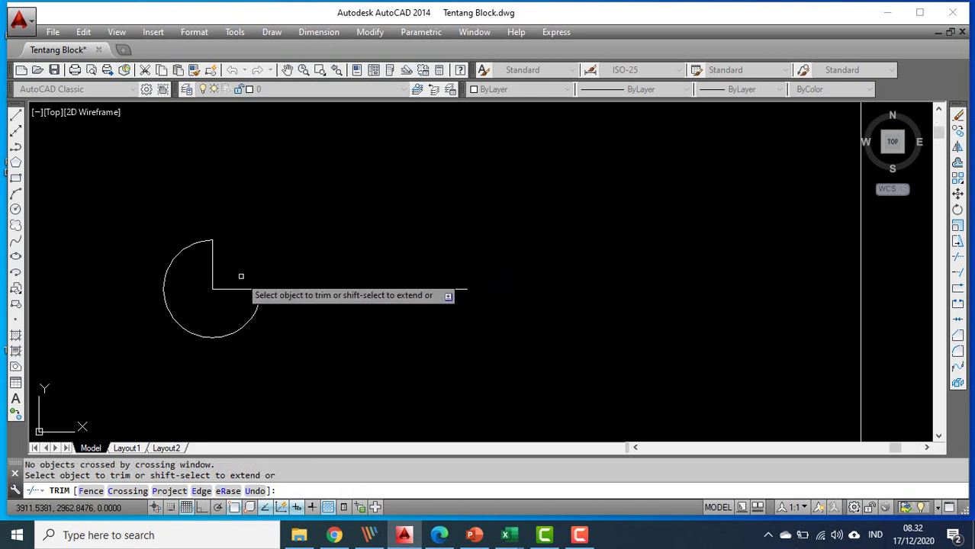
pyautogui.click(190, 272)
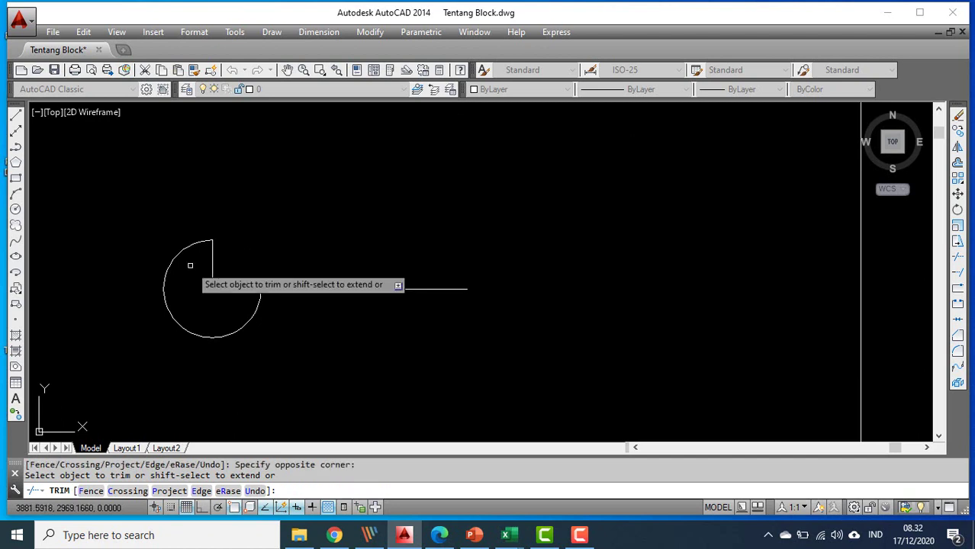
pyautogui.click(200, 262)
pyautogui.click(256, 268)
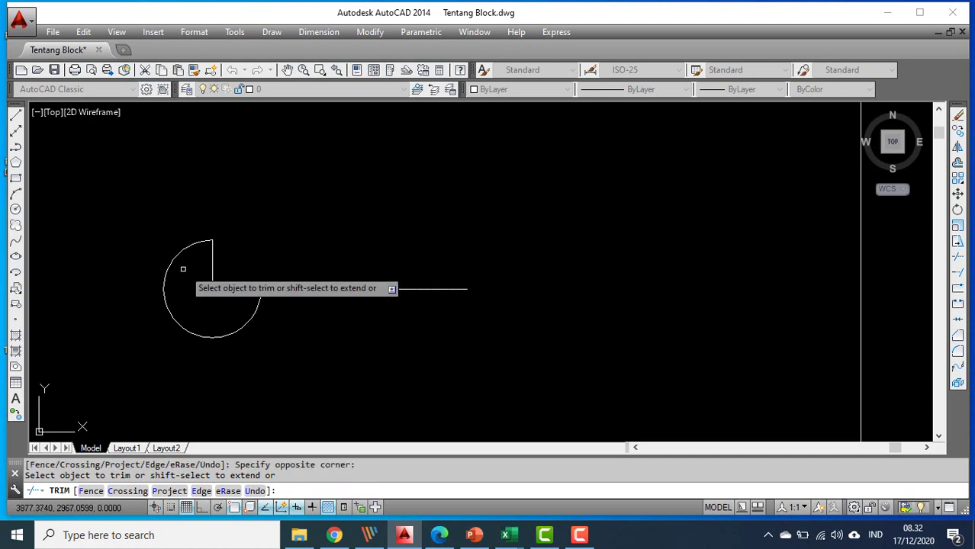
pyautogui.click(302, 274)
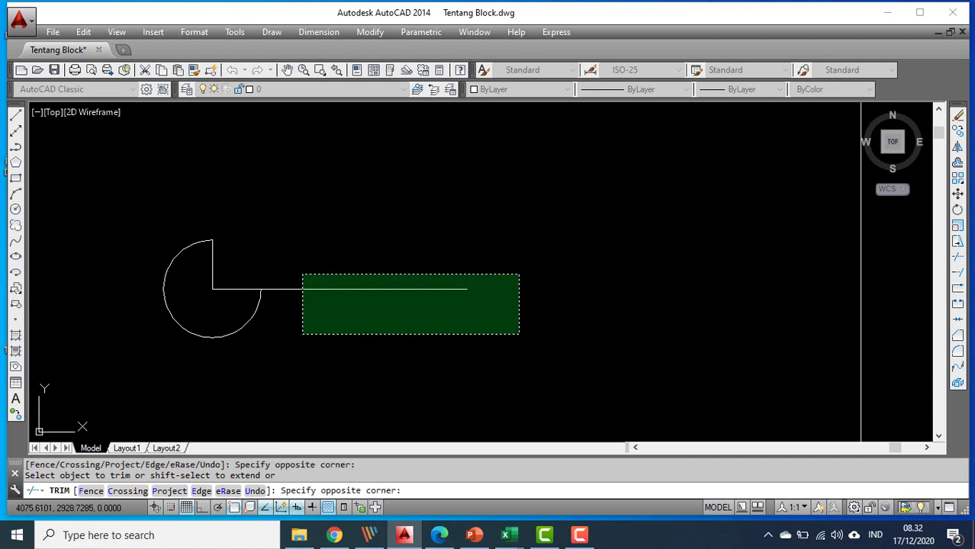
pyautogui.click(519, 334)
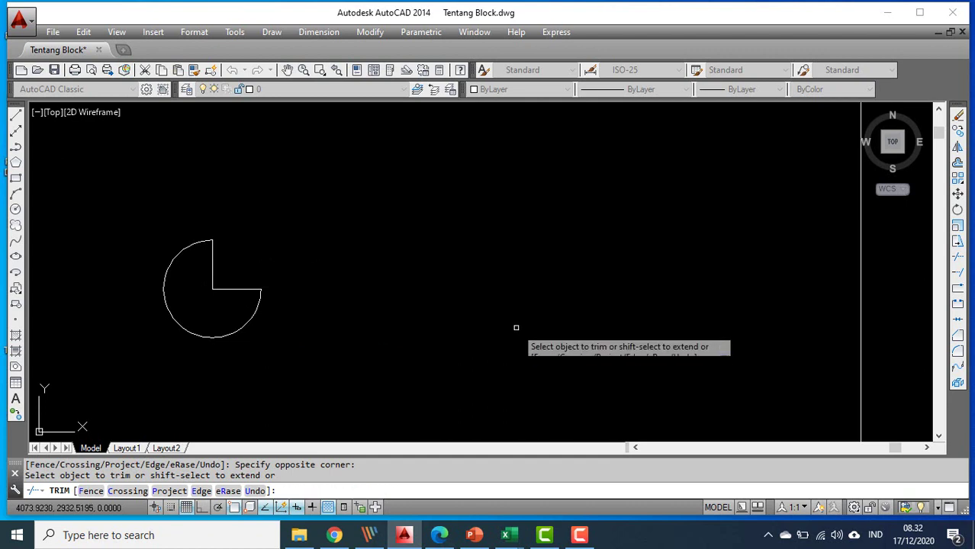
pyautogui.hotkey('ctrl', 'z')
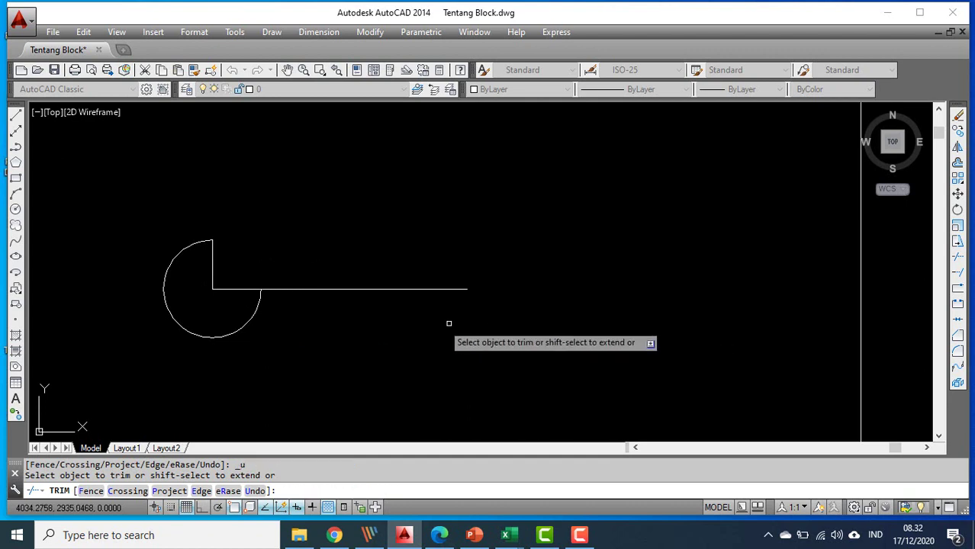
# Trim the horizontal line back to the edge of the circle using a crossing selection
pyautogui.click(310, 260)
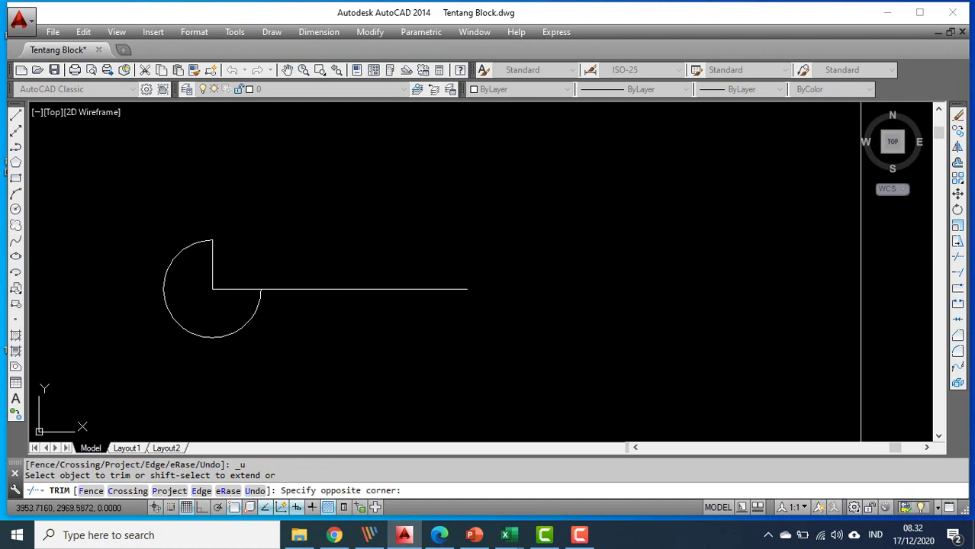
pyautogui.click(530, 329)
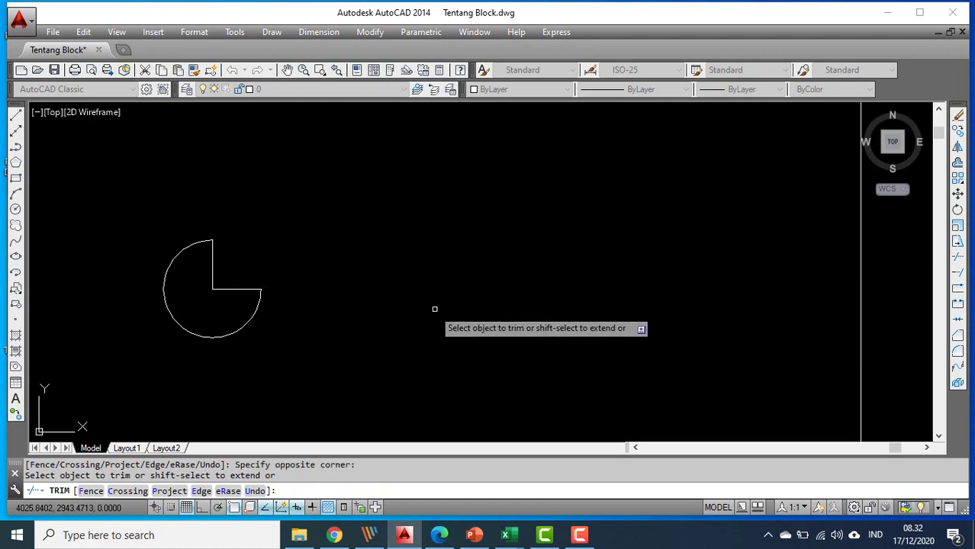
pyautogui.hotkey('ctrl', 'z')
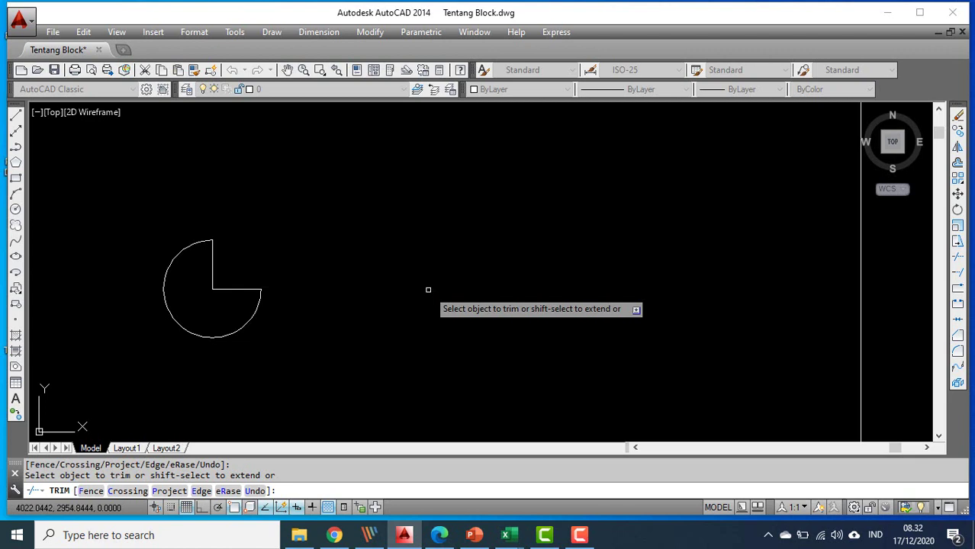
# Erase the remaining horizontal line inside the circle, and undo both this erasure and the preceding trims
pyautogui.click(959, 116)
pyautogui.click(247, 289)
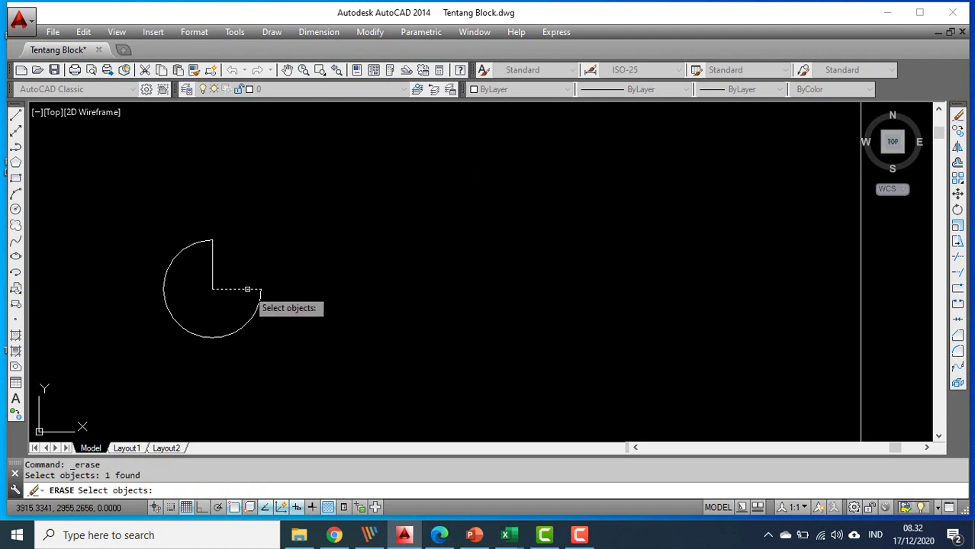
pyautogui.press('Return')
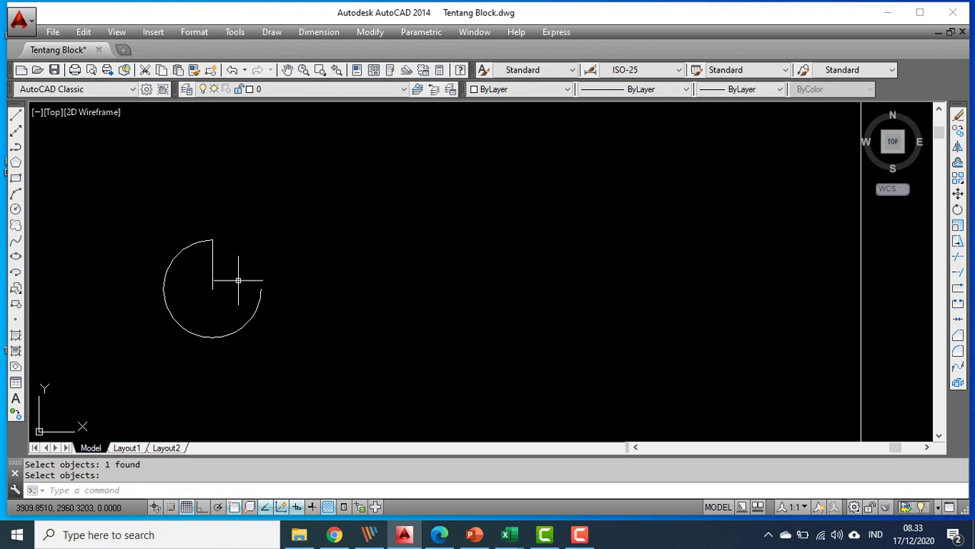
pyautogui.hotkey('ctrl', 'z')
pyautogui.hotkey('ctrl', 'z')
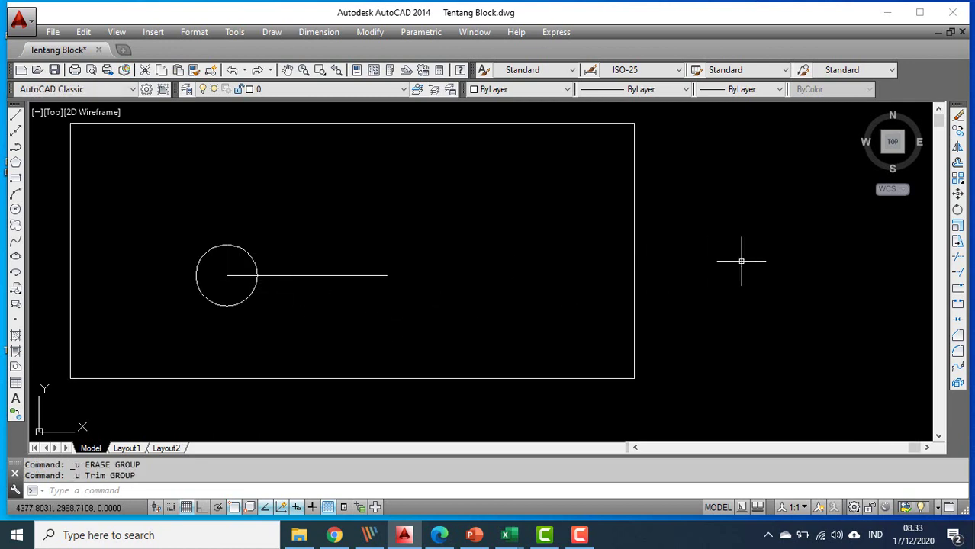
# Trim away the part of the horizontal line inside the circle, using all objects as cutting edges
pyautogui.click(958, 261)
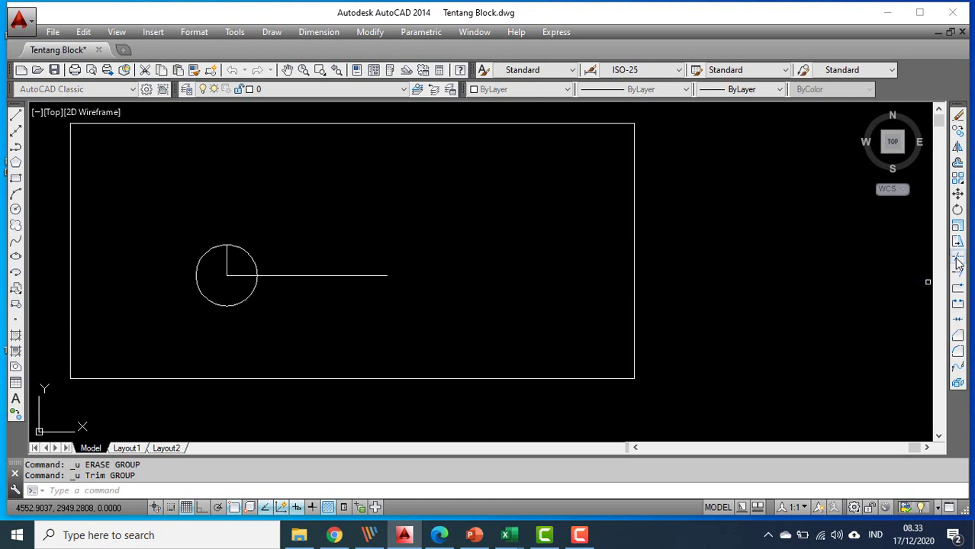
pyautogui.press('Return')
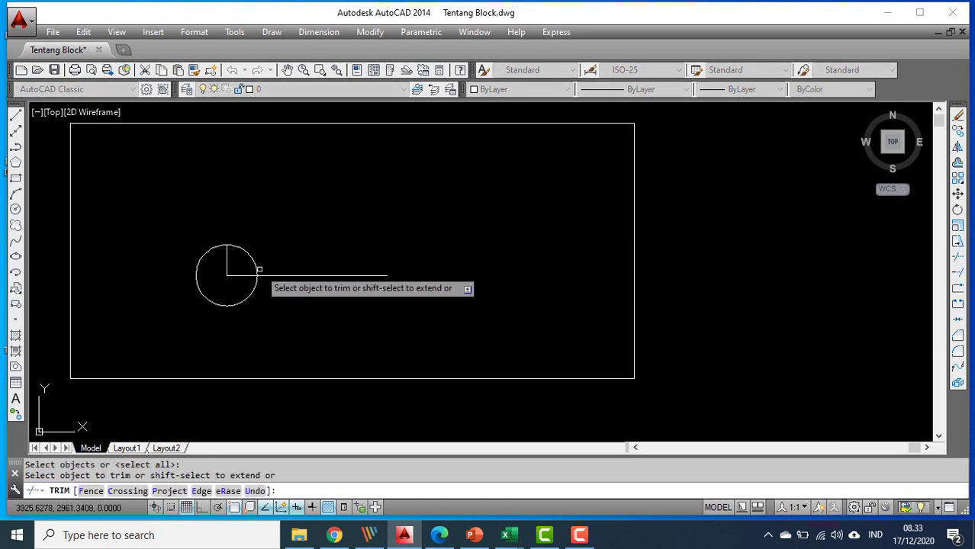
pyautogui.scroll(2, 257, 271)
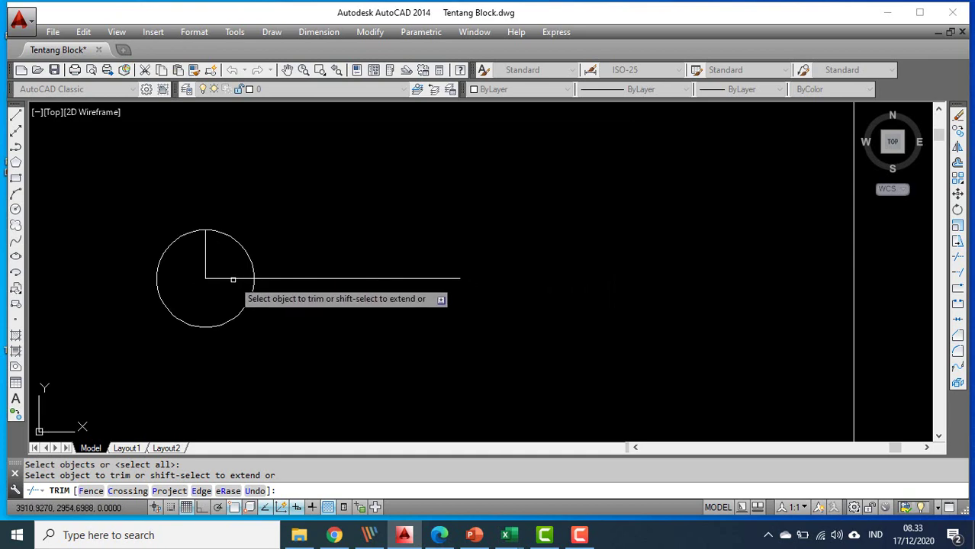
pyautogui.click(233, 278)
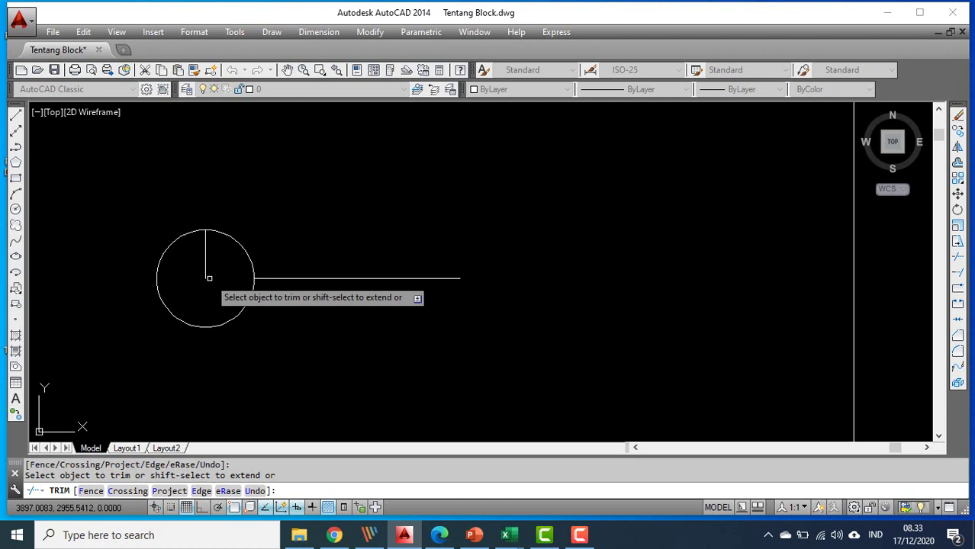
pyautogui.scroll(2, 209, 279)
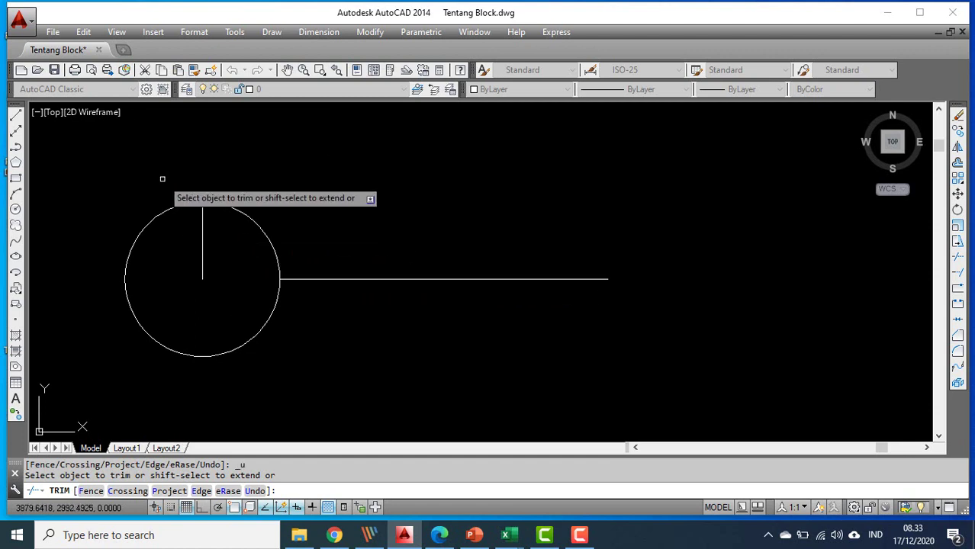
# Undo the trim inside the circle, and trim off the horizontal line outside the circle and undo that trim too
pyautogui.press('Escape')
pyautogui.hotkey('ctrl', 'z')
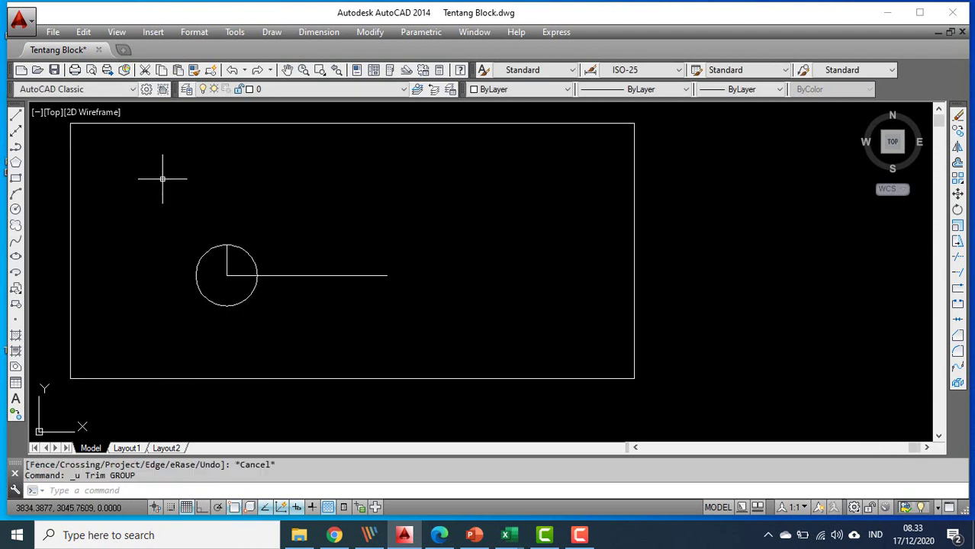
pyautogui.click(958, 258)
pyautogui.press('Return')
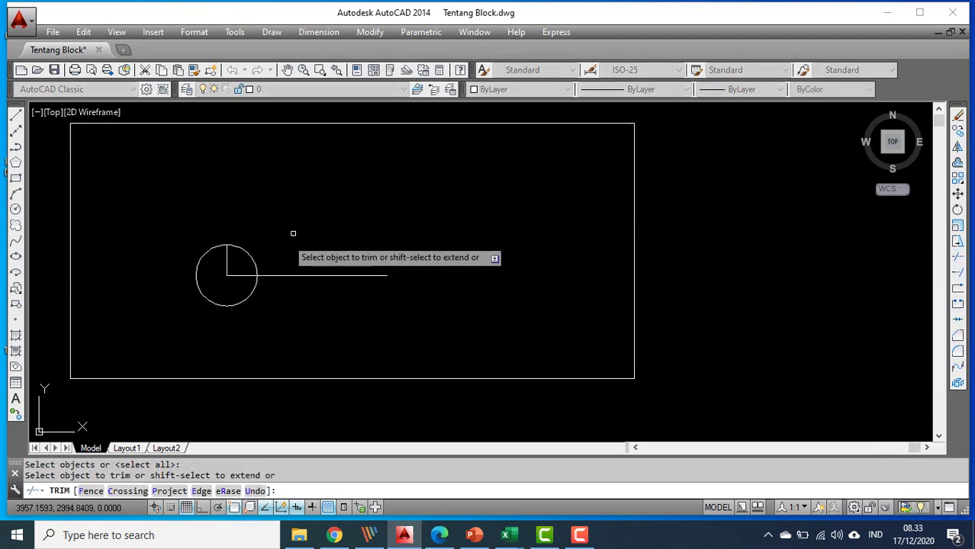
pyautogui.scroll(5, 260, 271)
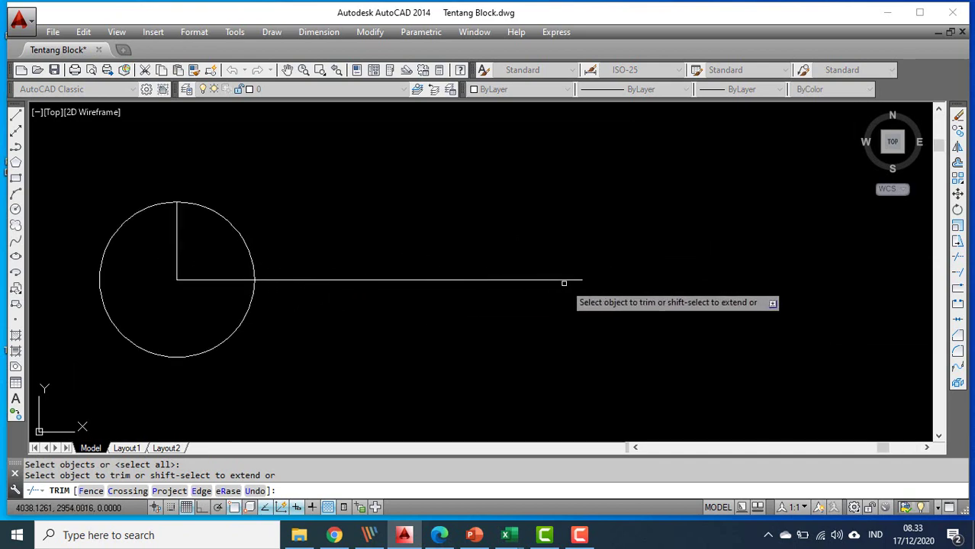
pyautogui.click(265, 280)
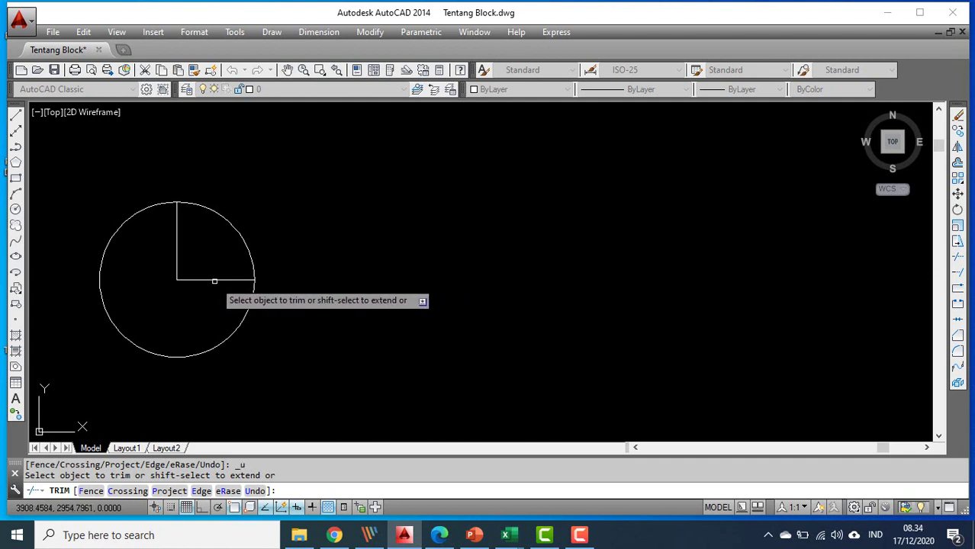
pyautogui.press('Escape')
pyautogui.hotkey('ctrl', 'z')
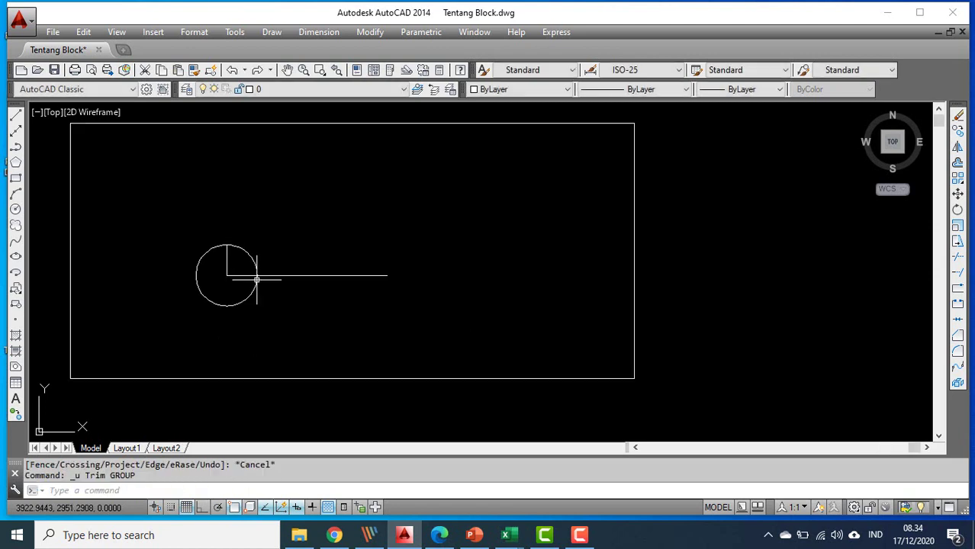
# Trim off the horizontal line outside the circle with a crossing selection, using all objects as cutting edges, and undo it
pyautogui.click(956, 257)
pyautogui.press('Return')
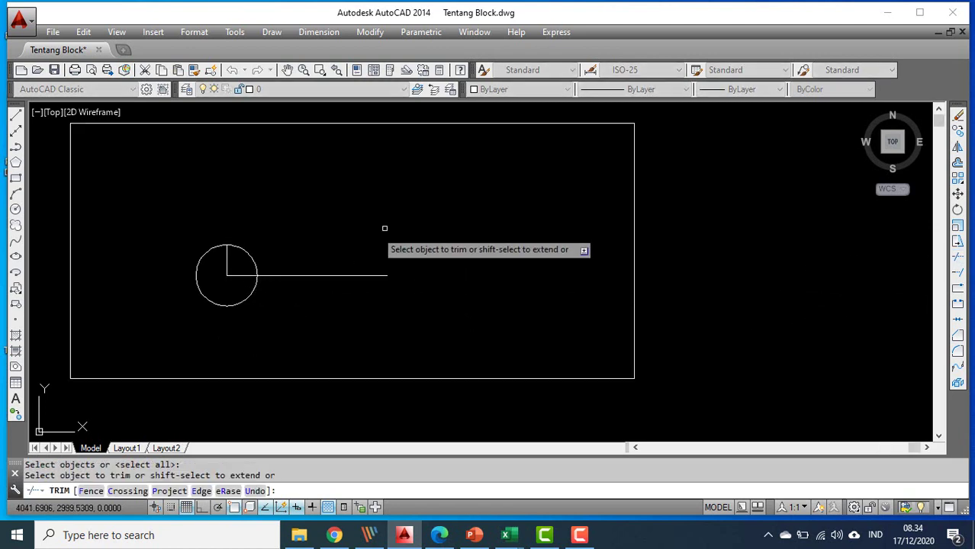
pyautogui.click(283, 259)
pyautogui.click(394, 318)
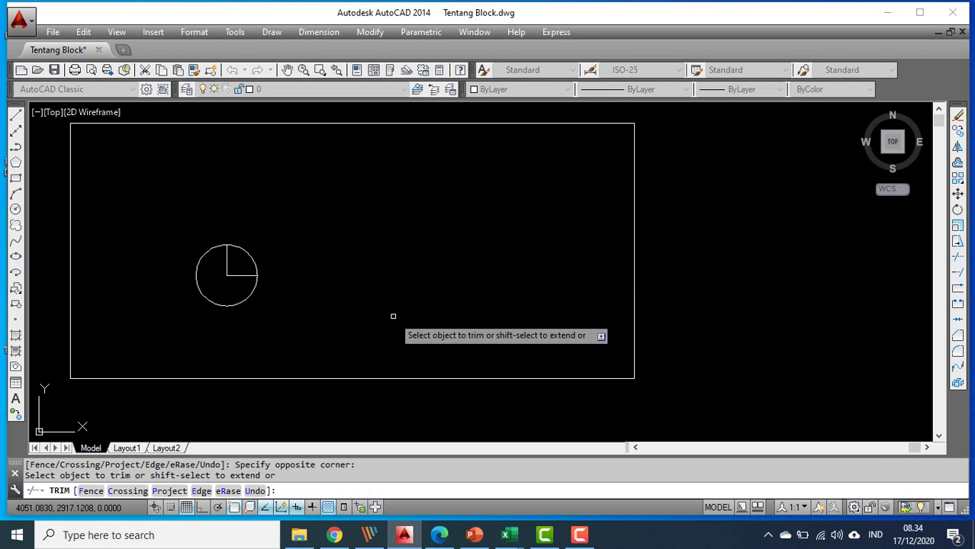
pyautogui.hotkey('ctrl', 'z')
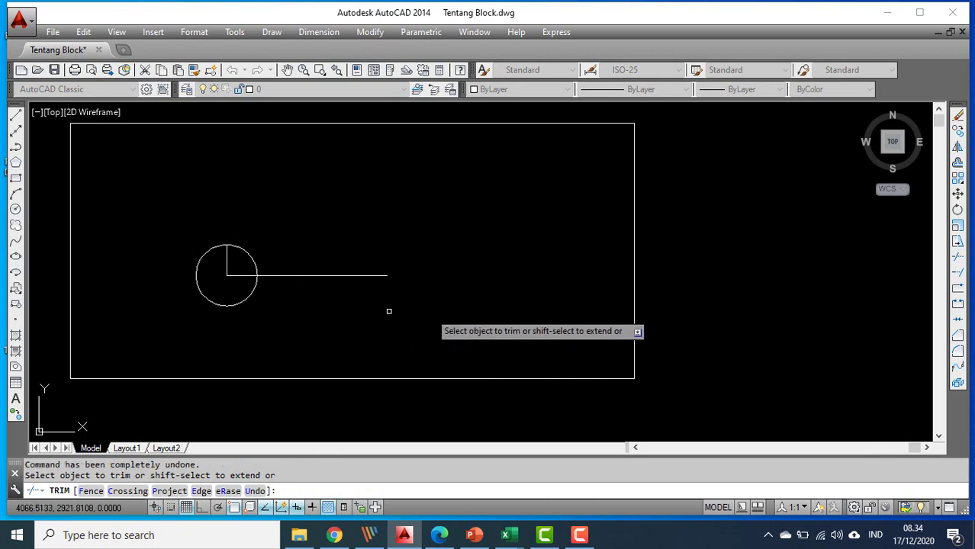
# Trim away the horizontal line's part inside the circle and try to trim the vertical line there as well
pyautogui.click(956, 257)
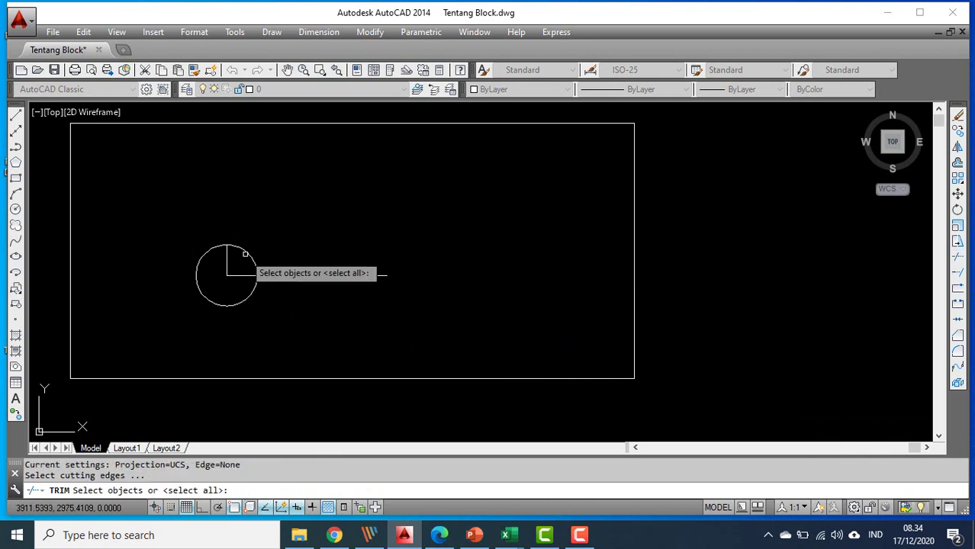
pyautogui.press('Return')
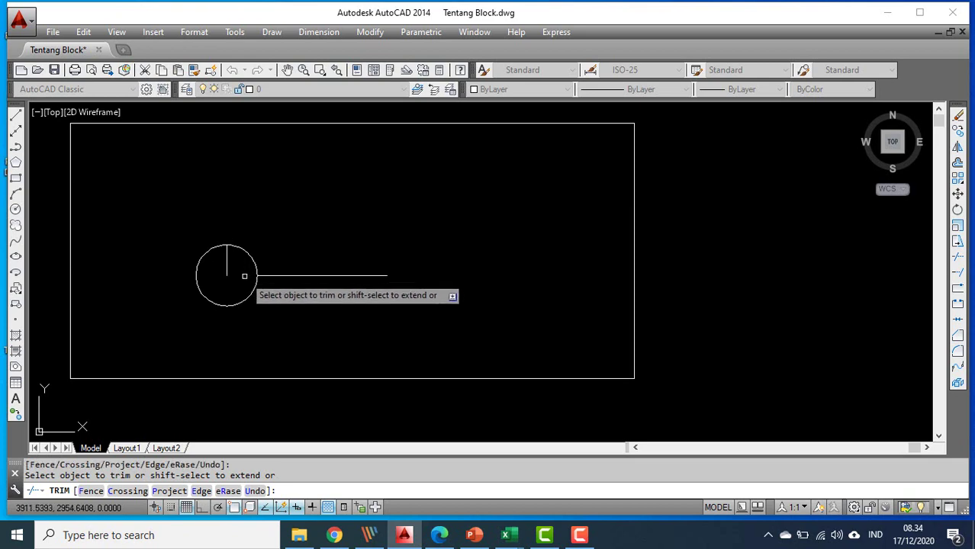
pyautogui.scroll(5, 244, 276)
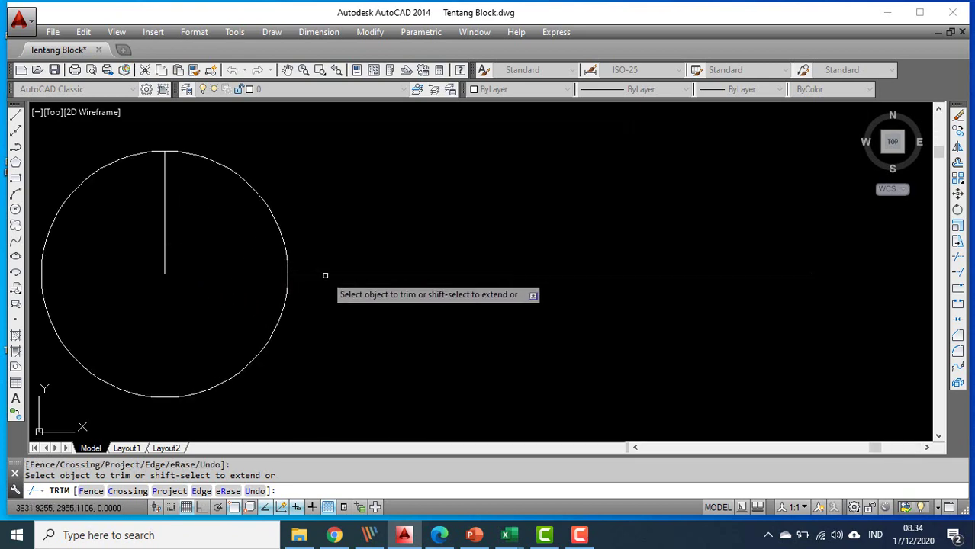
pyautogui.click(166, 254)
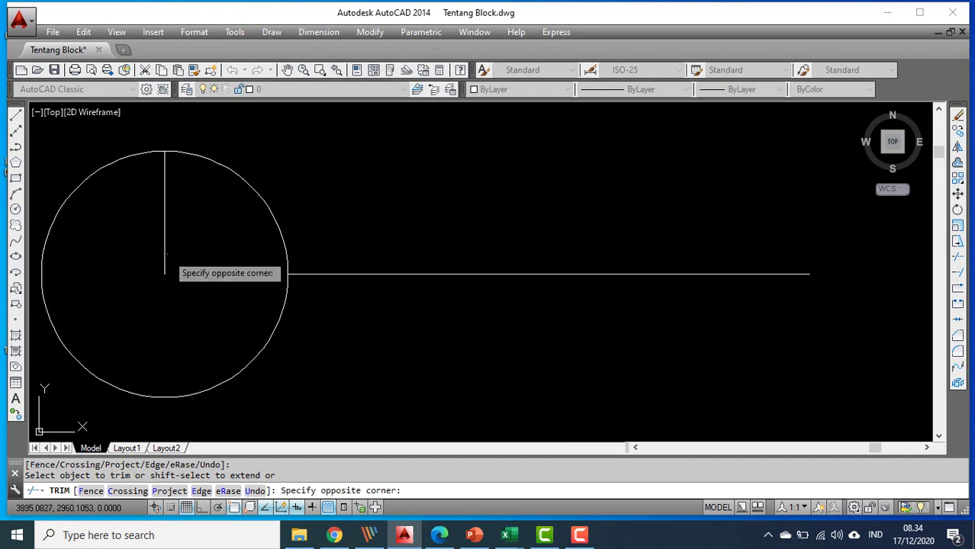
pyautogui.click(165, 251)
pyautogui.scroll(-2, 244, 260)
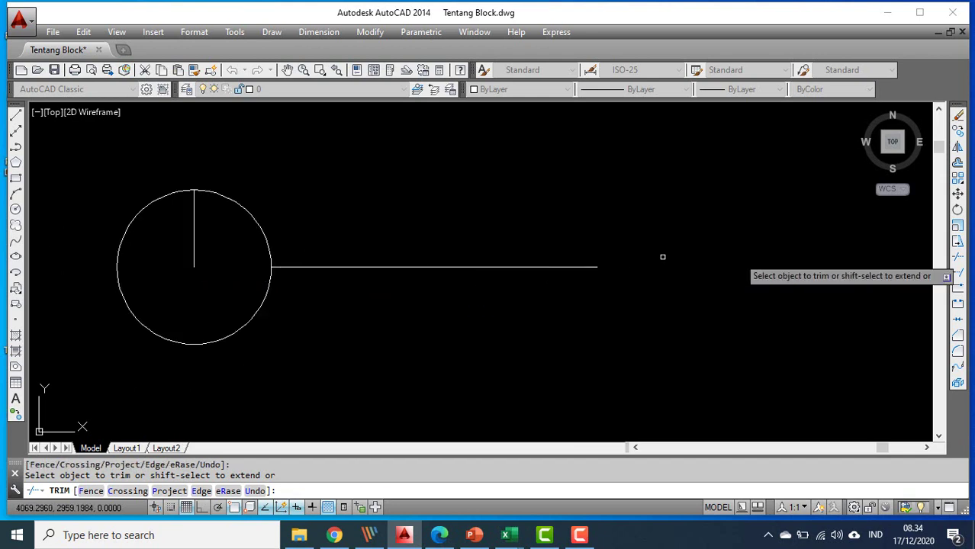
# Erase the vertical line and the horizontal line outside the circle, and undo both the erasure and the preceding trim
pyautogui.click(959, 117)
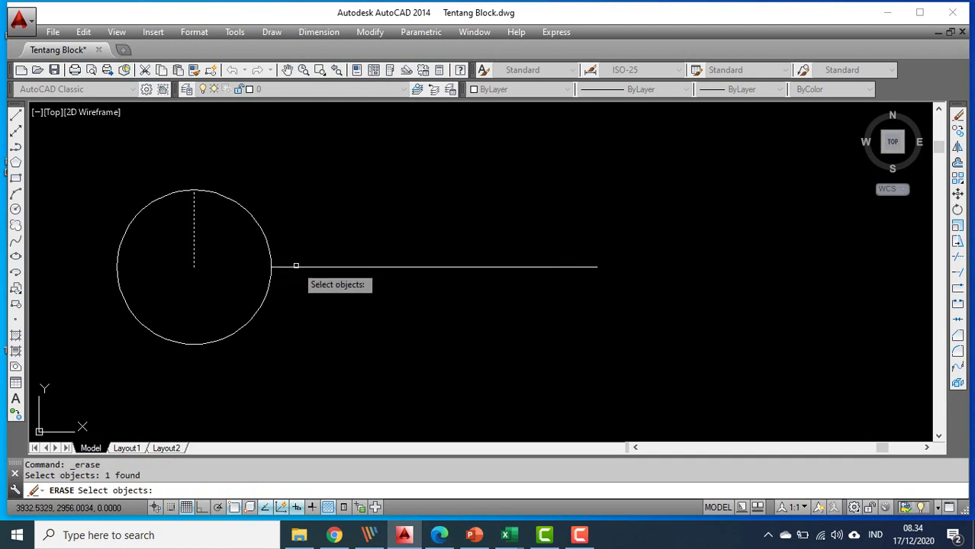
pyautogui.press('Return')
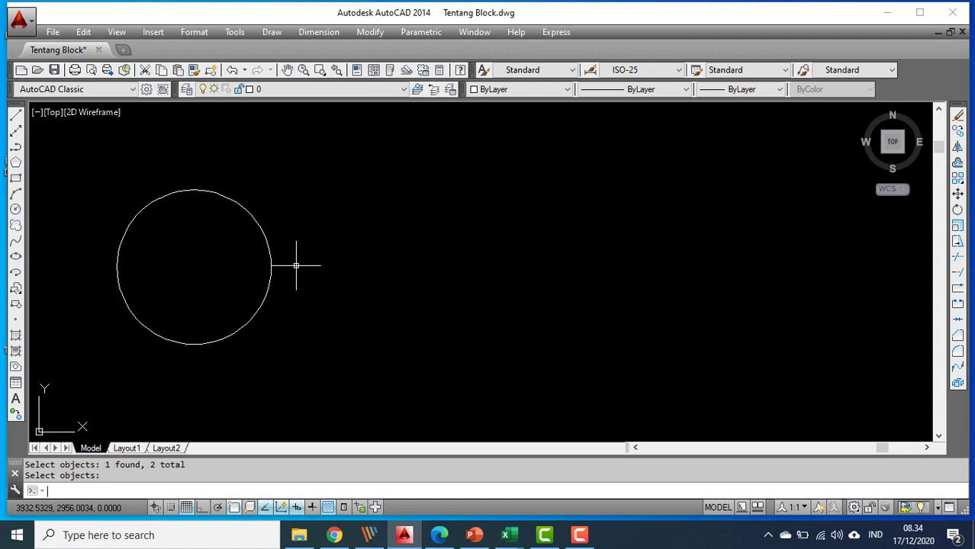
pyautogui.hotkey('ctrl', 'z')
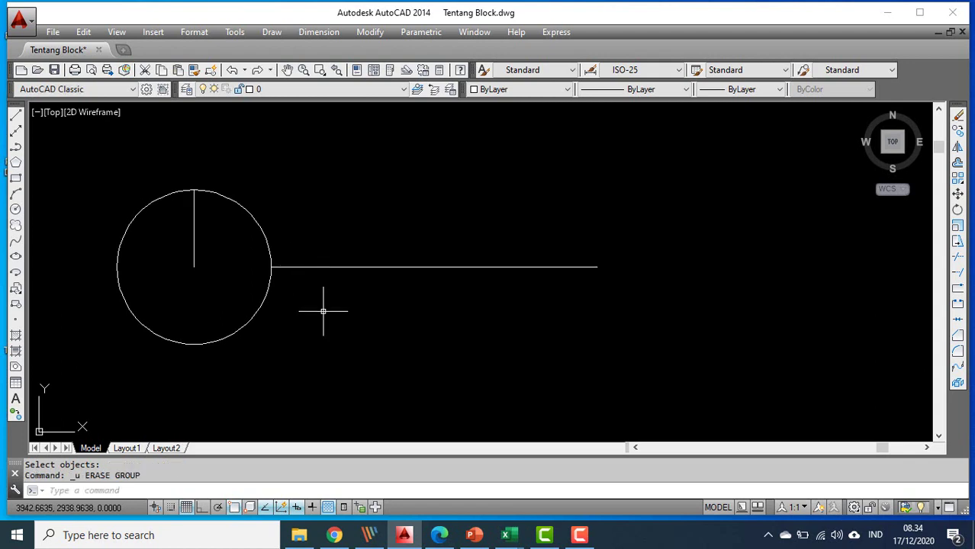
pyautogui.hotkey('ctrl', 'z')
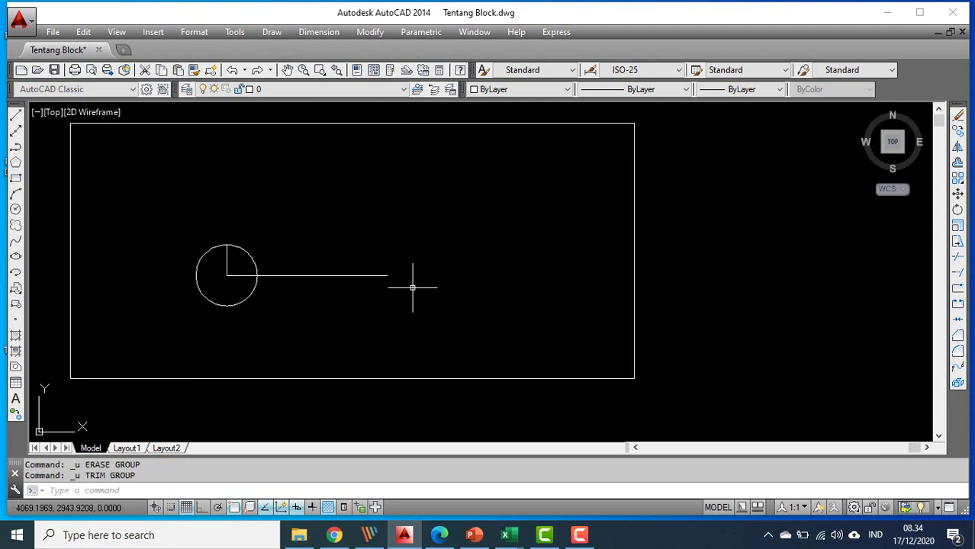
# Draw a nearly horizontal chord about 55 units long across the lower half of the circle, turning Ortho on
pyautogui.scroll(2, 337, 278)
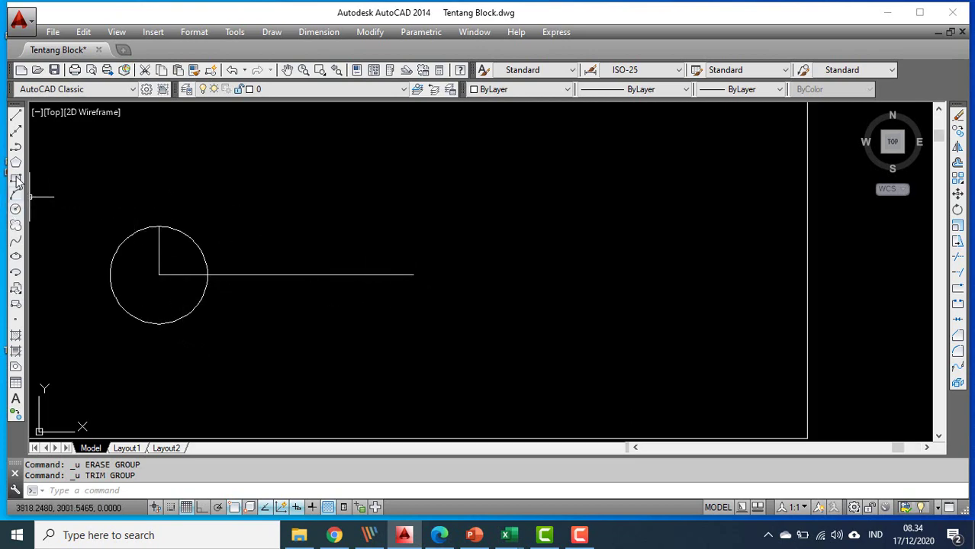
pyautogui.click(16, 116)
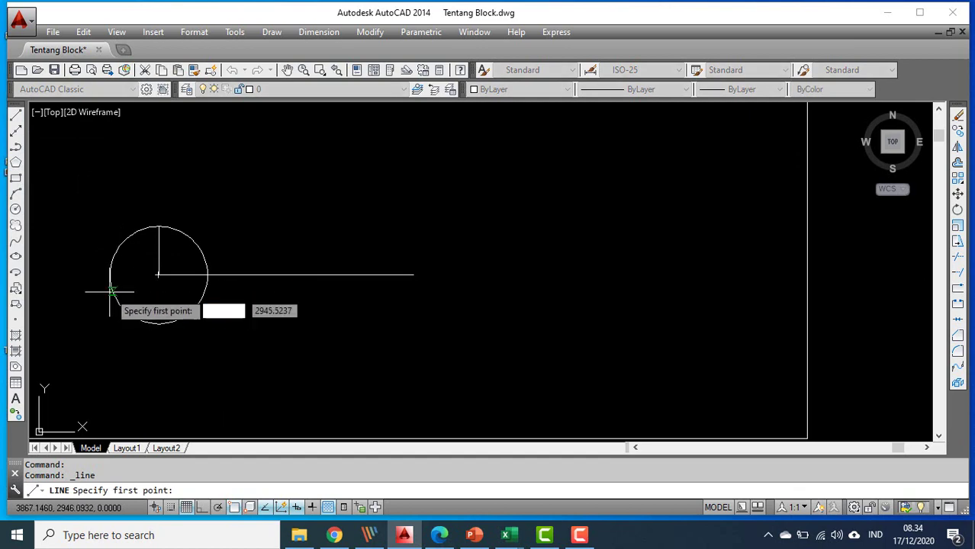
pyautogui.click(110, 291)
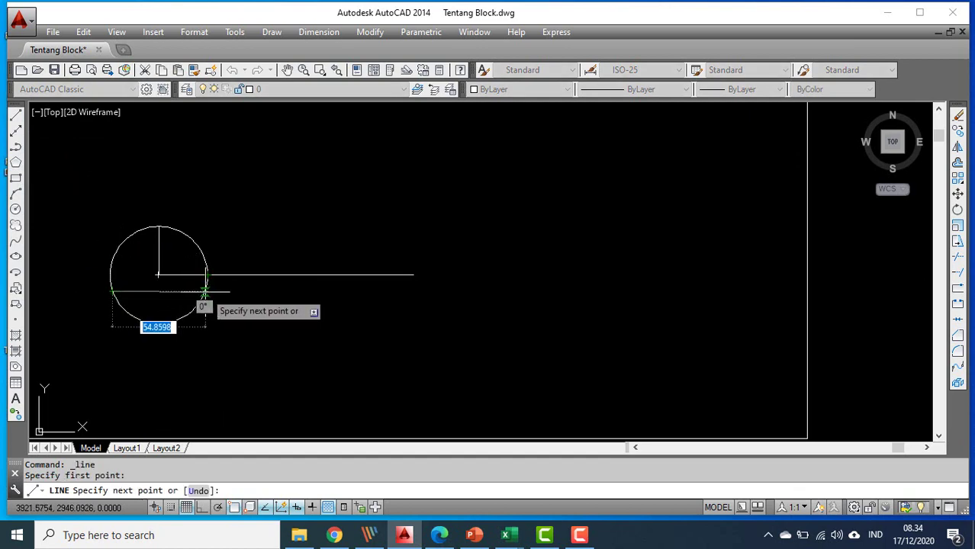
pyautogui.press('F8')
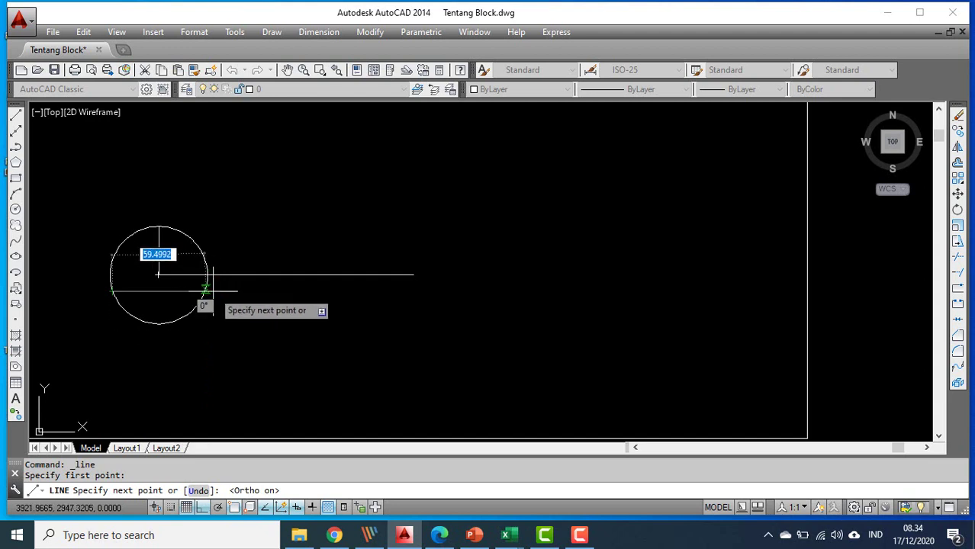
pyautogui.click(204, 290)
pyautogui.rightClick(207, 291)
pyautogui.click(233, 302)
pyautogui.scroll(4, 213, 292)
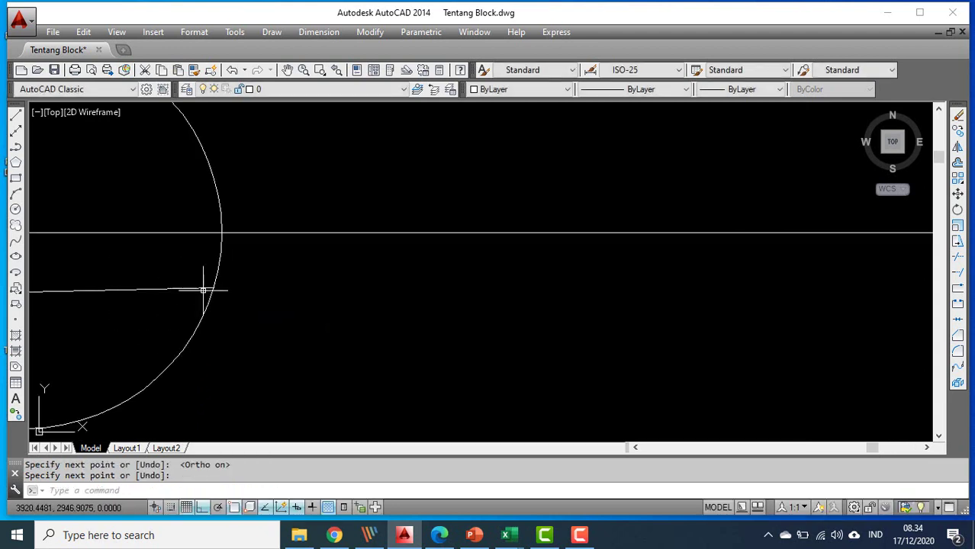
pyautogui.scroll(-2, 220, 296)
pyautogui.scroll(-2, 762, 326)
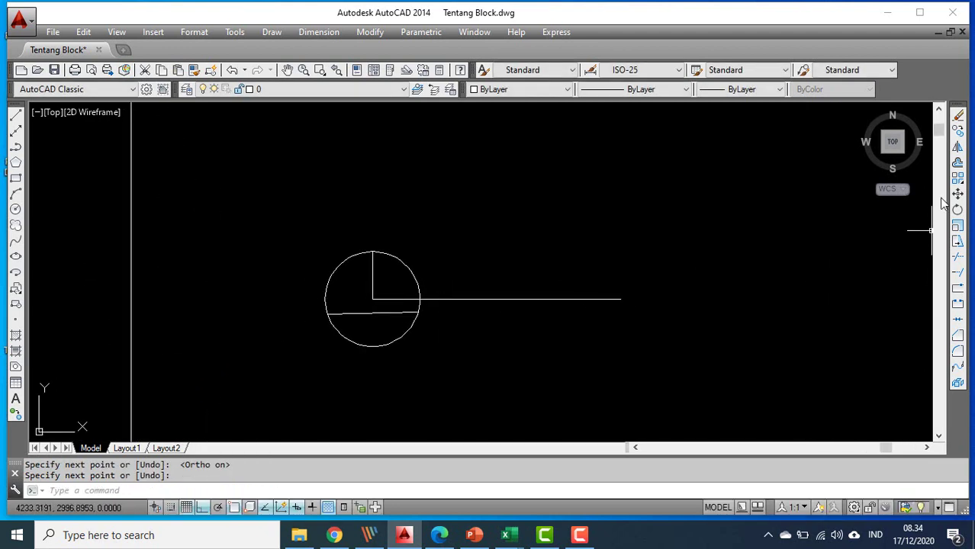
# Try to trim the chord in the lower half of the circle, using all objects as cutting edges
pyautogui.click(958, 256)
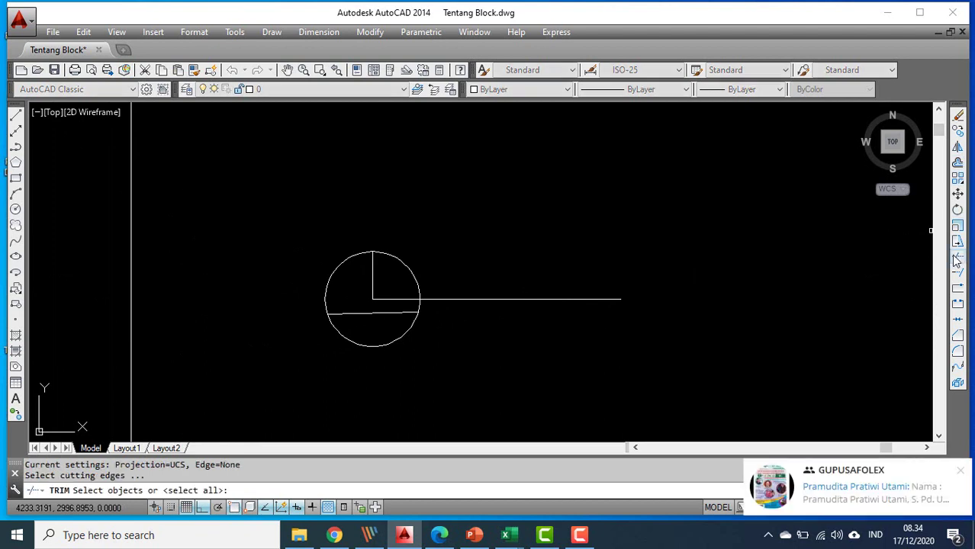
pyautogui.press('Return')
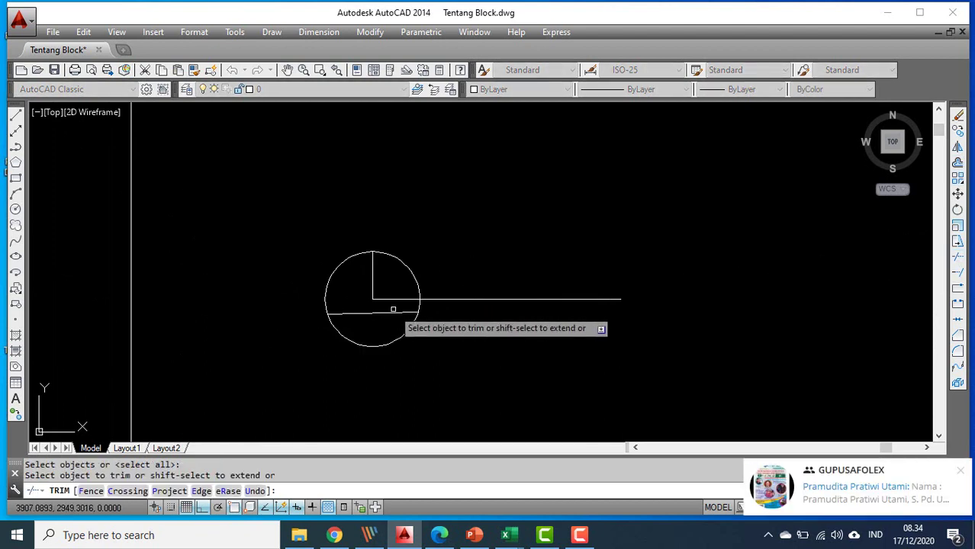
pyautogui.scroll(8, 392, 312)
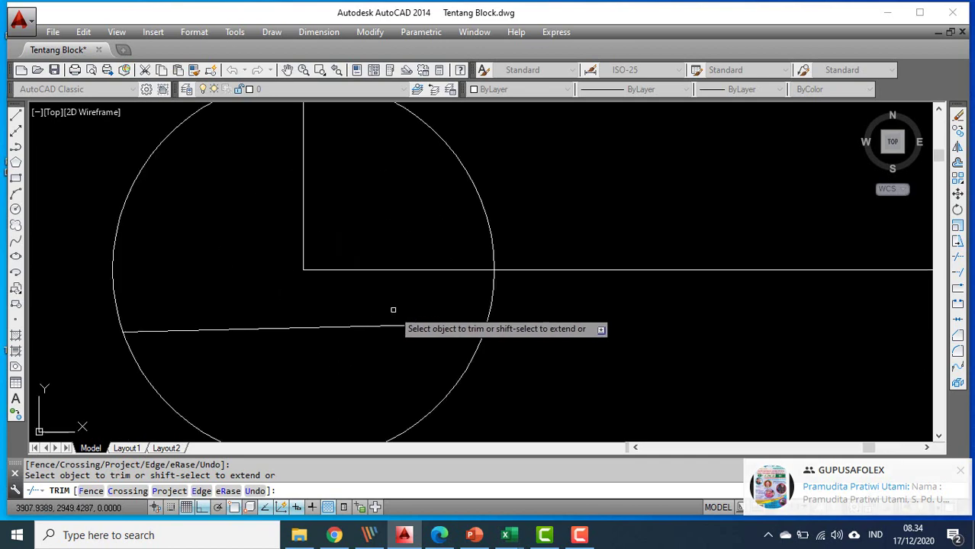
pyautogui.scroll(-7, 465, 326)
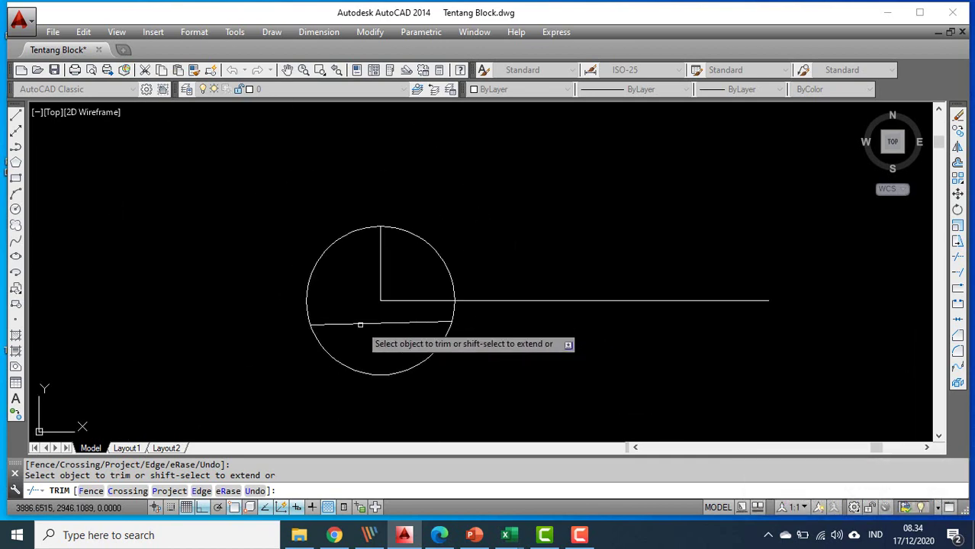
pyautogui.press('Escape')
# Erase the chord in the lower half of the circle
pyautogui.click(959, 115)
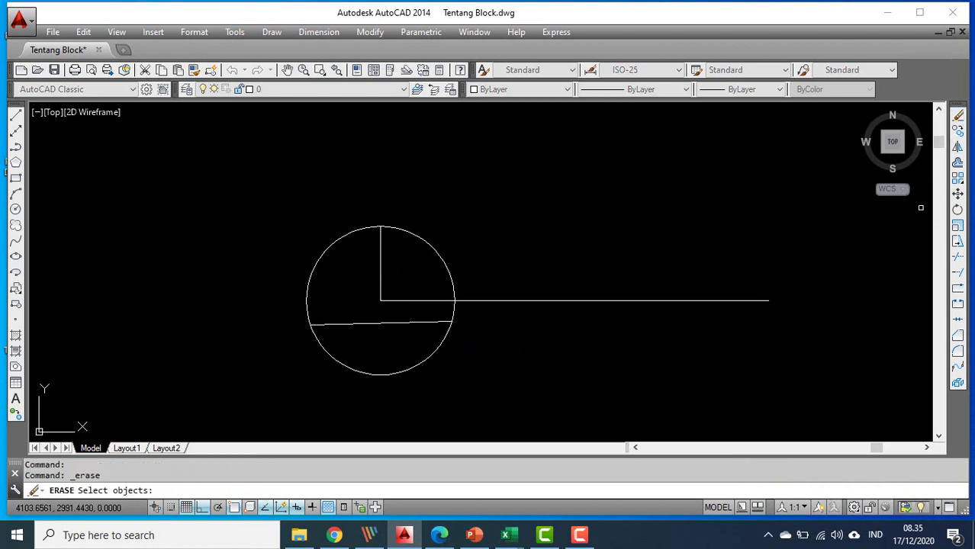
pyautogui.click(400, 323)
pyautogui.press('Return')
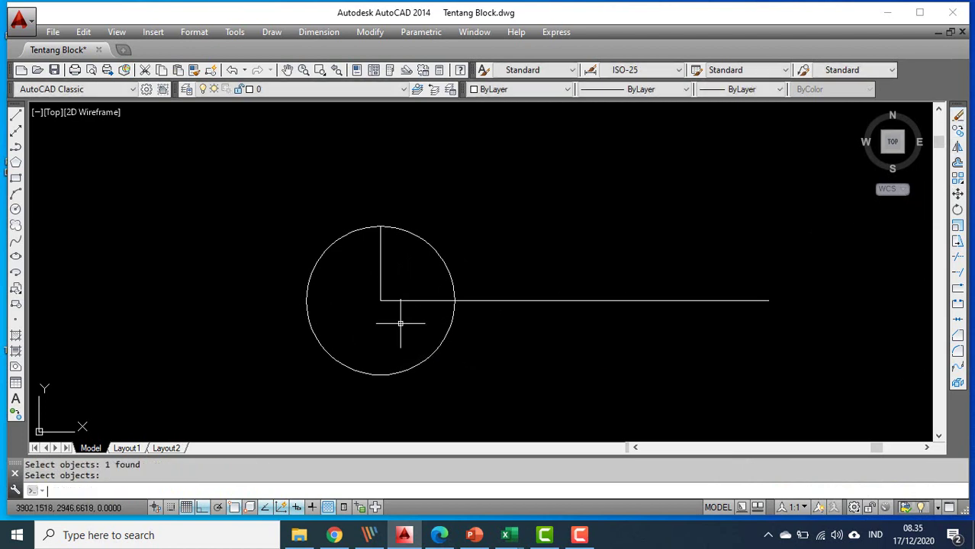
# Draw a short vertical line down from the circle's upper-left edge, ending inside the circle just below its centre level
pyautogui.click(16, 116)
pyautogui.click(321, 298)
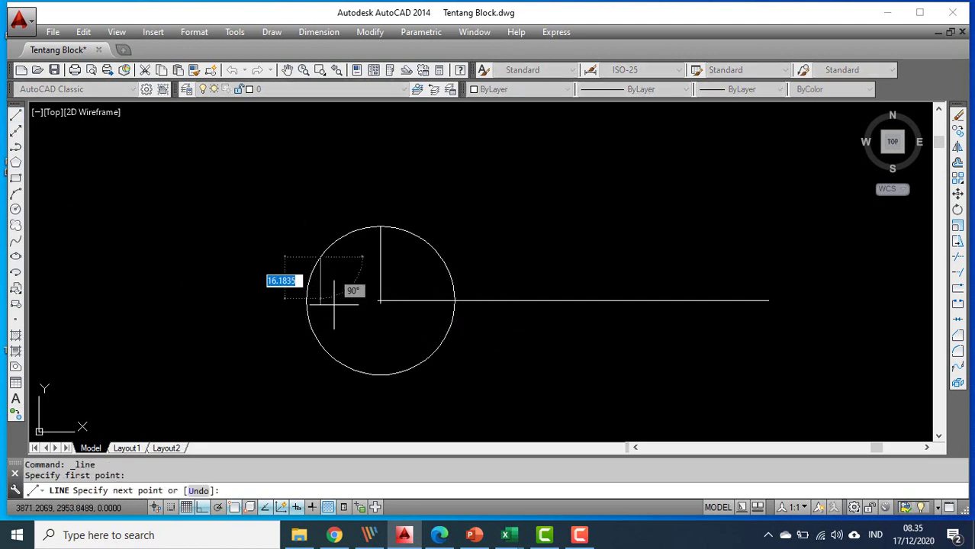
pyautogui.click(324, 322)
pyautogui.rightClick(342, 323)
pyautogui.click(361, 328)
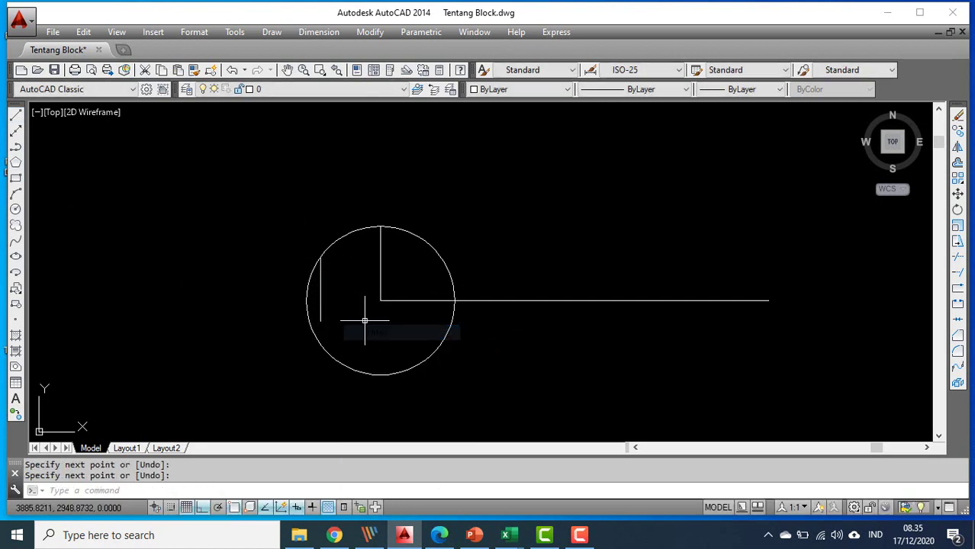
# Try to extend the short vertical line, using all objects as boundary edges
pyautogui.click(959, 275)
pyautogui.press('Return')
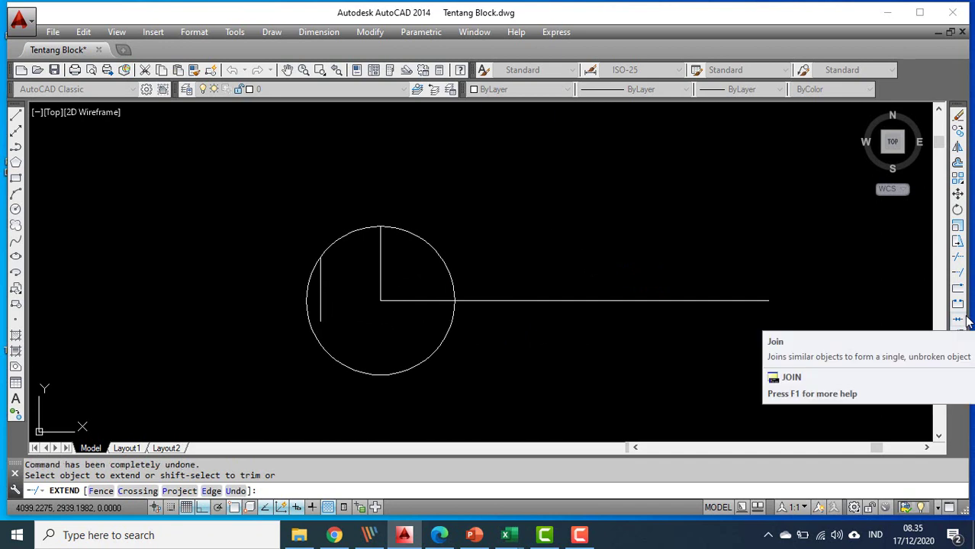
pyautogui.click(958, 259)
pyautogui.press('Return')
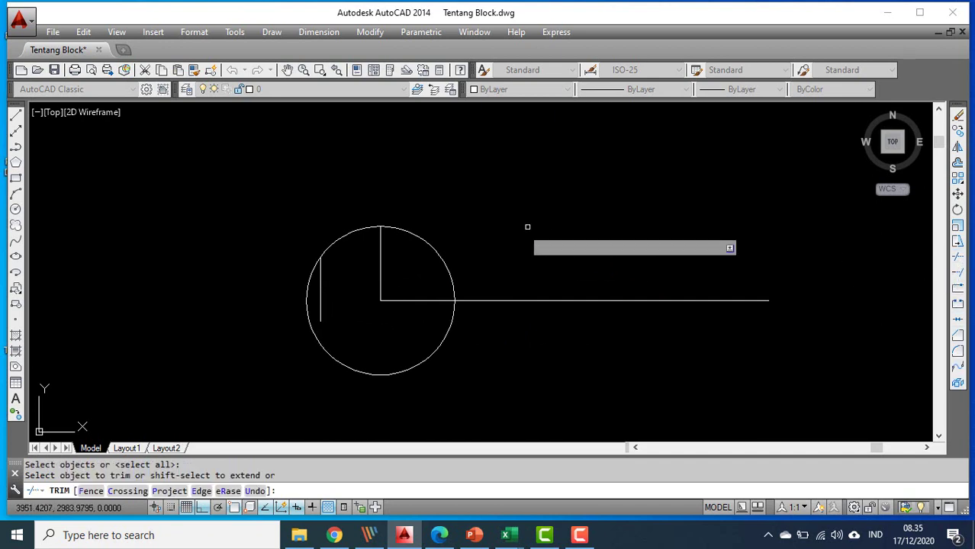
pyautogui.scroll(3, 321, 284)
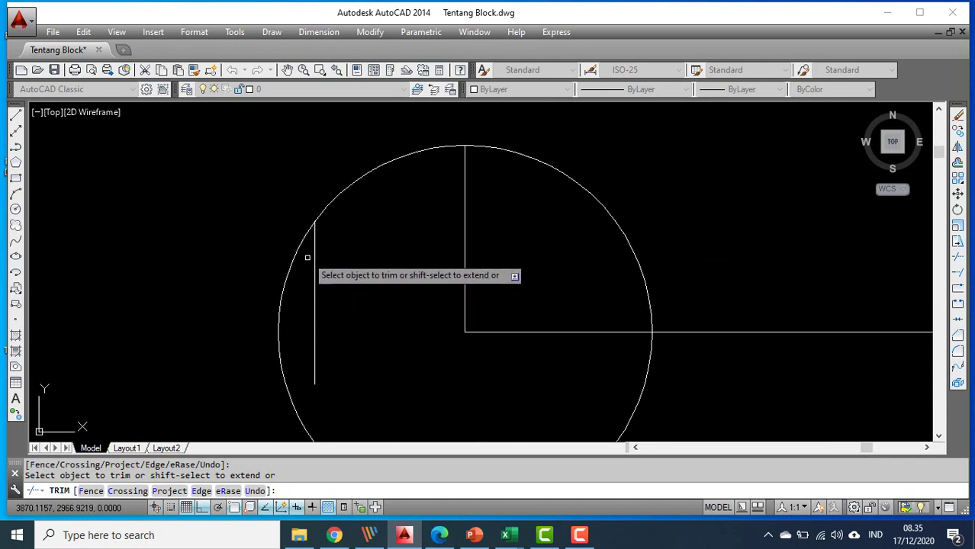
pyautogui.scroll(-2, 317, 243)
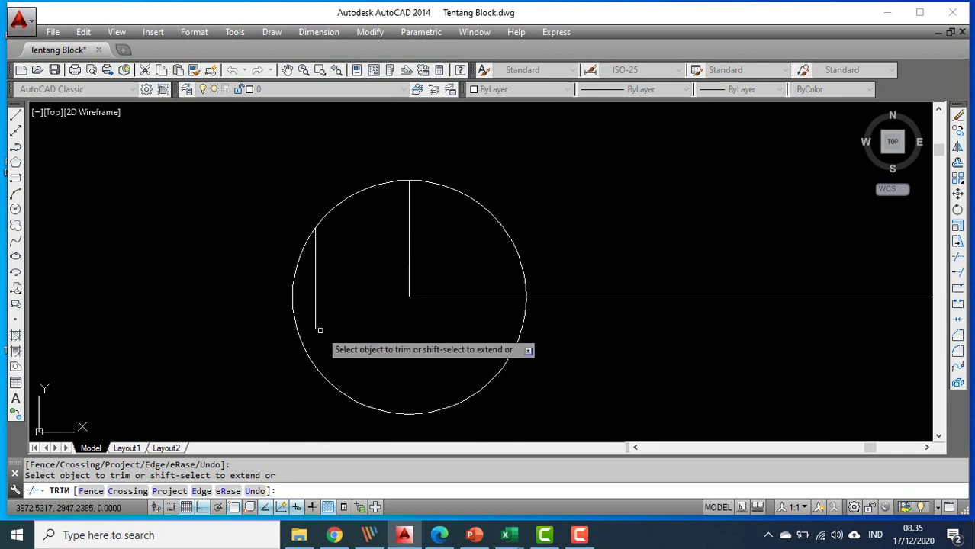
pyautogui.scroll(2, 319, 328)
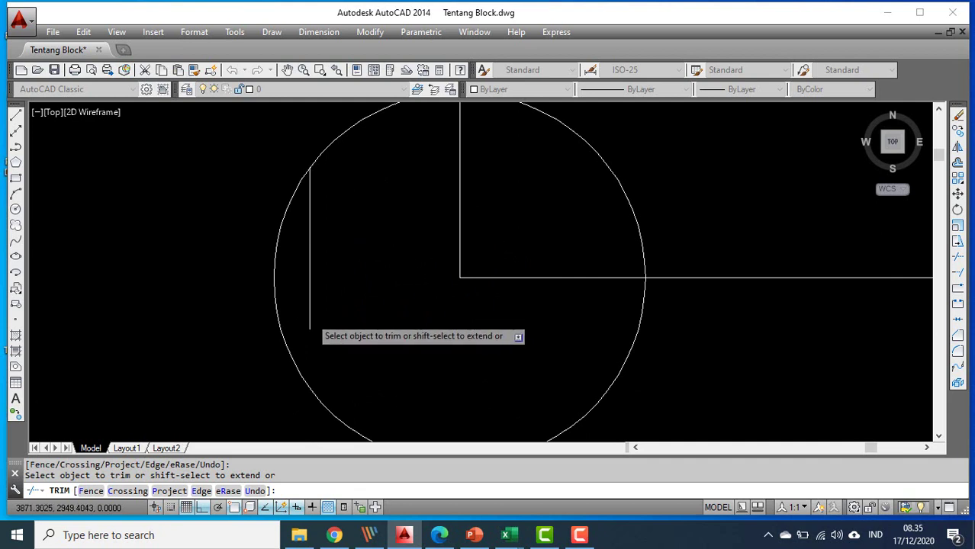
pyautogui.scroll(-2, 309, 316)
pyautogui.moveTo(312, 315); pyautogui.dragTo(305, 309, button='middle')
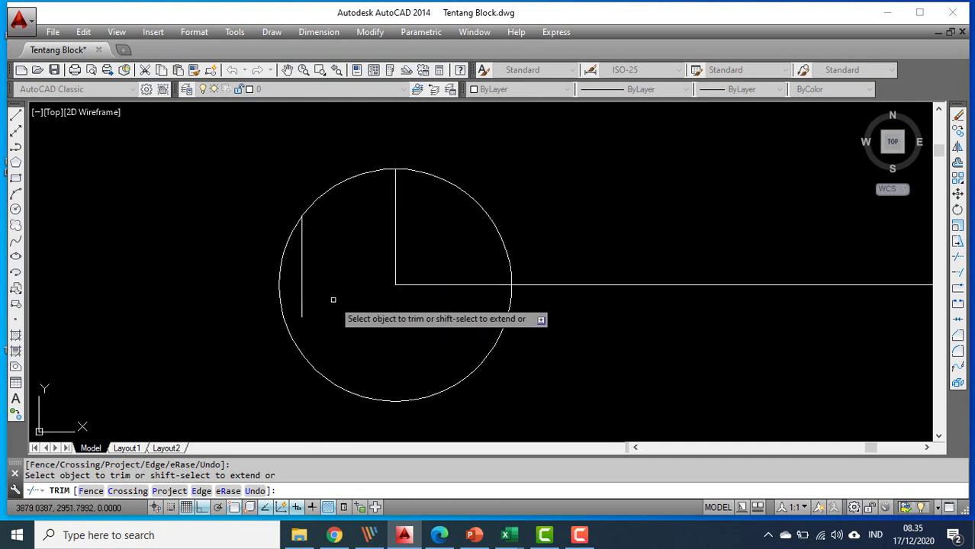
pyautogui.scroll(2, 303, 290)
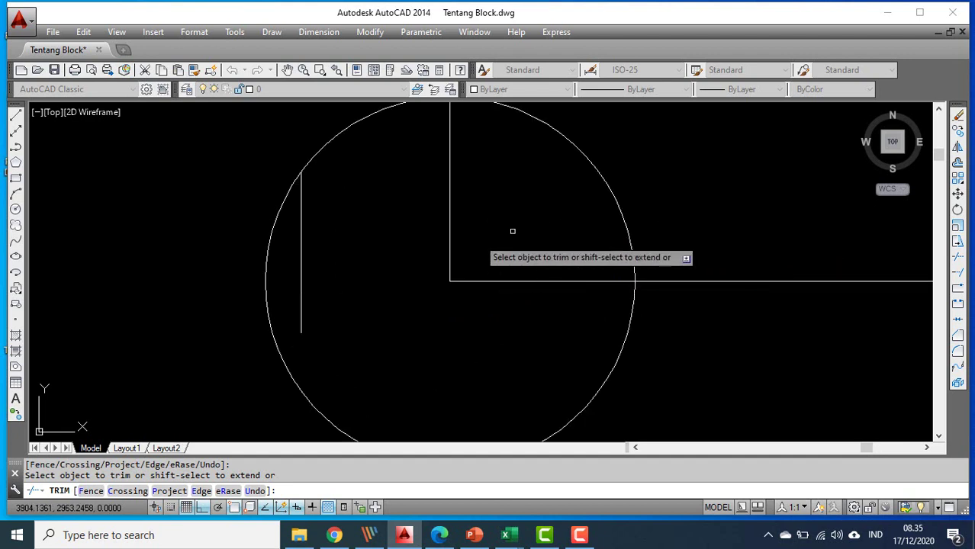
# Erase the short vertical line inside the circle near its left edge
pyautogui.click(958, 117)
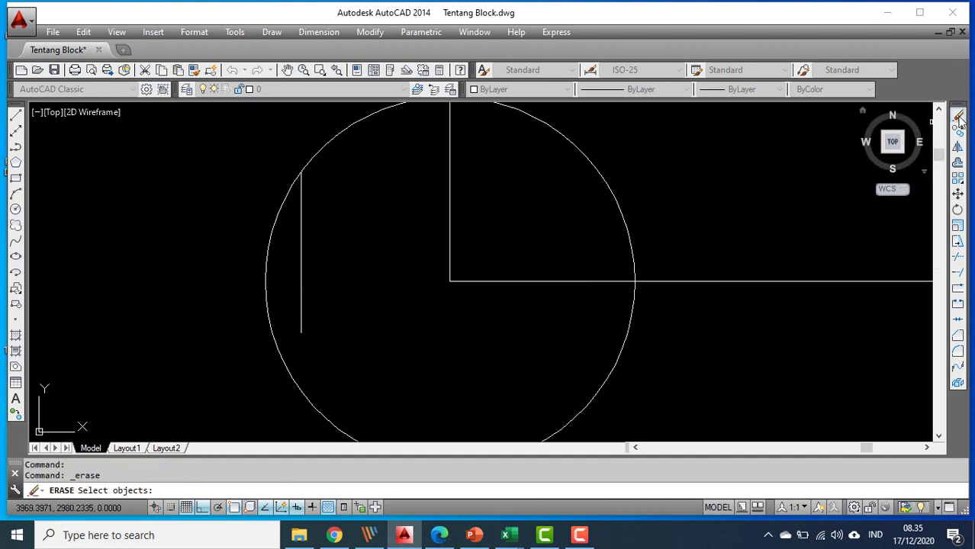
pyautogui.click(301, 258)
pyautogui.press('Return')
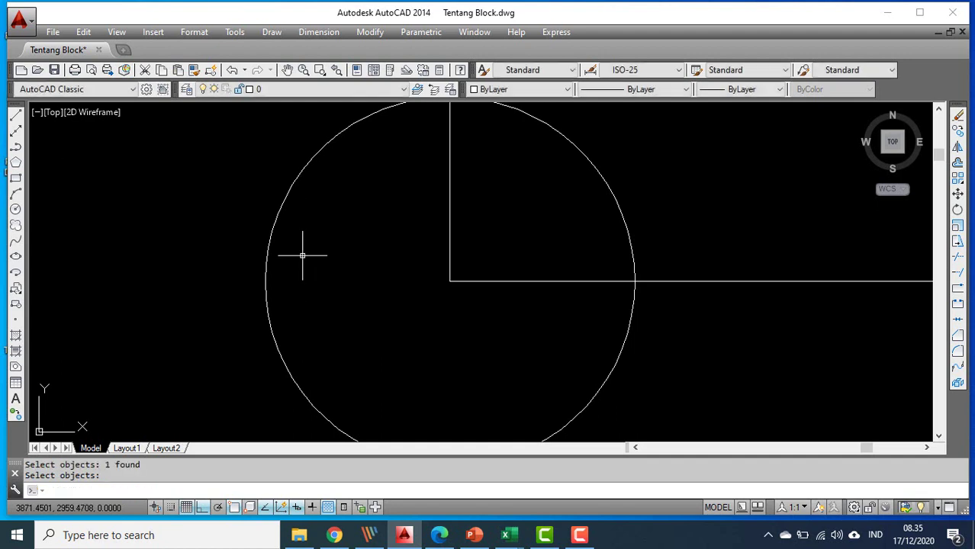
# Copy the circle with its two lines from the circle's centre to a spot directly above the original, inside the rectangle
pyautogui.scroll(-2, 372, 318)
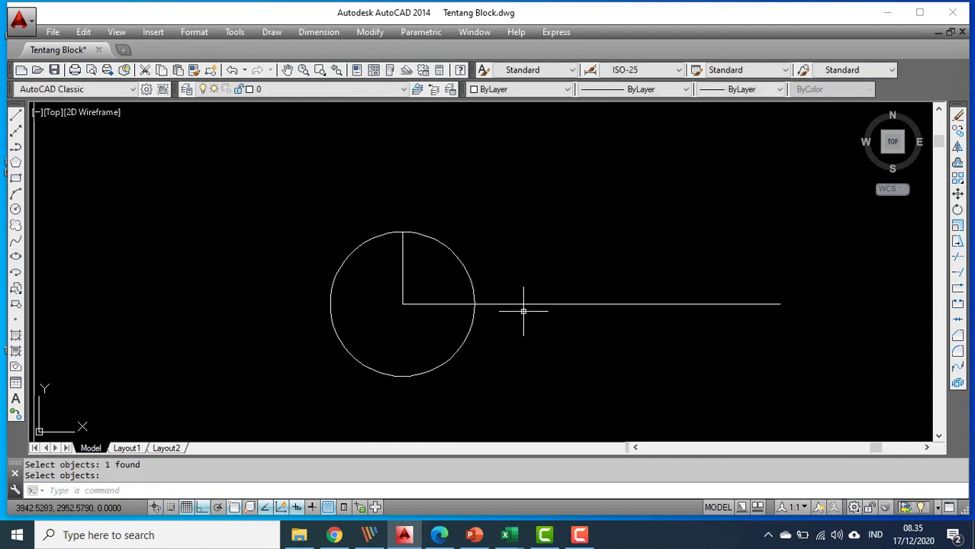
pyautogui.scroll(2, 523, 313)
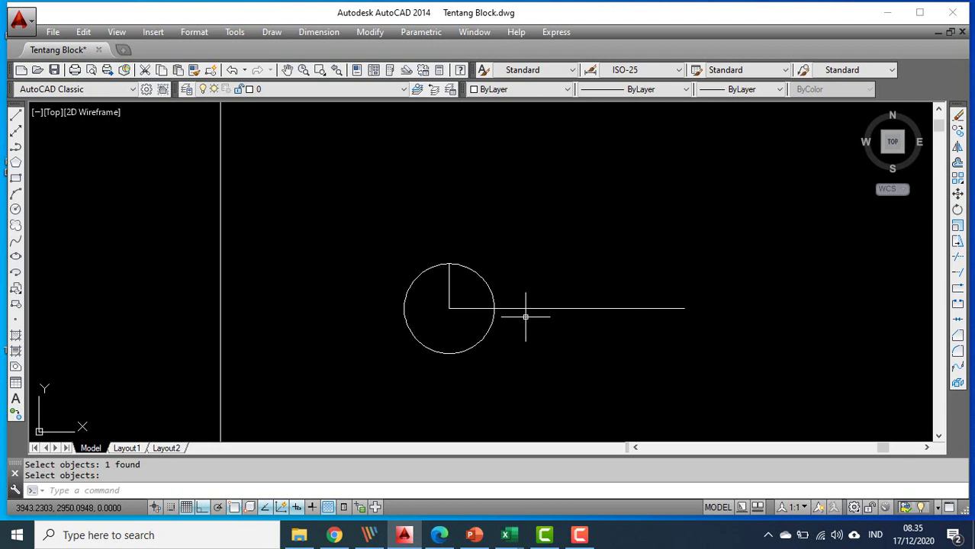
pyautogui.moveTo(525, 315); pyautogui.dragTo(393, 290, button='middle')
pyautogui.scroll(-2, 380, 277)
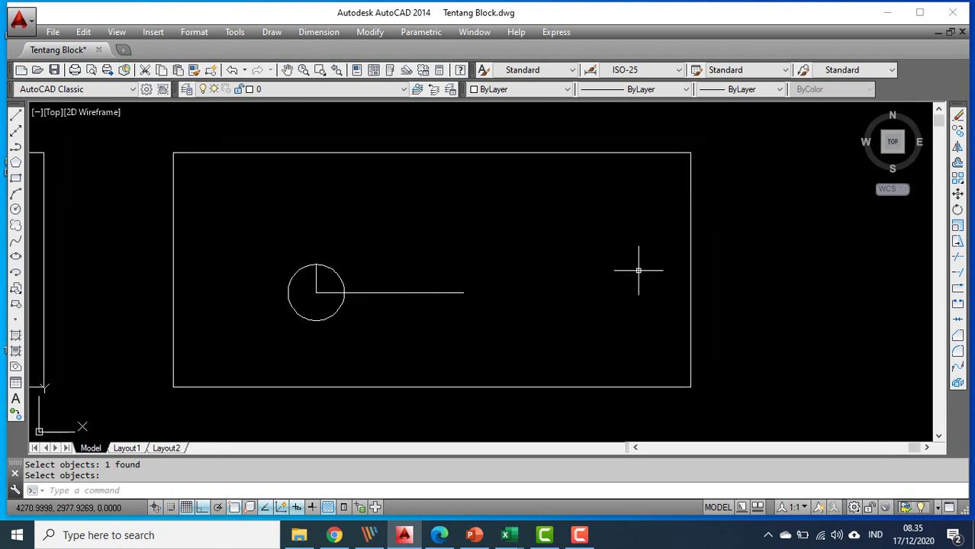
pyautogui.click(960, 134)
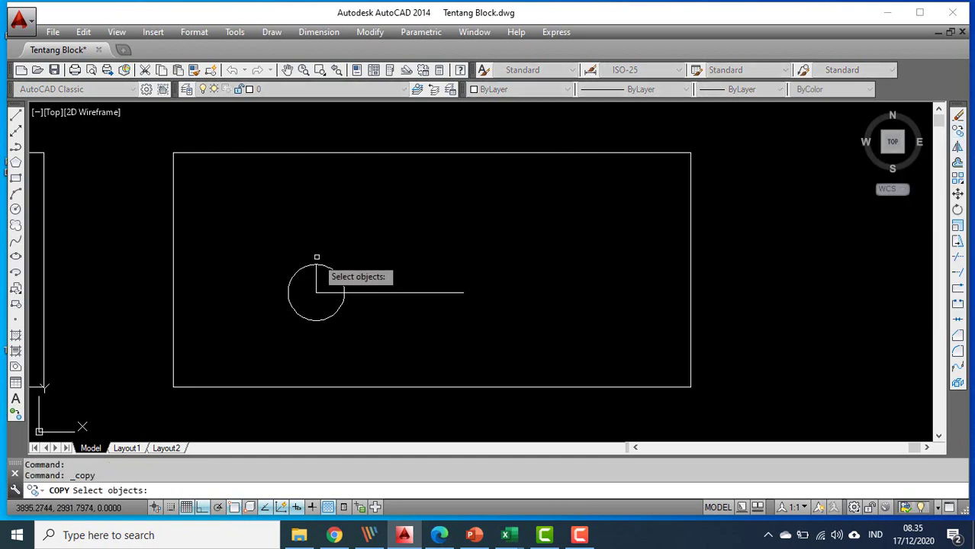
pyautogui.click(253, 242)
pyautogui.click(500, 336)
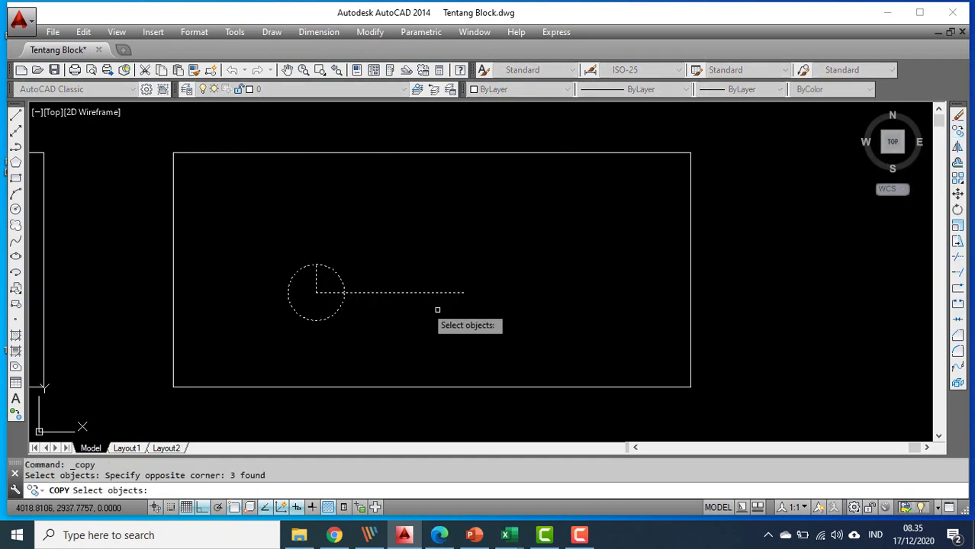
pyautogui.press('Return')
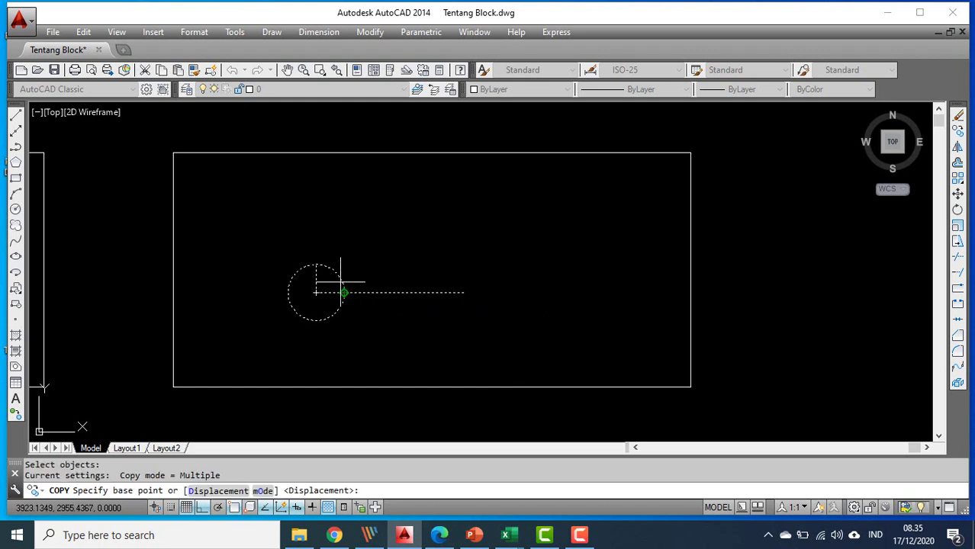
pyautogui.click(315, 293)
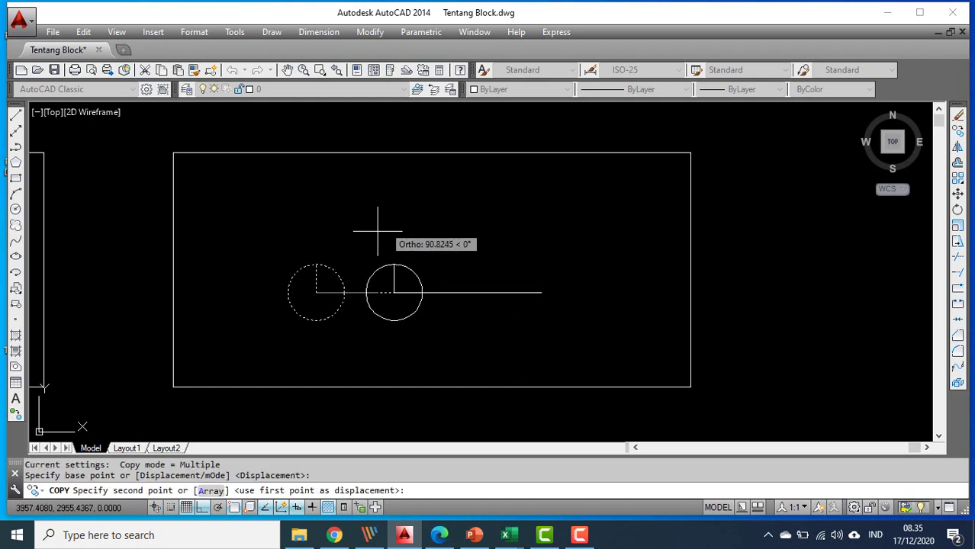
pyautogui.click(315, 202)
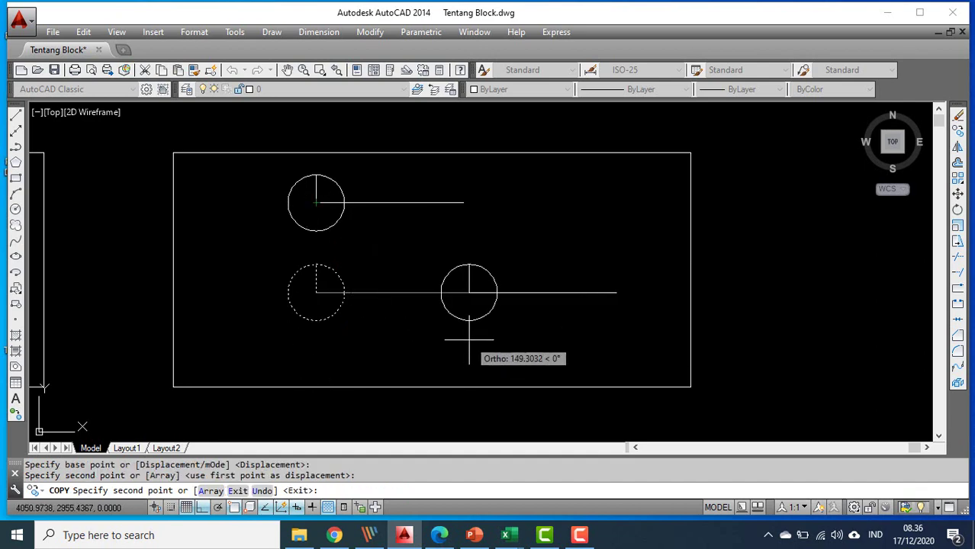
pyautogui.press('Escape')
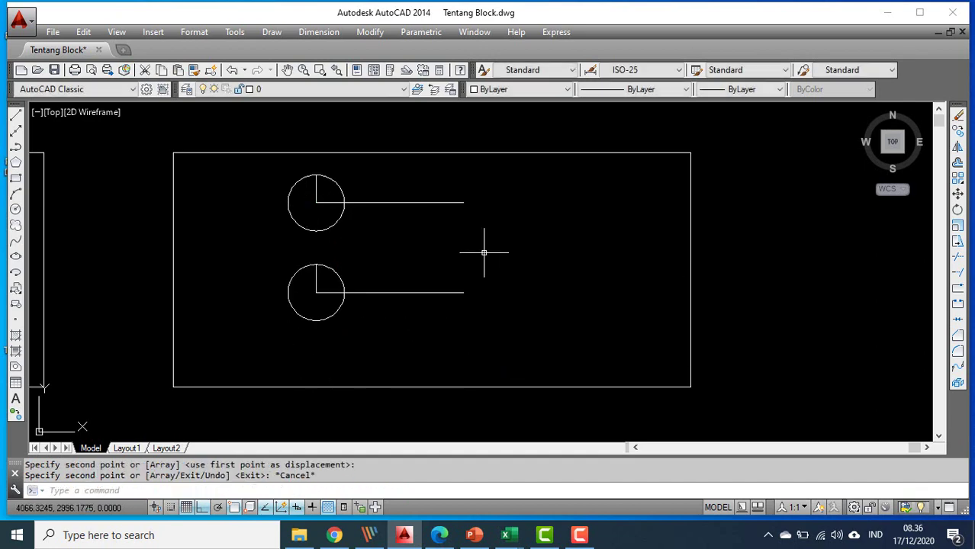
pyautogui.scroll(-2, 471, 256)
pyautogui.scroll(2, 467, 252)
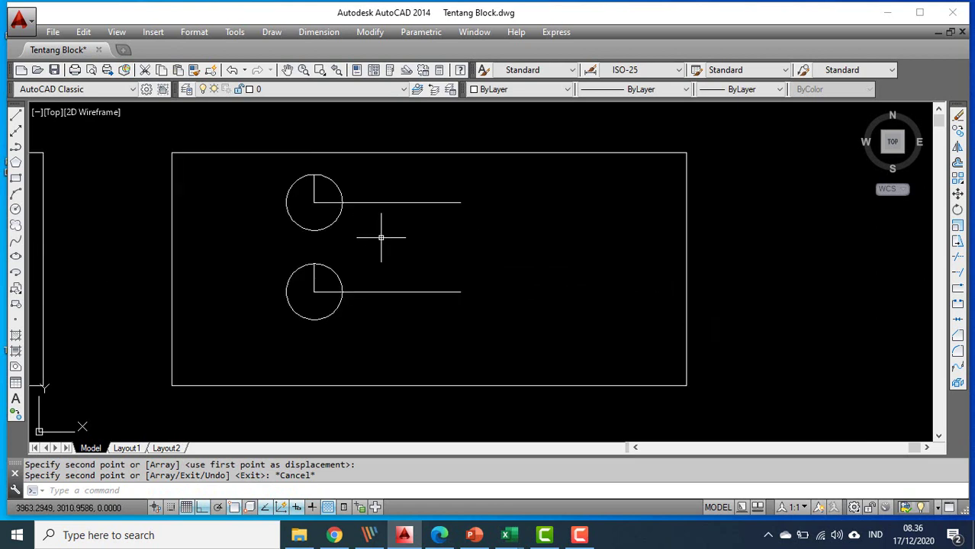
pyautogui.click(283, 175)
pyautogui.click(528, 260)
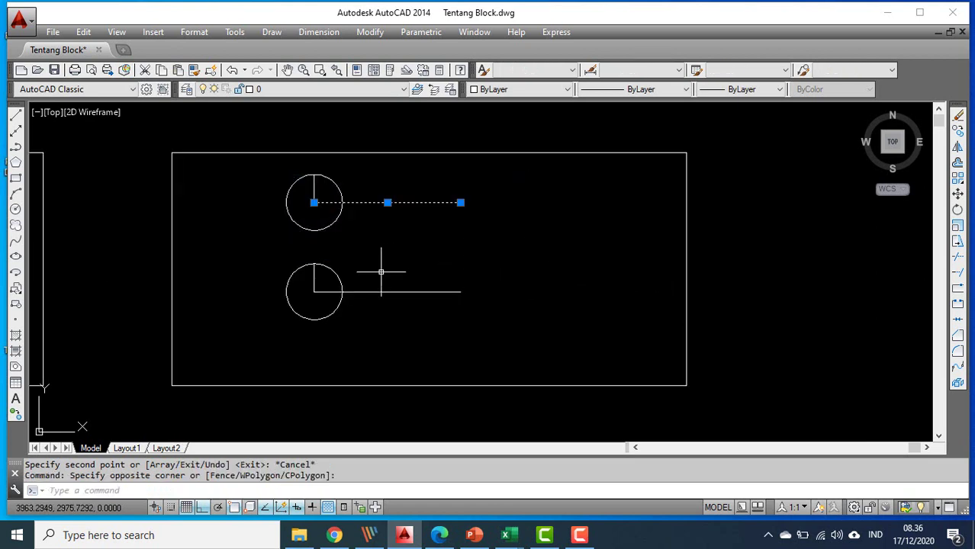
pyautogui.press('Escape')
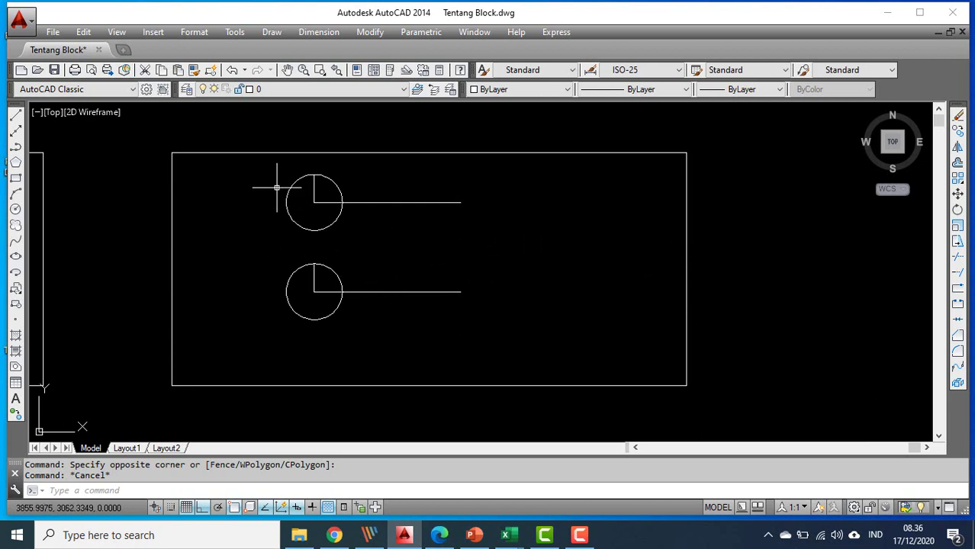
# Copy the lower circle with its two lines about 245 units horizontally to the right, using the circle's top quadrant as base point
pyautogui.click(275, 243)
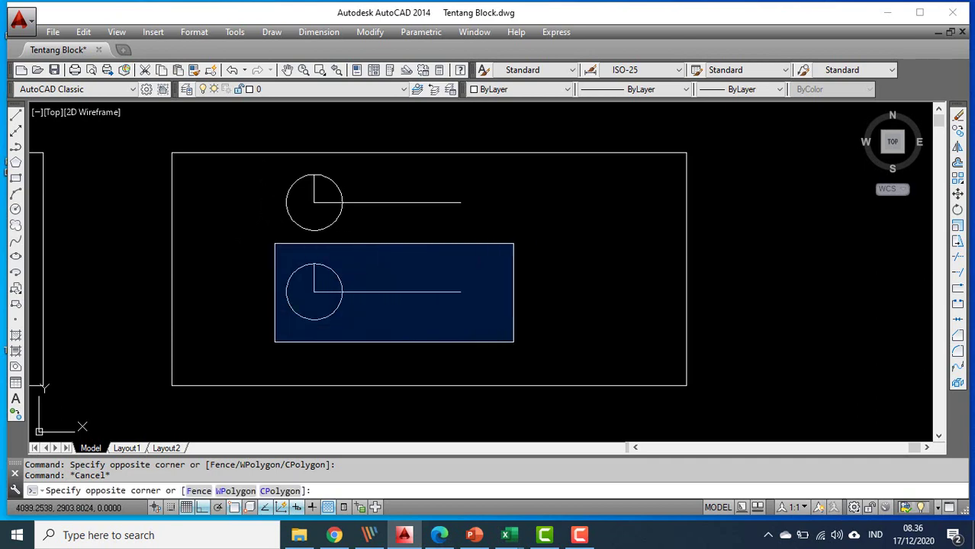
pyautogui.click(534, 340)
pyautogui.rightClick(313, 277)
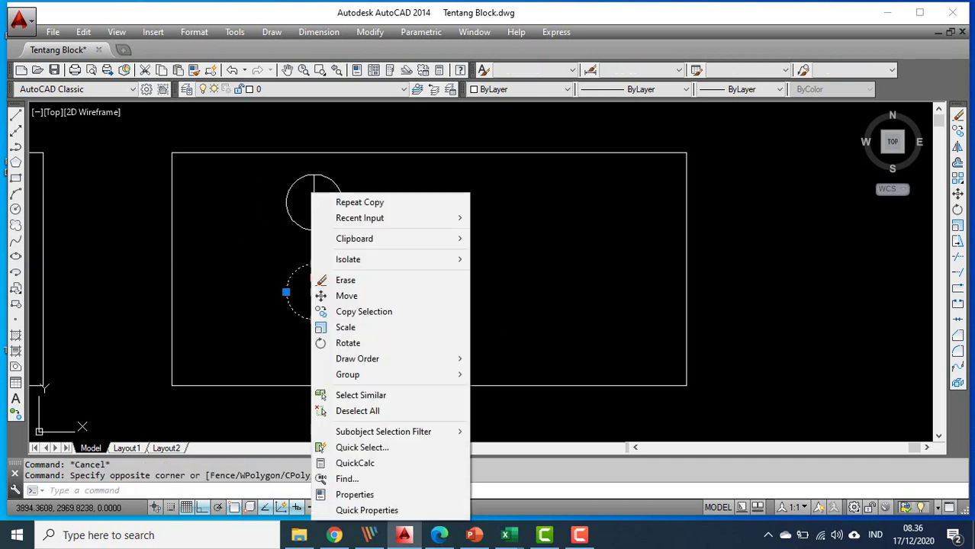
pyautogui.click(362, 312)
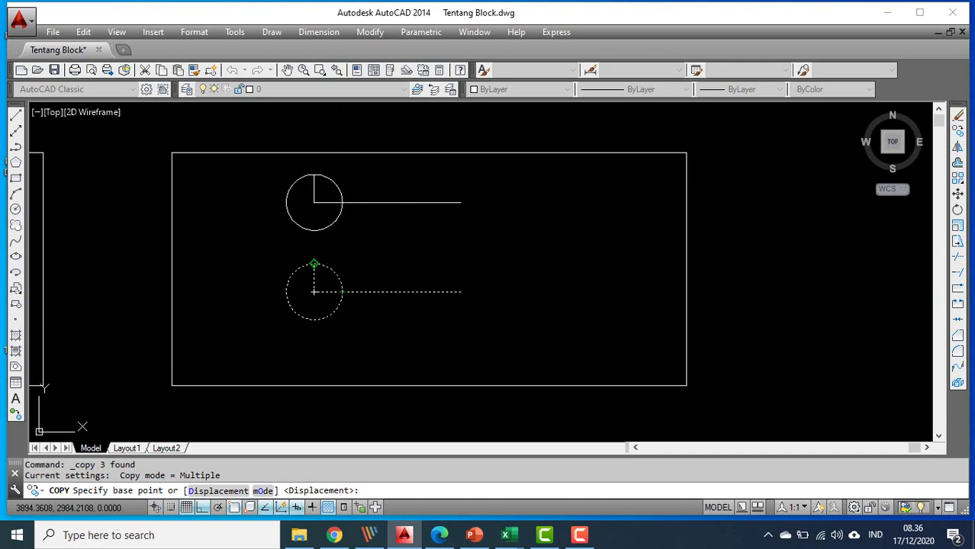
pyautogui.click(314, 264)
pyautogui.click(552, 264)
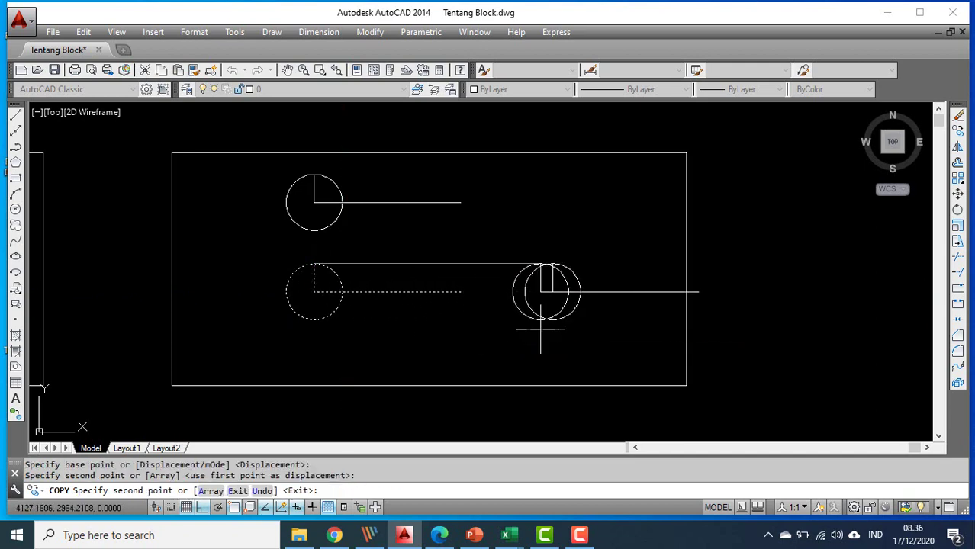
pyautogui.rightClick(498, 261)
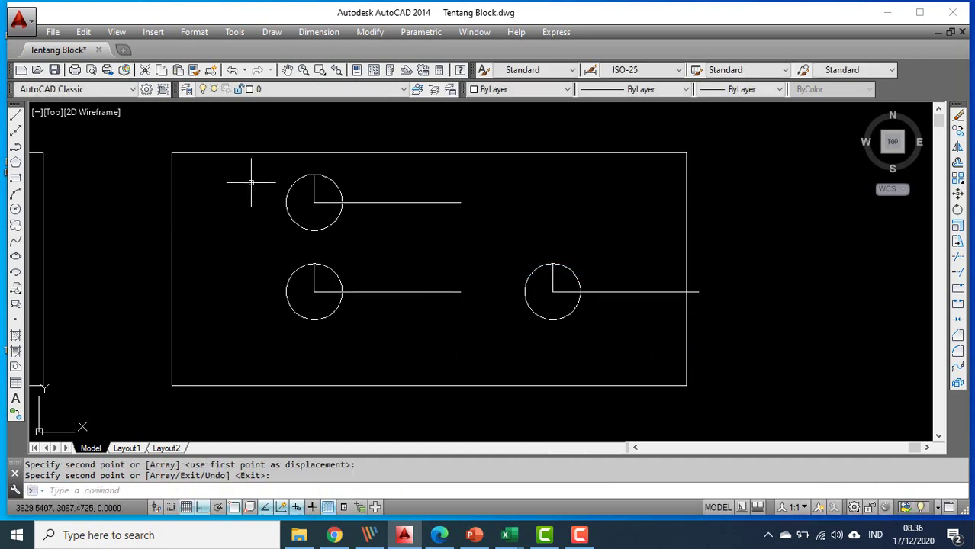
# Copy the upper circle and its lines about 245 units right from its bottom quadrant, aligned vertically with the lower-right copy
pyautogui.click(958, 132)
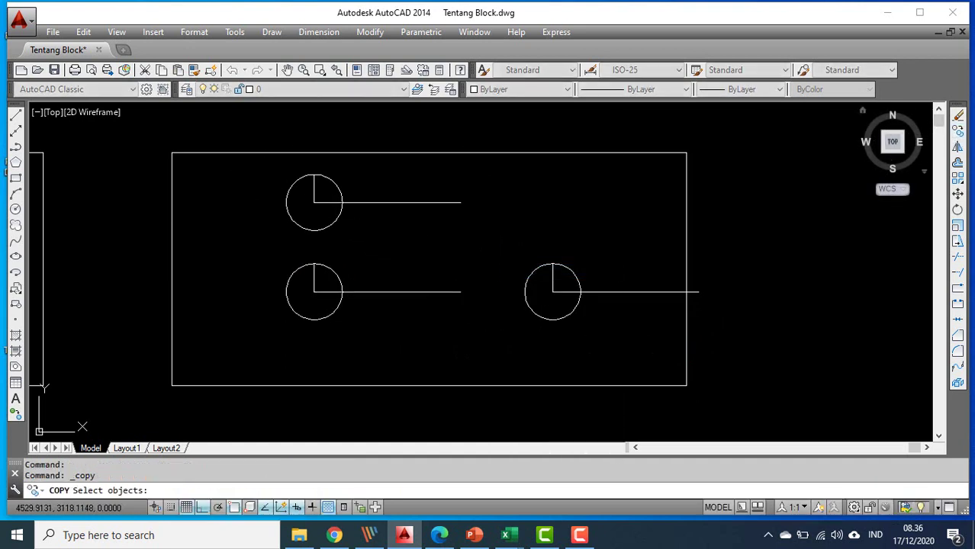
pyautogui.click(270, 165)
pyautogui.click(502, 244)
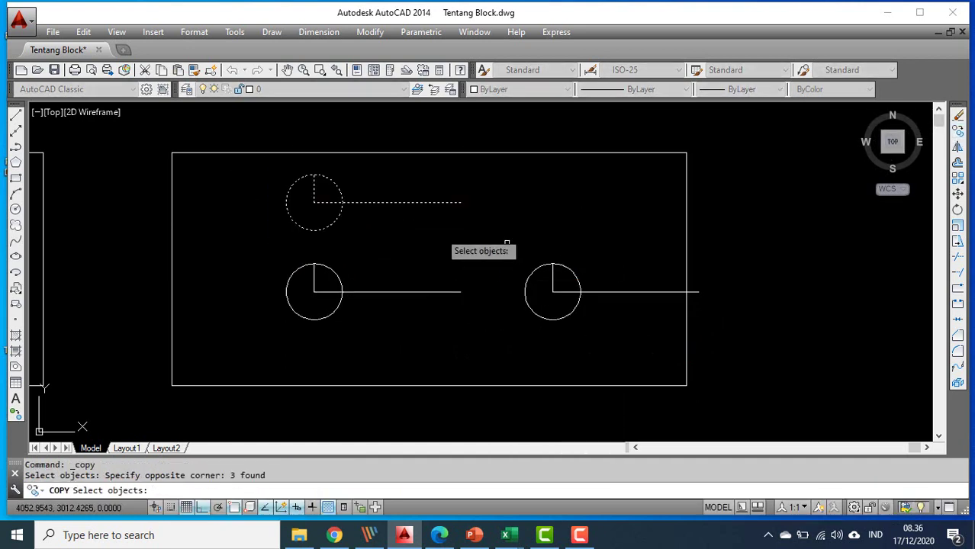
pyautogui.press('Return')
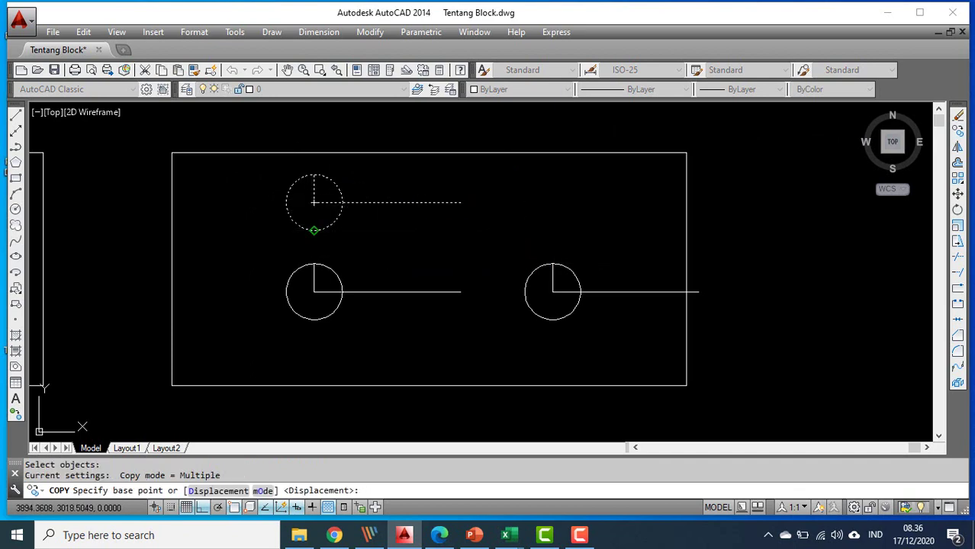
pyautogui.click(315, 228)
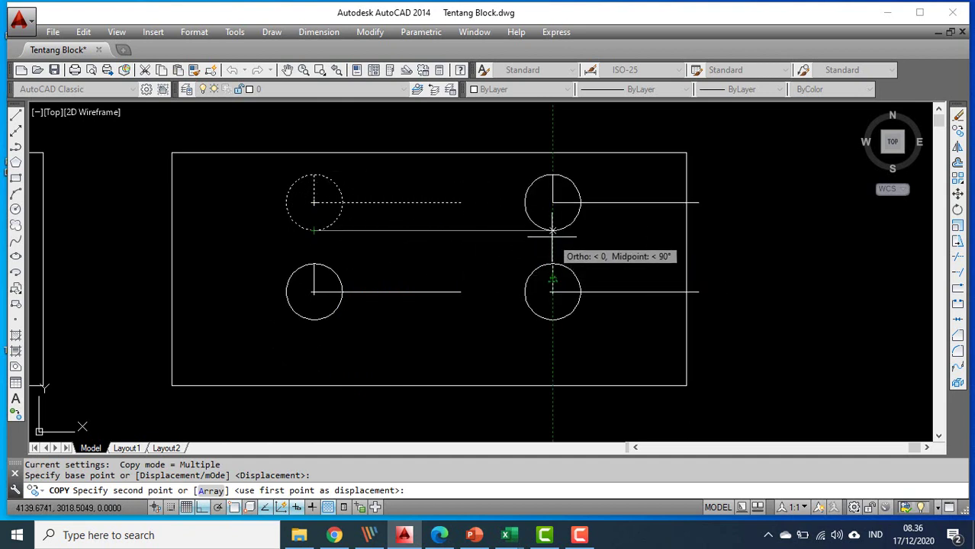
pyautogui.click(552, 230)
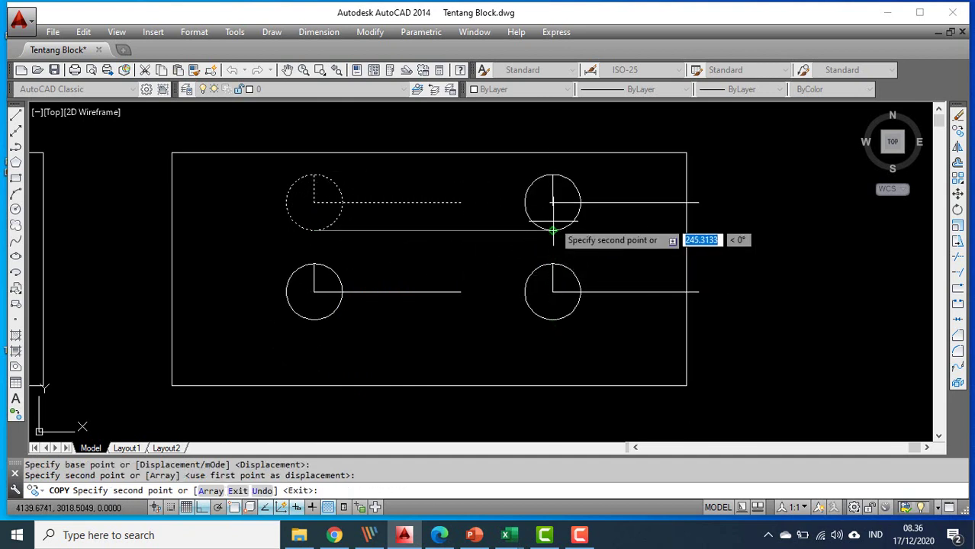
pyautogui.rightClick(604, 248)
pyautogui.click(638, 254)
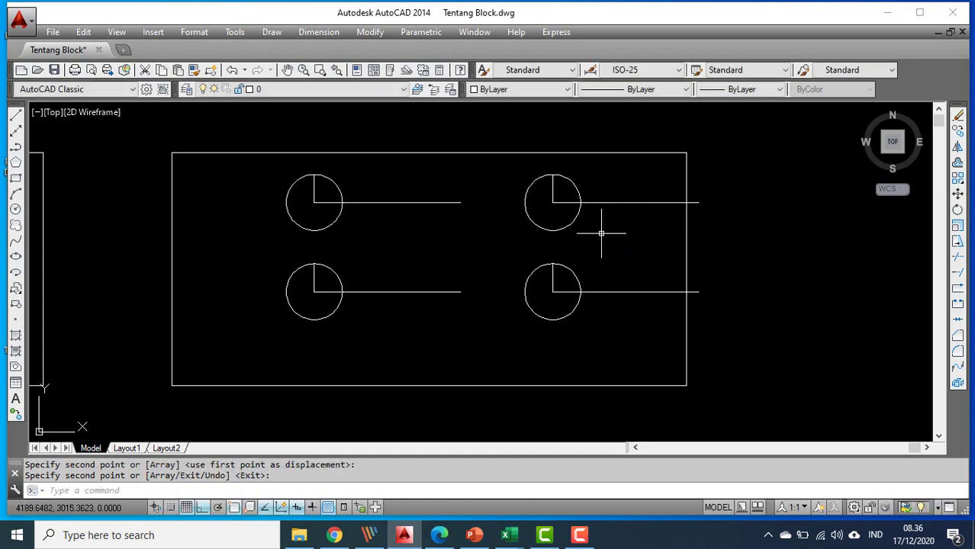
pyautogui.moveTo(599, 233)
pyautogui.mouseDown(button='middle')
pyautogui.moveTo(505, 266)
pyautogui.moveTo(520, 253)
pyautogui.mouseUp(button='middle')
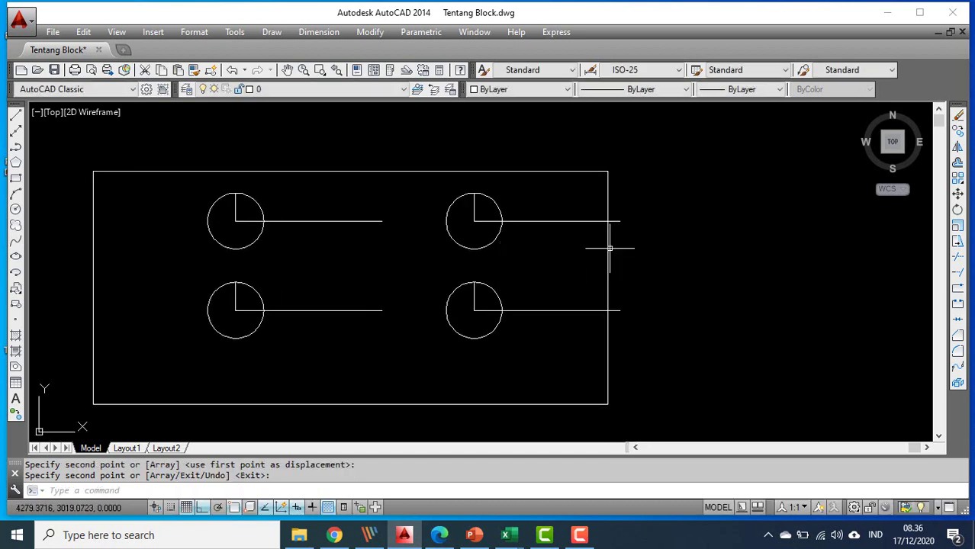
pyautogui.click(609, 256)
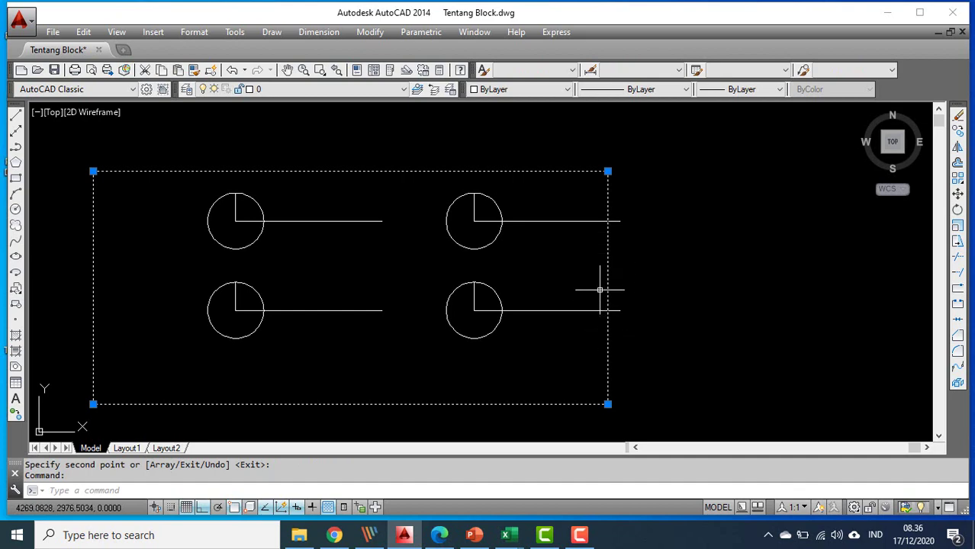
pyautogui.press('Escape')
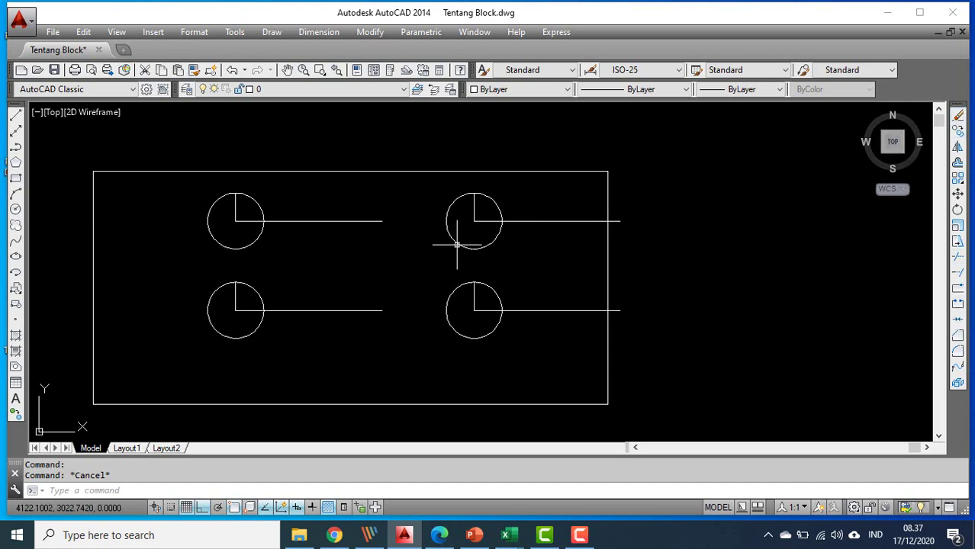
pyautogui.click(199, 184)
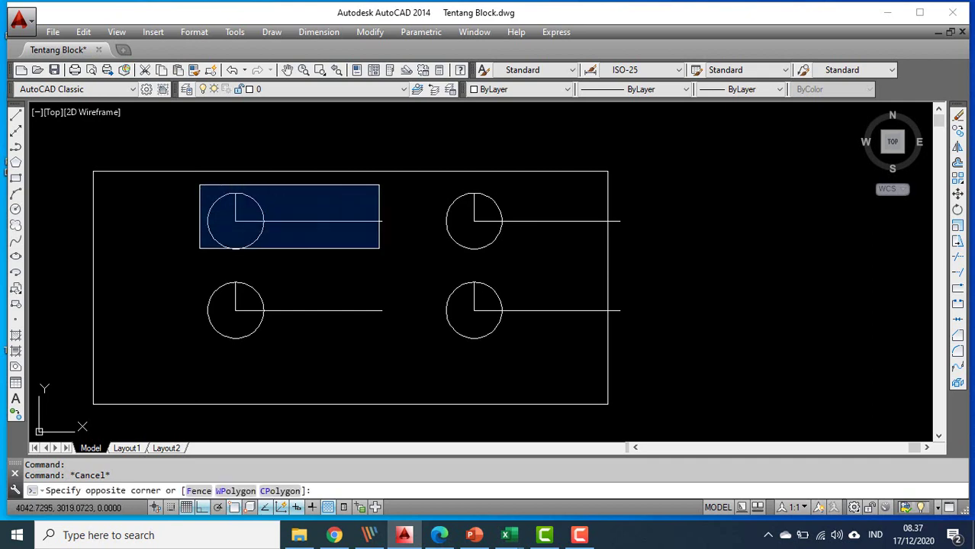
pyautogui.click(401, 259)
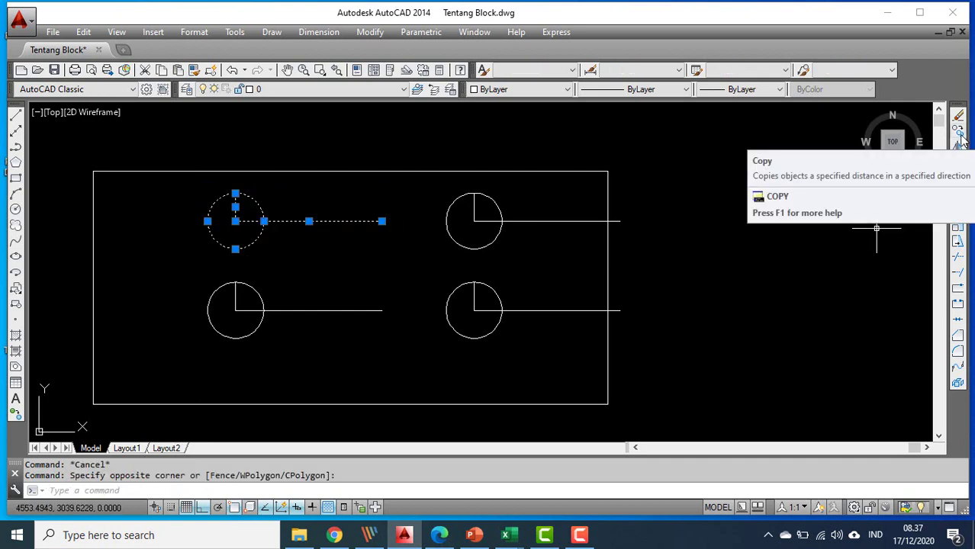
pyautogui.press('Escape')
pyautogui.rightClick(291, 258)
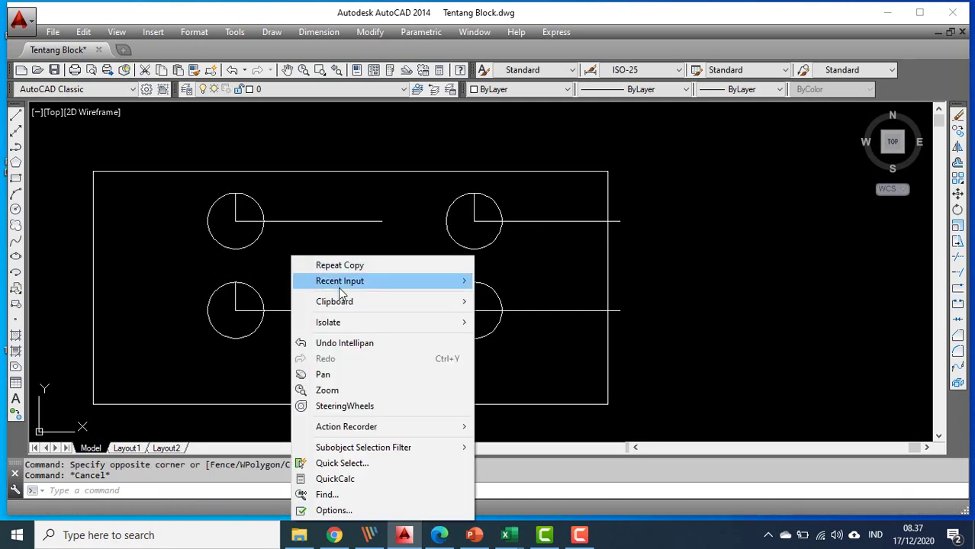
pyautogui.click(141, 271)
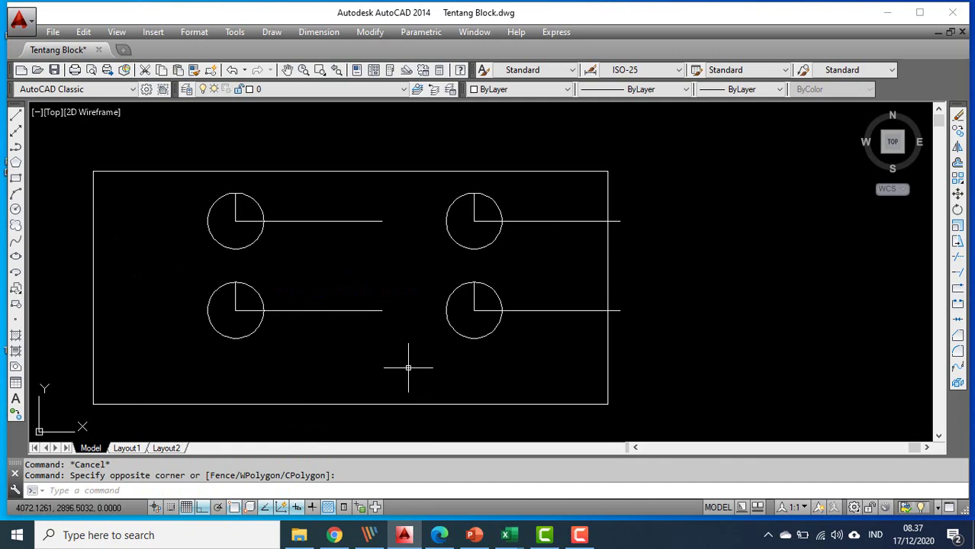
pyautogui.click(207, 273)
pyautogui.click(415, 367)
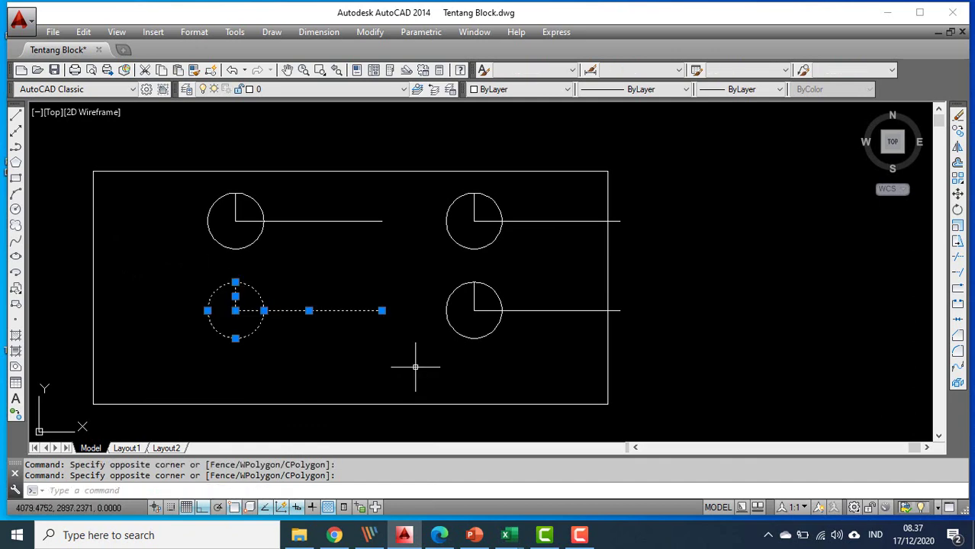
pyautogui.rightClick(318, 281)
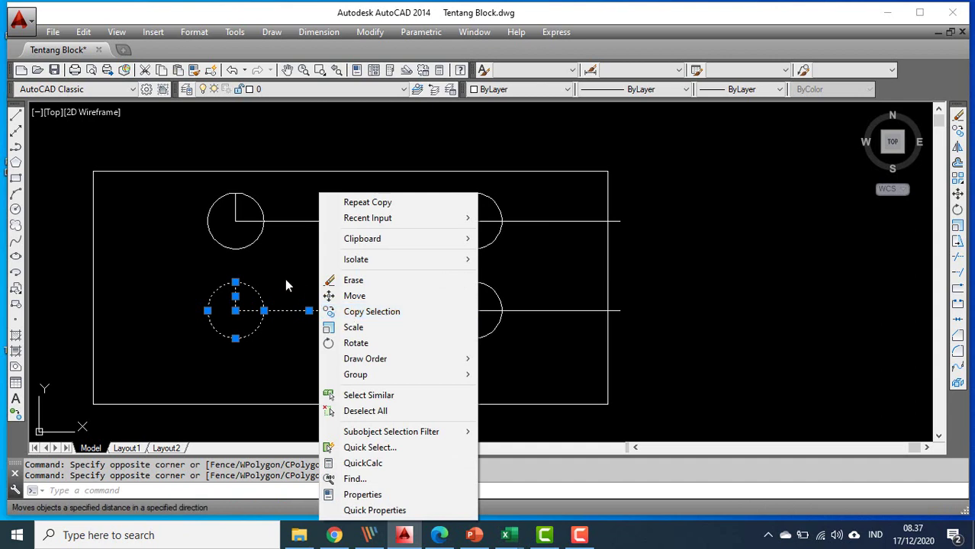
pyautogui.press('Escape')
pyautogui.press('Escape')
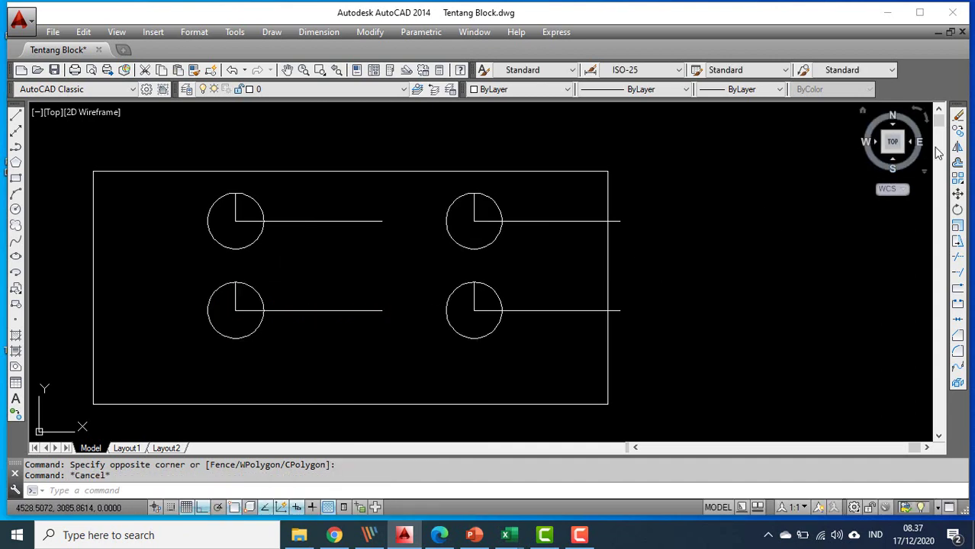
# Copy the upper-left circle with its lines from its centre, with Ortho off, about 163 units at 301° to a spot below the lower-left figure
pyautogui.click(959, 132)
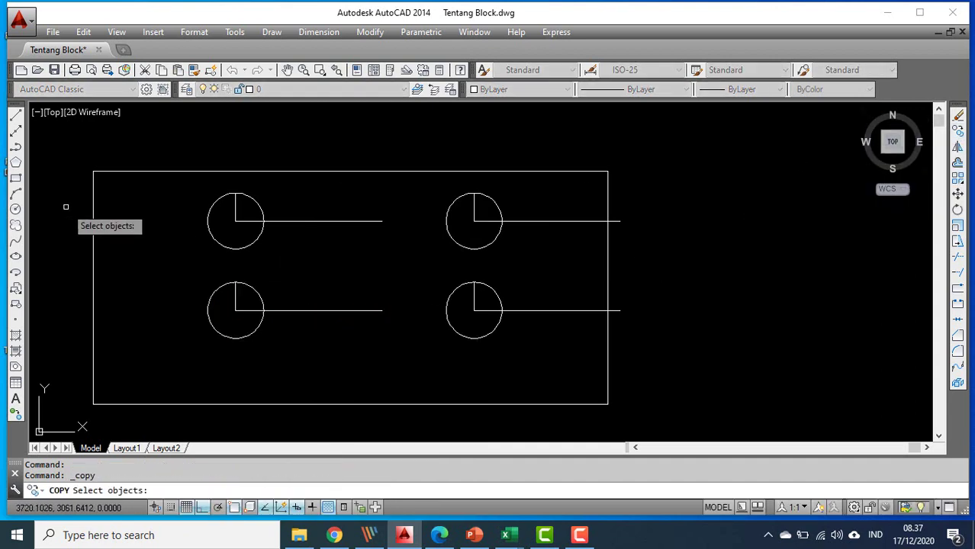
pyautogui.click(193, 183)
pyautogui.click(282, 242)
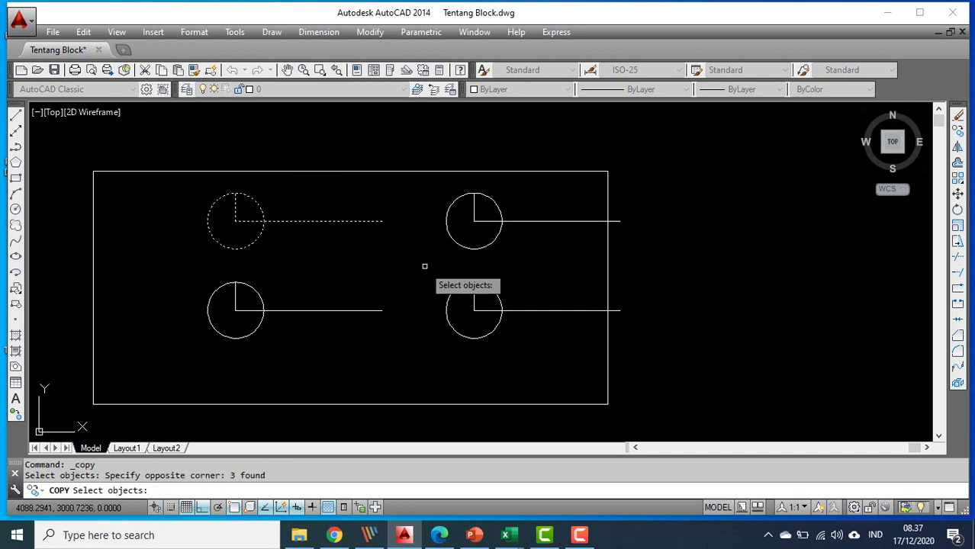
pyautogui.press('Return')
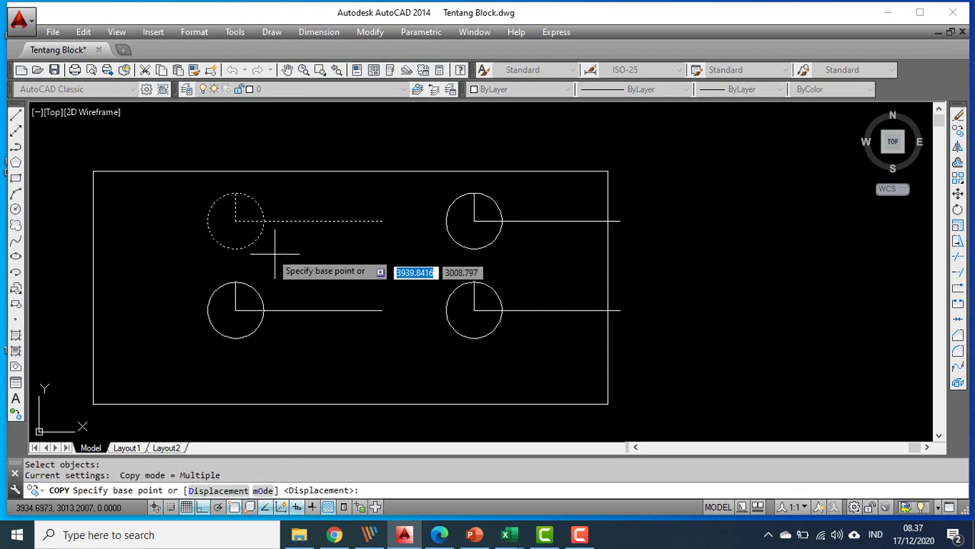
pyautogui.click(235, 221)
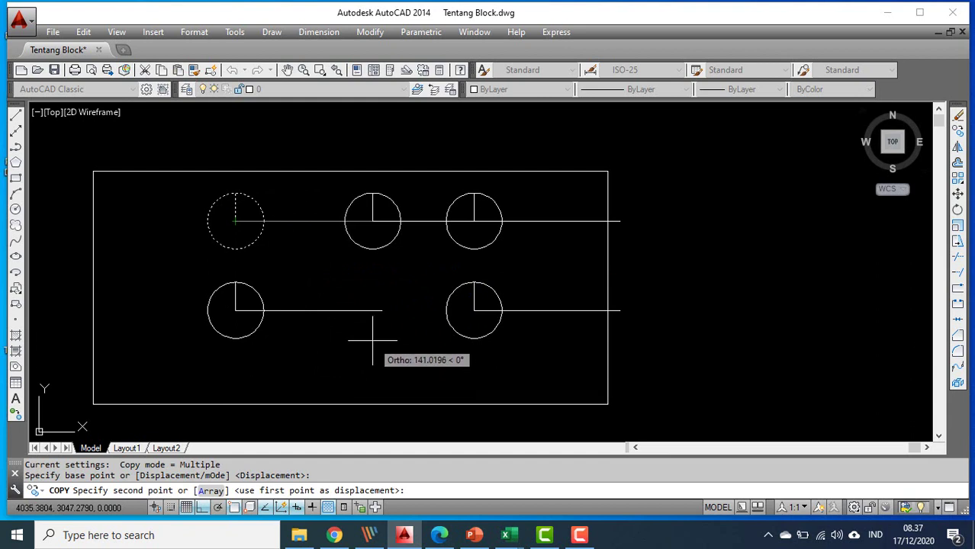
pyautogui.press('F8')
pyautogui.press('F8')
pyautogui.press('F8')
pyautogui.press('F8')
pyautogui.press('F8')
pyautogui.press('F8')
pyautogui.press('F8')
pyautogui.press('F8')
pyautogui.press('F8')
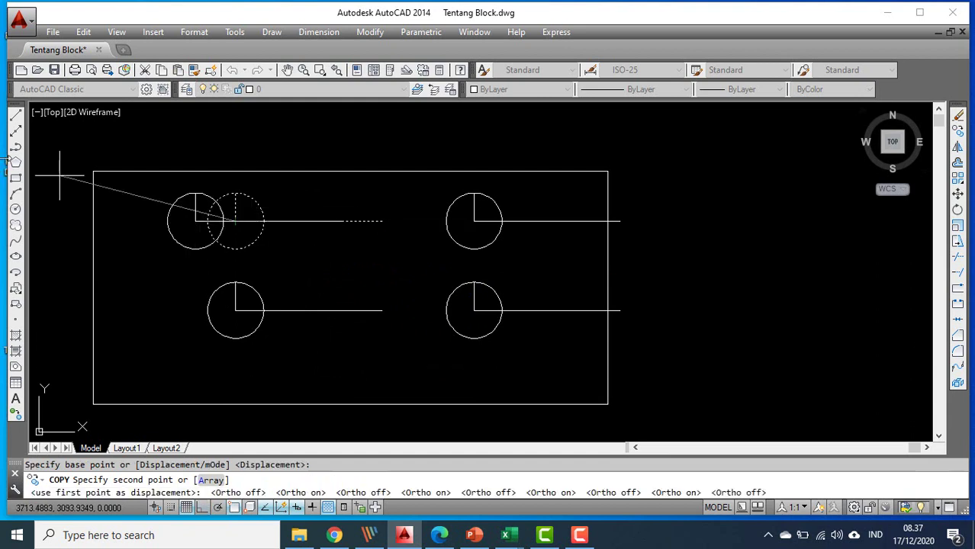
pyautogui.click(316, 357)
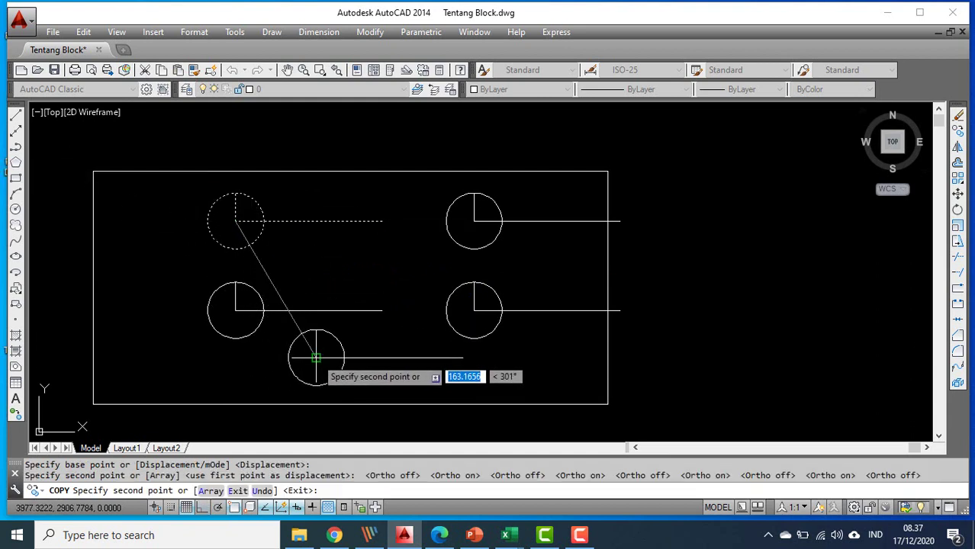
pyautogui.press('Escape')
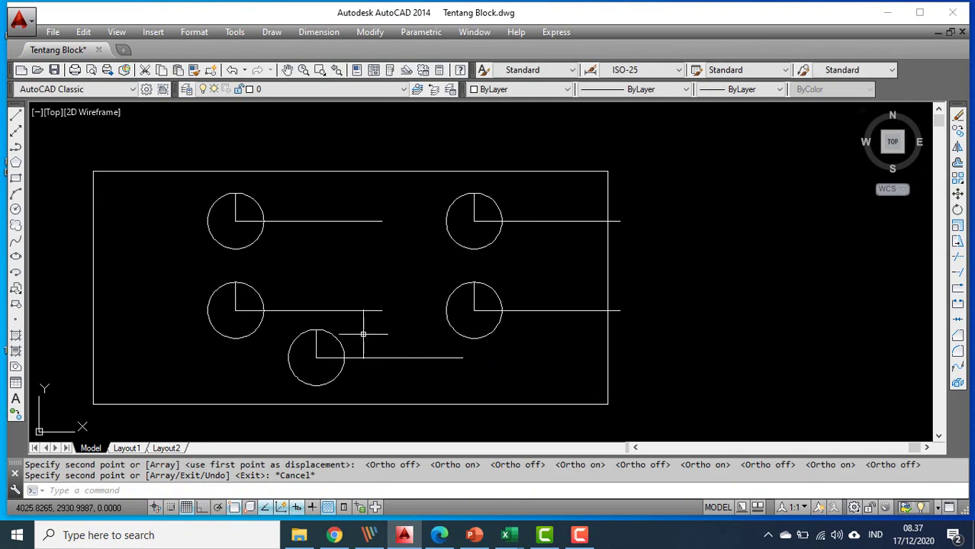
# Trim the horizontal line ends of the two right-hand figures that stick out past the rectangle's right edge
pyautogui.moveTo(517, 375)
pyautogui.mouseDown(button='middle')
pyautogui.moveTo(507, 385)
pyautogui.moveTo(465, 377)
pyautogui.mouseUp(button='middle')
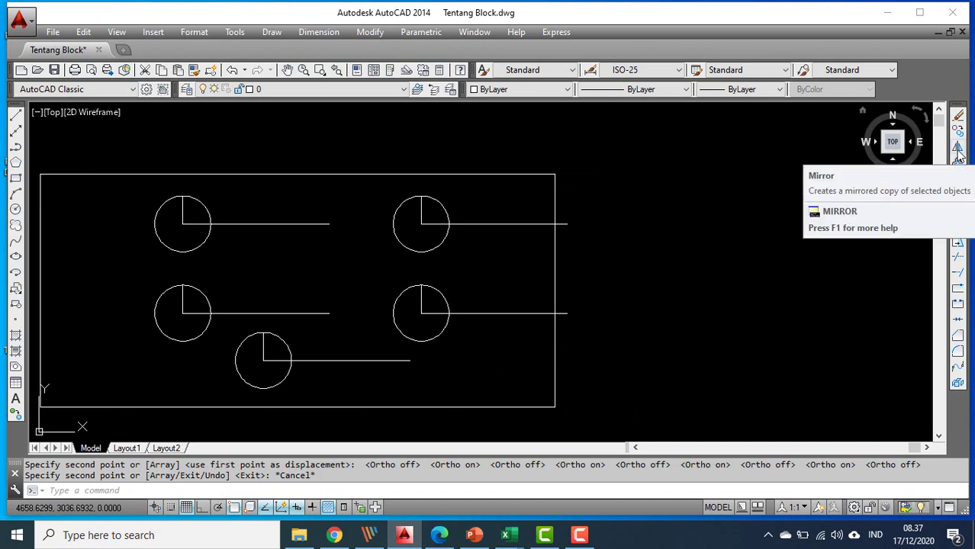
pyautogui.scroll(-1, 668, 196)
pyautogui.moveTo(625, 204)
pyautogui.mouseDown(button='middle')
pyautogui.moveTo(464, 211)
pyautogui.moveTo(443, 202)
pyautogui.mouseUp(button='middle')
pyautogui.scroll(2, 444, 203)
pyautogui.moveTo(342, 224); pyautogui.dragTo(427, 220, button='middle')
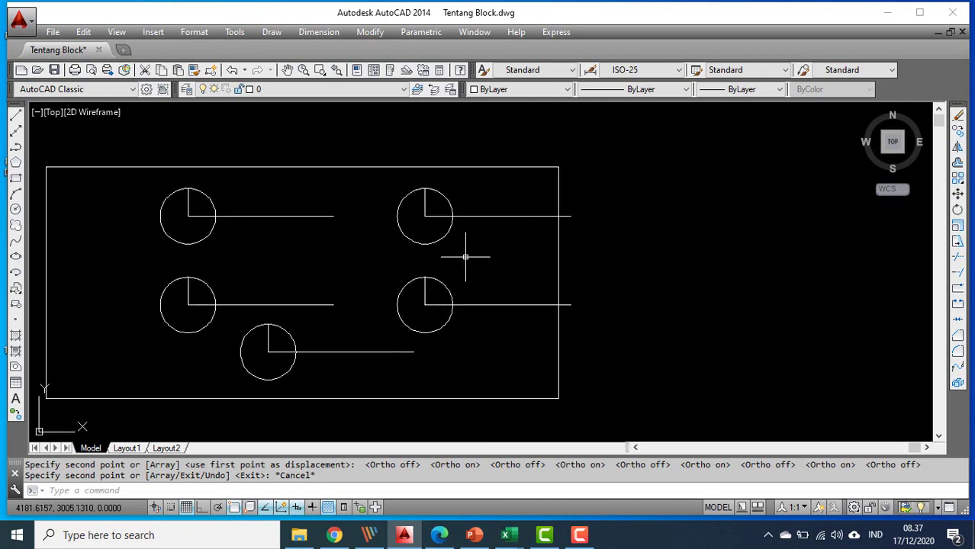
pyautogui.click(955, 259)
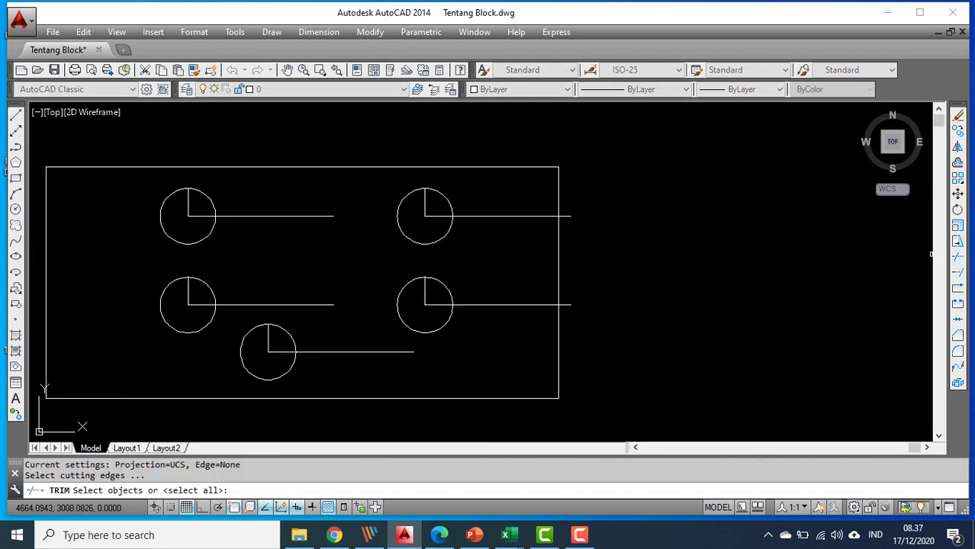
pyautogui.press('Return')
pyautogui.click(570, 197)
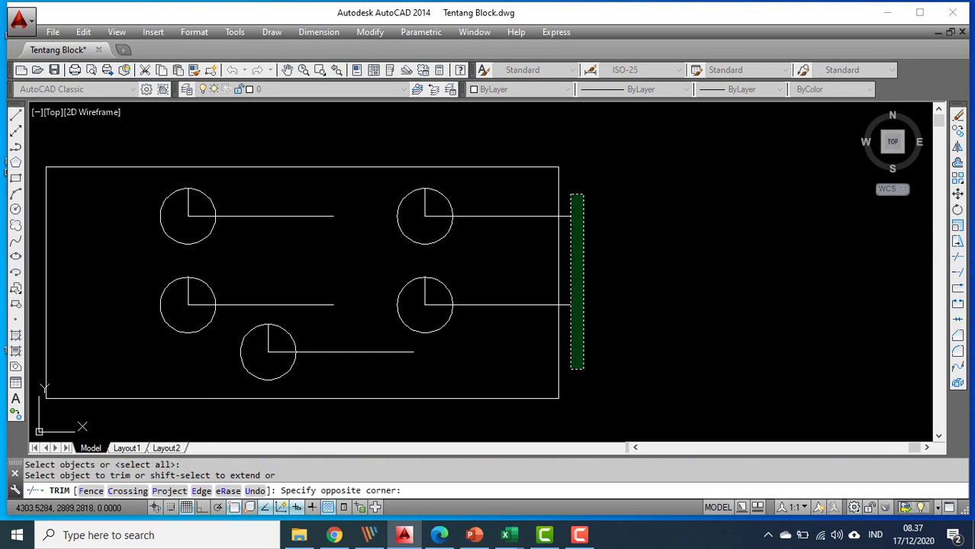
pyautogui.click(566, 331)
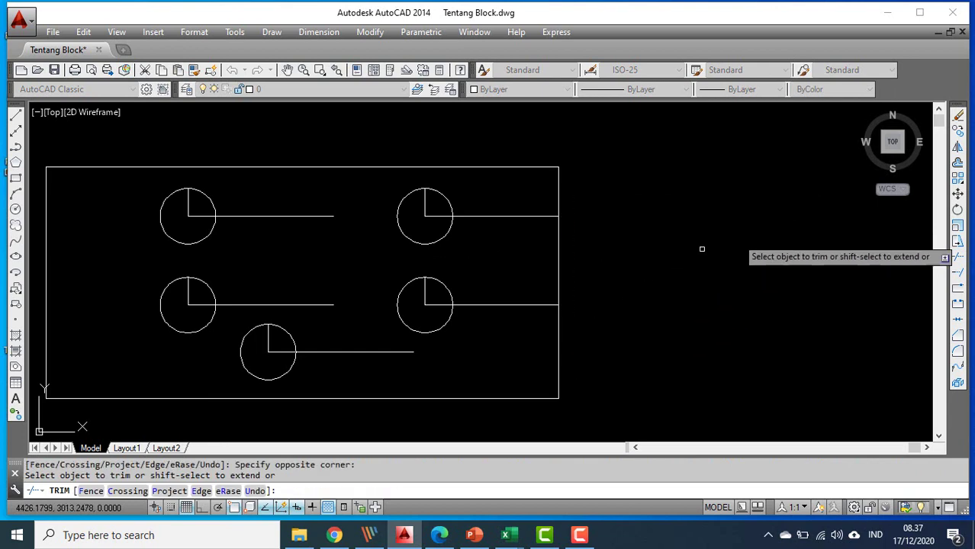
pyautogui.scroll(-2, 651, 224)
pyautogui.scroll(-2, 655, 224)
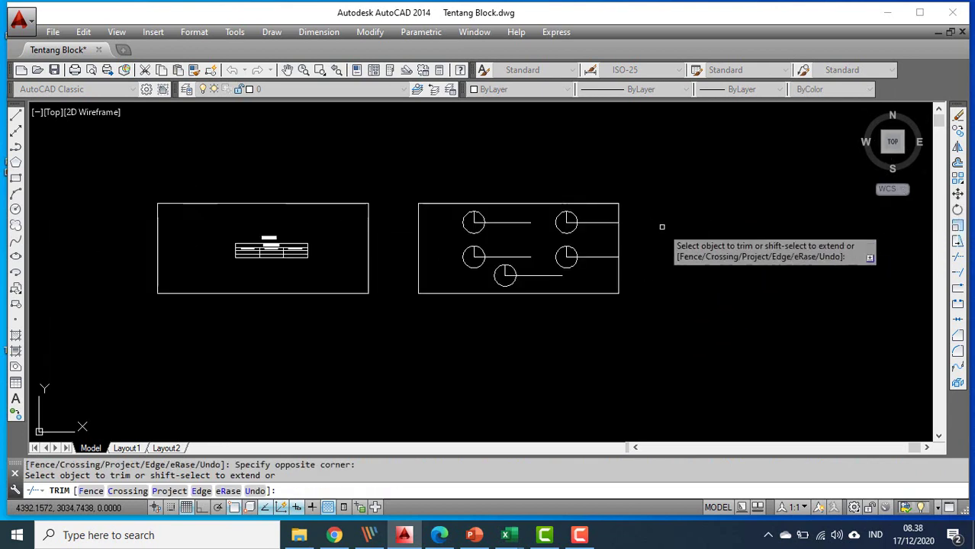
pyautogui.scroll(3, 496, 263)
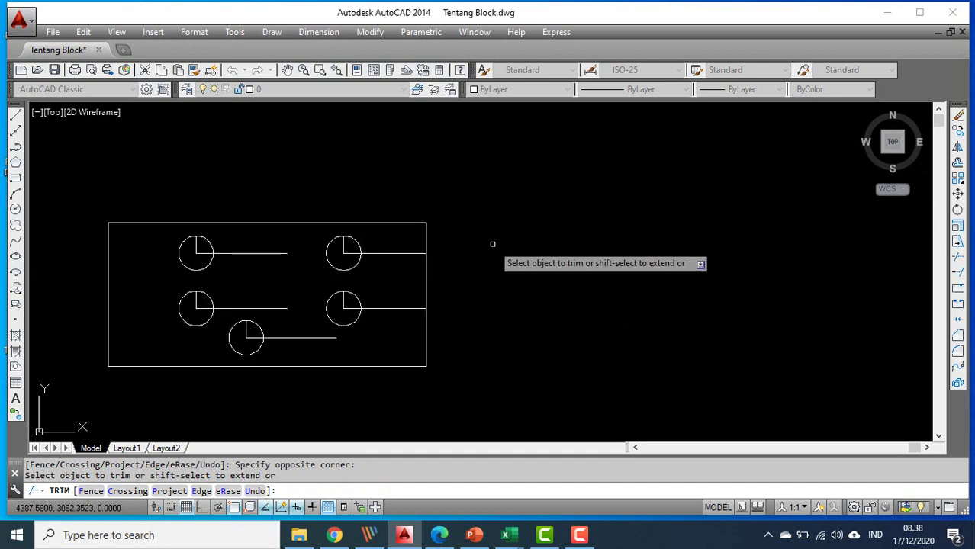
pyautogui.press('Escape')
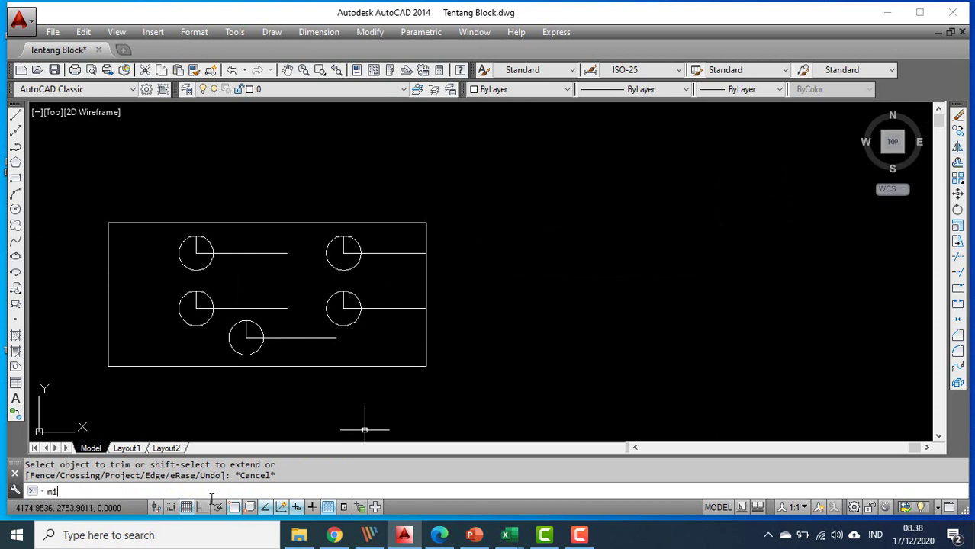
# Try to mirror the two right-hand circle-and-lines figures about the vertical line through the midpoints of the rectangle's top and bottom edges
pyautogui.press('Return')
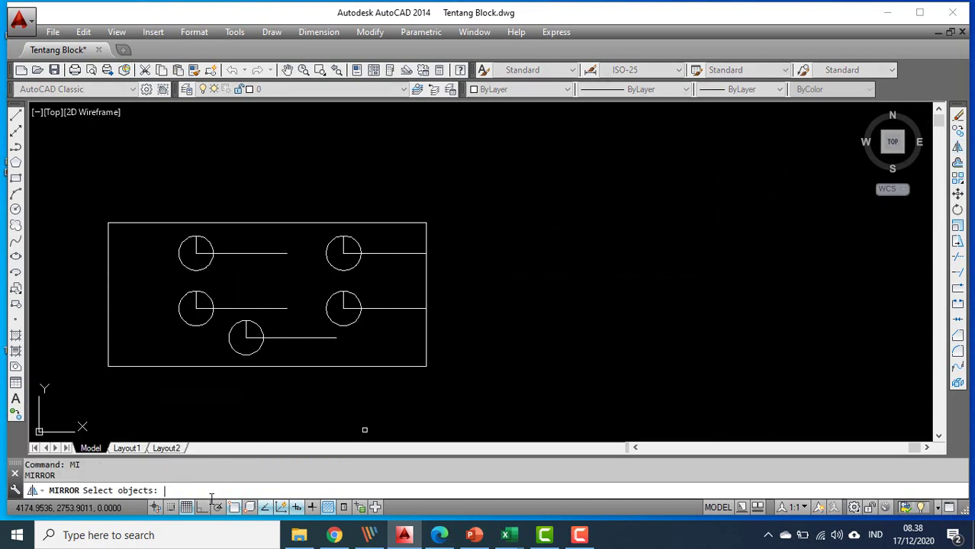
pyautogui.click(311, 233)
pyautogui.click(446, 332)
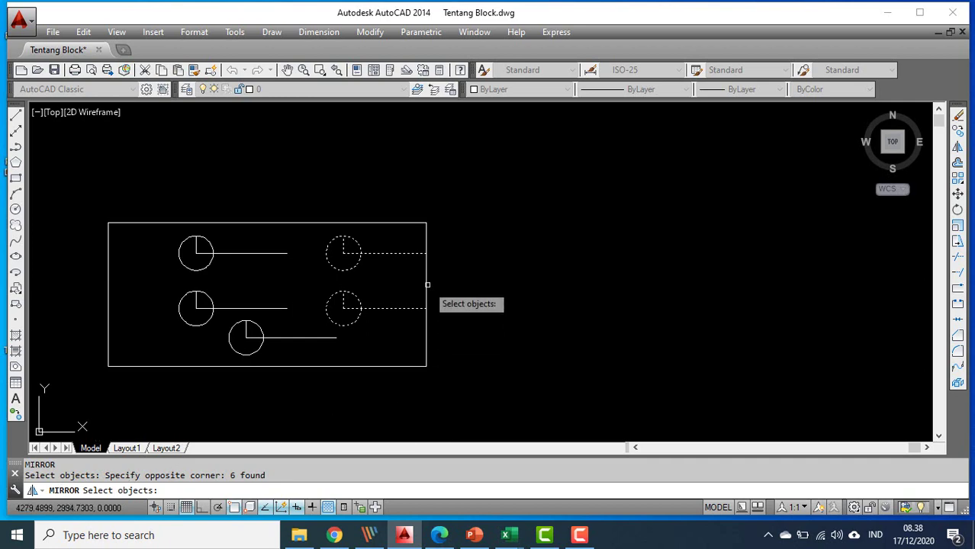
pyautogui.press('Return')
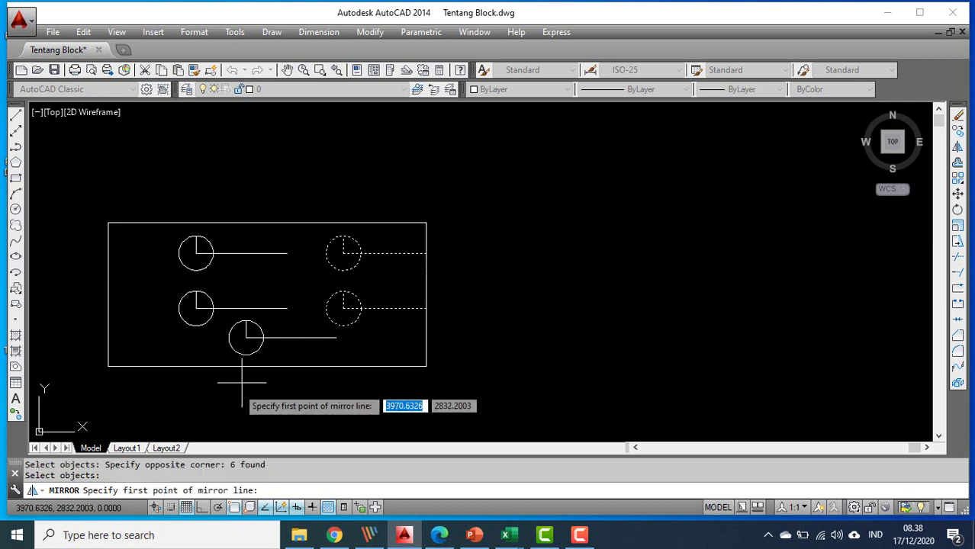
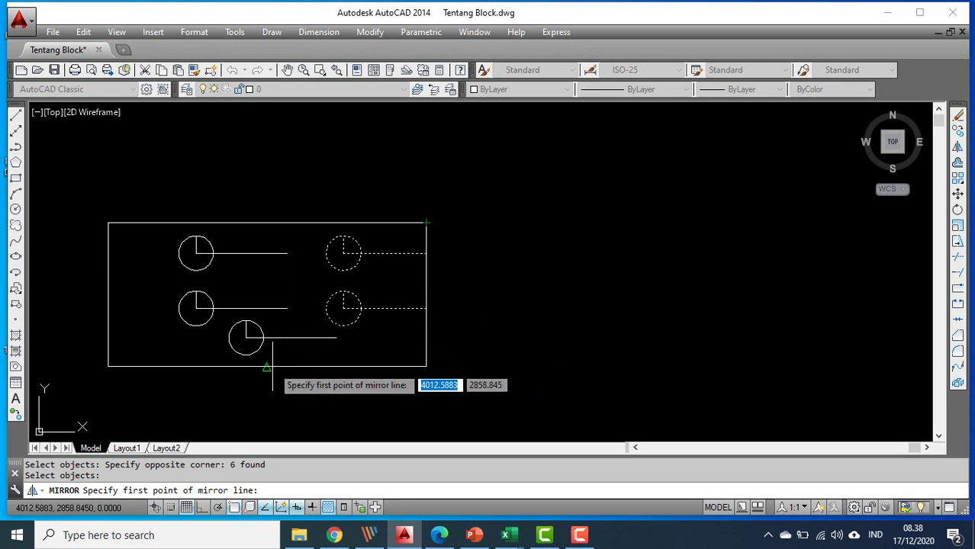
pyautogui.click(267, 223)
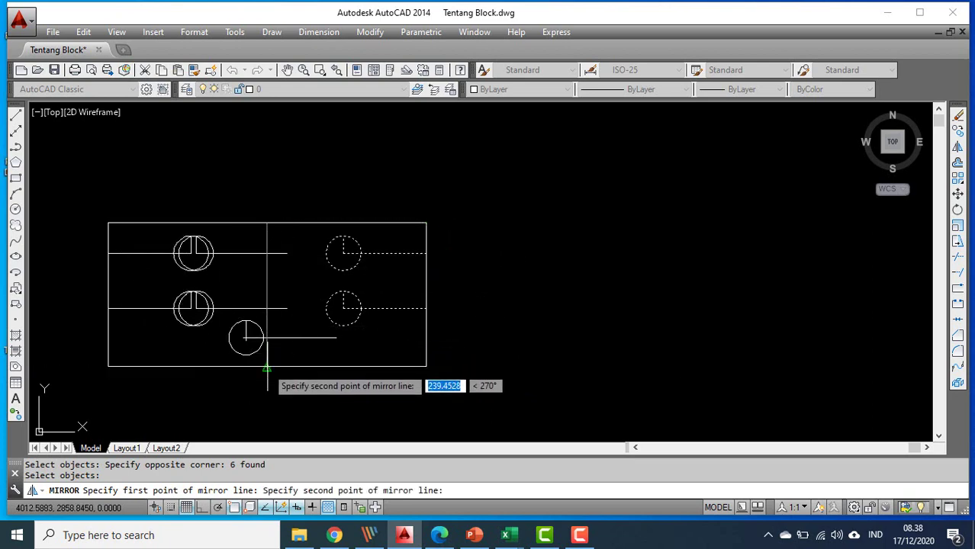
pyautogui.press('Escape')
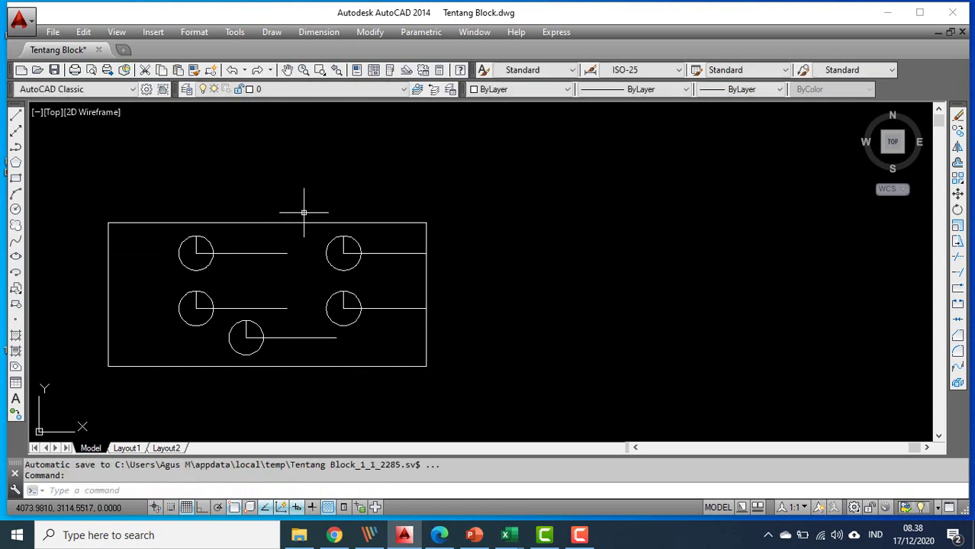
# Mirror the two right-hand circle-and-lines figures about the rectangle's right edge, keeping the source objects
pyautogui.click(956, 153)
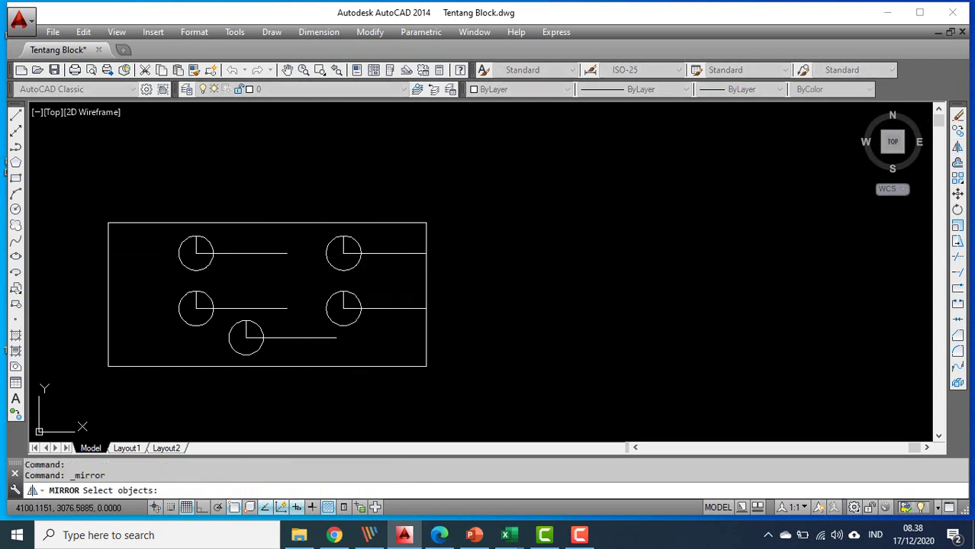
pyautogui.click(319, 235)
pyautogui.click(488, 328)
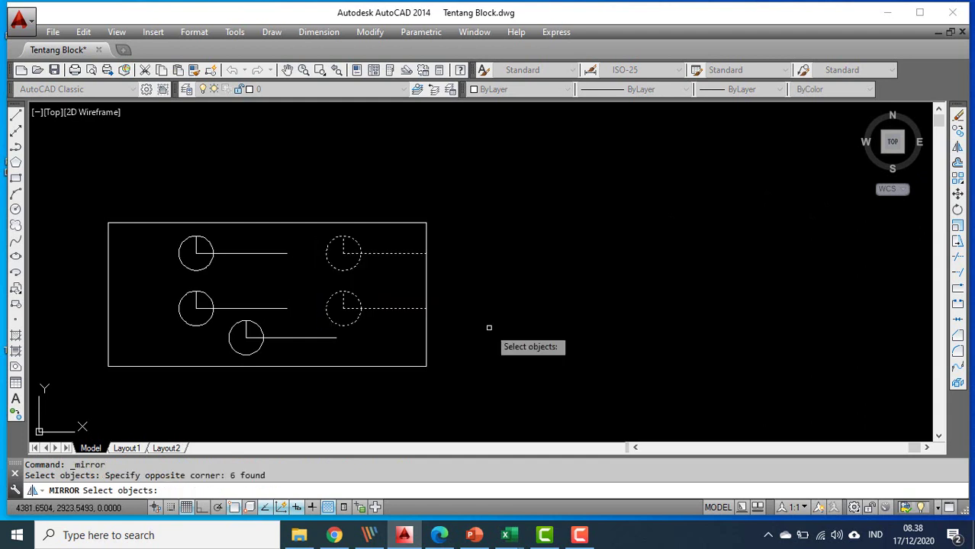
pyautogui.press('Return')
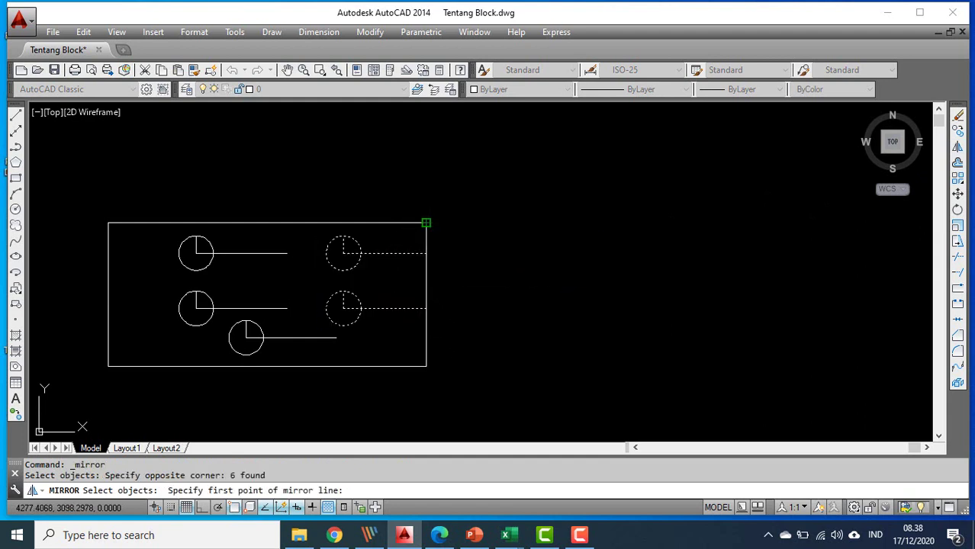
pyautogui.click(425, 223)
pyautogui.click(427, 363)
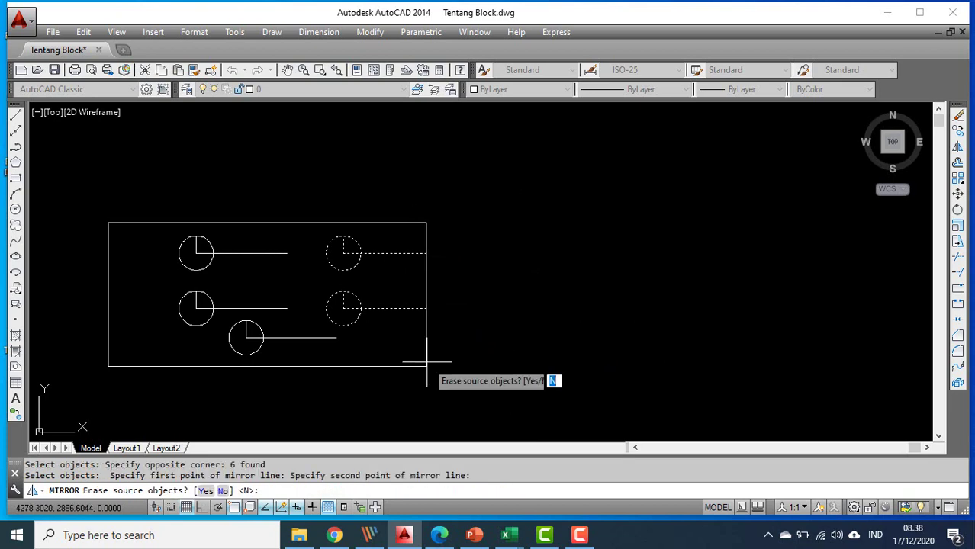
pyautogui.rightClick(490, 241)
pyautogui.click(504, 246)
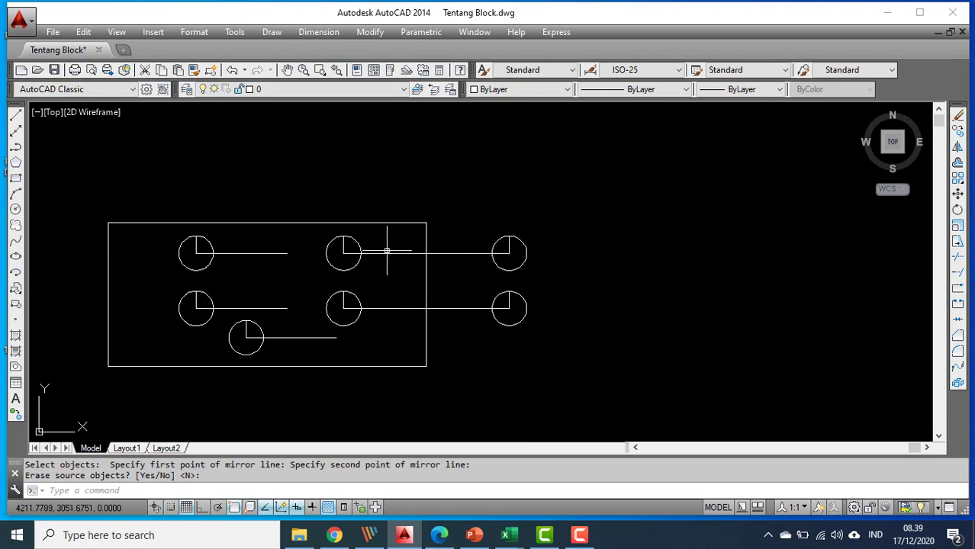
# Mirror the two circle-and-lines figures outside the rectangle about a sloped line beside them, 280 units long at 300°, keeping the source objects
pyautogui.click(958, 148)
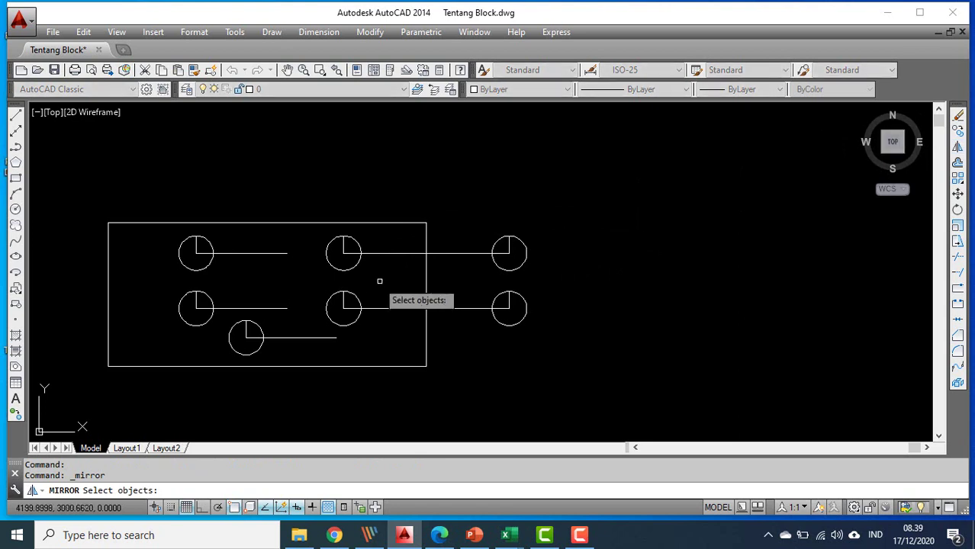
pyautogui.click(405, 226)
pyautogui.click(581, 344)
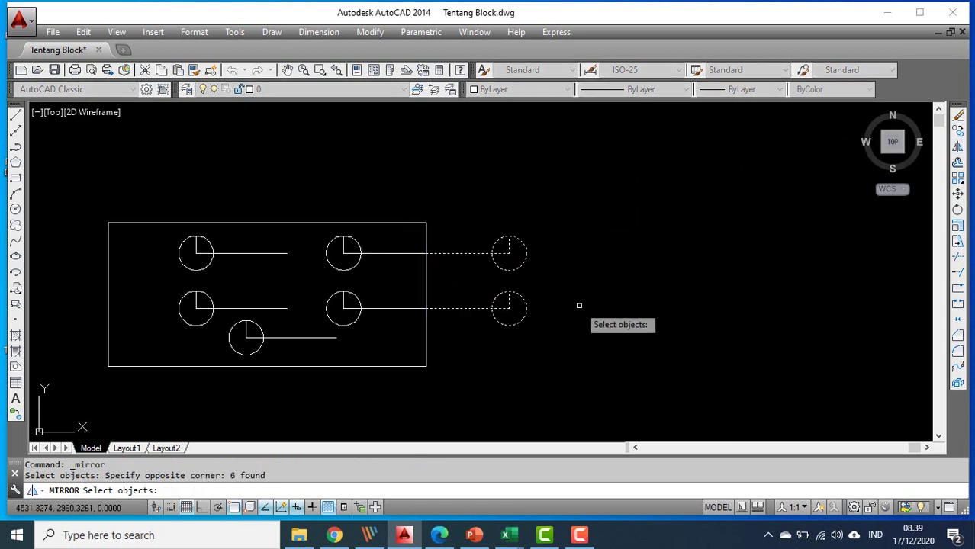
pyautogui.press('Return')
pyautogui.click(536, 221)
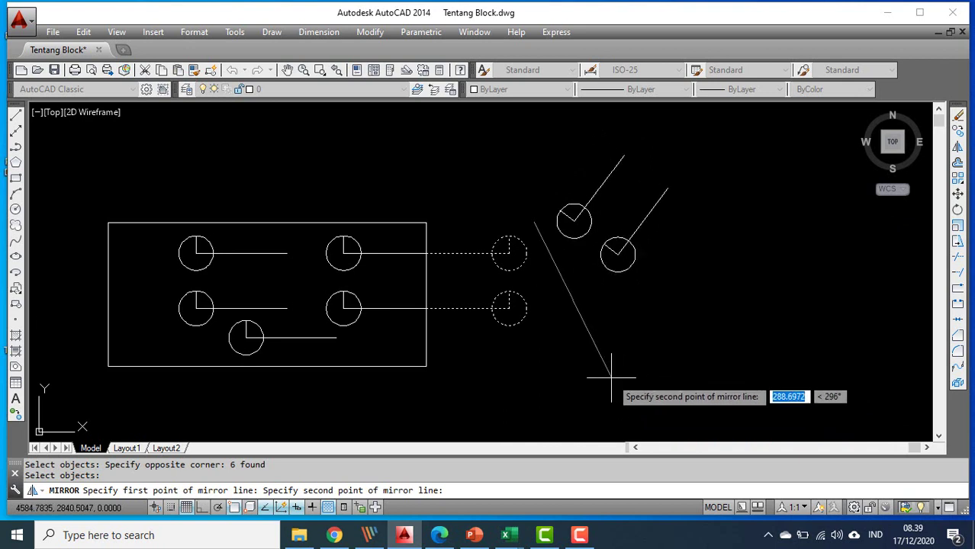
pyautogui.write('@ ')
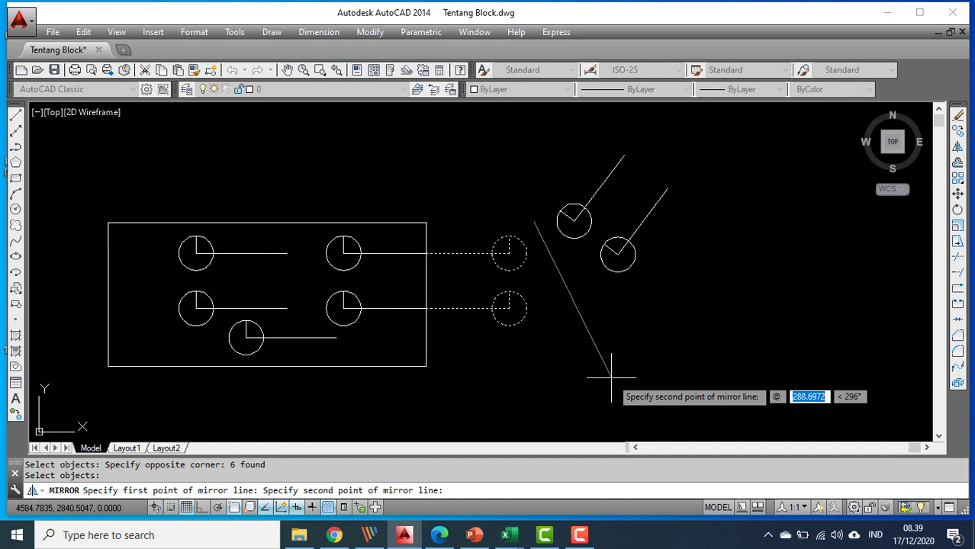
pyautogui.write('28')
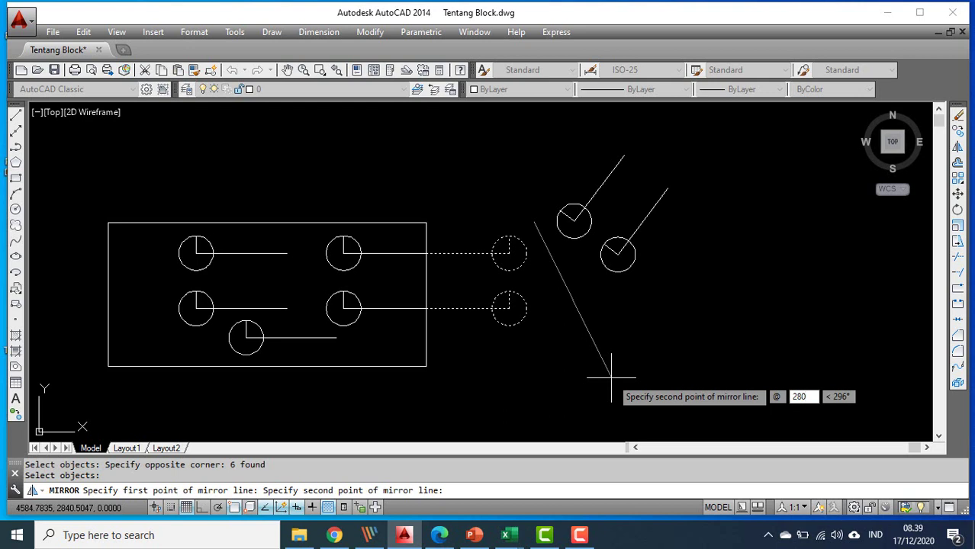
pyautogui.write('0')
pyautogui.press('Tab')
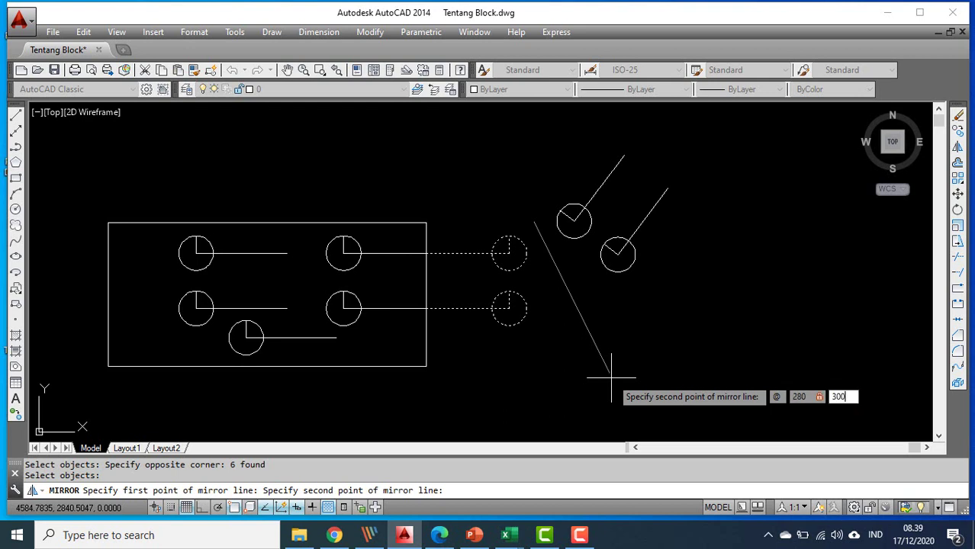
pyautogui.press('Return')
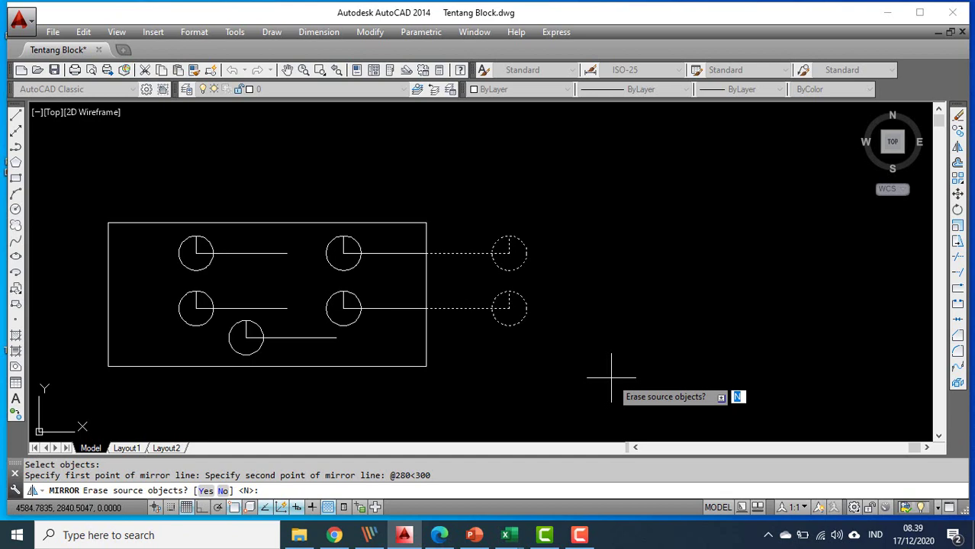
pyautogui.press('Return')
pyautogui.press('Return')
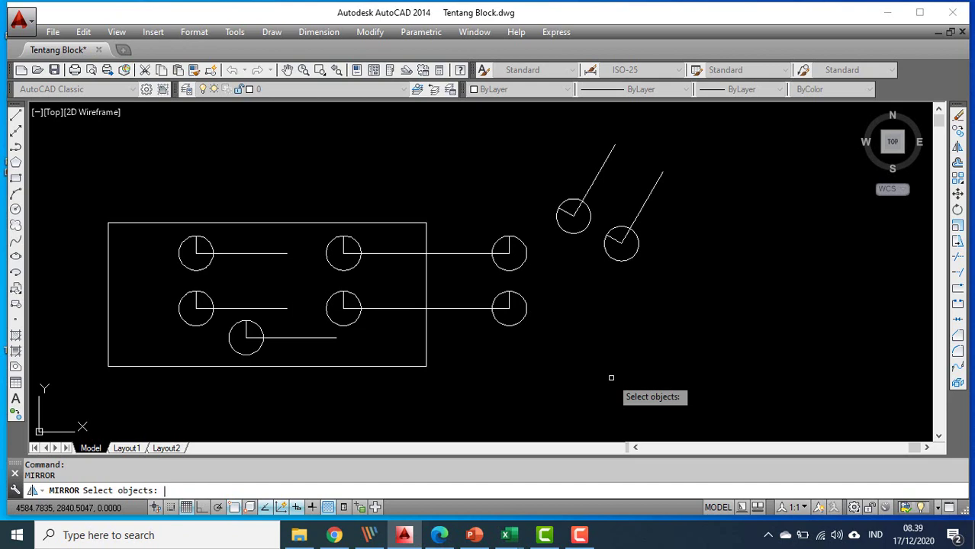
pyautogui.scroll(-2, 718, 268)
pyautogui.moveTo(695, 278); pyautogui.dragTo(656, 294, button='middle')
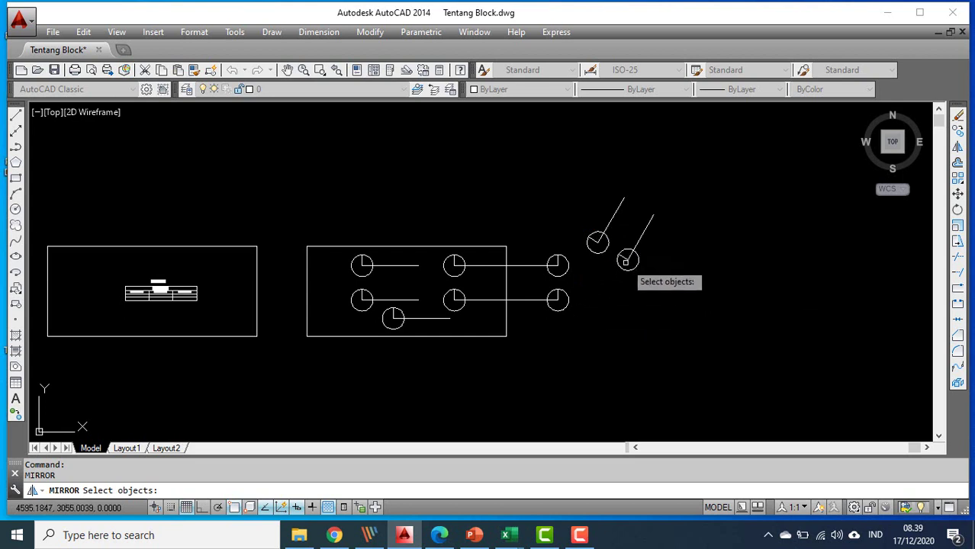
pyautogui.scroll(2, 631, 265)
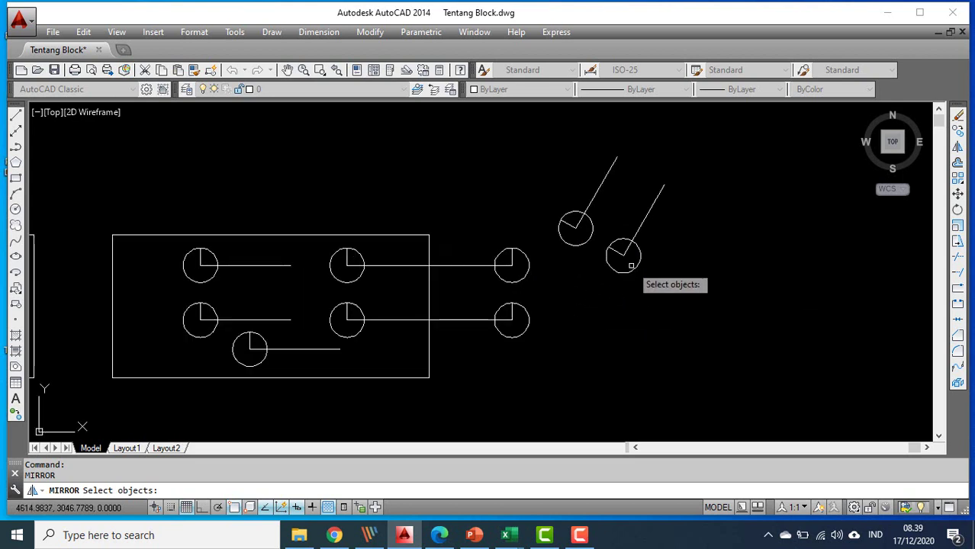
pyautogui.scroll(-2, 631, 265)
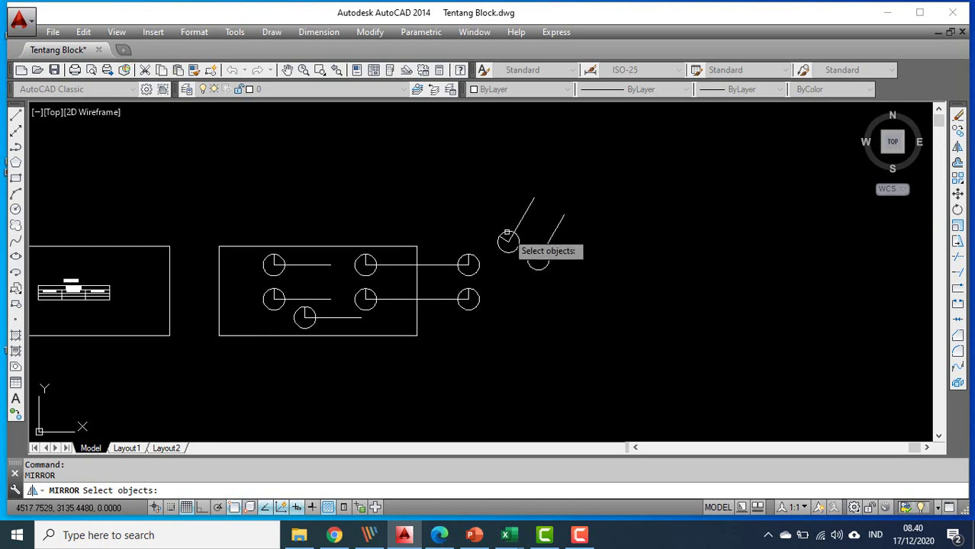
pyautogui.scroll(-2, 506, 229)
pyautogui.moveTo(505, 227); pyautogui.dragTo(579, 244, button='middle')
pyautogui.scroll(4, 336, 267)
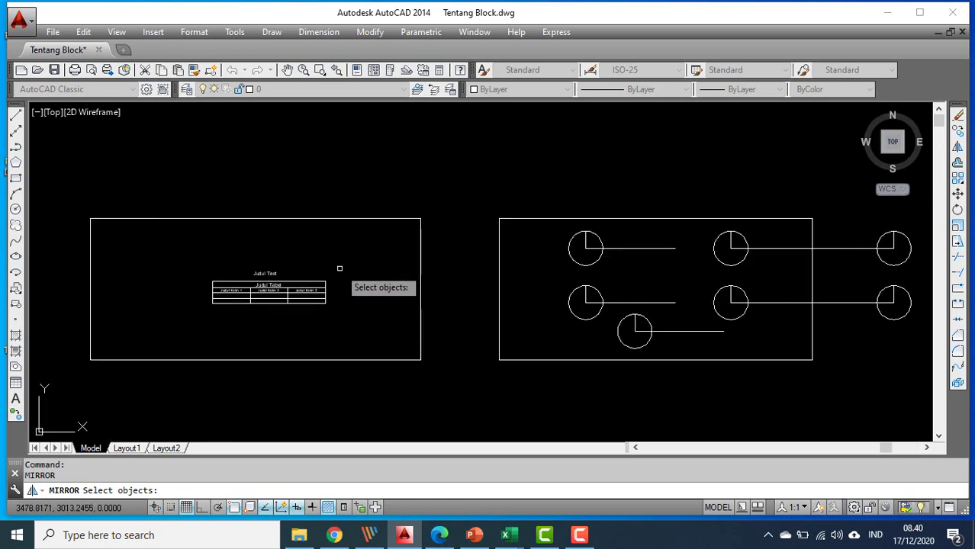
pyautogui.moveTo(339, 269)
pyautogui.mouseDown(button='middle')
pyautogui.moveTo(570, 285)
pyautogui.moveTo(509, 285)
pyautogui.moveTo(638, 233)
pyautogui.mouseUp(button='middle')
pyautogui.scroll(4, 508, 282)
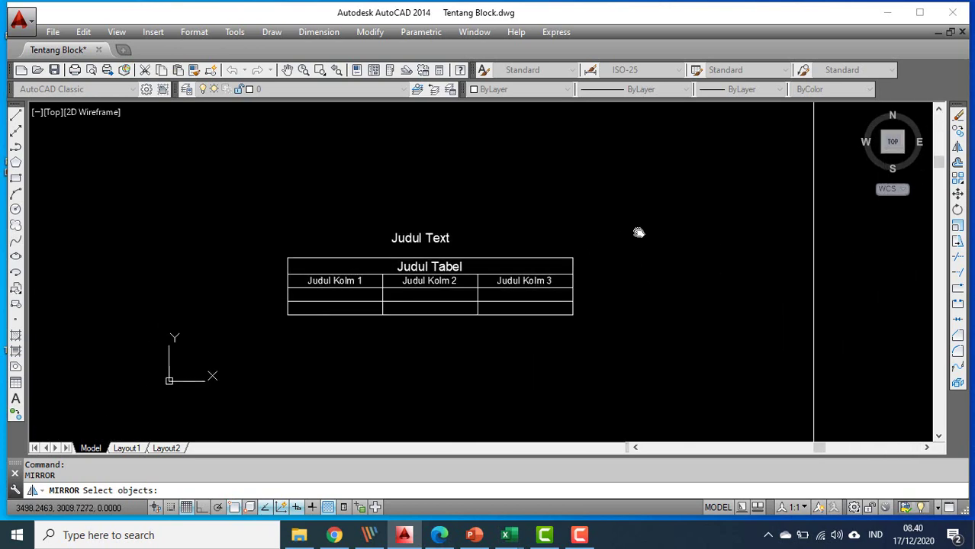
pyautogui.scroll(-2, 639, 232)
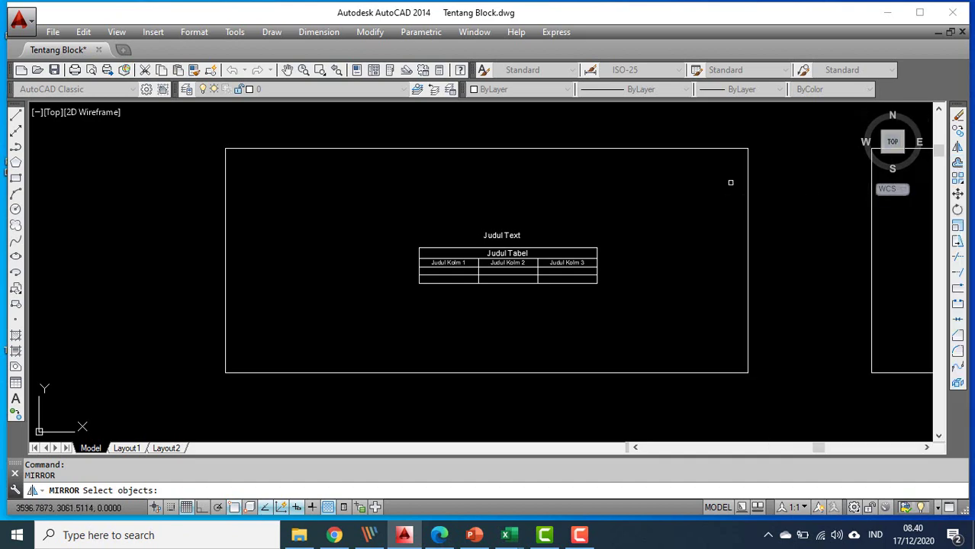
pyautogui.press('Escape')
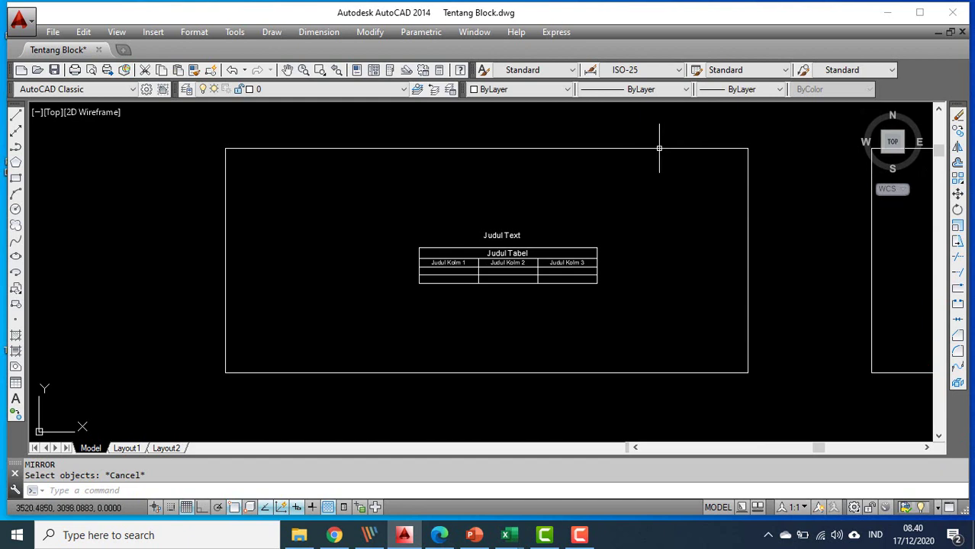
# Delete the Judul Text heading and the Judul Tabel table from inside the left-hand rectangle
pyautogui.click(659, 148)
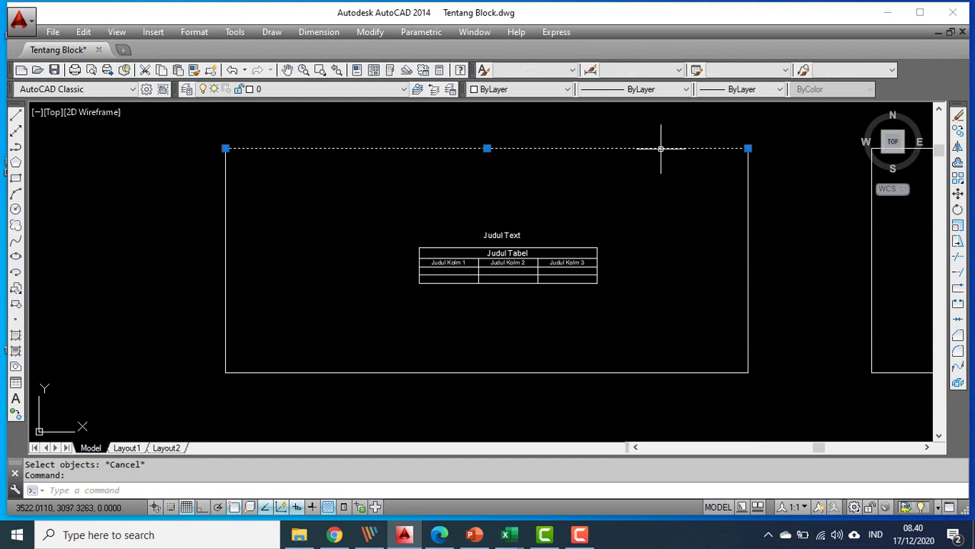
pyautogui.press('Escape')
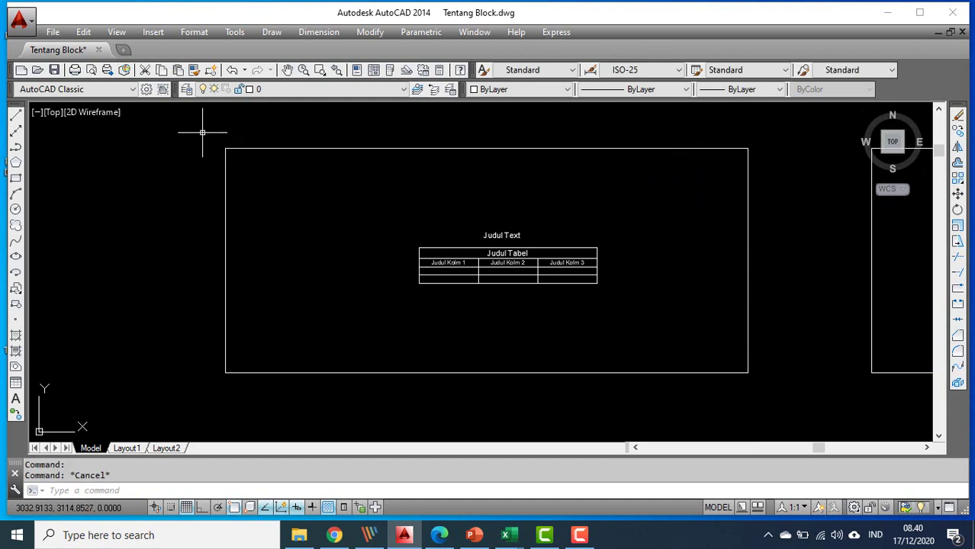
pyautogui.click(205, 131)
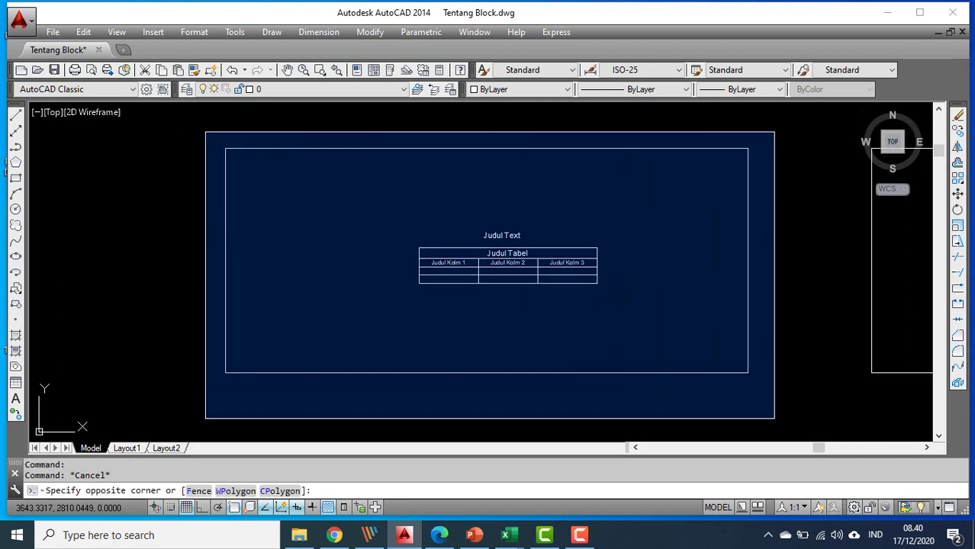
pyautogui.click(530, 294)
pyautogui.click(352, 200)
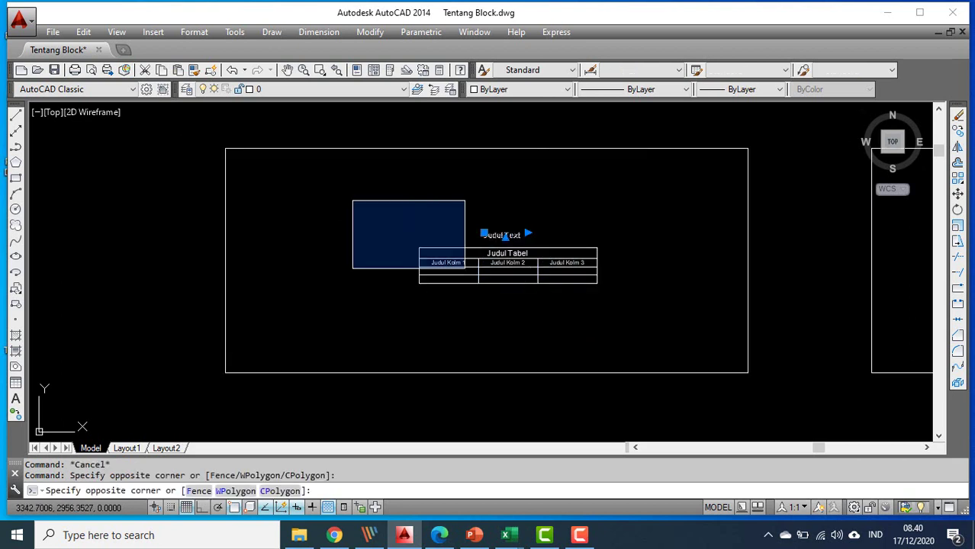
pyautogui.click(684, 327)
pyautogui.press('Delete')
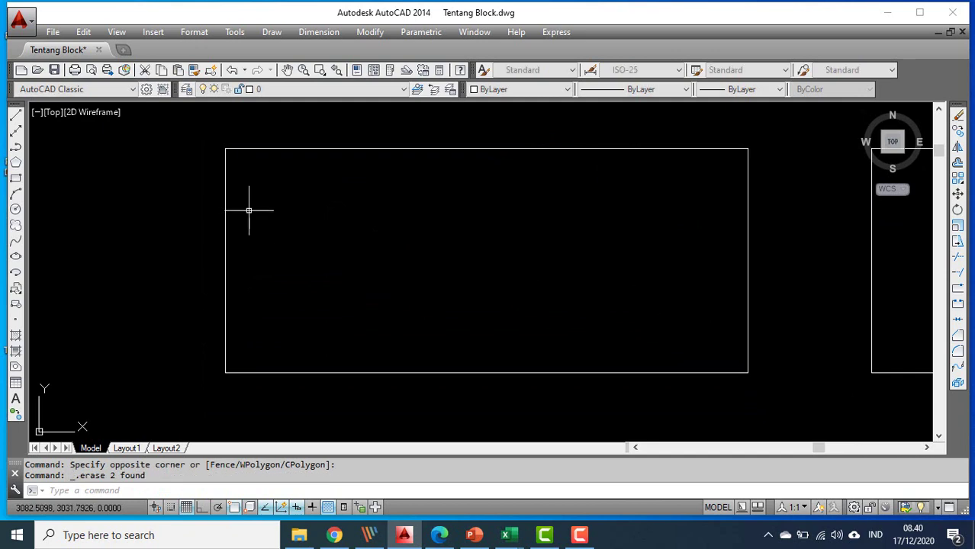
# Select all four edge lines of the left-hand rectangle
pyautogui.click(203, 126)
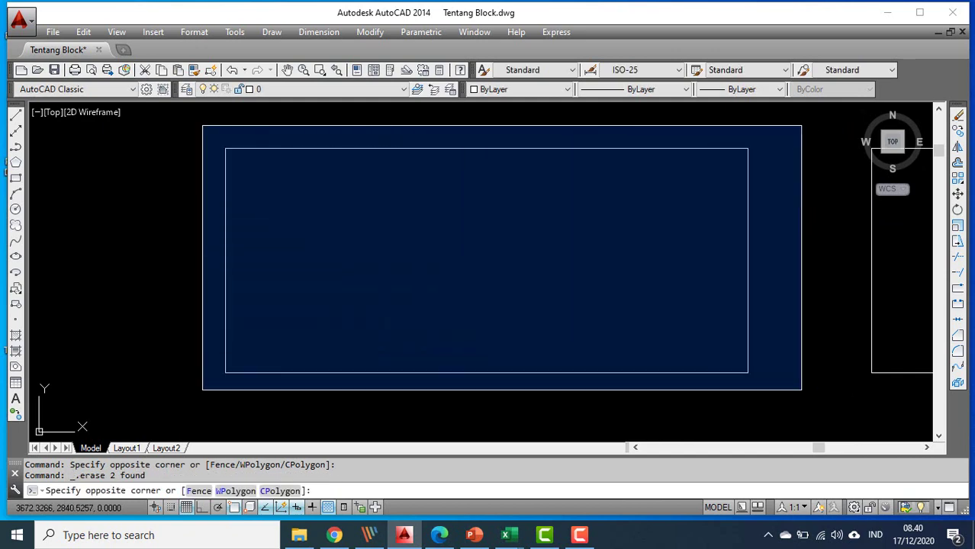
pyautogui.click(839, 375)
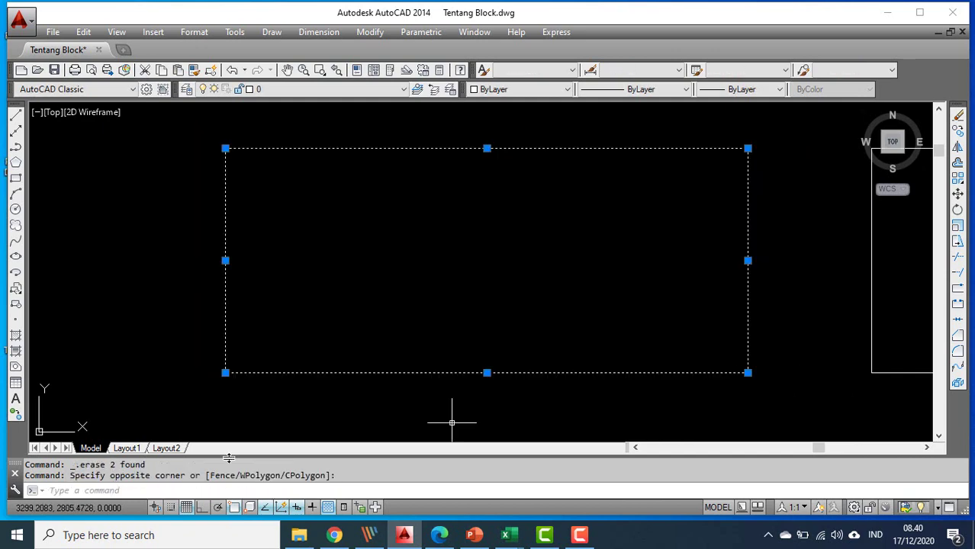
# Convert the four lines of the large empty rectangle into a single region
pyautogui.click(15, 367)
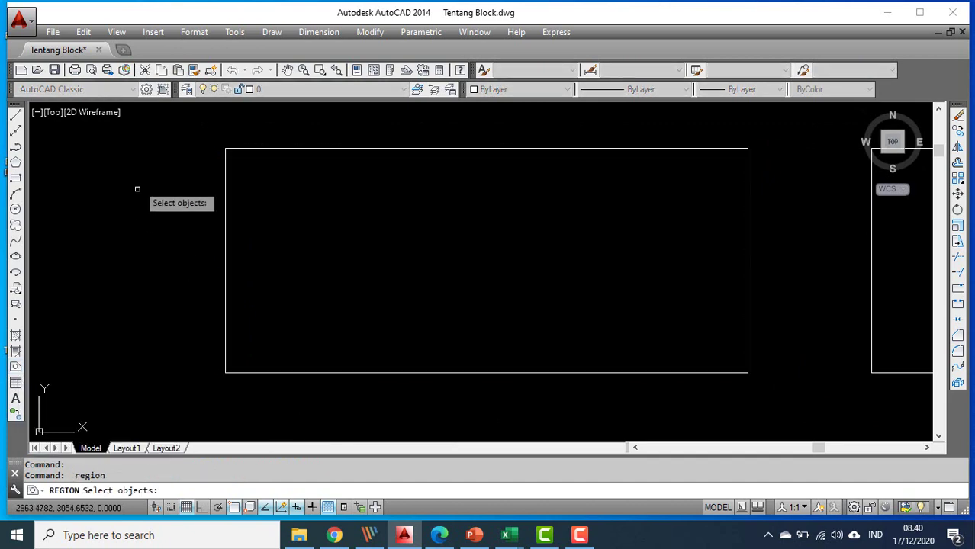
pyautogui.click(193, 125)
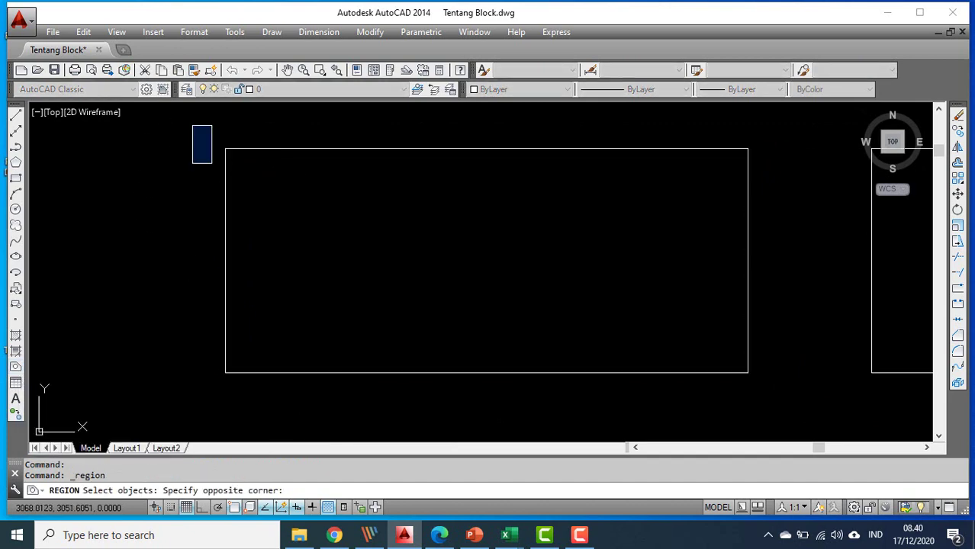
pyautogui.click(770, 405)
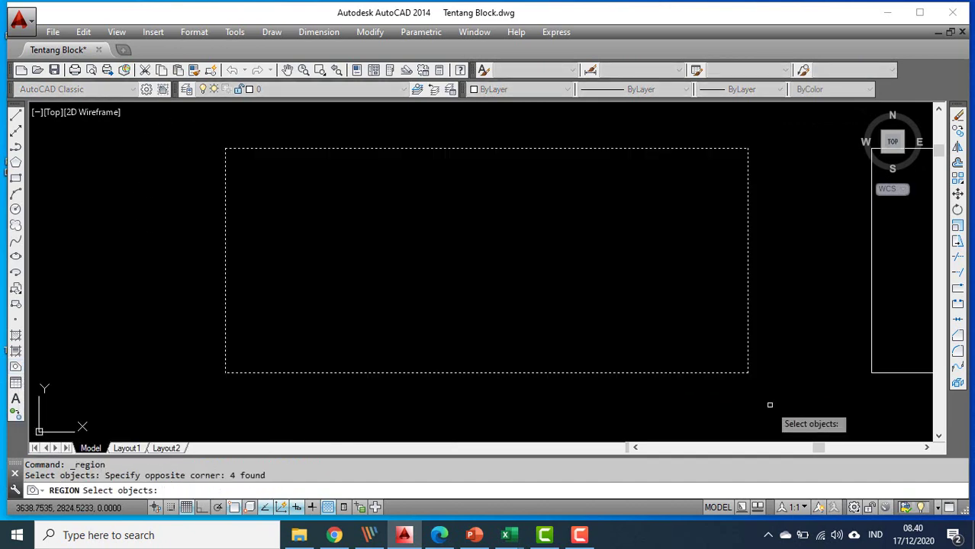
pyautogui.press('Return')
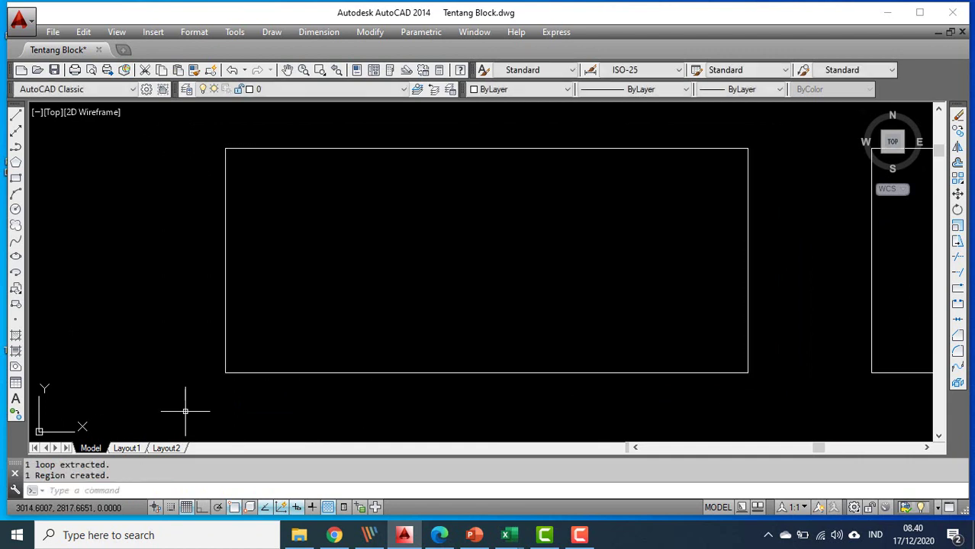
pyautogui.click(238, 373)
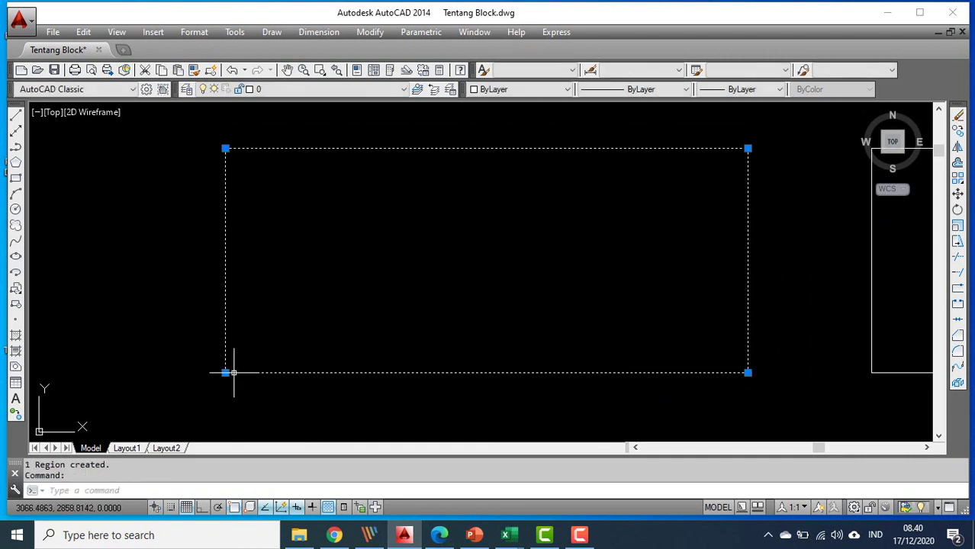
pyautogui.press('Escape')
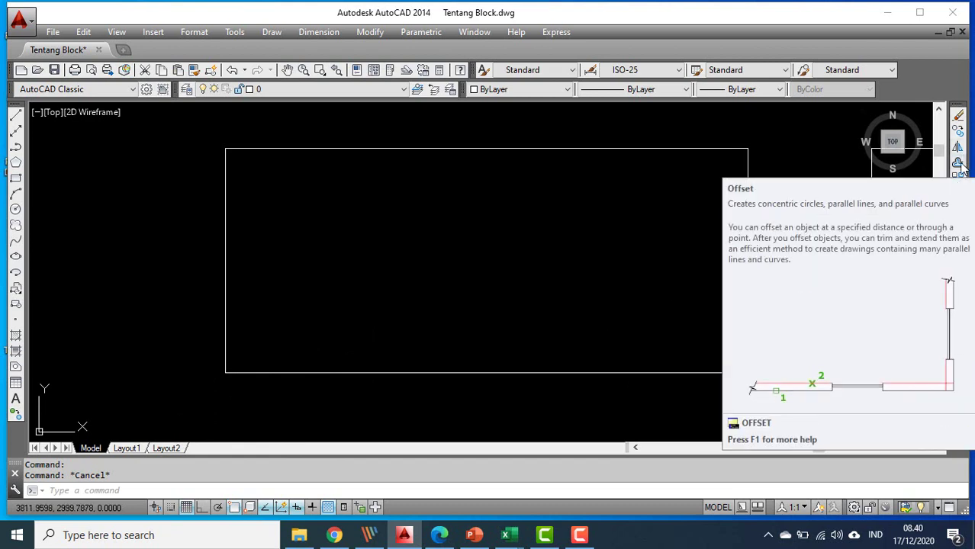
# Try to offset the rectangular region by a distance of 20, picking its left edge
pyautogui.click(959, 164)
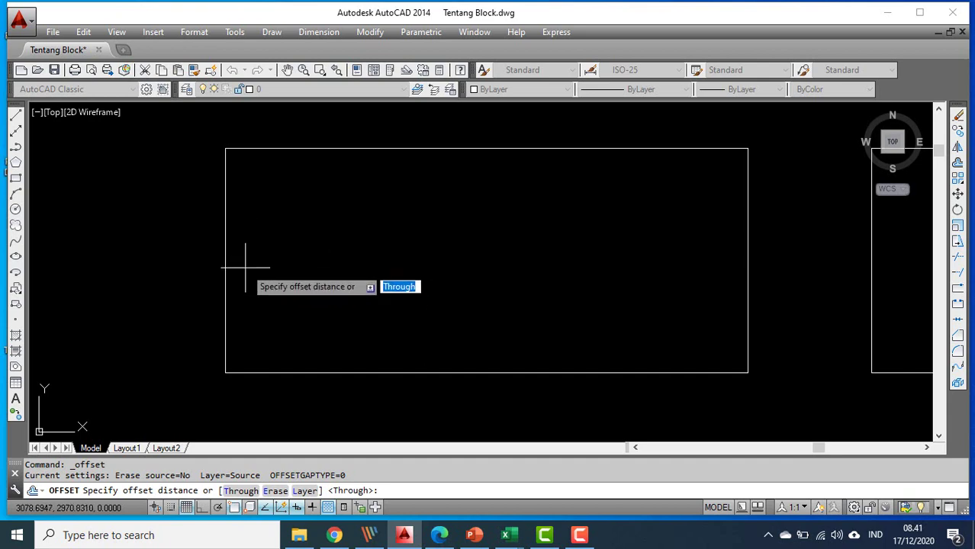
pyautogui.write('20')
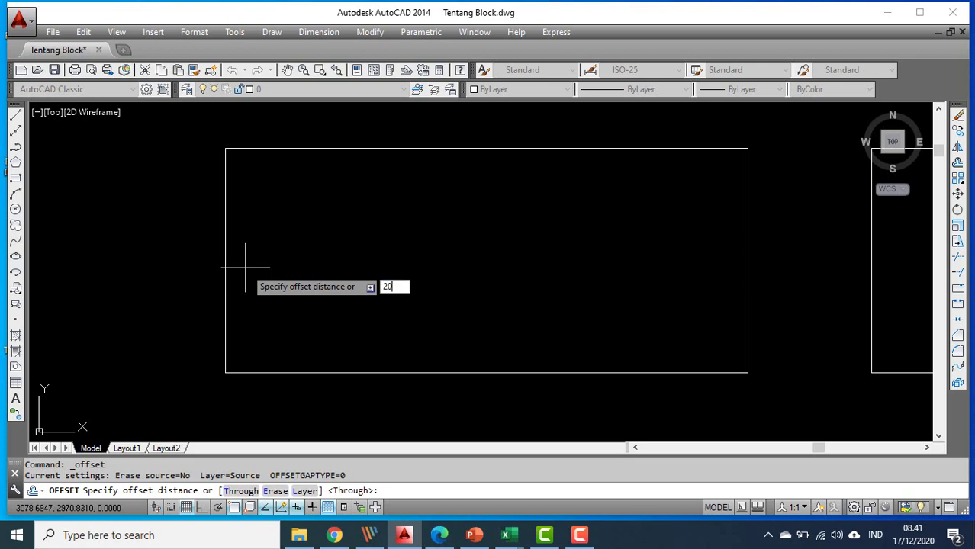
pyautogui.press('Return')
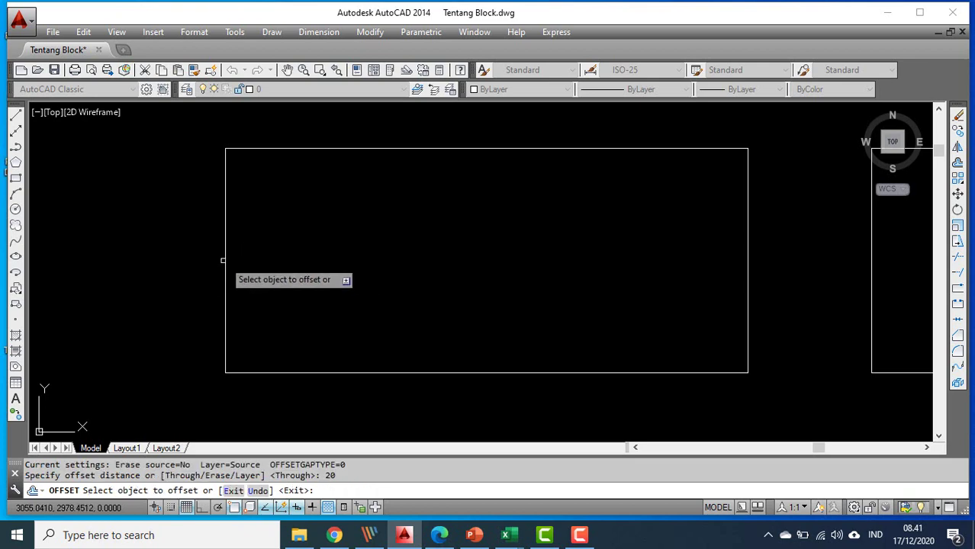
pyautogui.click(225, 260)
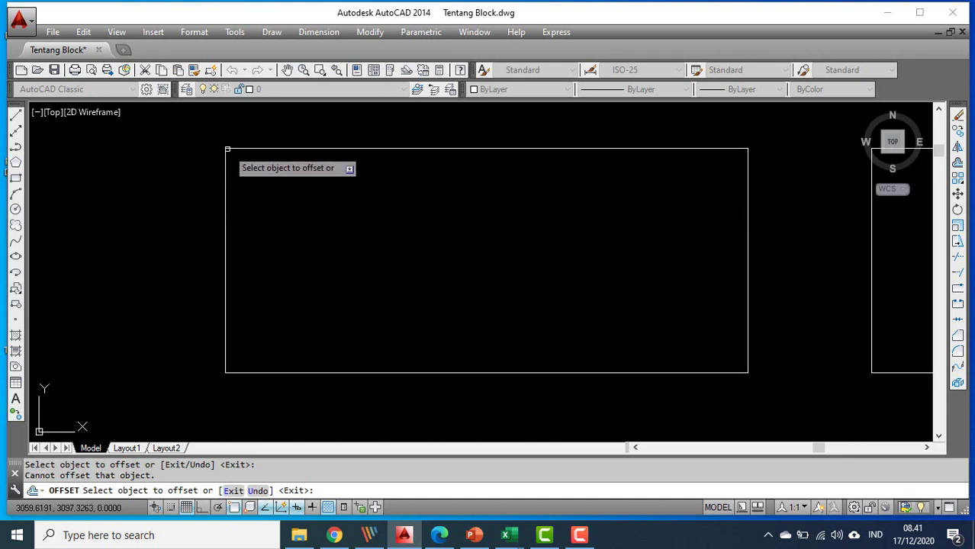
pyautogui.click(281, 273)
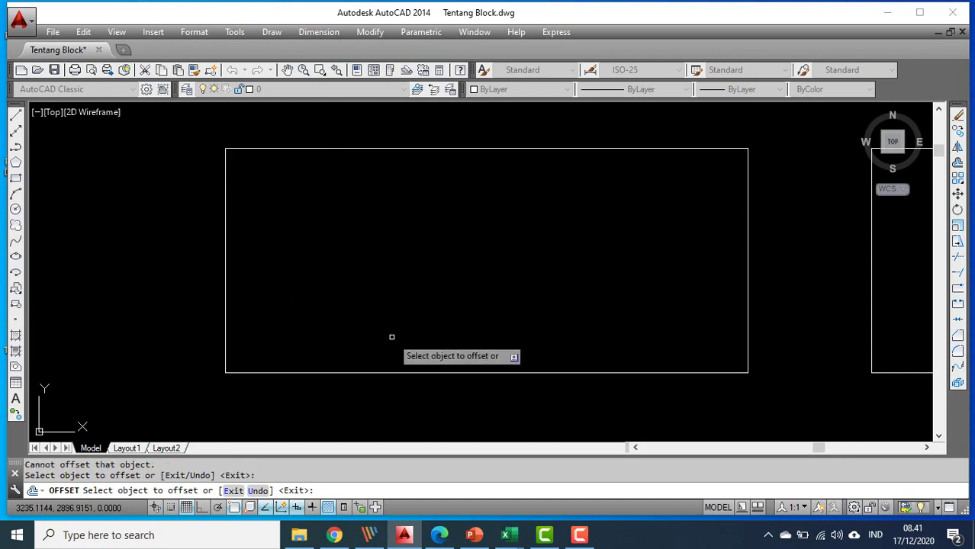
pyautogui.press('Return')
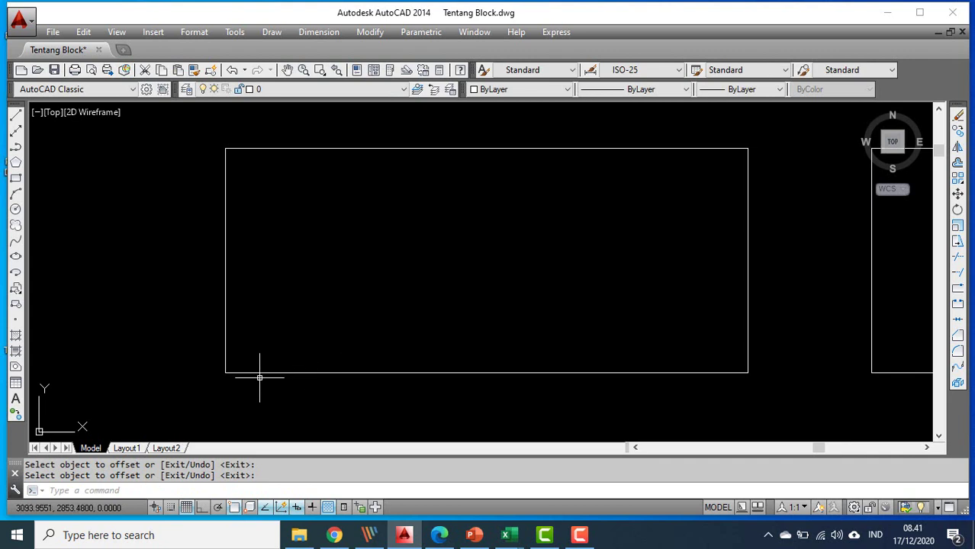
# Try the offset of the region again at distance 20, picking its bottom edge
pyautogui.click(958, 163)
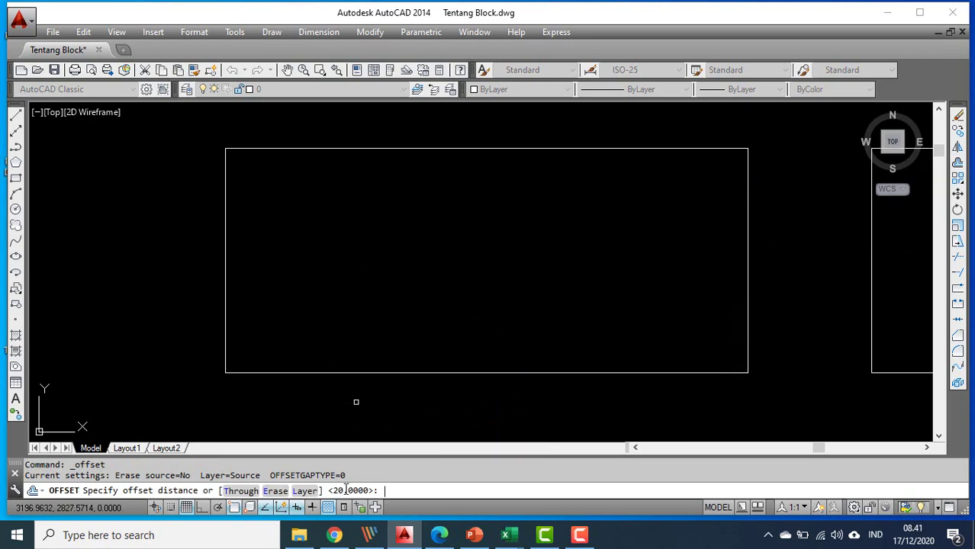
pyautogui.press('Return')
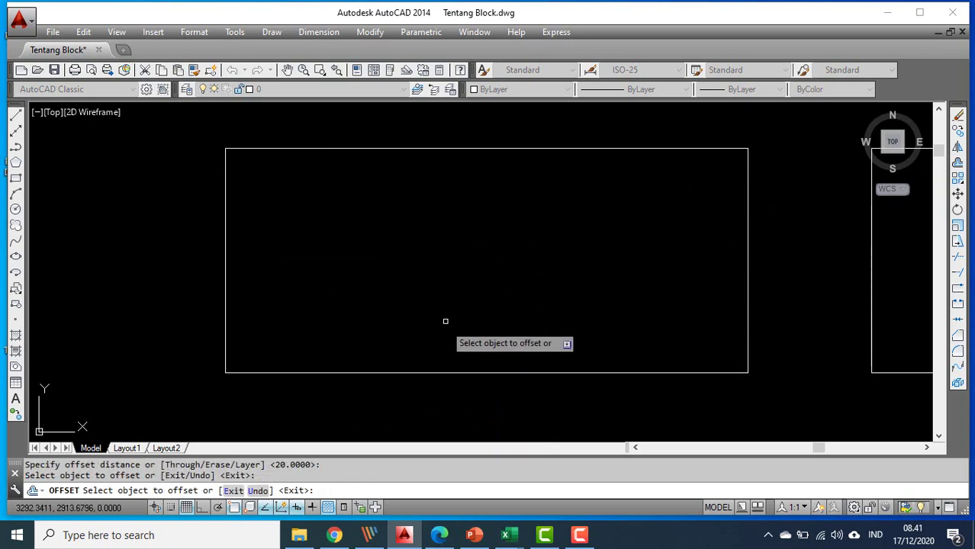
pyautogui.click(426, 373)
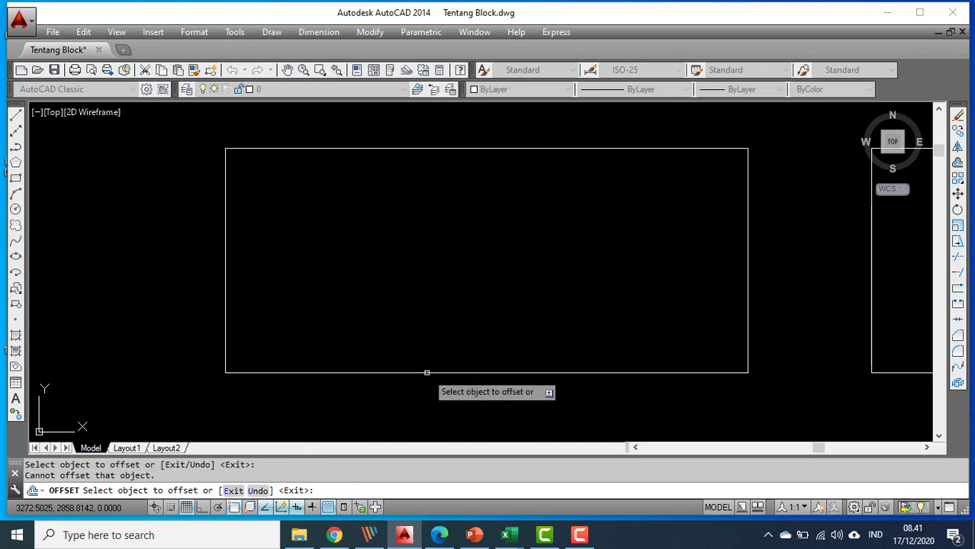
pyautogui.press('Escape')
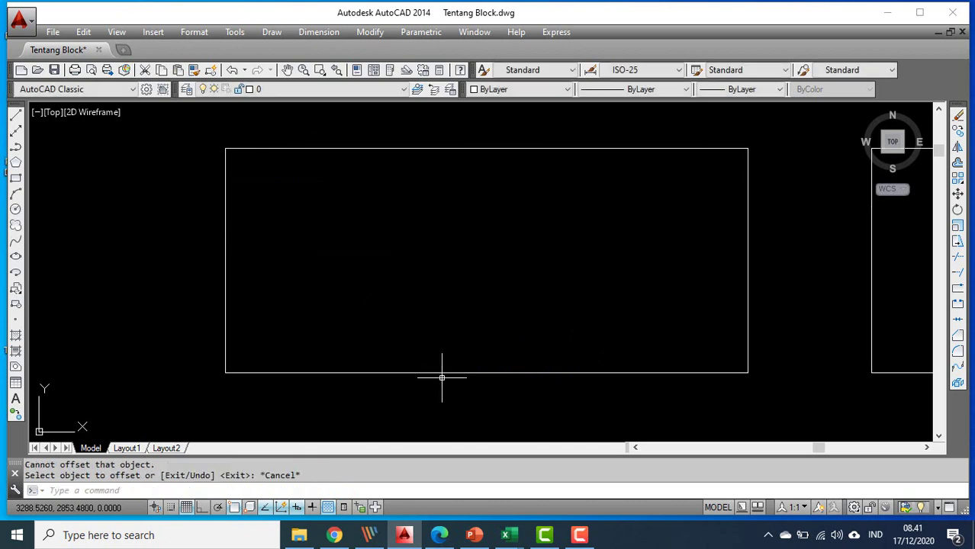
# Regenerate the model and retry offsetting the region by 20 from its left edge
pyautogui.write('re')
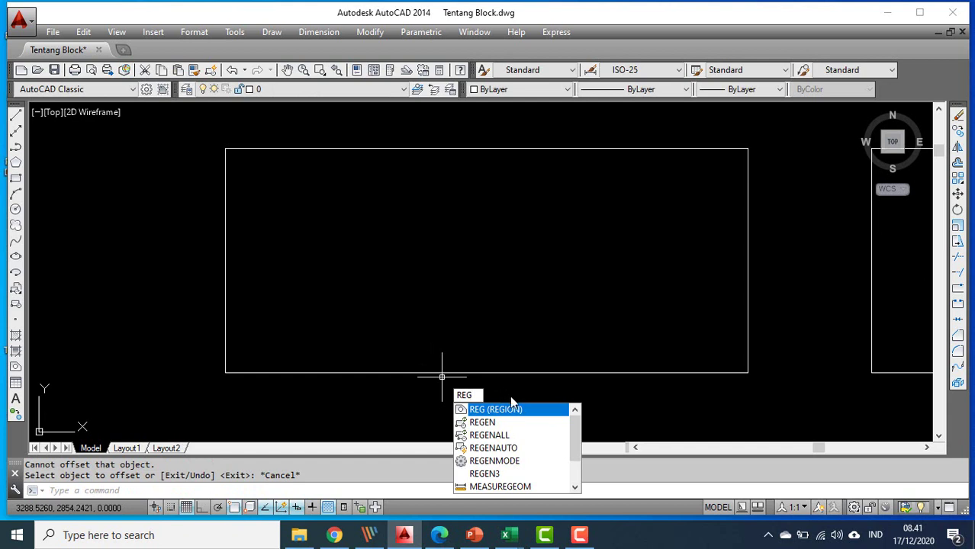
pyautogui.click(482, 422)
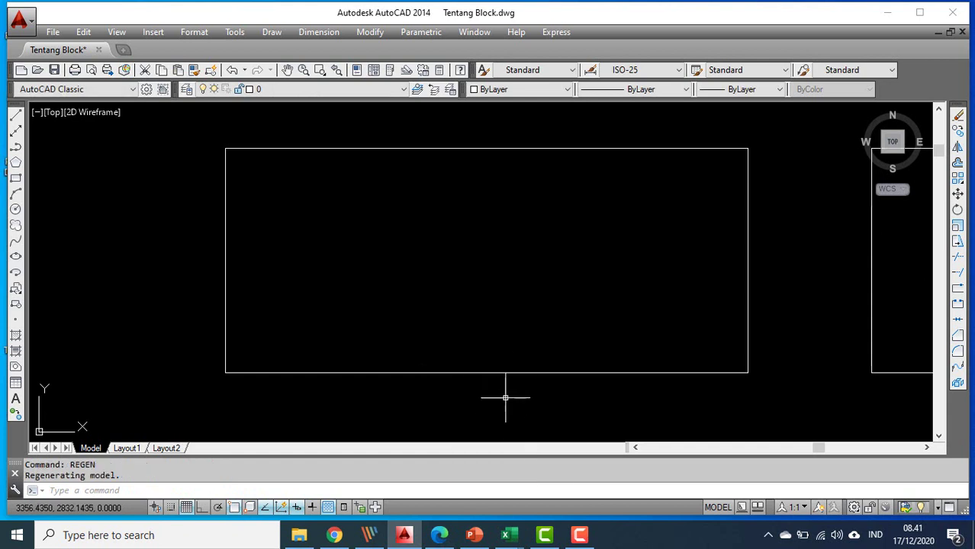
pyautogui.moveTo(521, 365)
pyautogui.mouseDown(button='middle')
pyautogui.moveTo(365, 367)
pyautogui.moveTo(435, 370)
pyautogui.mouseUp(button='middle')
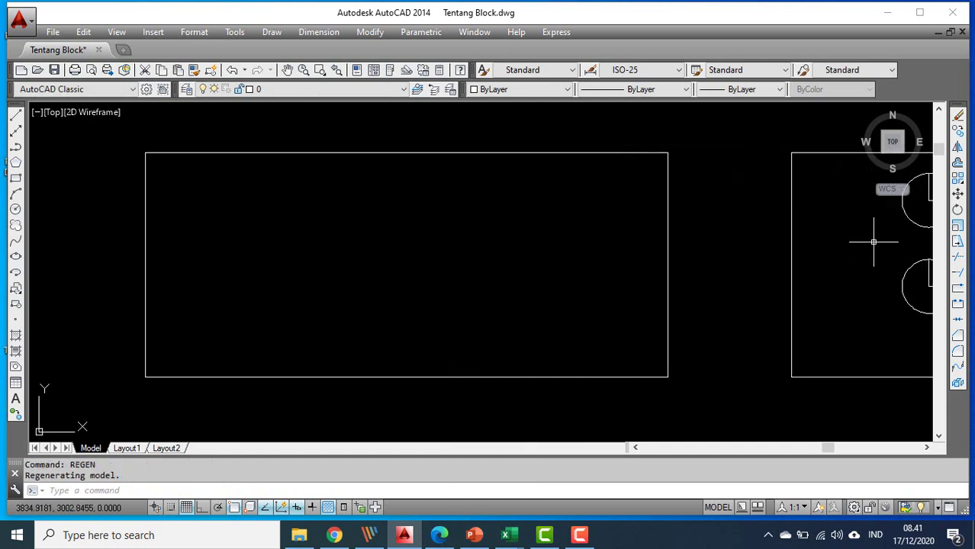
pyautogui.click(958, 163)
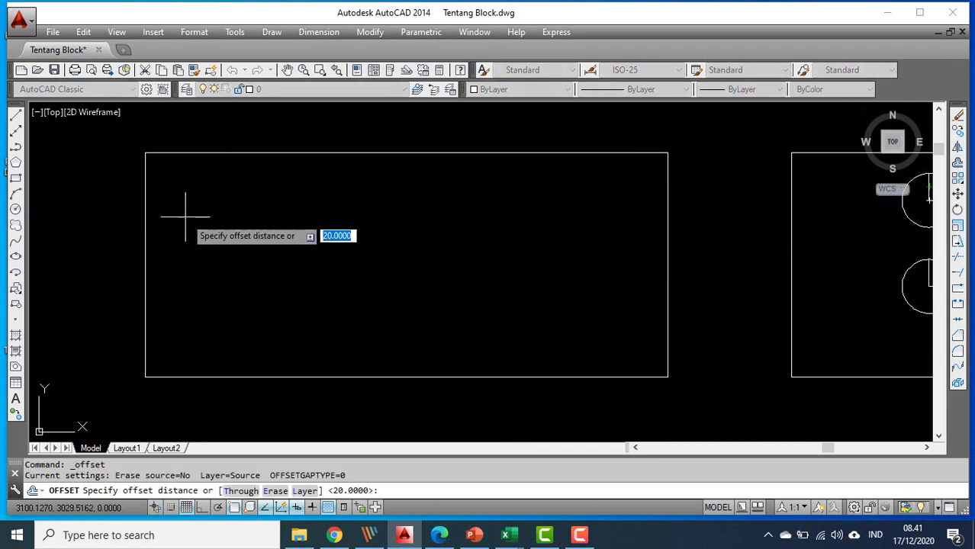
pyautogui.press('Return')
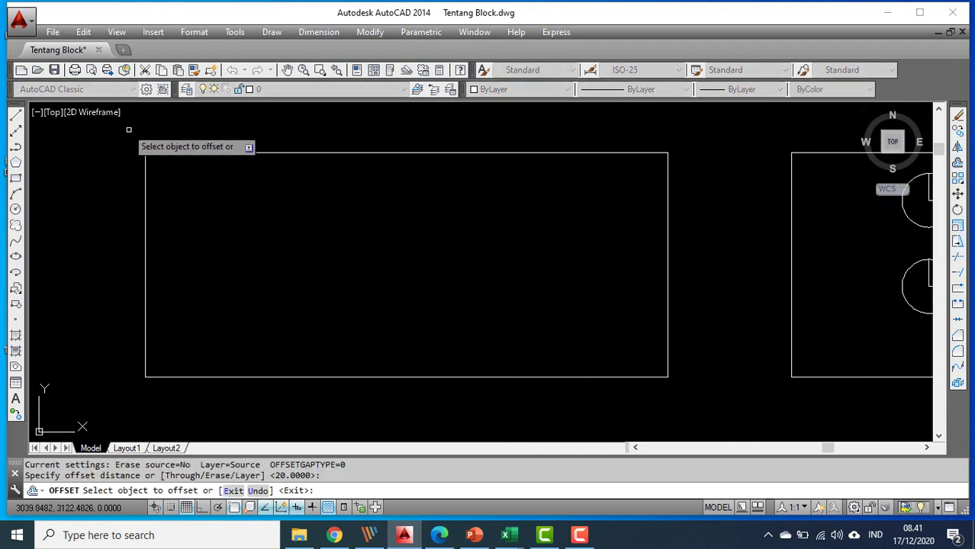
pyautogui.click(145, 304)
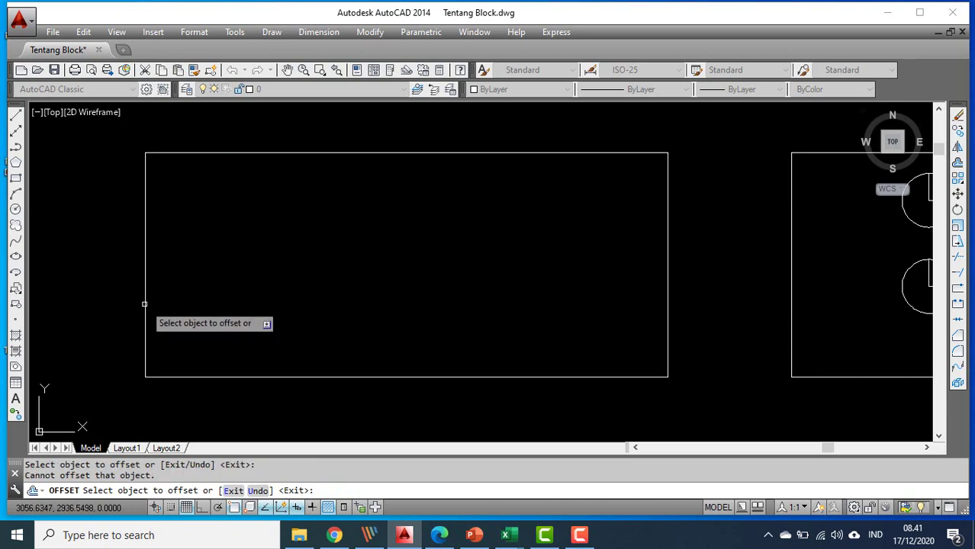
pyautogui.scroll(-2, 144, 303)
pyautogui.scroll(2, 148, 303)
pyautogui.press('Escape')
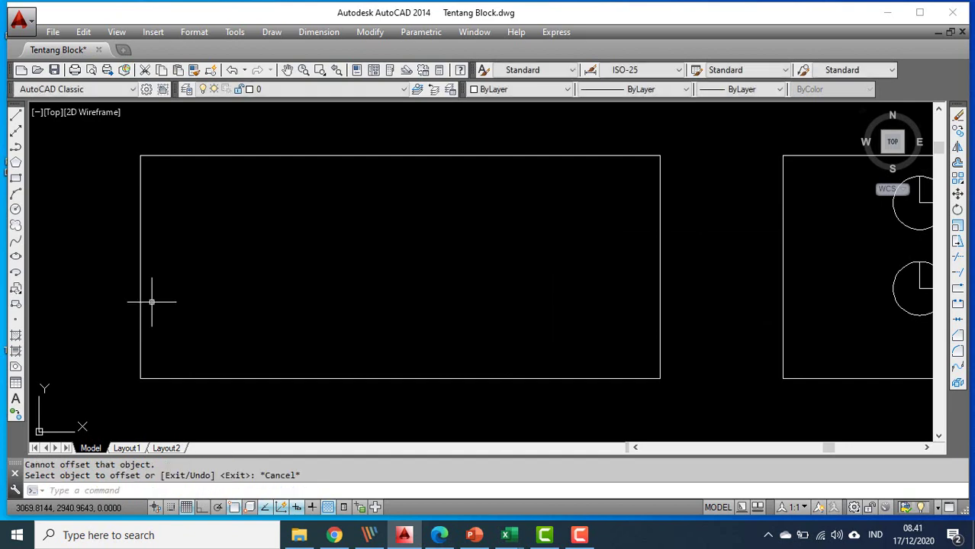
# Explode the rectangular region back into separate lines
pyautogui.click(139, 289)
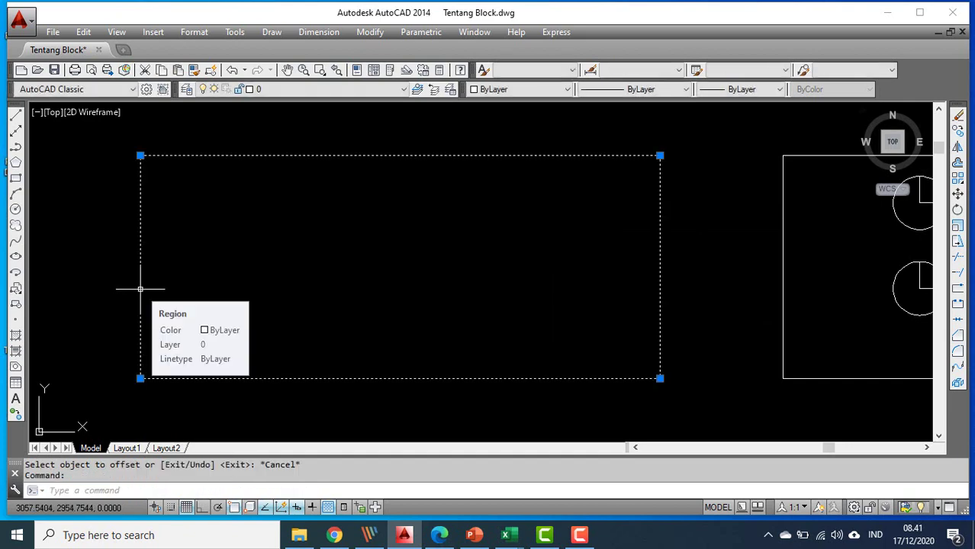
pyautogui.press('Escape')
pyautogui.click(140, 287)
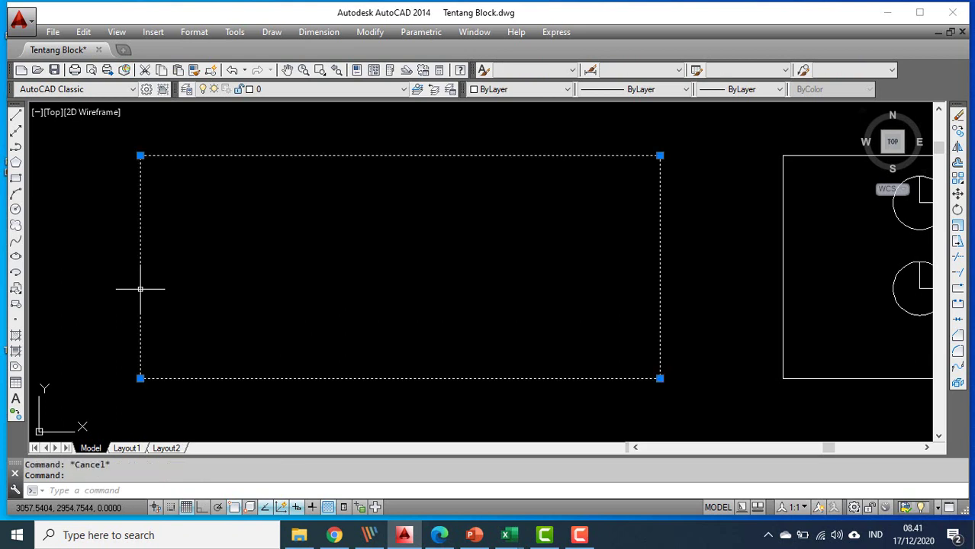
pyautogui.click(957, 384)
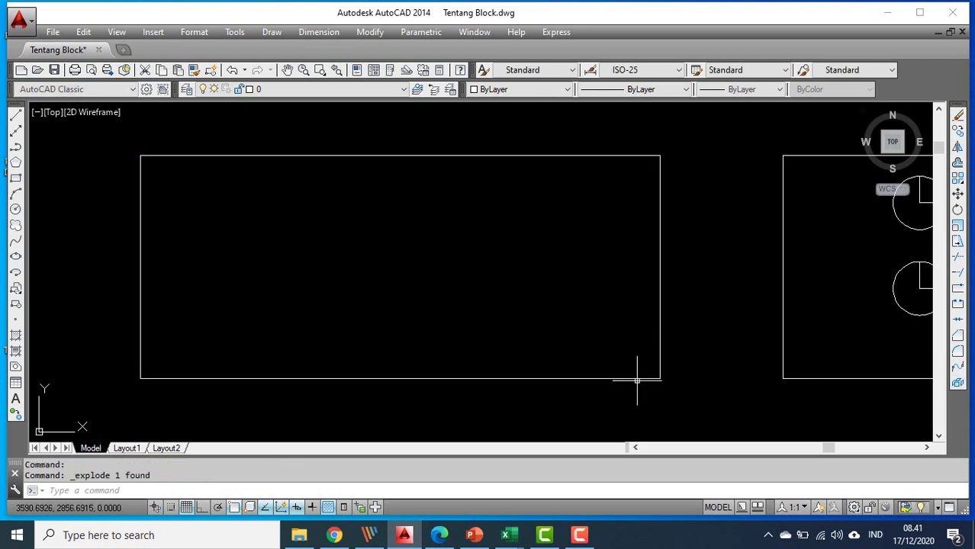
pyautogui.press('Return')
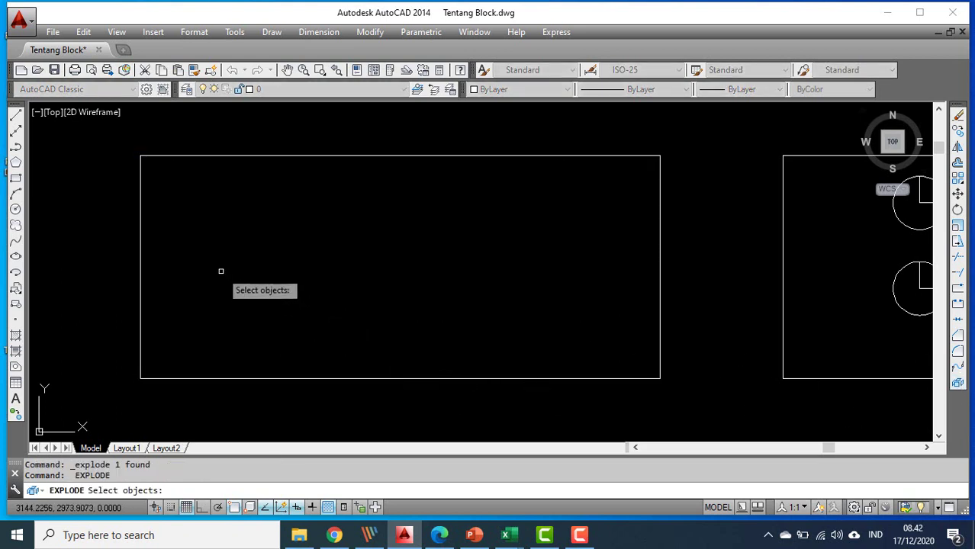
pyautogui.click(140, 242)
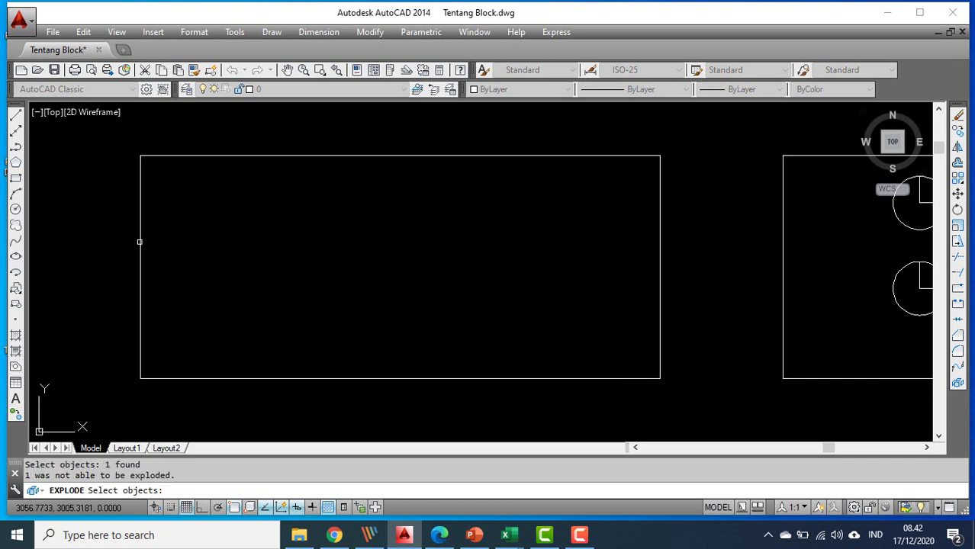
pyautogui.press('Return')
pyautogui.click(139, 242)
pyautogui.press('Escape')
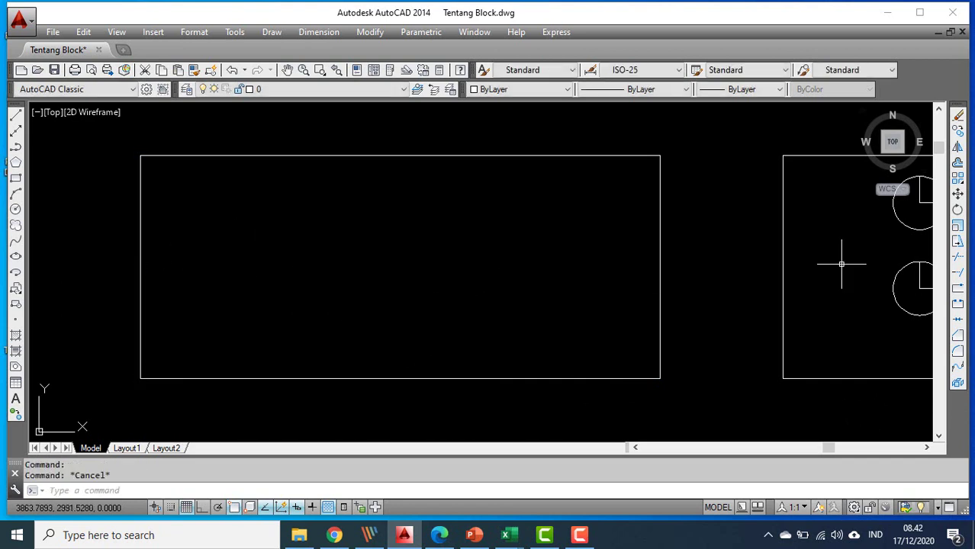
pyautogui.click(958, 163)
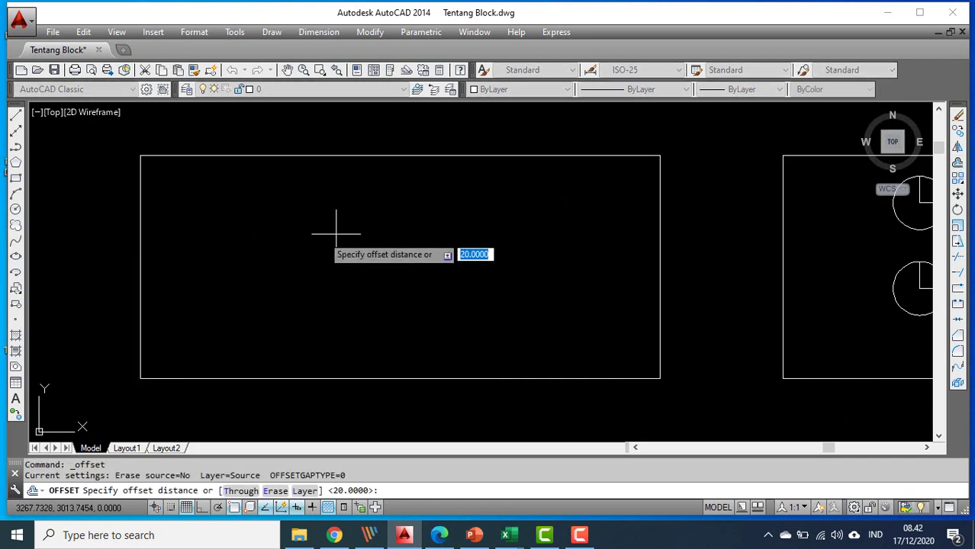
pyautogui.click(116, 131)
pyautogui.press('Escape')
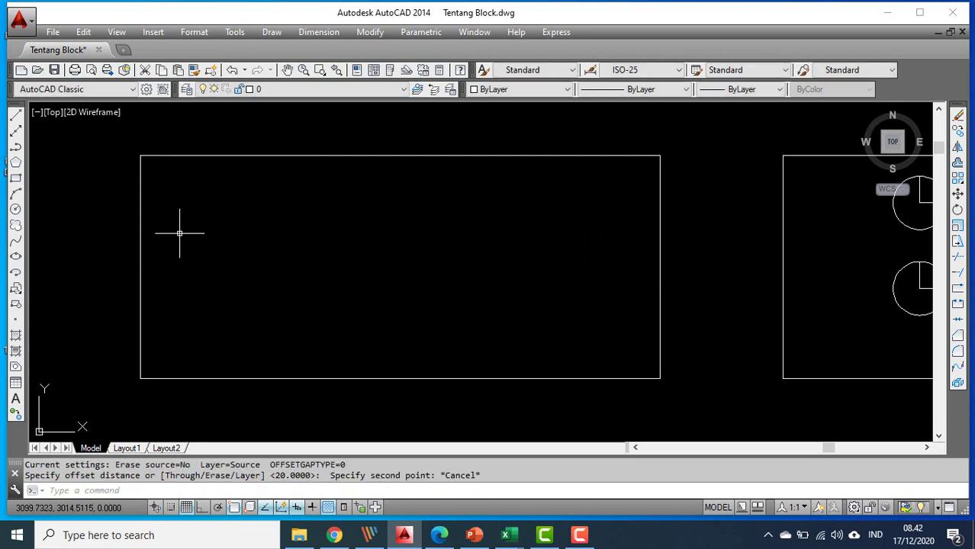
# Try to offset the exploded rectangle's bottom line by a distance of 20
pyautogui.click(959, 165)
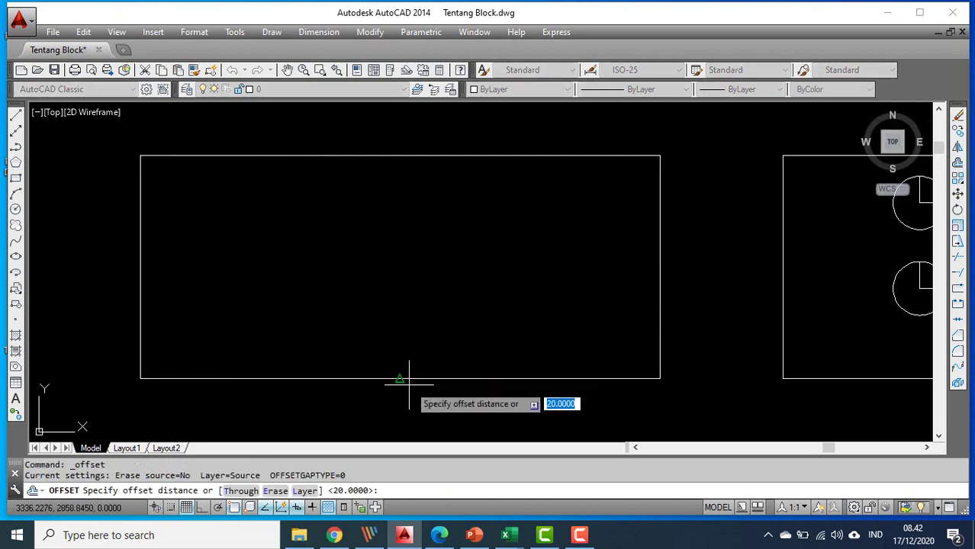
pyautogui.press('Return')
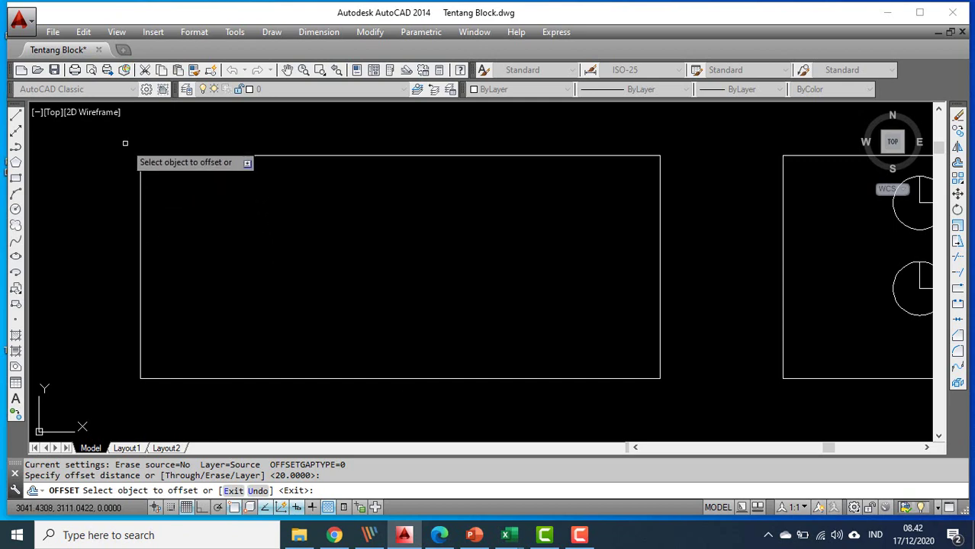
pyautogui.click(222, 376)
pyautogui.scroll(-3, 225, 375)
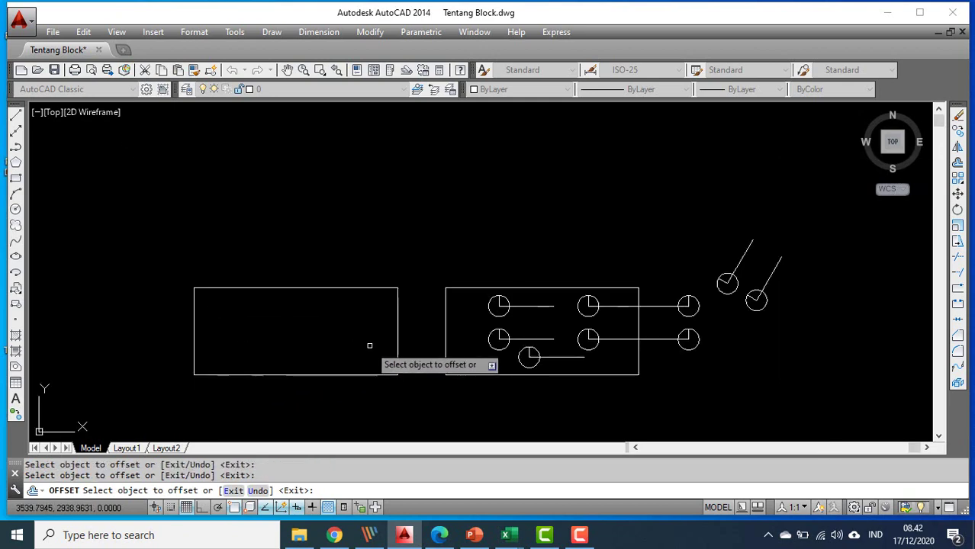
pyautogui.moveTo(335, 326); pyautogui.dragTo(261, 280, button='middle')
pyautogui.press('Escape')
# Window-select the exploded rectangle to examine its separate lines, and clear the selection
pyautogui.click(113, 224)
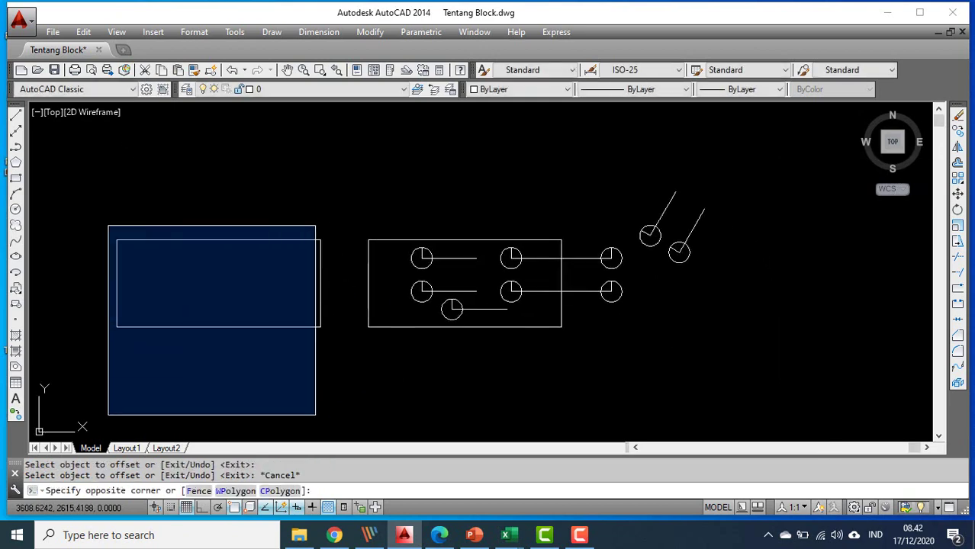
pyautogui.click(359, 420)
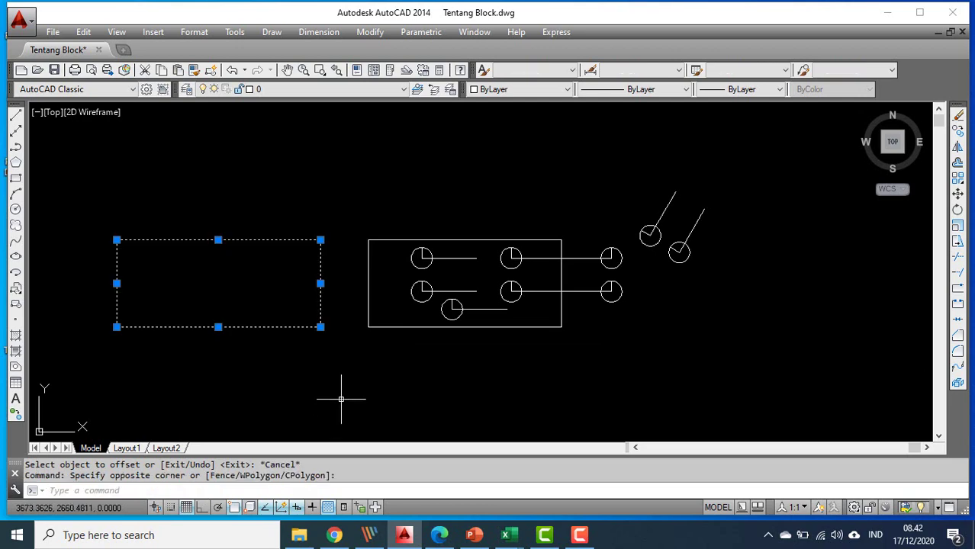
pyautogui.moveTo(489, 333); pyautogui.dragTo(509, 291, button='middle')
pyautogui.scroll(-2, 498, 298)
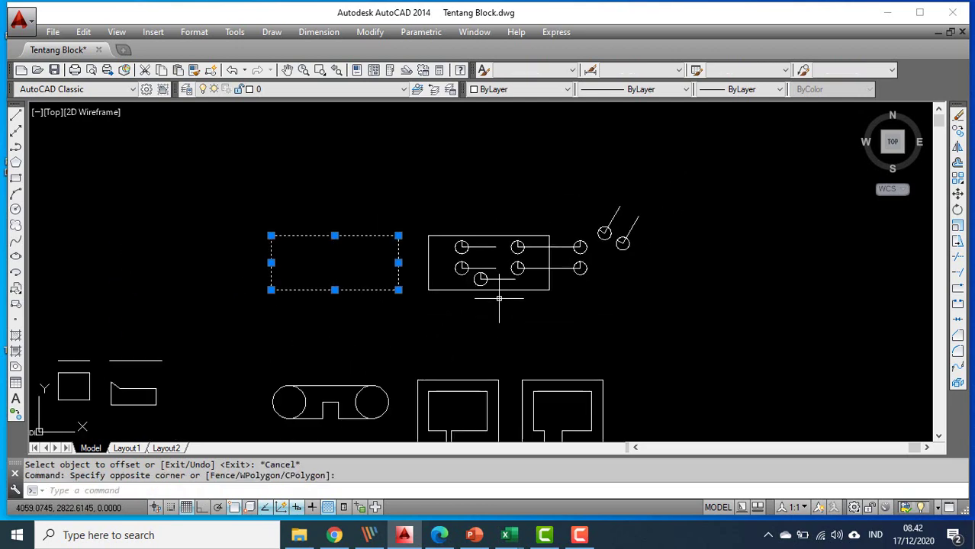
pyautogui.moveTo(428, 304); pyautogui.dragTo(317, 303, button='middle')
pyautogui.scroll(2, 384, 300)
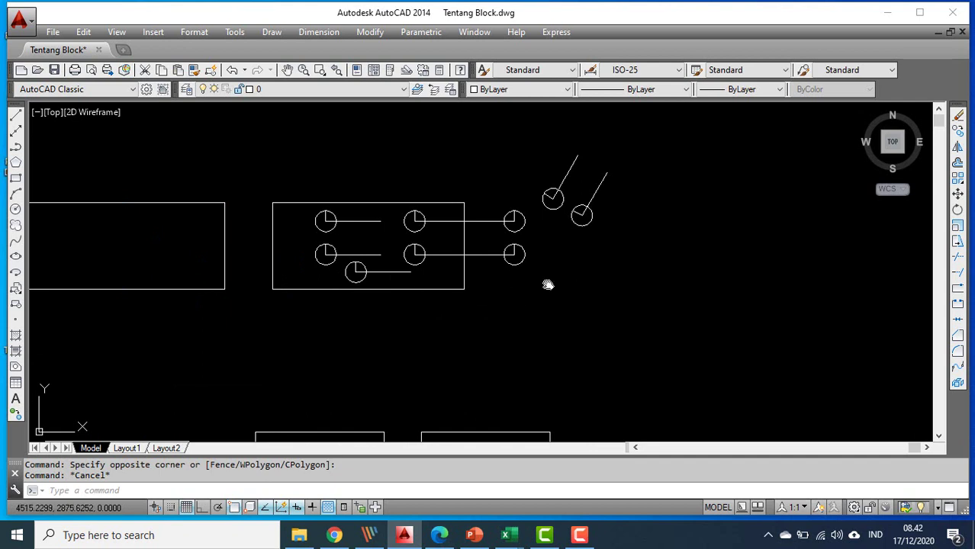
# Draw a new rectangle in the empty area beyond the circle-and-line block symbols
pyautogui.moveTo(548, 285); pyautogui.dragTo(289, 276, button='middle')
pyautogui.moveTo(470, 263); pyautogui.dragTo(353, 260, button='middle')
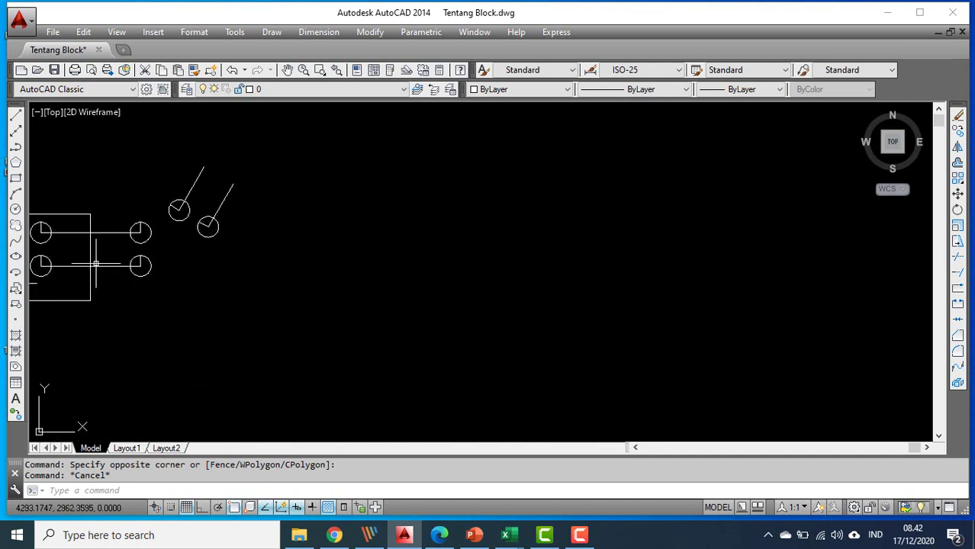
pyautogui.click(16, 178)
pyautogui.click(338, 225)
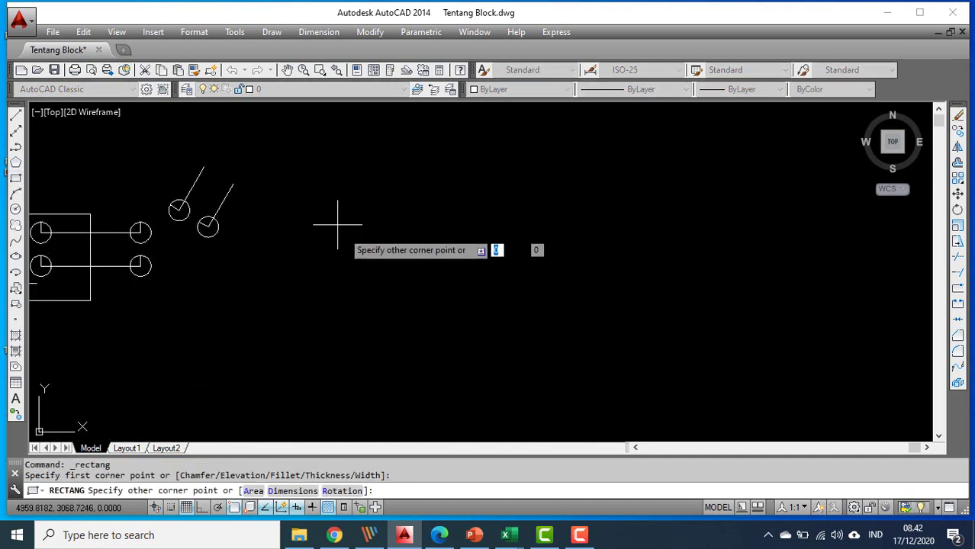
pyautogui.click(518, 304)
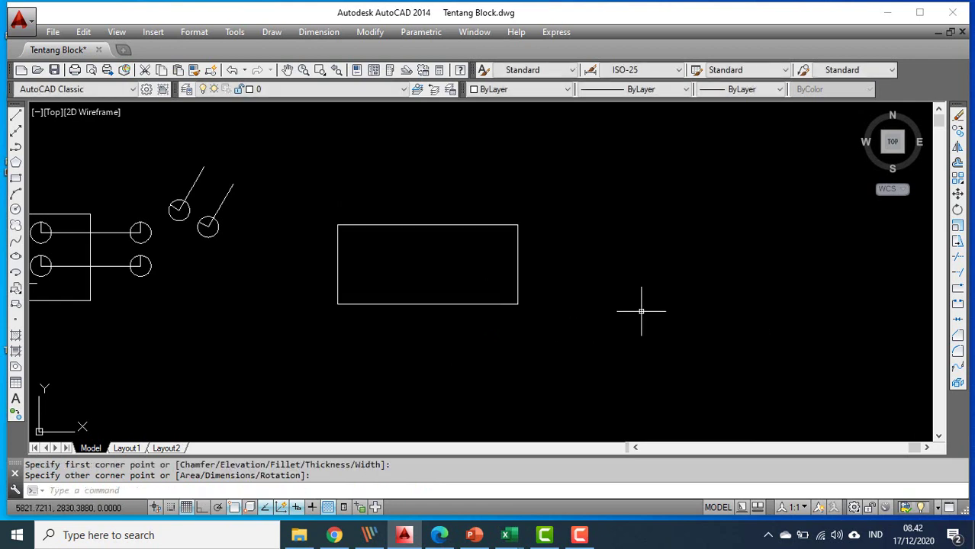
# Offset the new rectangle outward by a distance of 20
pyautogui.click(958, 163)
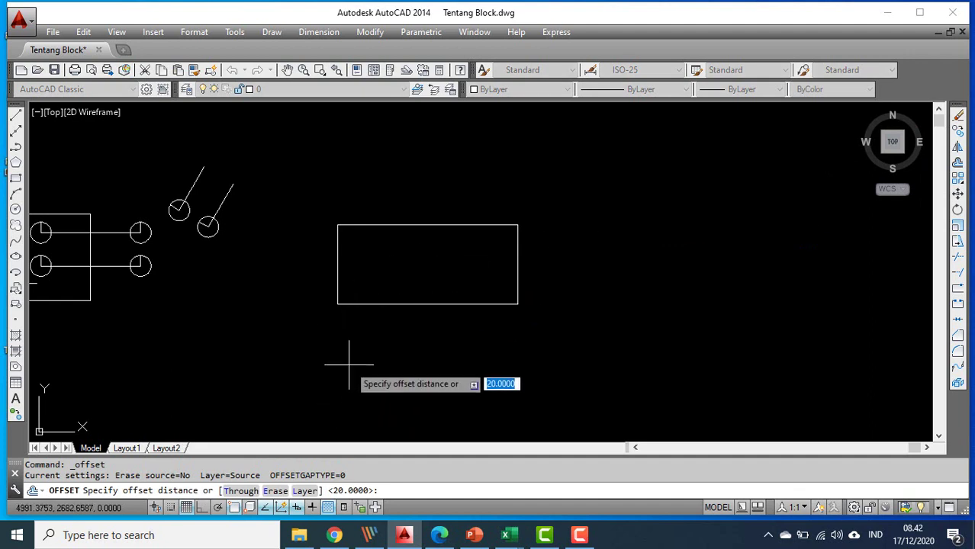
pyautogui.press('Return')
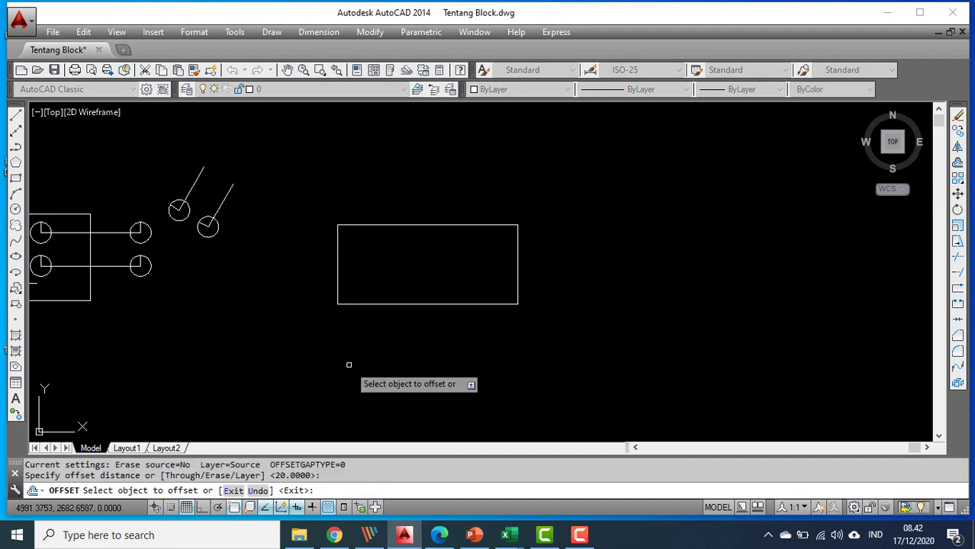
pyautogui.click(337, 287)
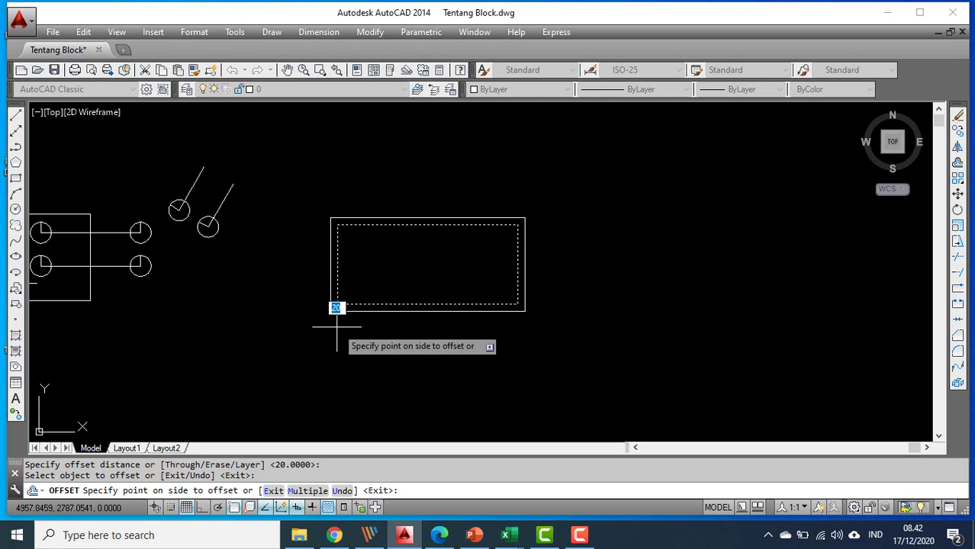
pyautogui.scroll(6, 355, 280)
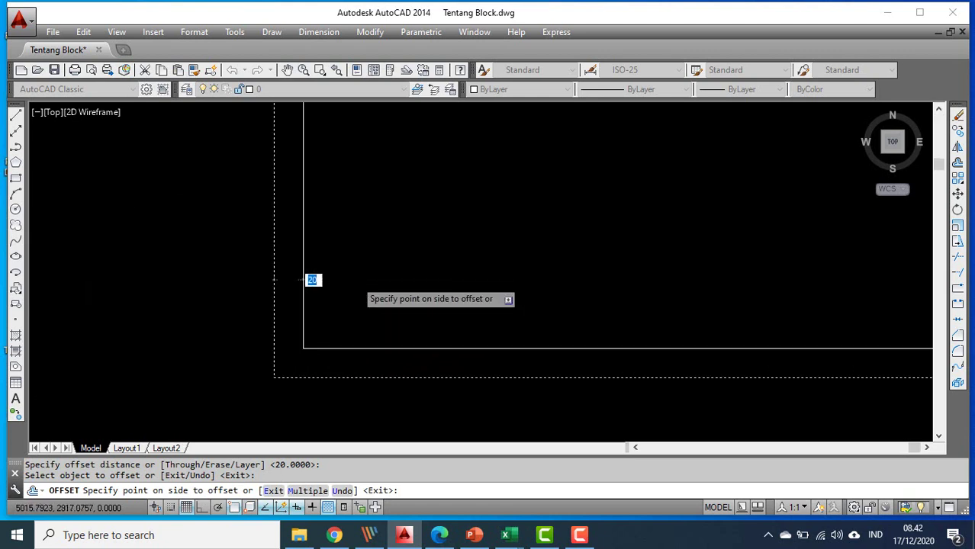
pyautogui.scroll(-2, 351, 279)
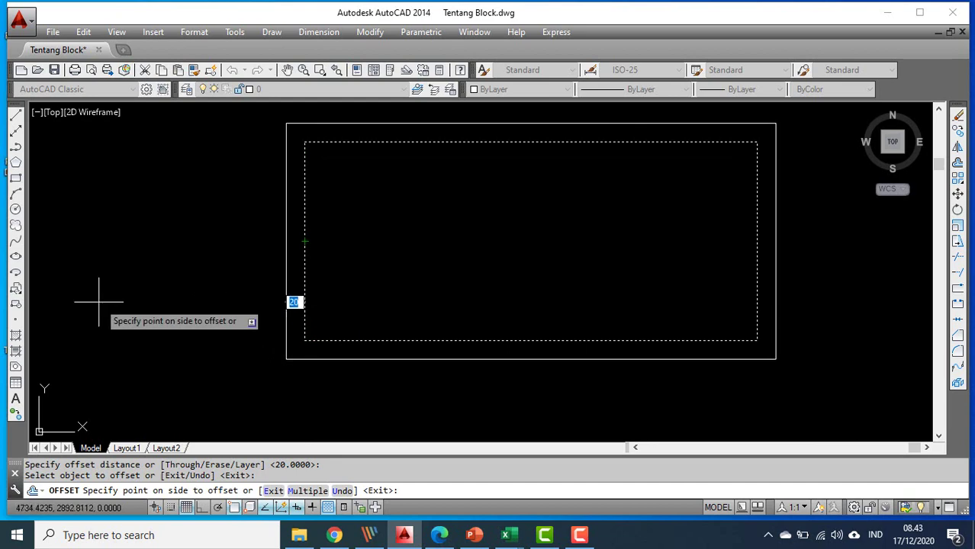
pyautogui.click(240, 284)
pyautogui.scroll(-4, 281, 294)
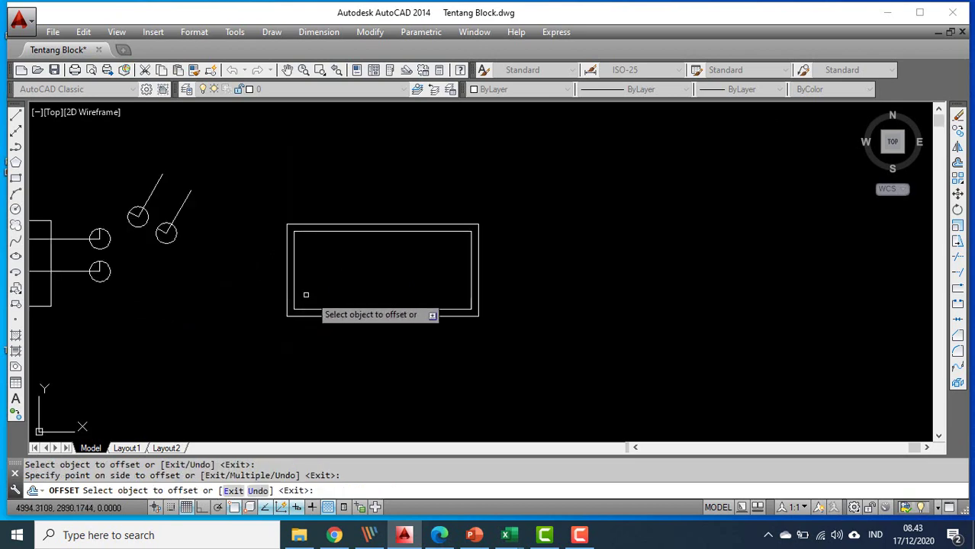
pyautogui.moveTo(473, 310); pyautogui.dragTo(413, 323, button='middle')
pyautogui.scroll(2, 330, 311)
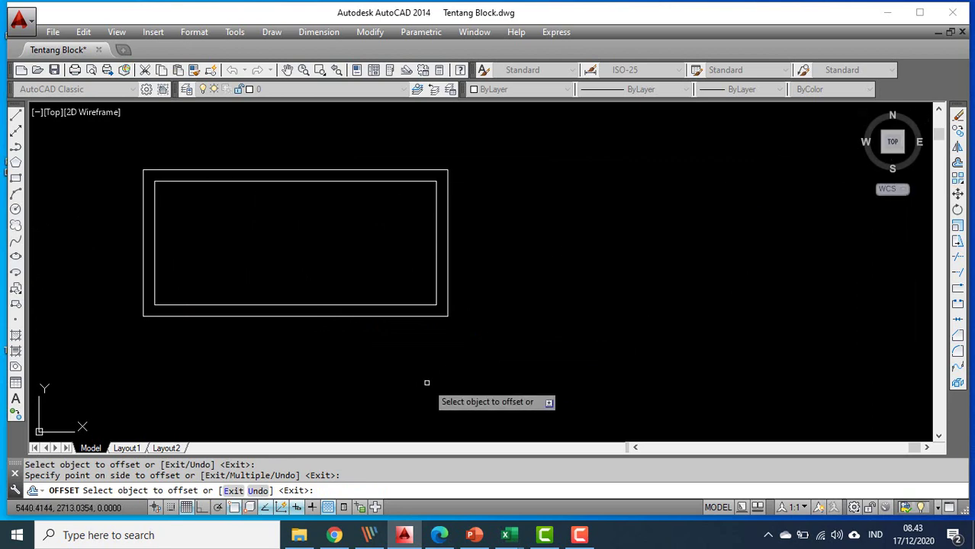
pyautogui.press('Escape')
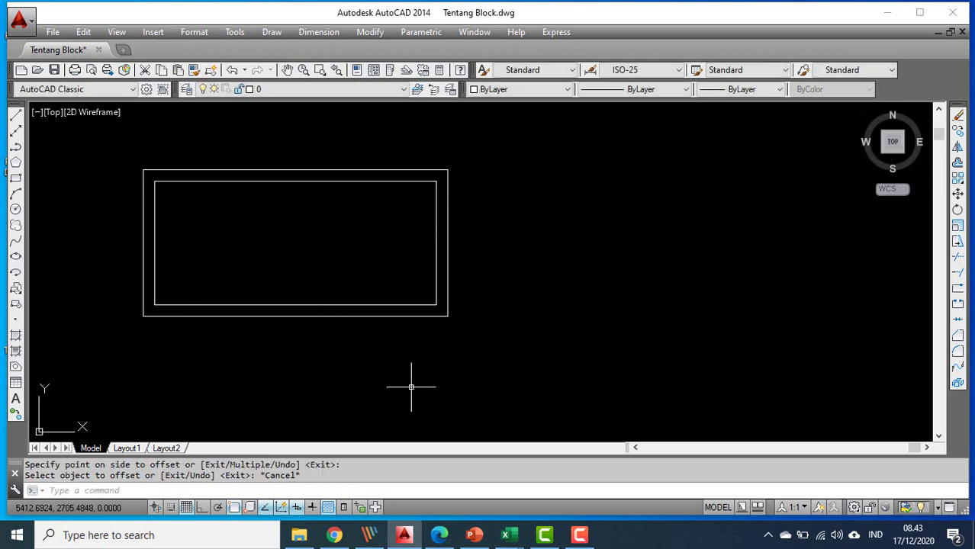
# Offset the original rectangle inward by a distance of 20 to give three nested rectangles
pyautogui.write('of')
pyautogui.press('Down')
pyautogui.press('Down')
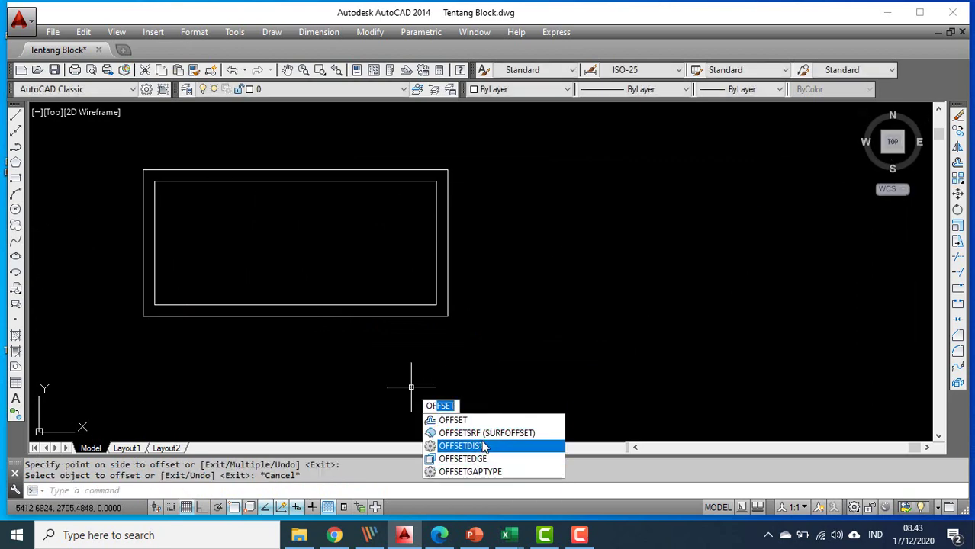
pyautogui.click(454, 420)
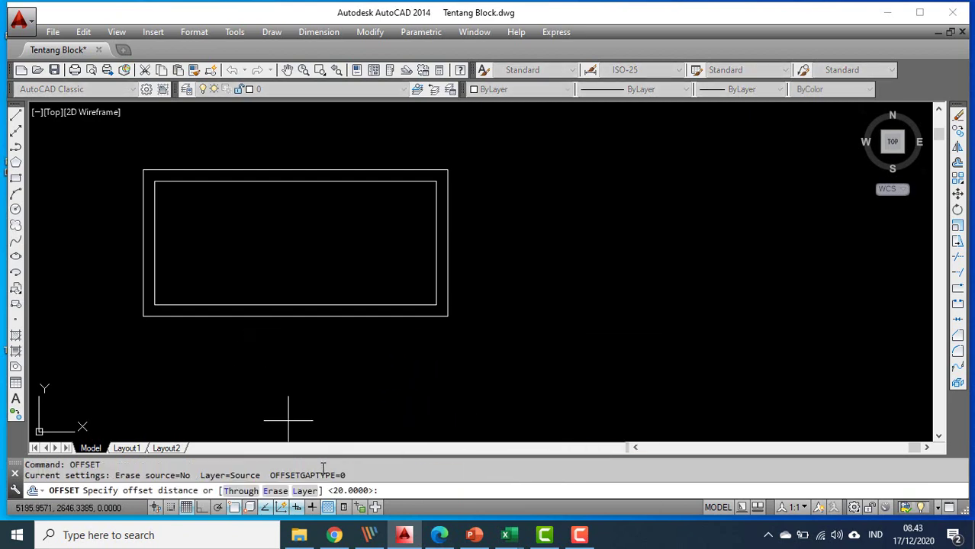
pyautogui.press('Return')
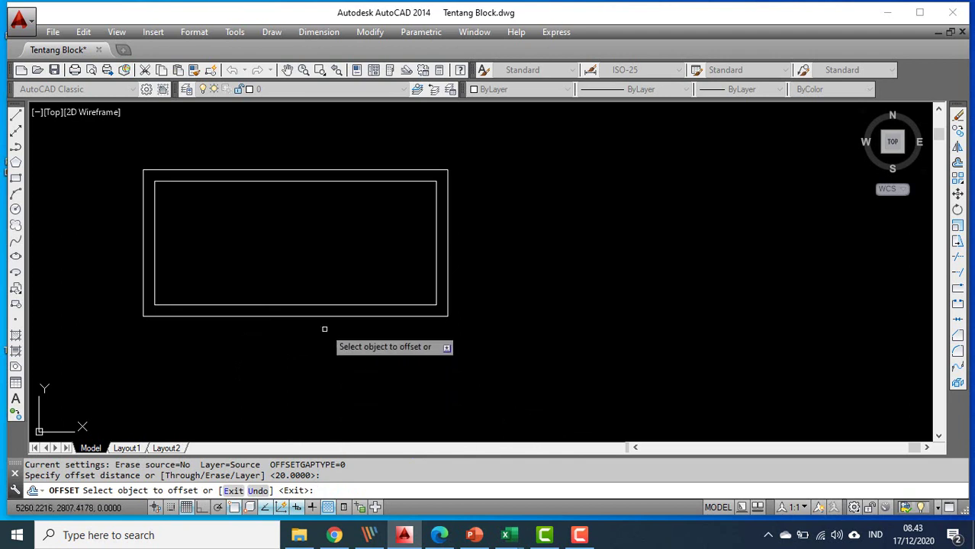
pyautogui.click(333, 305)
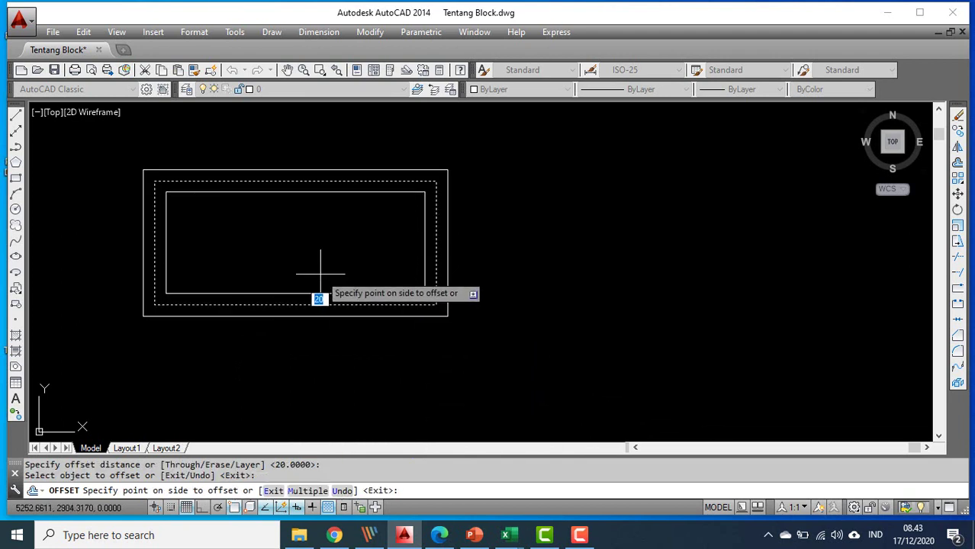
pyautogui.click(320, 271)
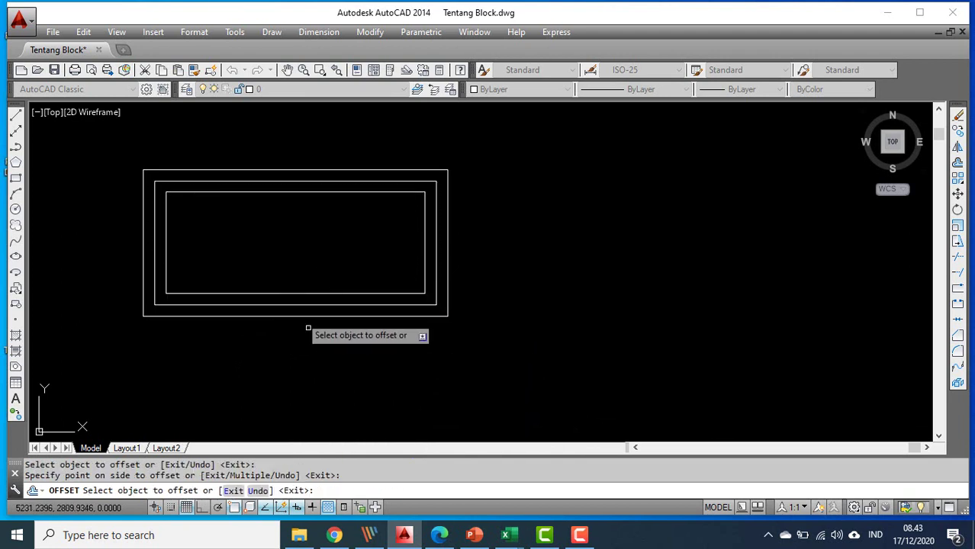
pyautogui.scroll(-2, 252, 230)
pyautogui.scroll(4, 255, 216)
pyautogui.scroll(-2, 256, 216)
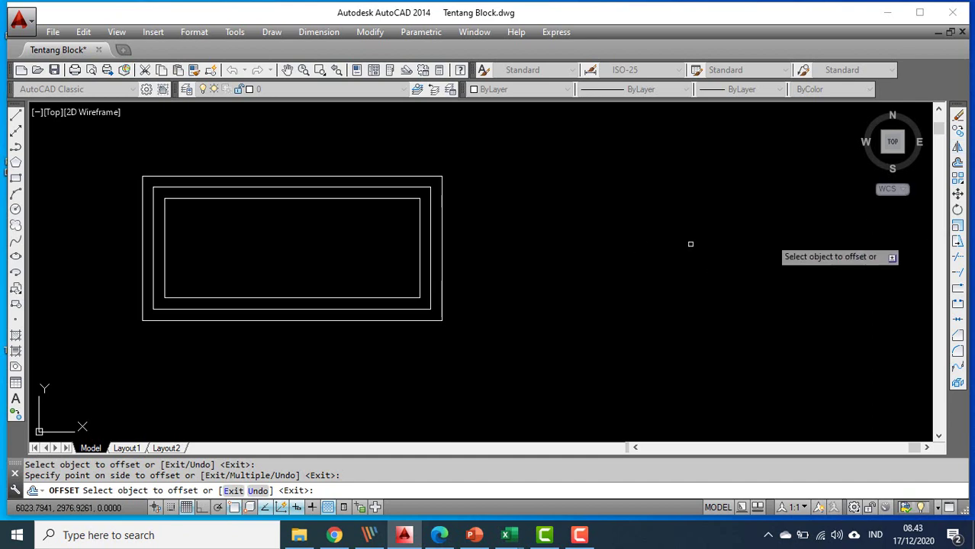
pyautogui.click(959, 177)
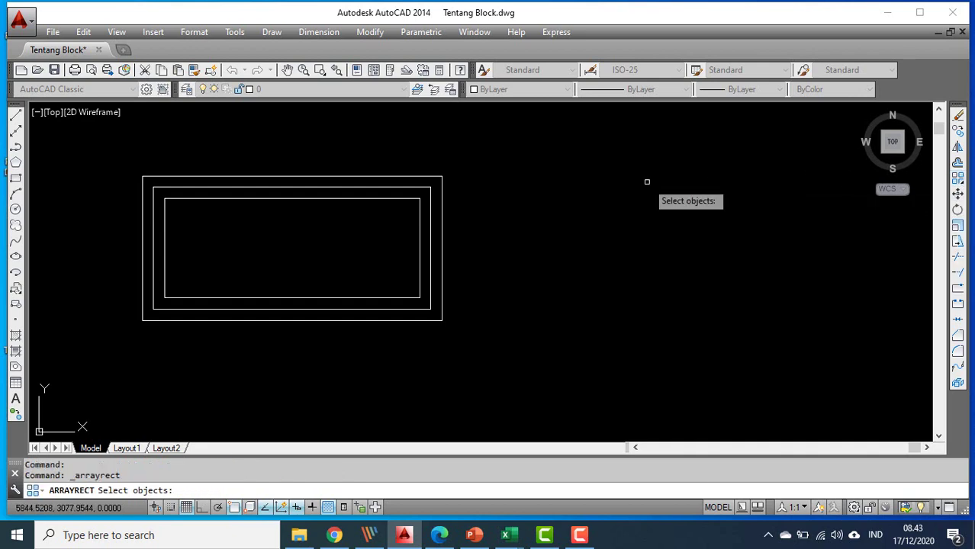
pyautogui.rightClick(958, 179)
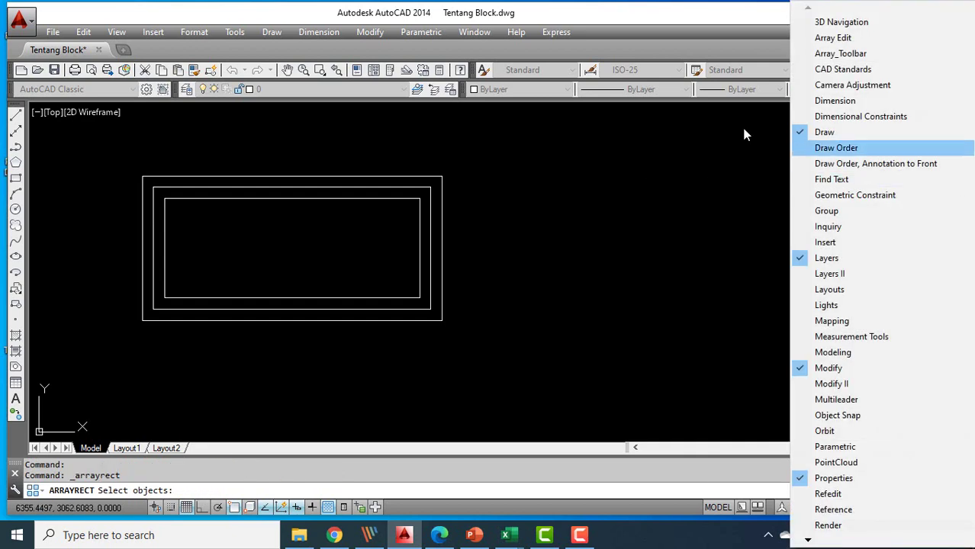
pyautogui.click(651, 11)
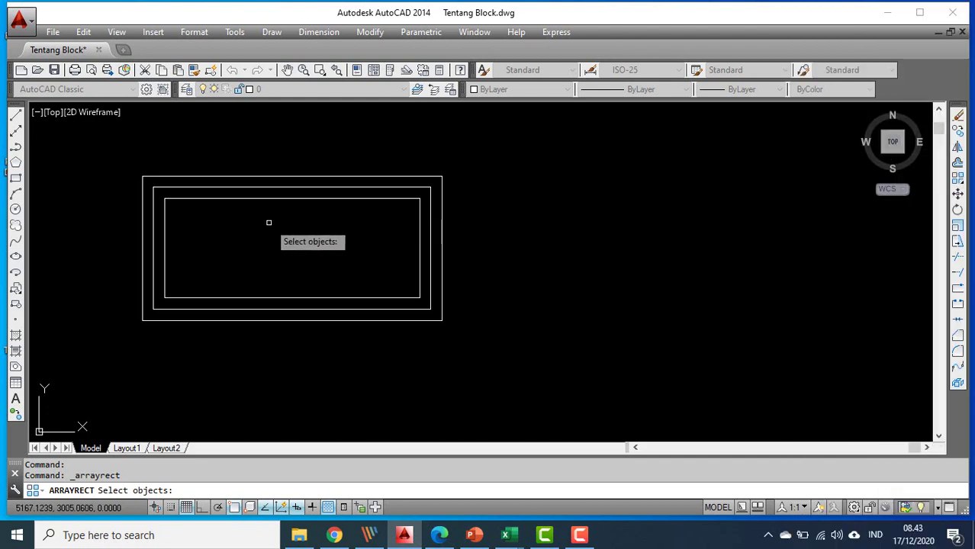
pyautogui.scroll(-1, 269, 222)
pyautogui.scroll(2, 268, 222)
pyautogui.press('Escape')
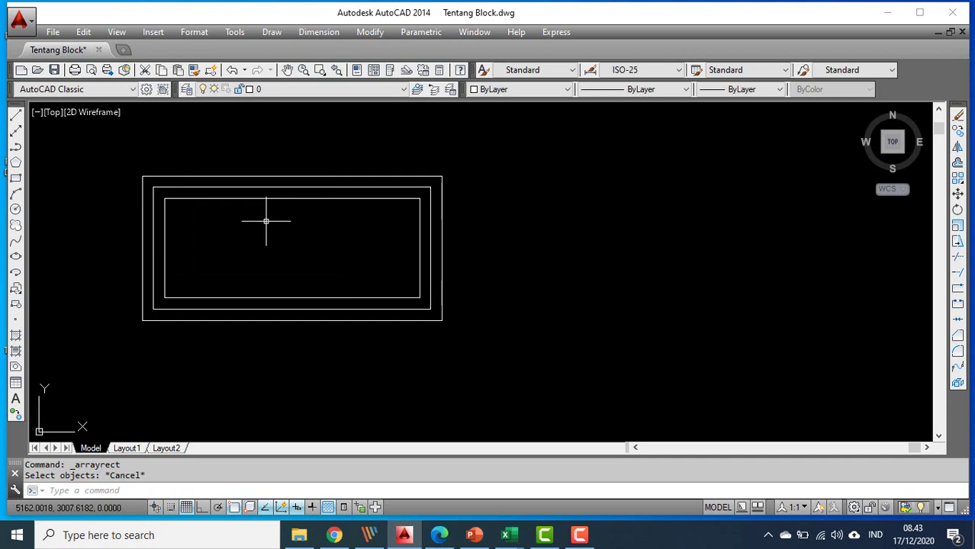
pyautogui.click(290, 199)
pyautogui.press('Escape')
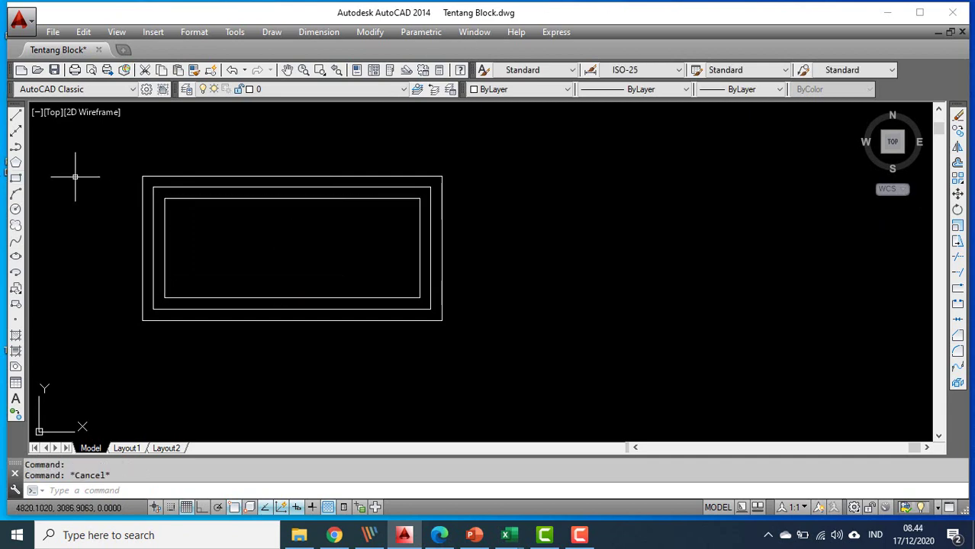
# Draw a small rectangle about 24 by 33 units to the right of the nested rectangles
pyautogui.click(16, 179)
pyautogui.moveTo(457, 217); pyautogui.dragTo(225, 250, button='middle')
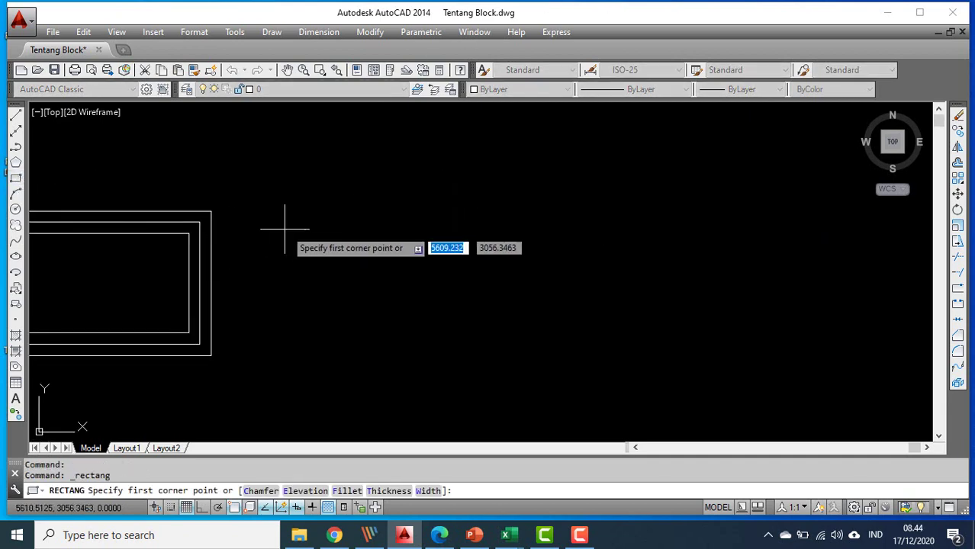
pyautogui.click(320, 216)
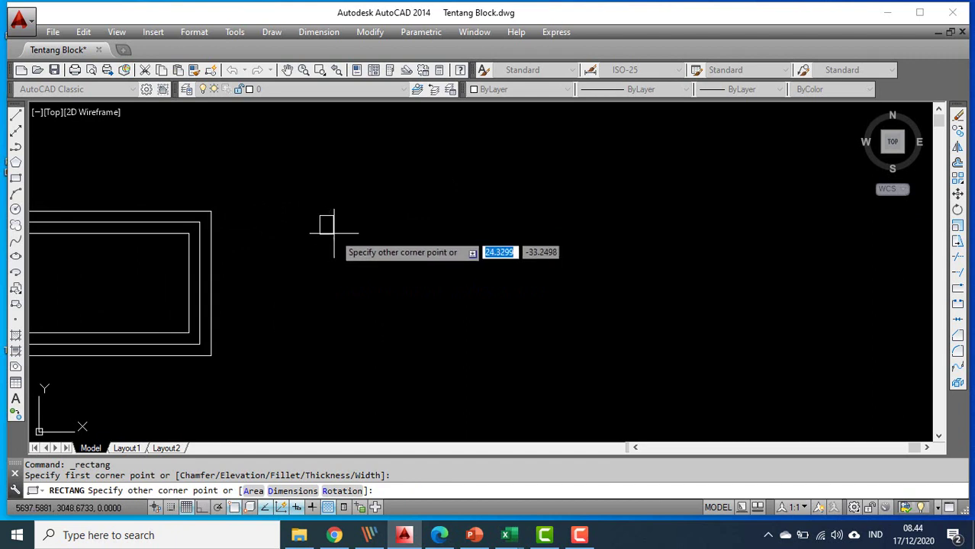
pyautogui.click(334, 233)
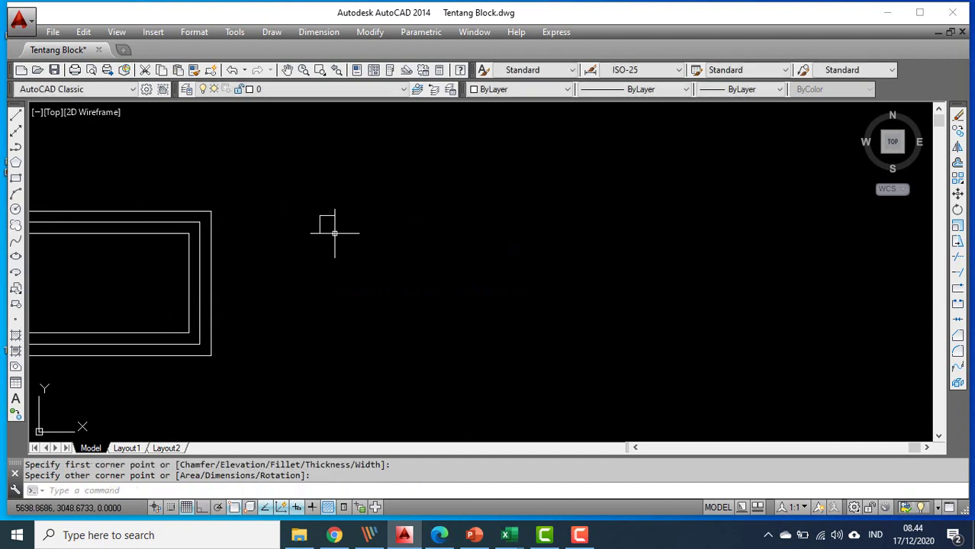
# Create an associative rectangular array of the small rectangle with the default four columns and three rows
pyautogui.click(958, 179)
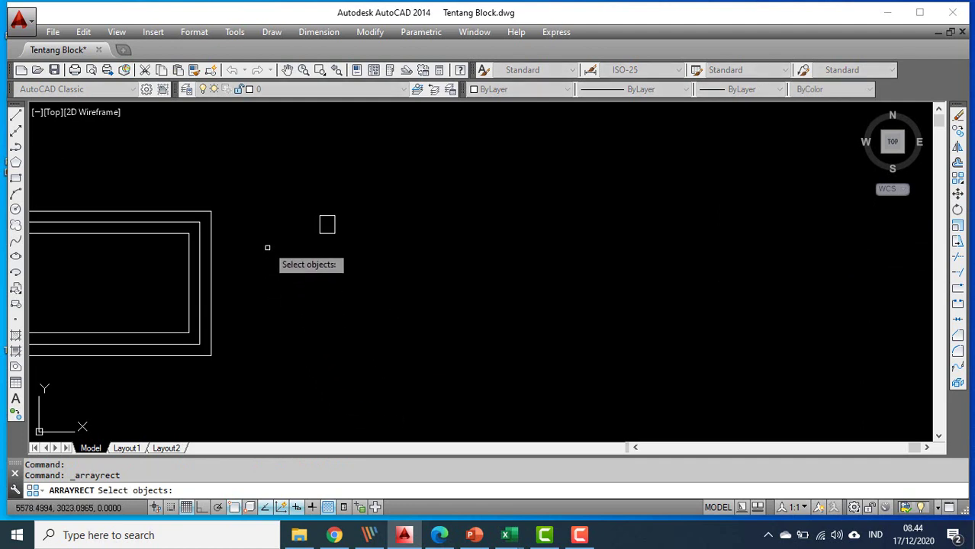
pyautogui.click(303, 194)
pyautogui.click(385, 257)
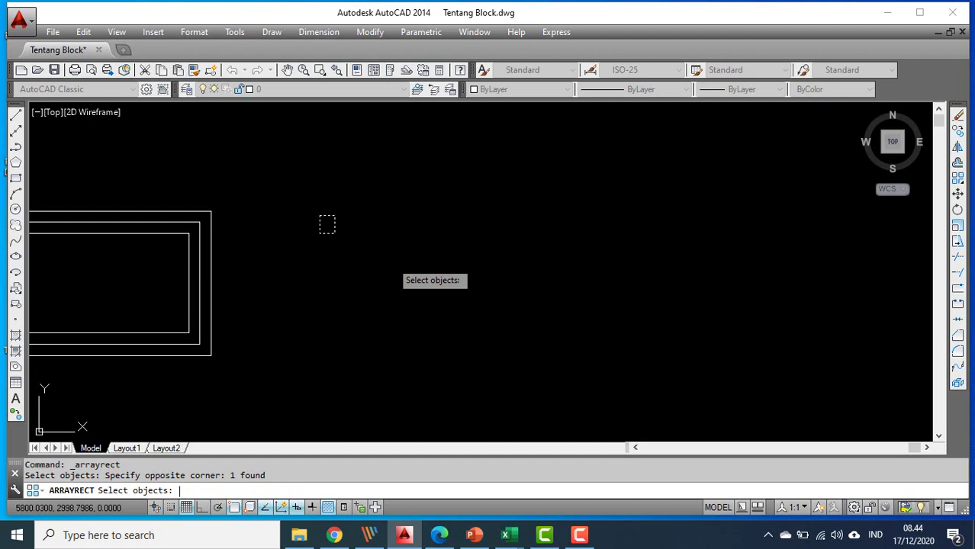
pyautogui.press('Return')
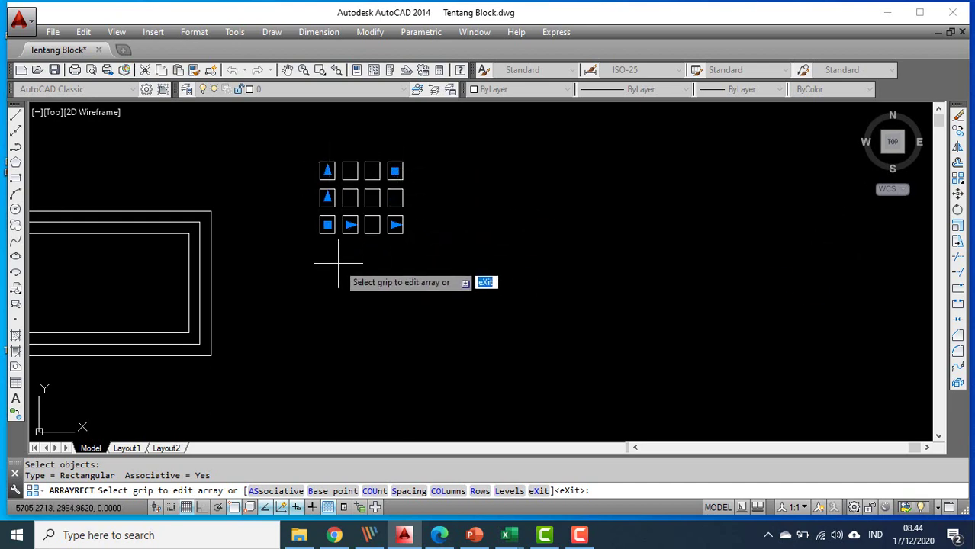
pyautogui.press('Return')
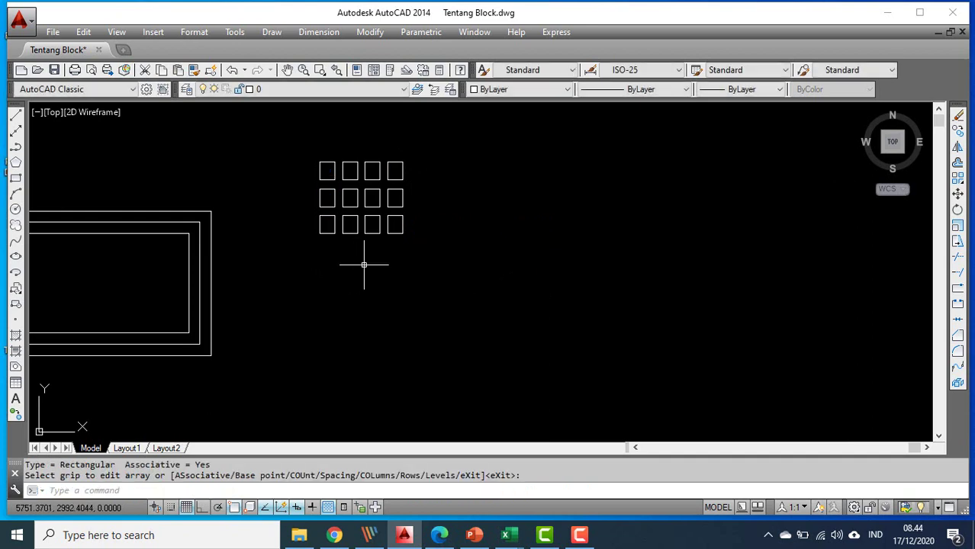
# Draw a circle with a radius of about 25 units to the right of the rectangle array
pyautogui.click(15, 212)
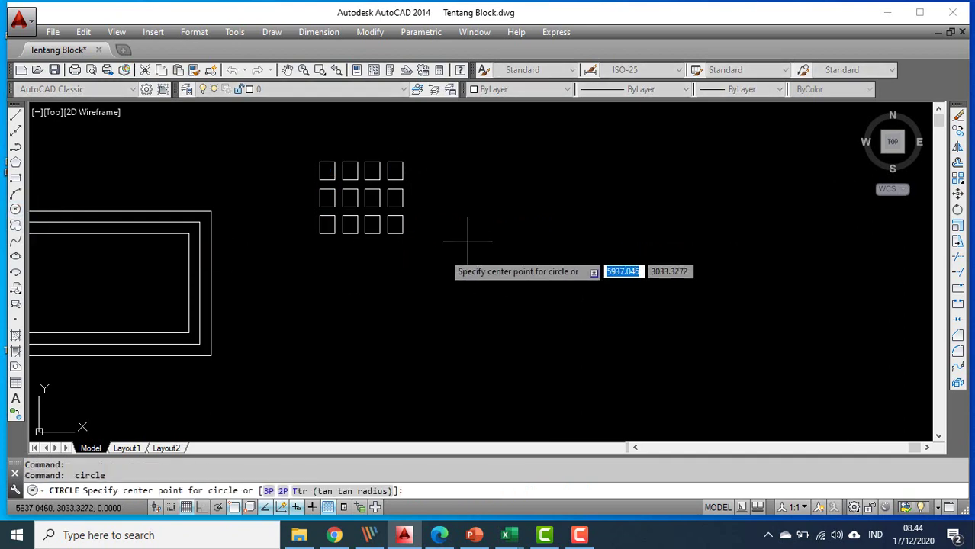
pyautogui.click(492, 170)
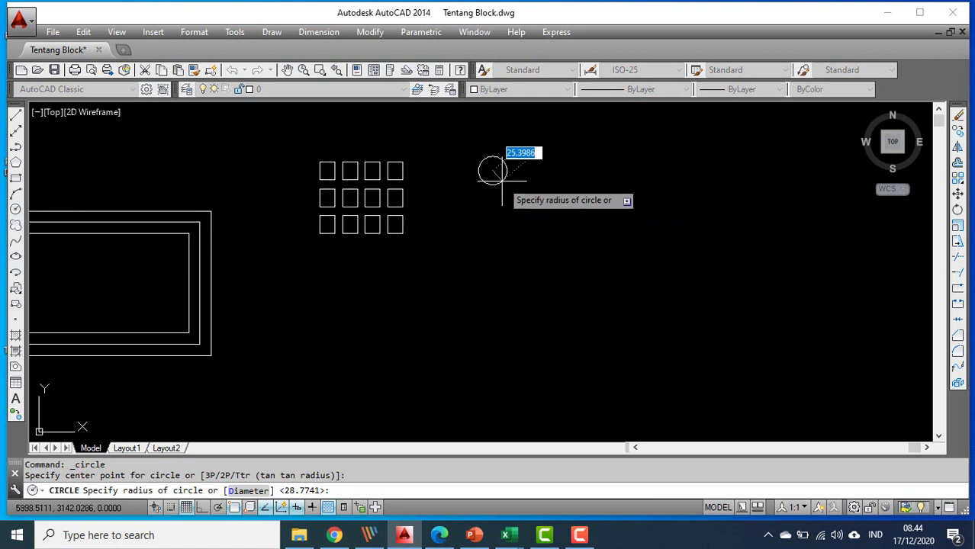
pyautogui.click(504, 183)
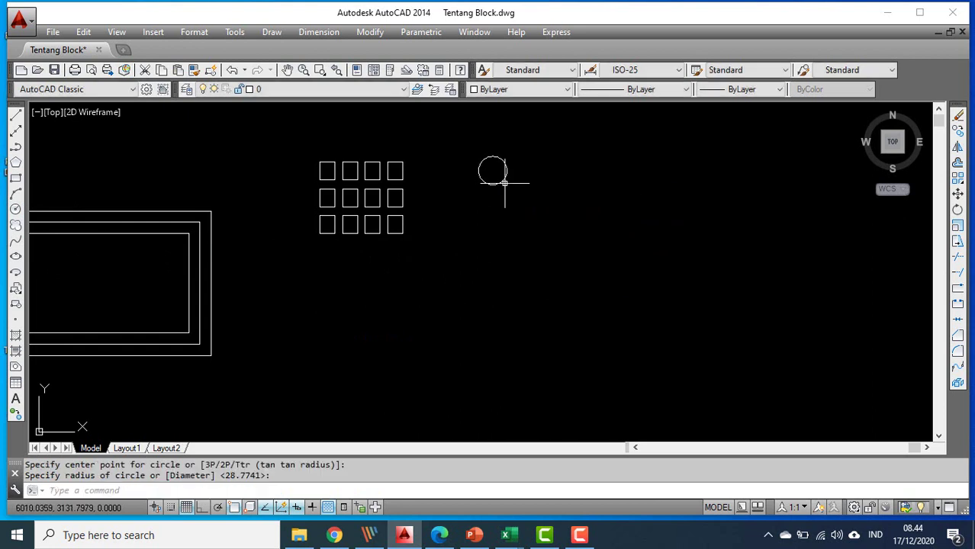
# Create an associative rectangular array of the circle with the default four columns and three rows
pyautogui.click(958, 178)
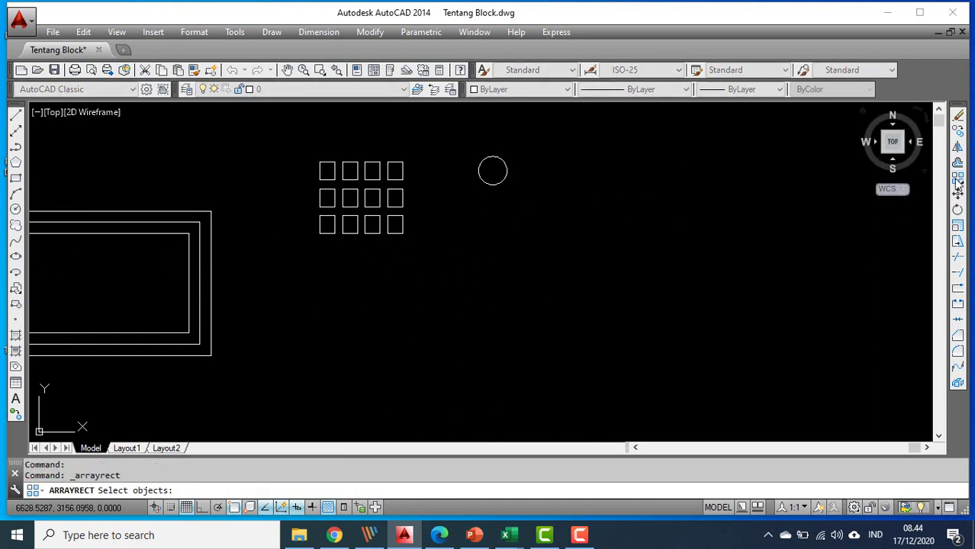
pyautogui.click(487, 183)
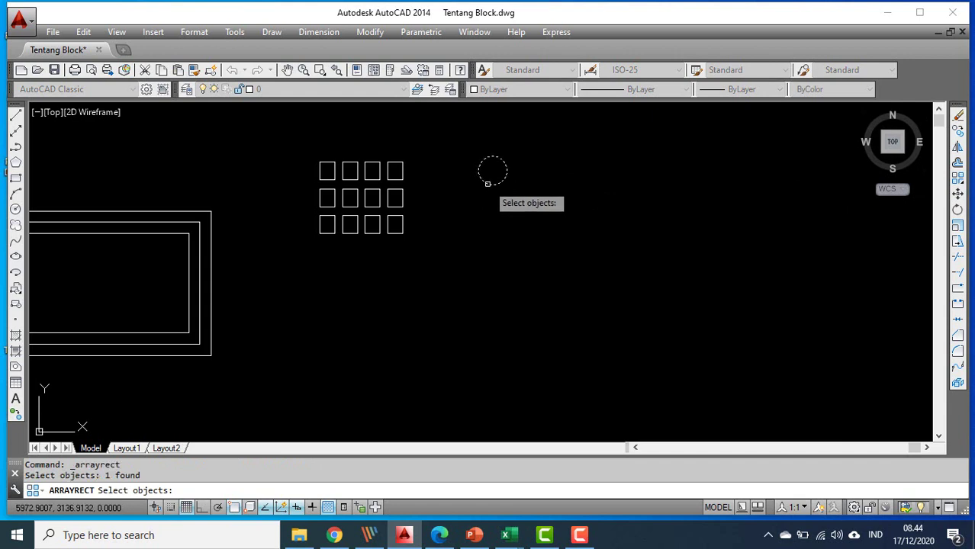
pyautogui.press('Return')
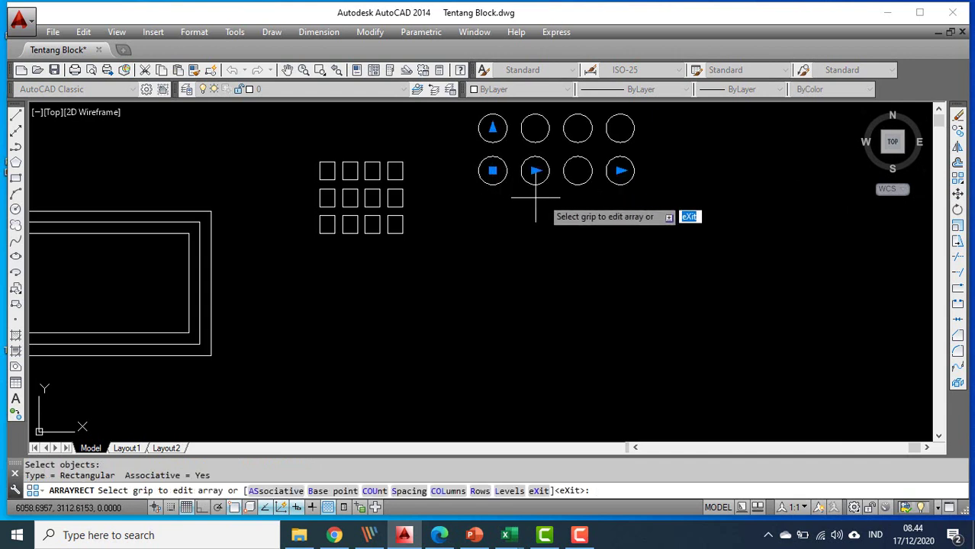
pyautogui.moveTo(621, 190); pyautogui.dragTo(562, 289, button='middle')
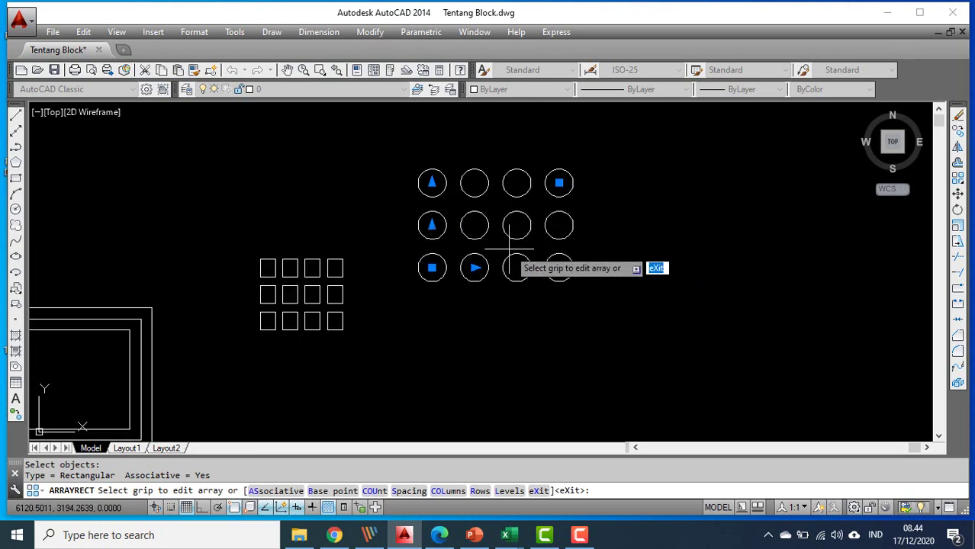
pyautogui.press('Escape')
pyautogui.scroll(-2, 564, 275)
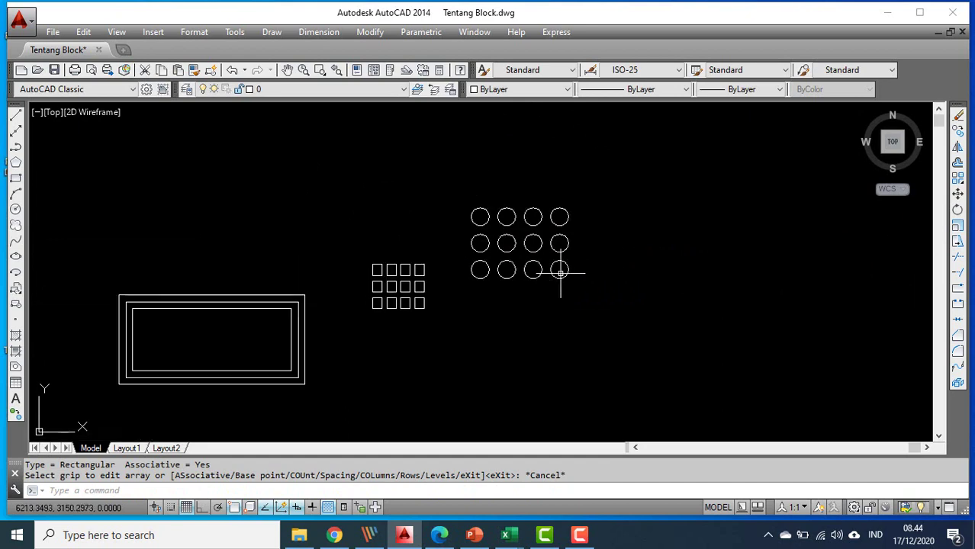
pyautogui.scroll(2, 579, 274)
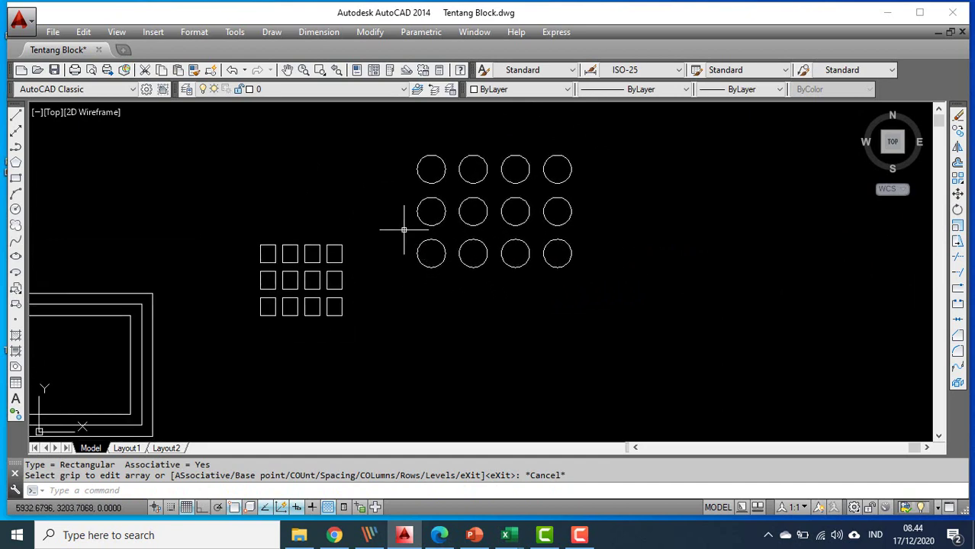
pyautogui.click(407, 143)
pyautogui.press('Escape')
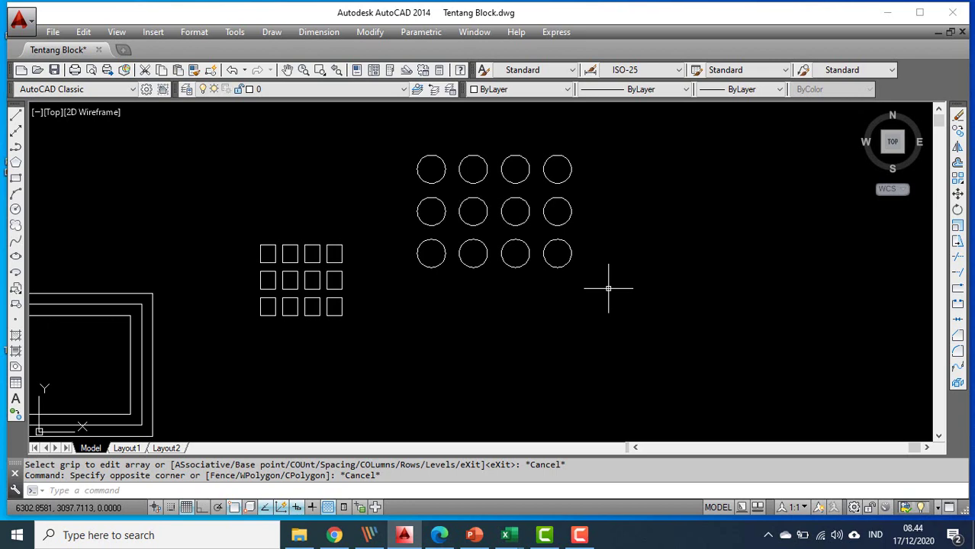
# Dock the Modify toolbar horizontally above the drawing area
pyautogui.click(960, 183)
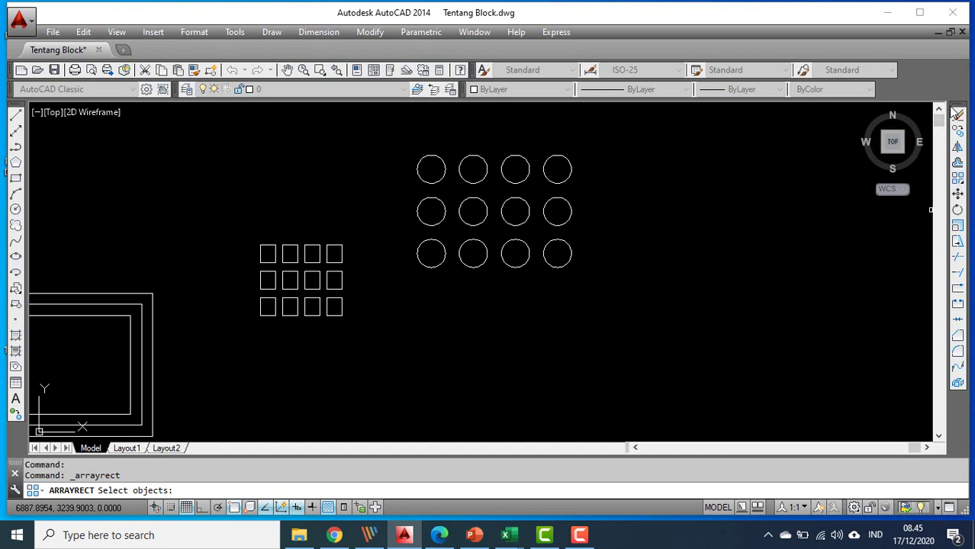
pyautogui.moveTo(959, 108); pyautogui.dragTo(822, 114)
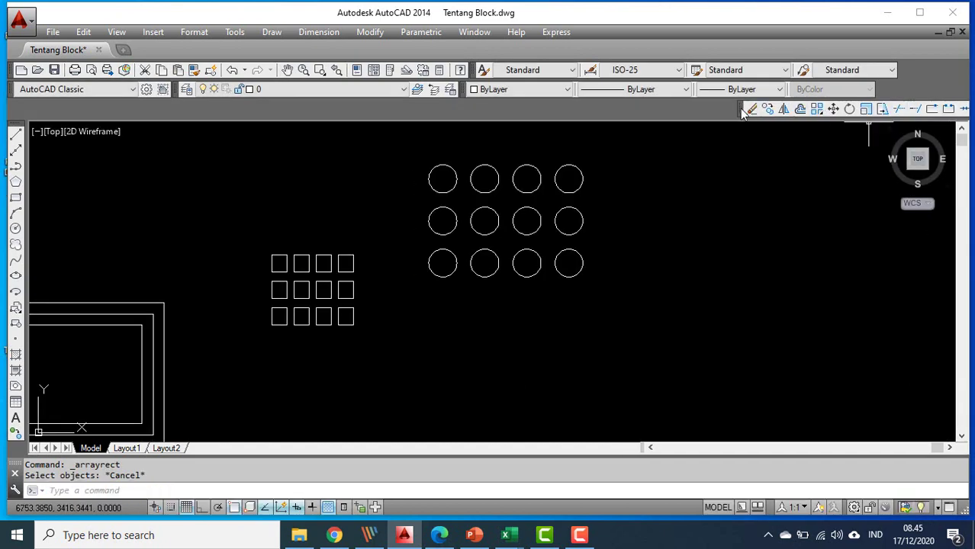
pyautogui.moveTo(743, 110); pyautogui.dragTo(409, 109)
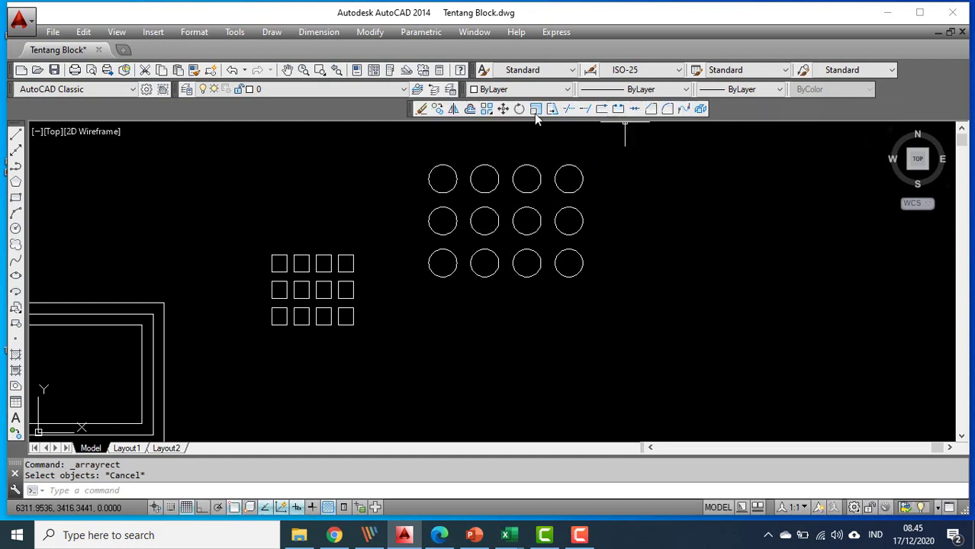
# Draw a circle to the right of the circle grid and try to create a polar array of it
pyautogui.click(492, 113)
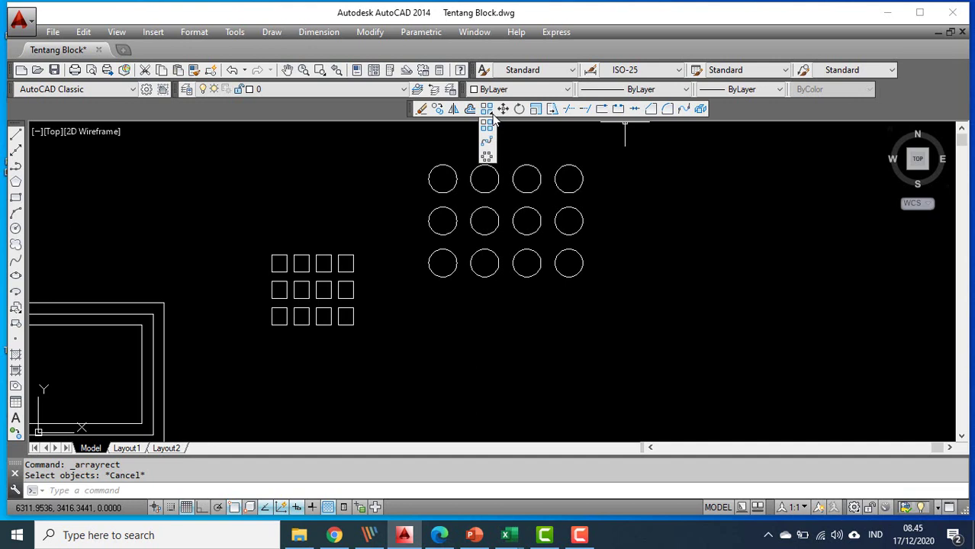
pyautogui.click(487, 157)
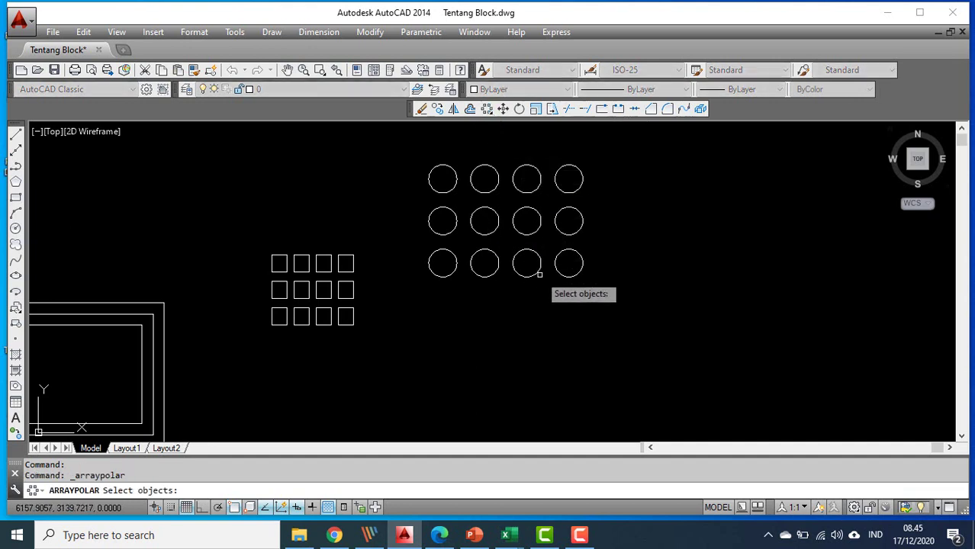
pyautogui.scroll(-2, 539, 273)
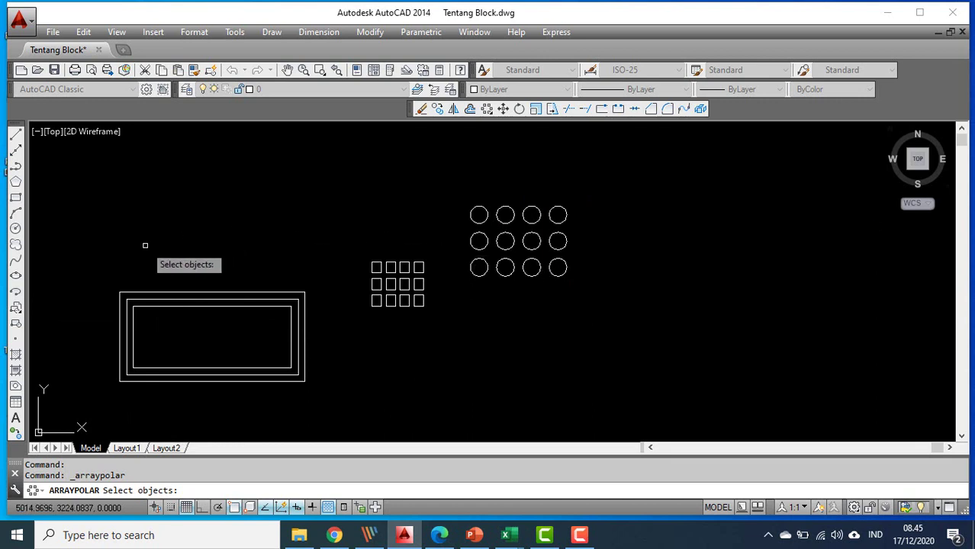
pyautogui.click(15, 229)
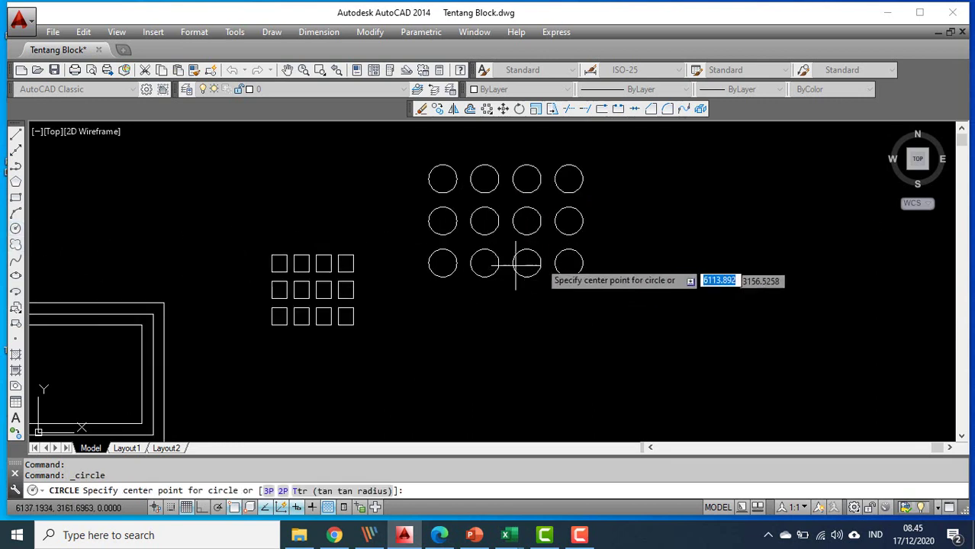
pyautogui.click(717, 219)
pyautogui.click(718, 235)
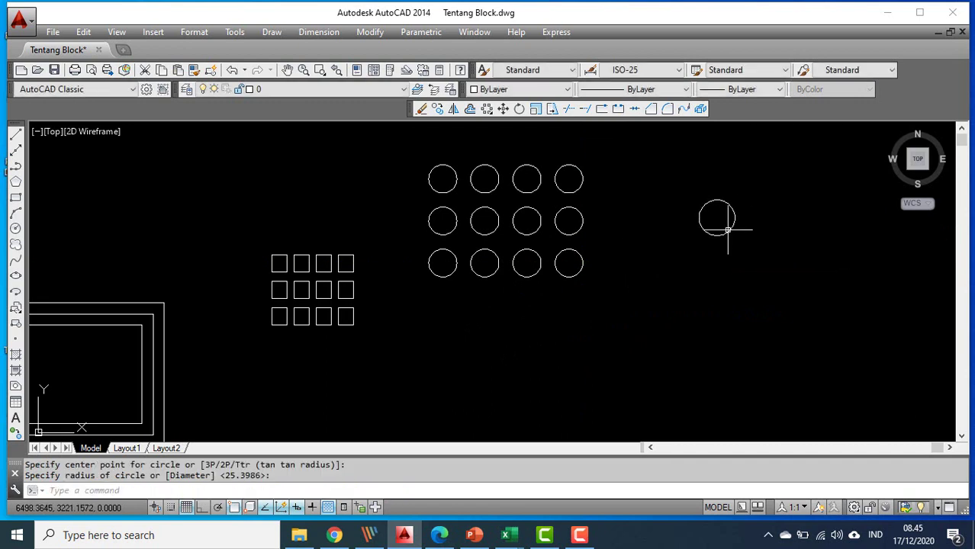
pyautogui.click(487, 109)
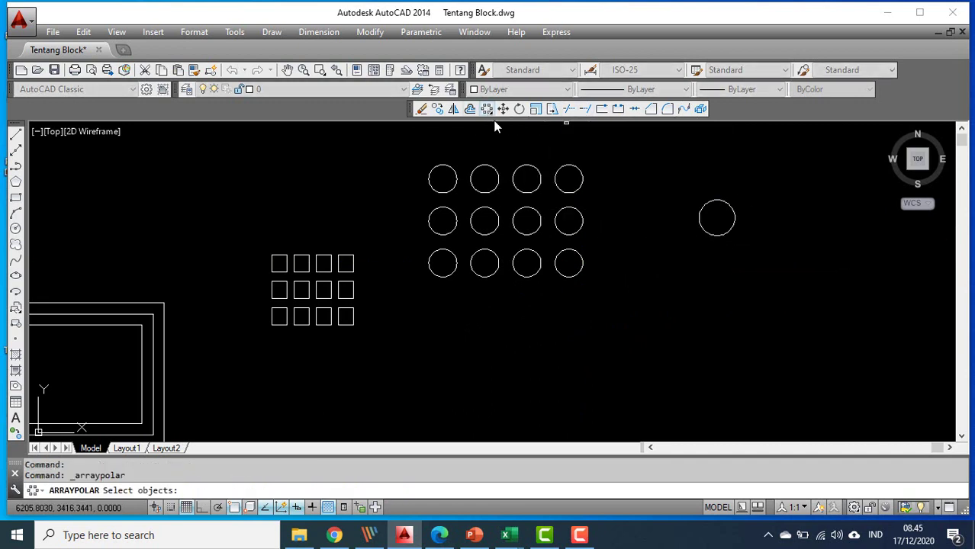
pyautogui.click(709, 206)
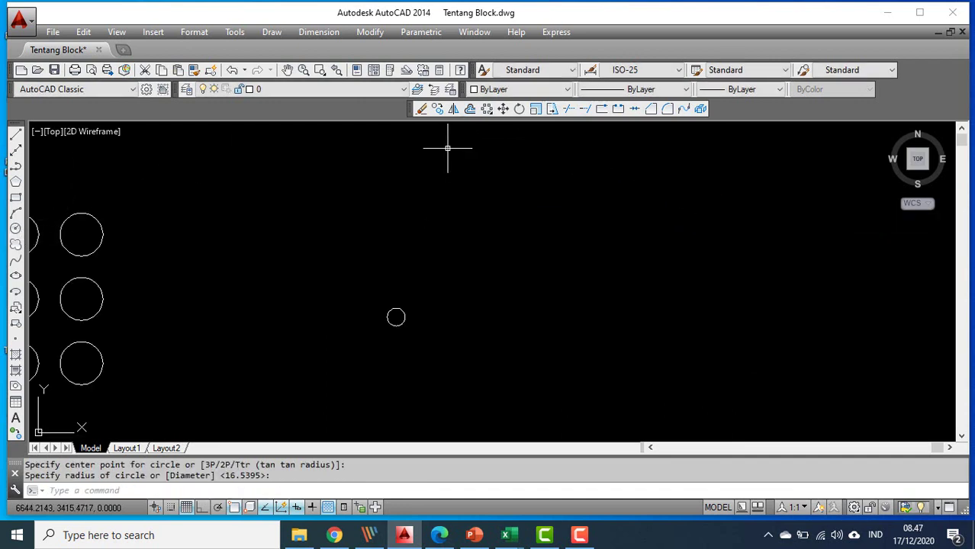
# Create an associative polar array of the small circle with the default six items, centred about 133 units above it
pyautogui.click(487, 109)
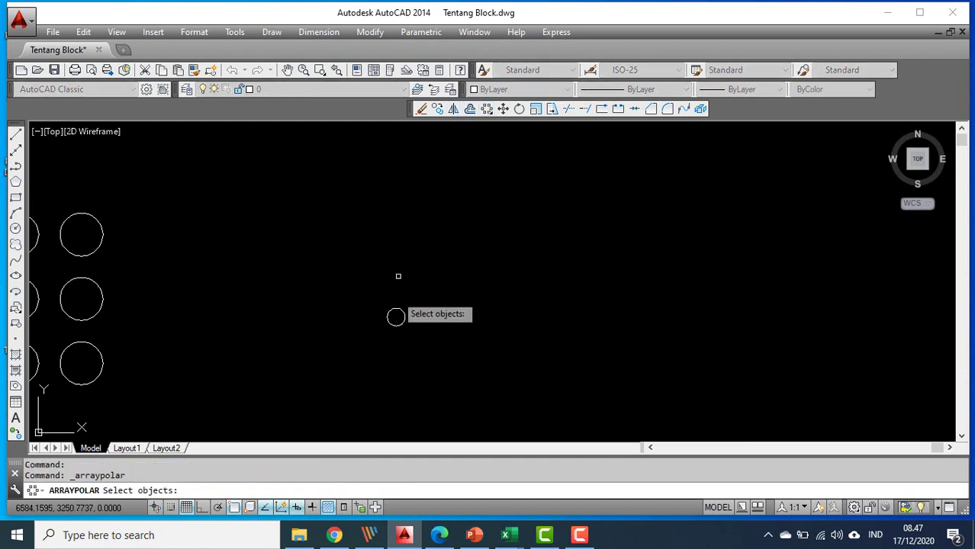
pyautogui.click(405, 316)
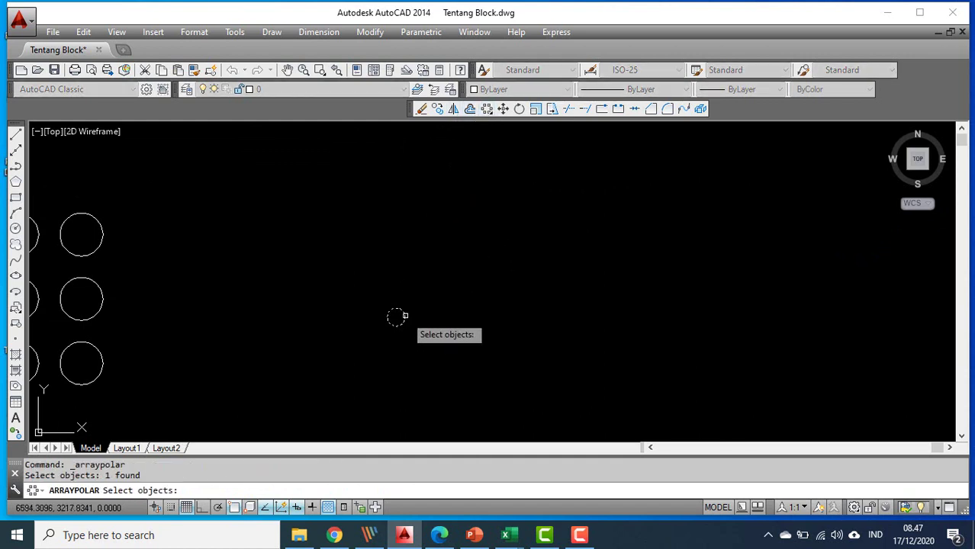
pyautogui.press('Return')
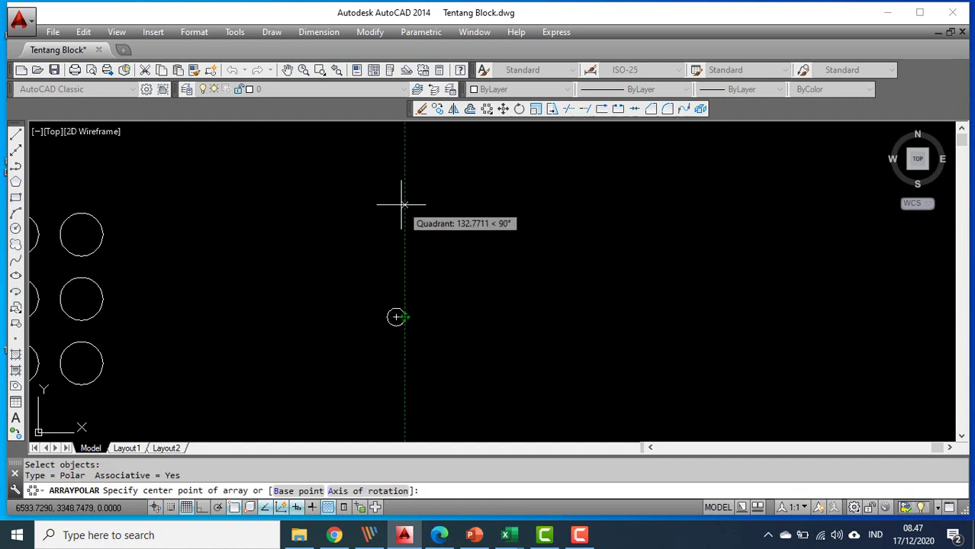
pyautogui.click(403, 204)
pyautogui.scroll(-4, 410, 210)
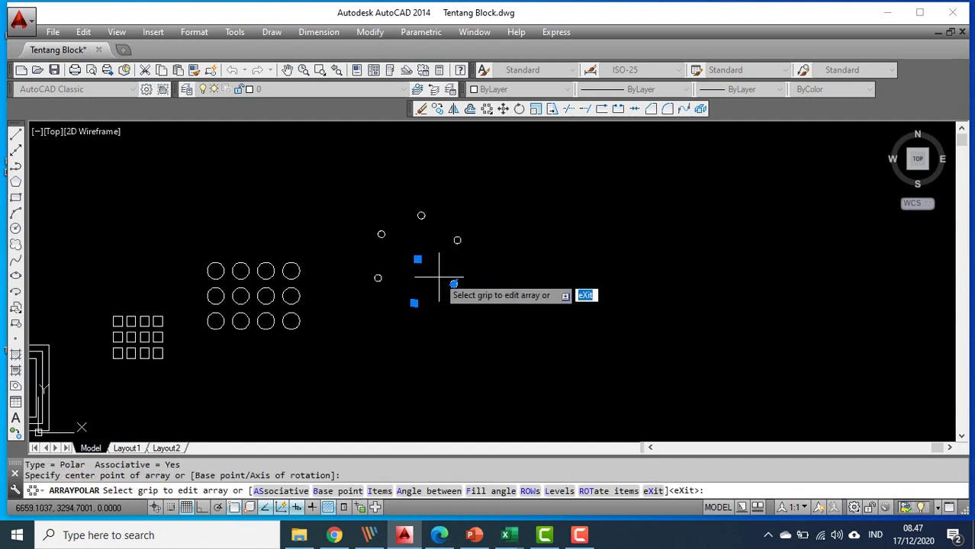
pyautogui.scroll(2, 438, 278)
pyautogui.press('Escape')
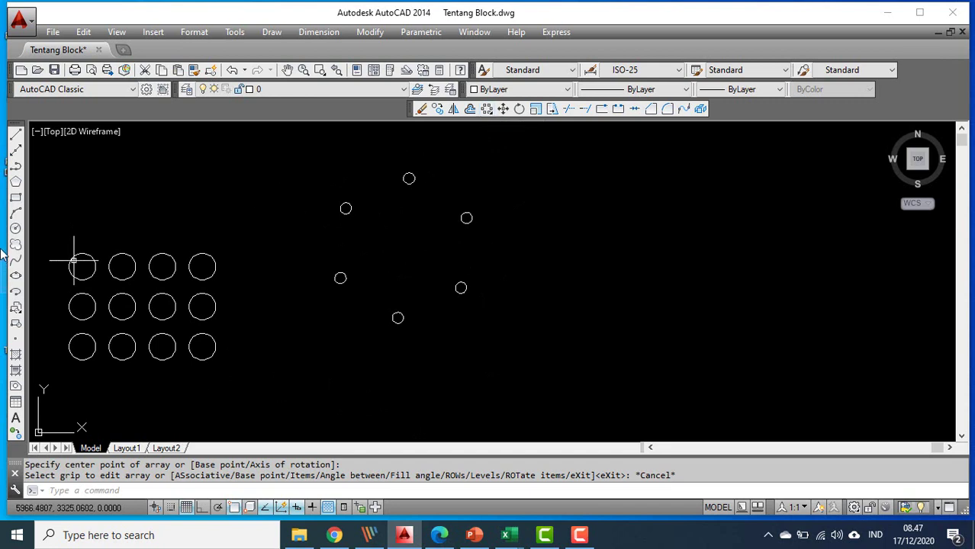
# Draw a horizontal line above the rows of small circles with Ortho mode on
pyautogui.click(15, 230)
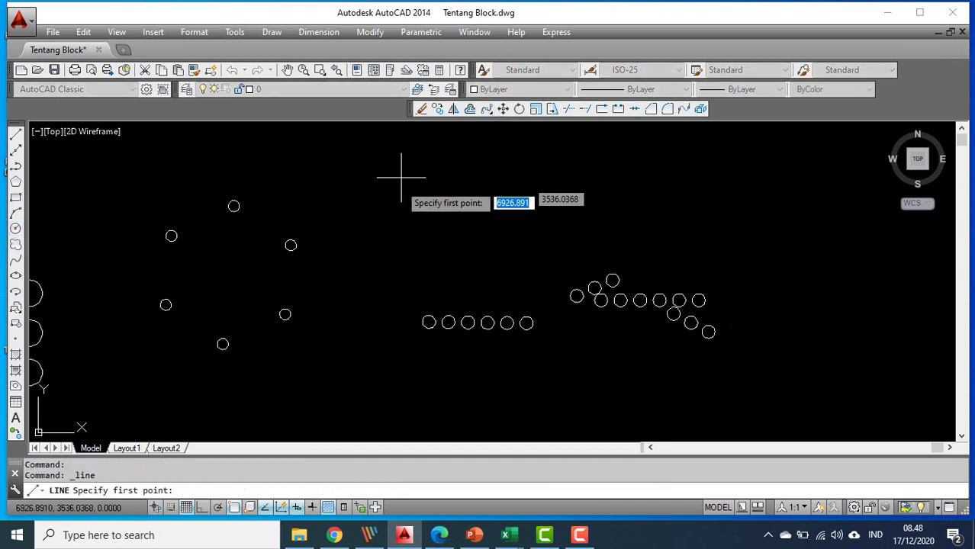
pyautogui.click(392, 200)
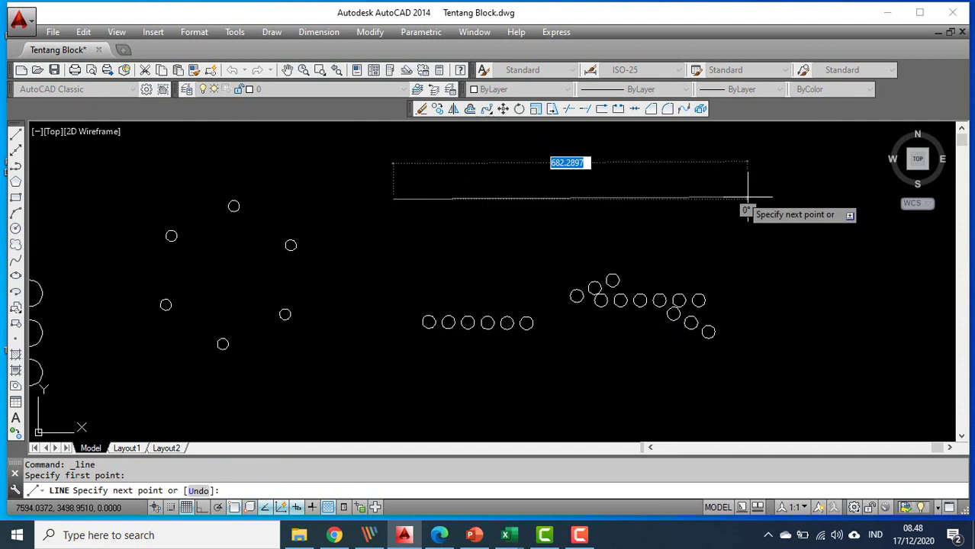
pyautogui.press('F8')
pyautogui.press('F8')
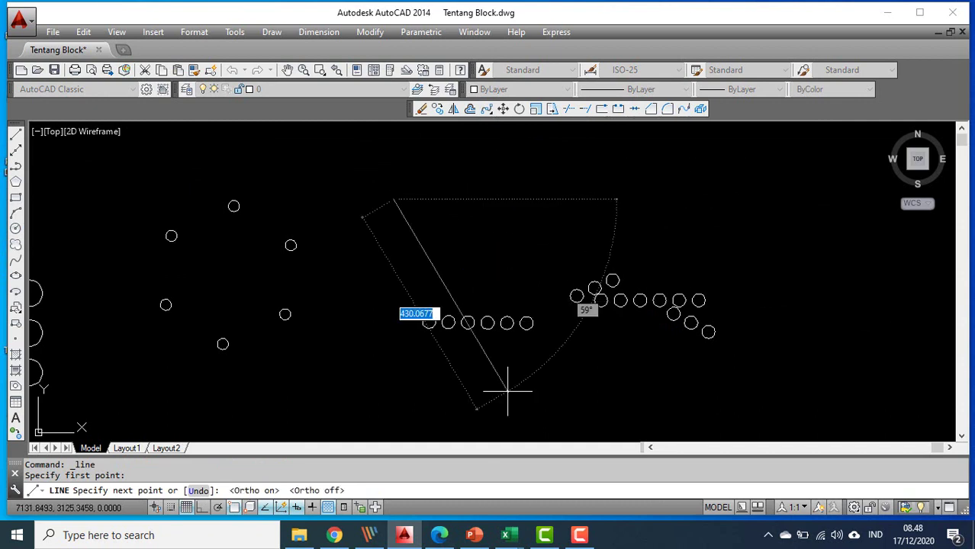
pyautogui.press('F8')
pyautogui.click(676, 199)
pyautogui.rightClick(677, 199)
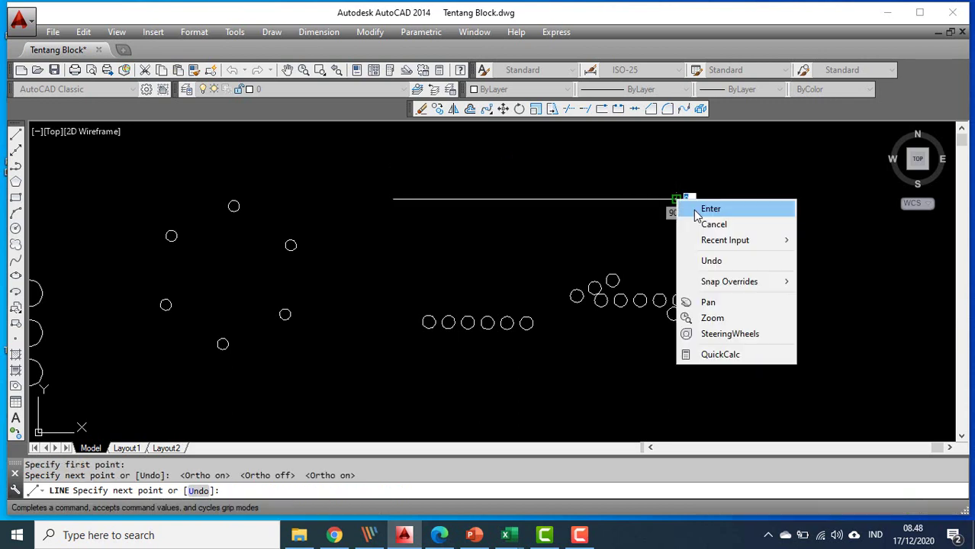
pyautogui.click(700, 206)
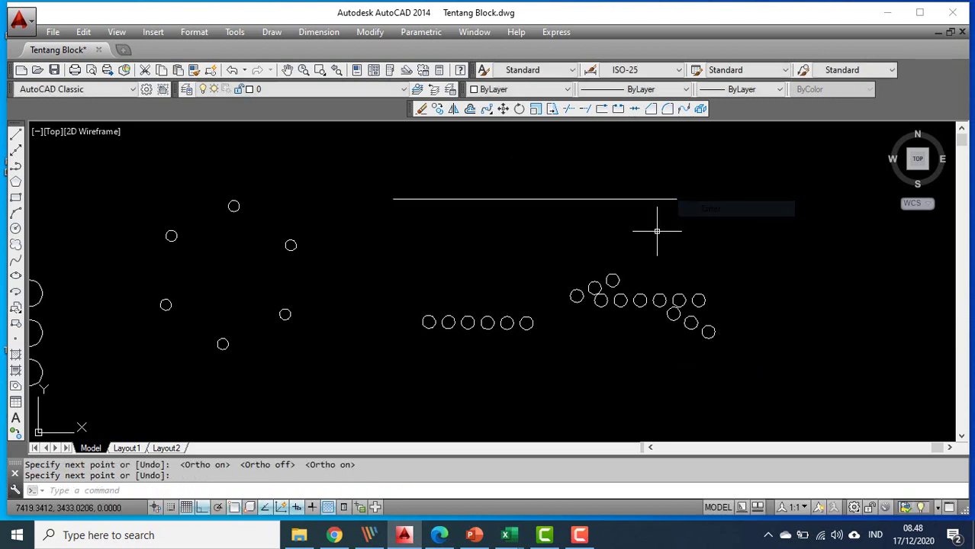
pyautogui.click(487, 109)
pyautogui.click(433, 324)
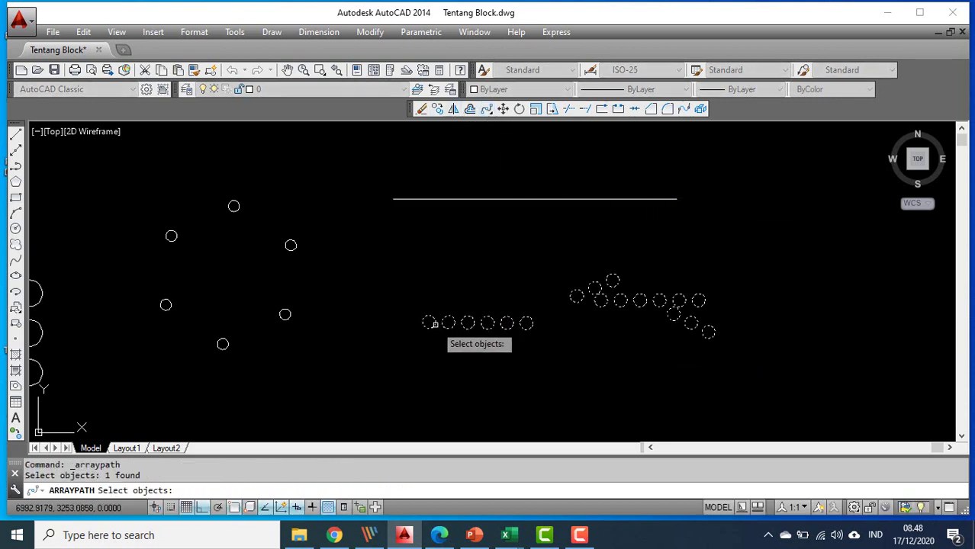
pyautogui.press('Return')
# Draw a circle with a radius of about 15 units just below the left end of the horizontal line
pyautogui.click(398, 199)
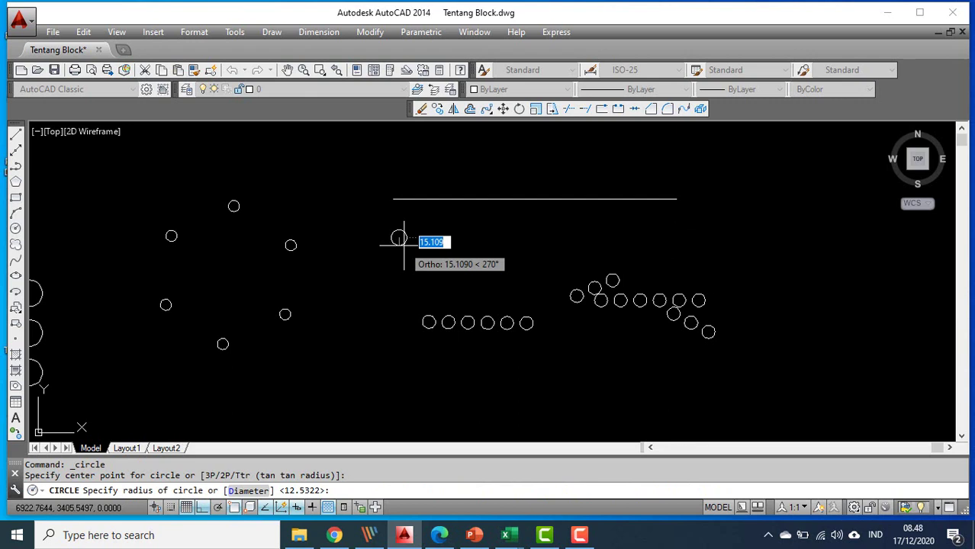
pyautogui.press('Return')
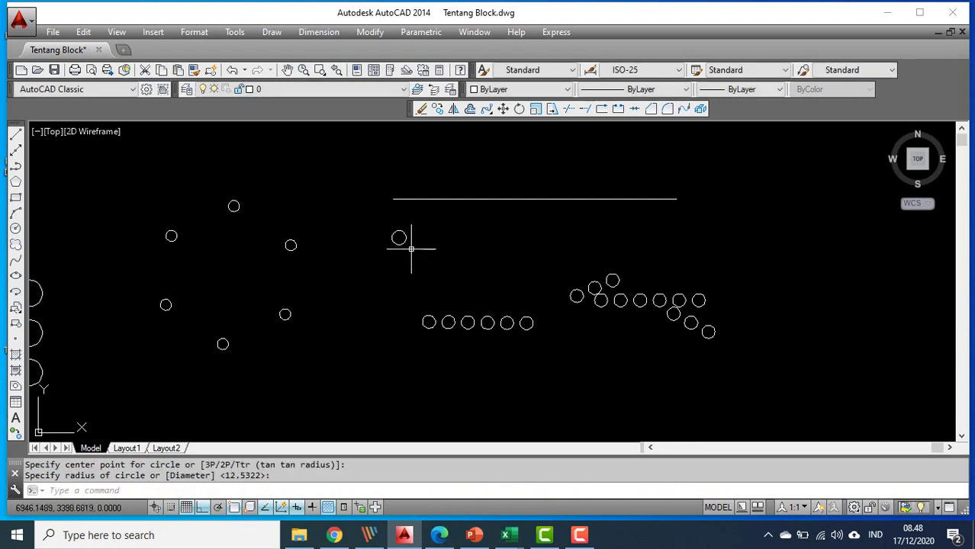
# Create an associative path array of the circle just below the horizontal line, using that line as the path curve
pyautogui.click(487, 109)
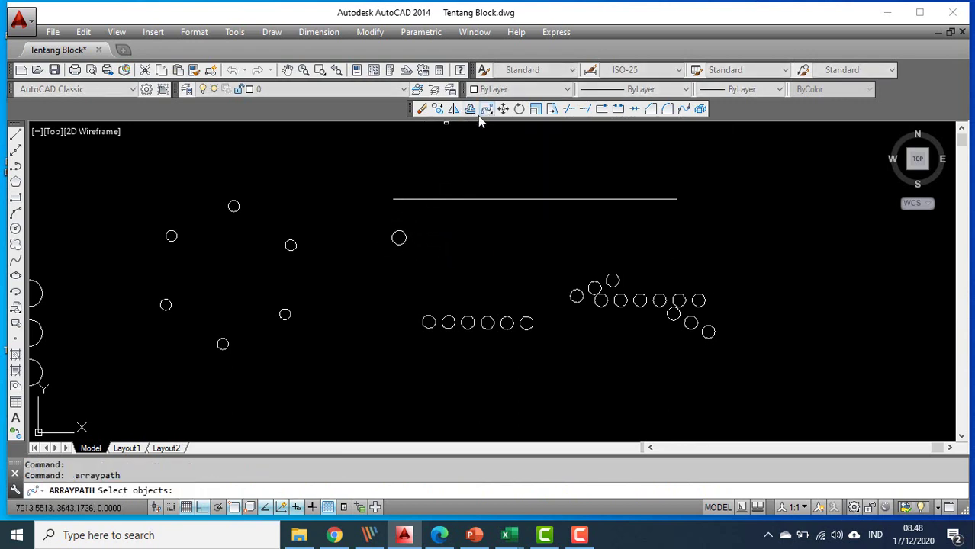
pyautogui.click(398, 230)
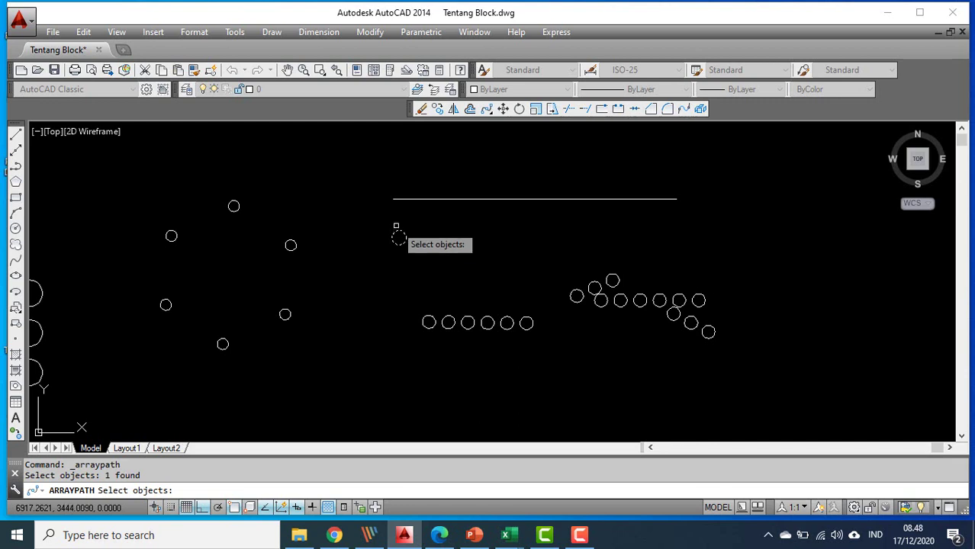
pyautogui.press('Return')
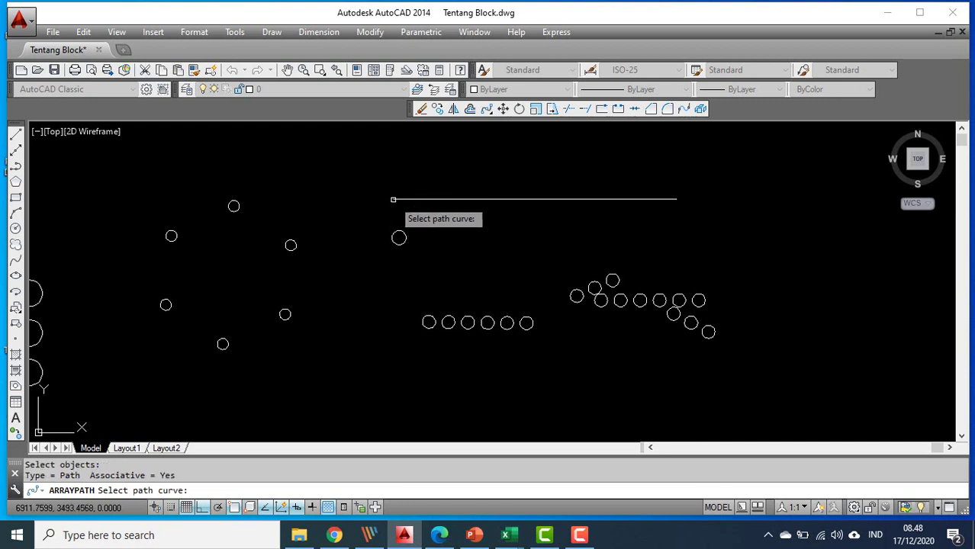
pyautogui.click(393, 199)
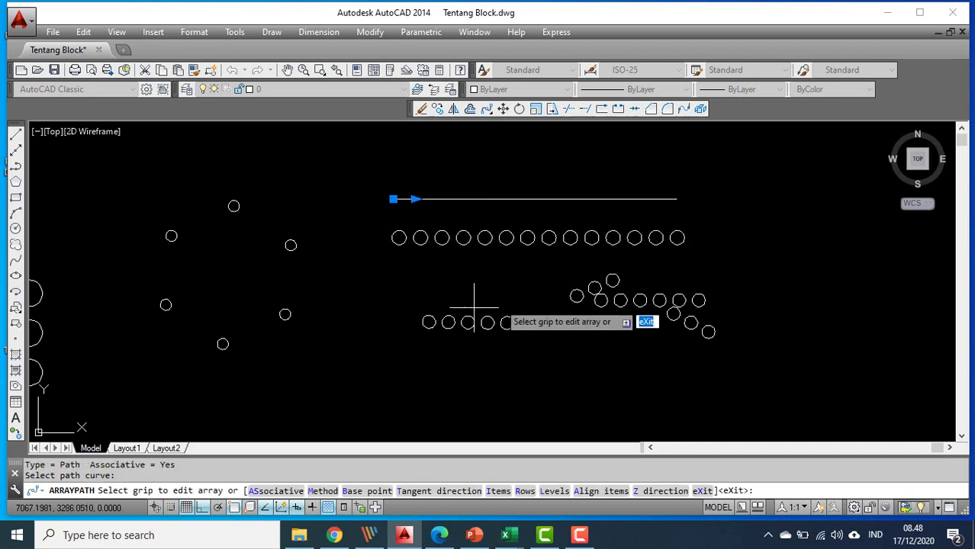
pyautogui.scroll(2, 616, 234)
pyautogui.scroll(-2, 616, 234)
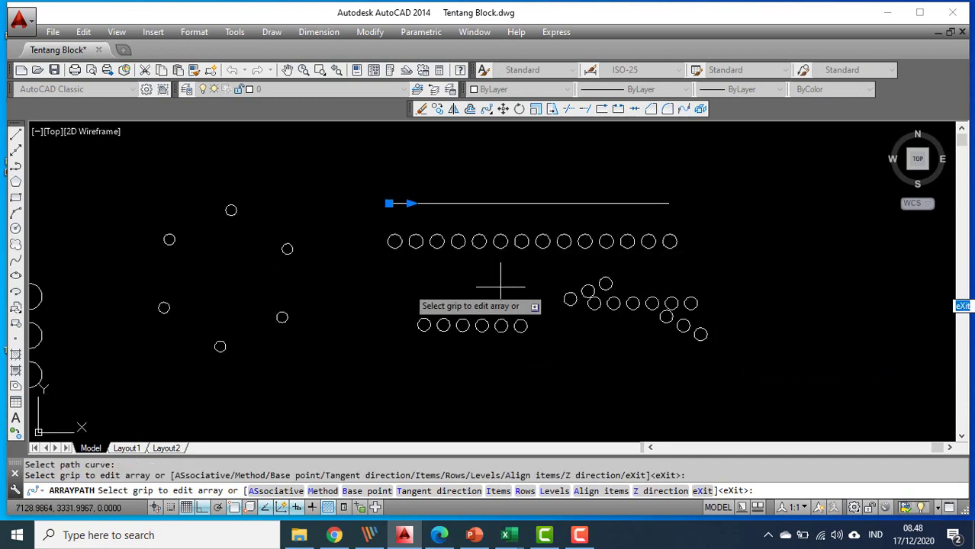
pyautogui.press('Escape')
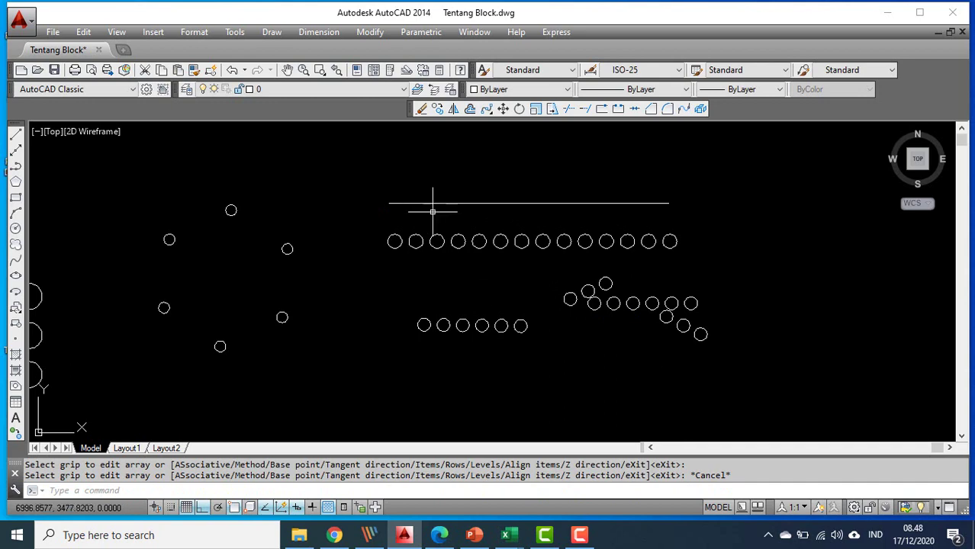
# Dock the floating Modify toolbar vertically at the edge of the drawing area opposite the Draw toolbar
pyautogui.scroll(-3, 432, 211)
pyautogui.scroll(5, 177, 271)
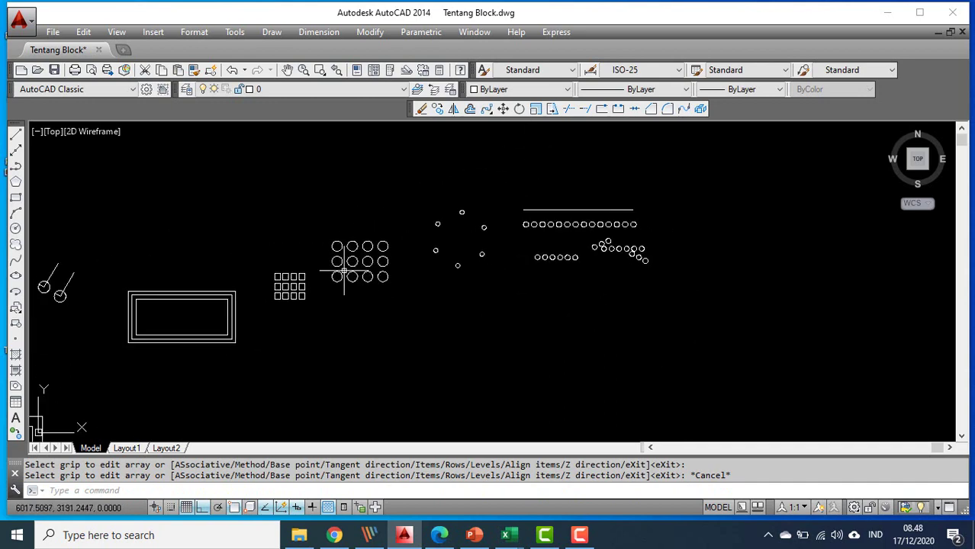
pyautogui.scroll(-4, 346, 268)
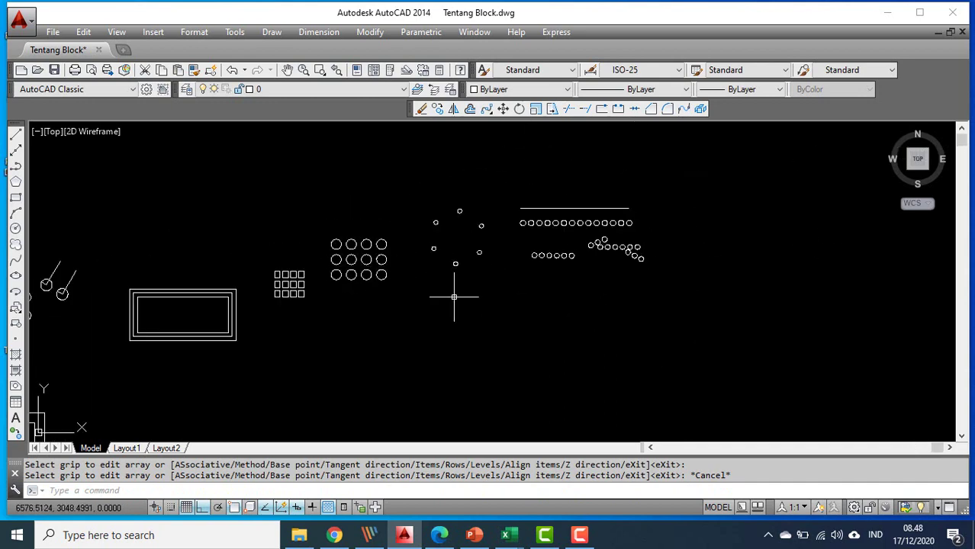
pyautogui.scroll(2, 540, 229)
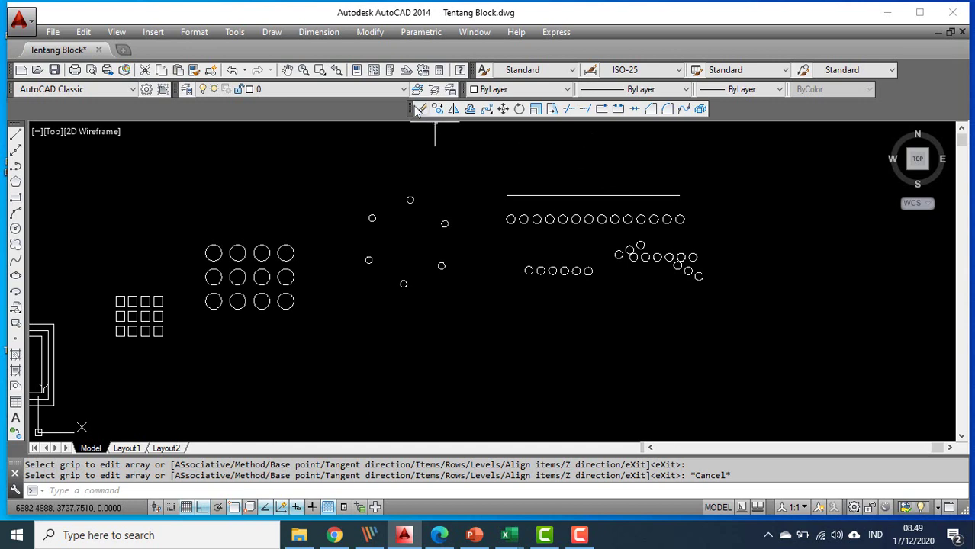
pyautogui.moveTo(417, 110)
pyautogui.mouseDown()
pyautogui.moveTo(443, 127)
pyautogui.moveTo(839, 160)
pyautogui.moveTo(960, 141)
pyautogui.moveTo(958, 122)
pyautogui.mouseUp()
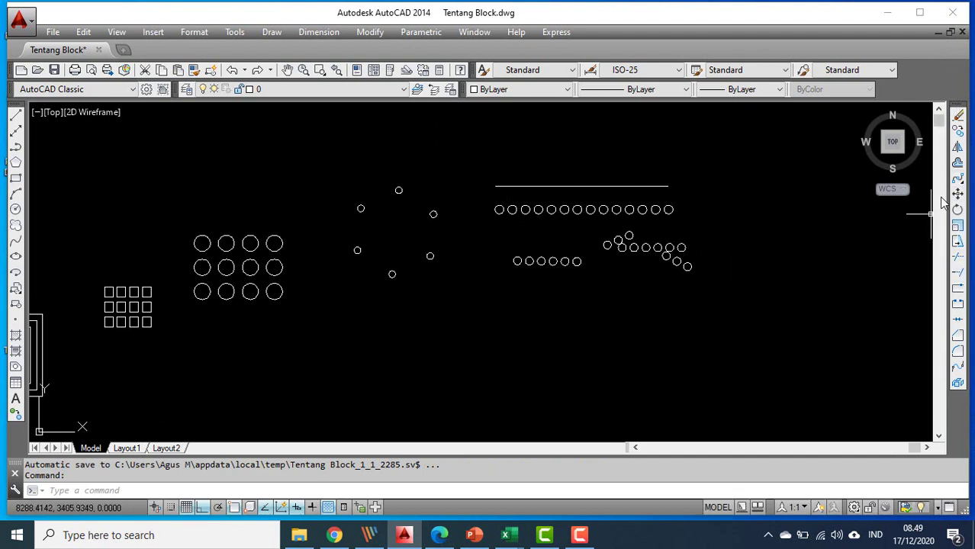
# Move the circle grid about 417 units straight down, using the centre of its upper-left circle as the base point
pyautogui.click(958, 194)
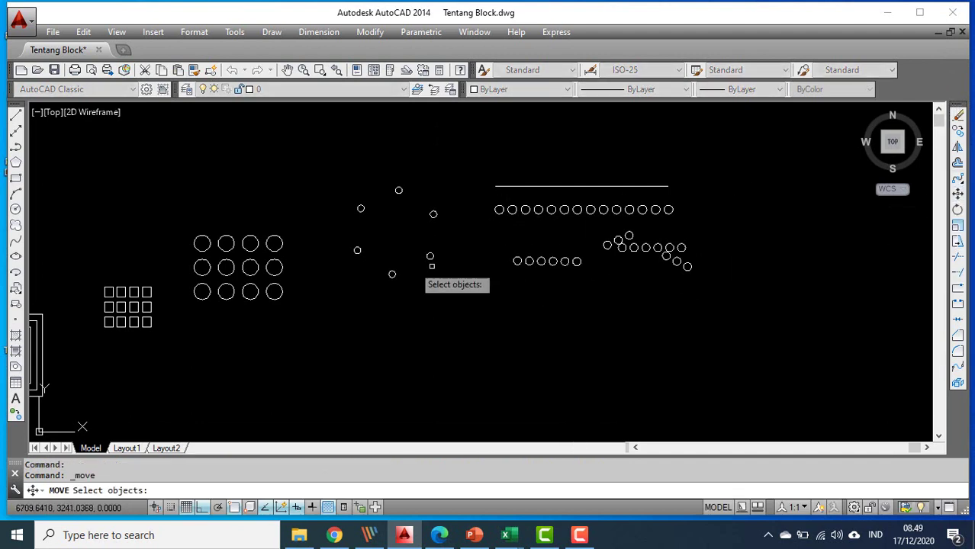
pyautogui.scroll(2, 376, 259)
pyautogui.scroll(-4, 375, 258)
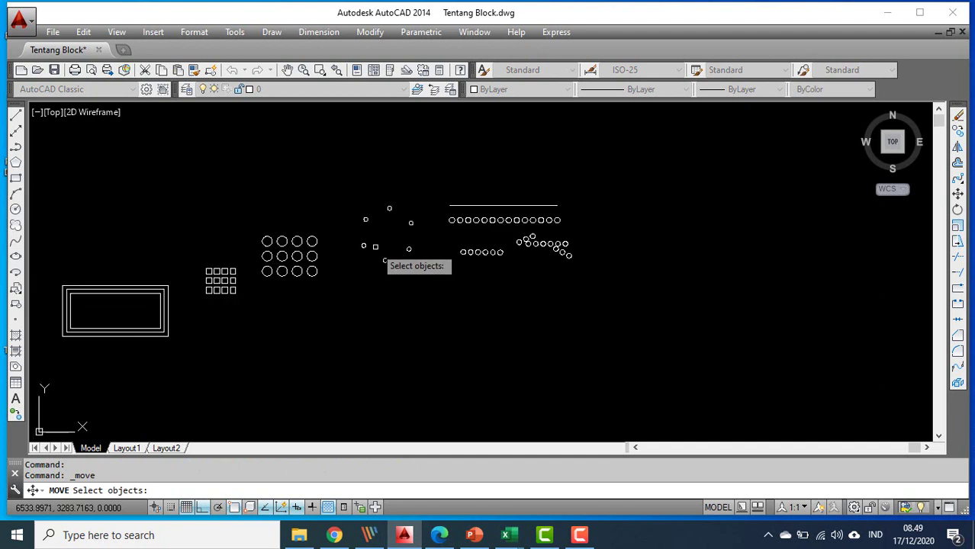
pyautogui.click(240, 219)
pyautogui.click(327, 301)
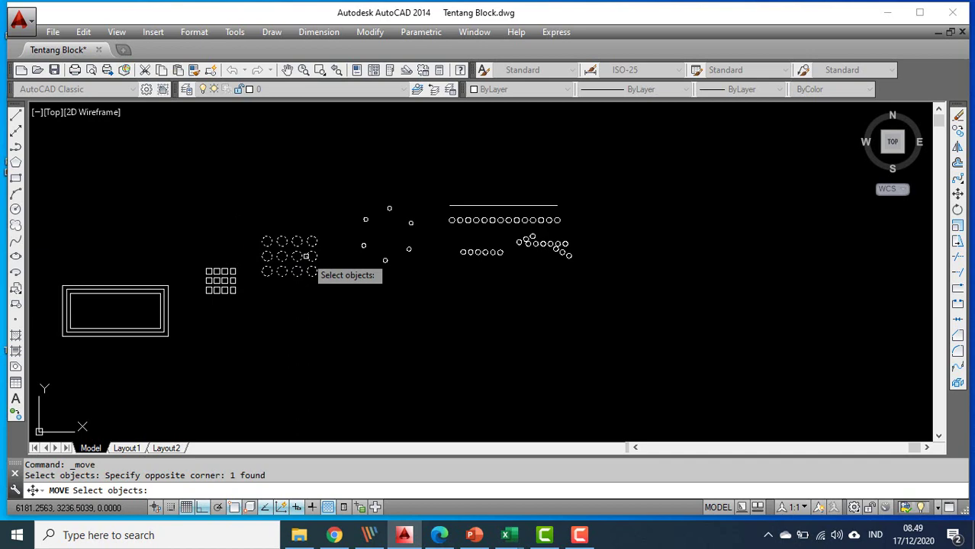
pyautogui.press('Return')
pyautogui.scroll(3, 290, 261)
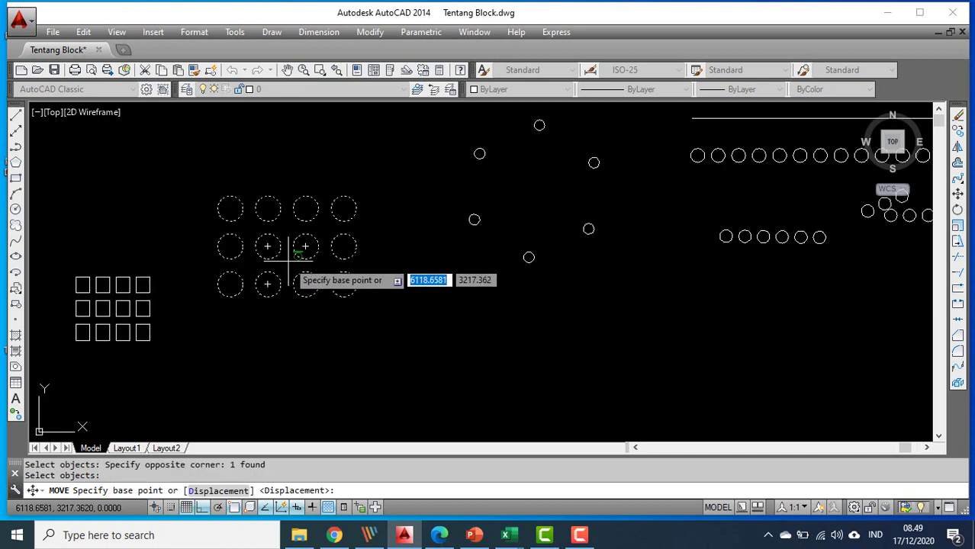
pyautogui.click(227, 208)
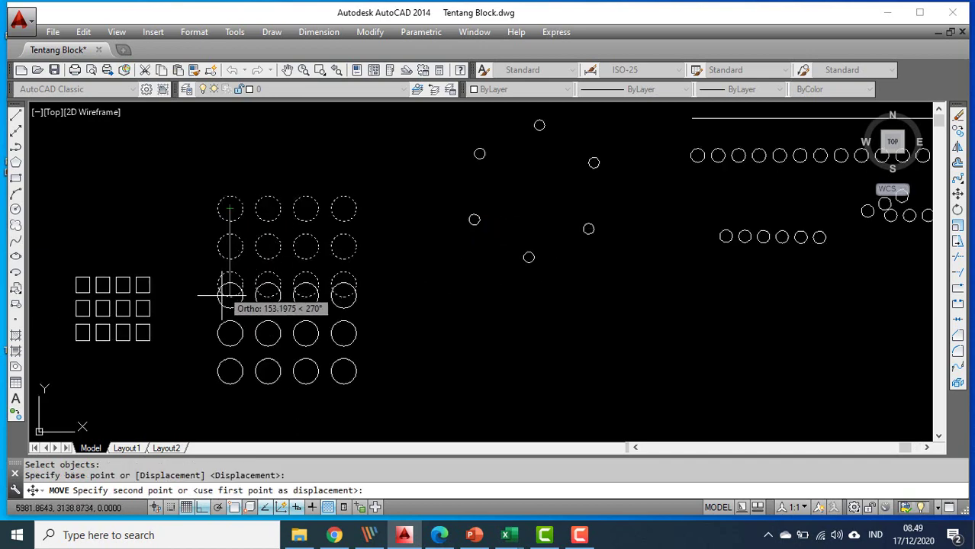
pyautogui.scroll(-2, 230, 295)
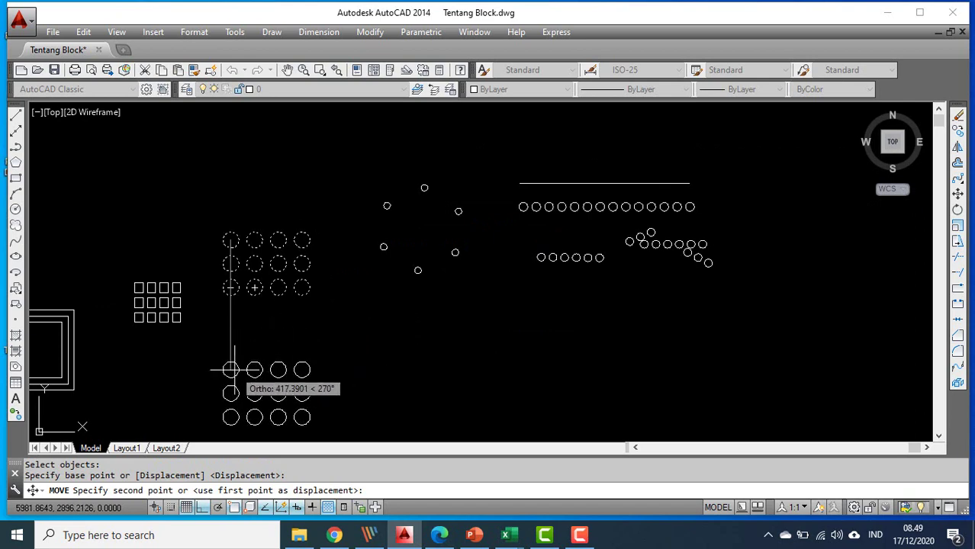
pyautogui.click(230, 369)
pyautogui.scroll(-1, 390, 258)
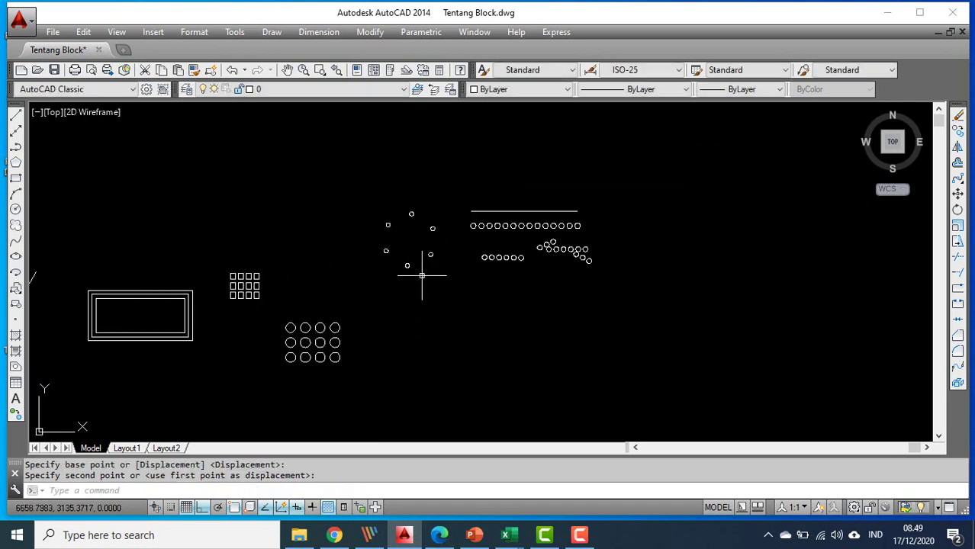
# Move the circle grid straight up until it sits higher than the polar array of small circles
pyautogui.click(278, 309)
pyautogui.click(386, 399)
pyautogui.rightClick(347, 364)
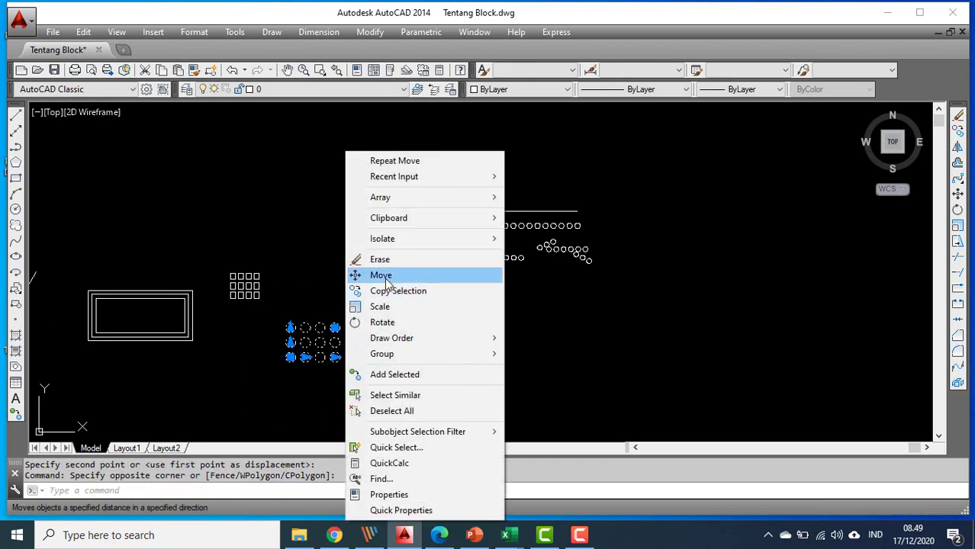
pyautogui.click(386, 276)
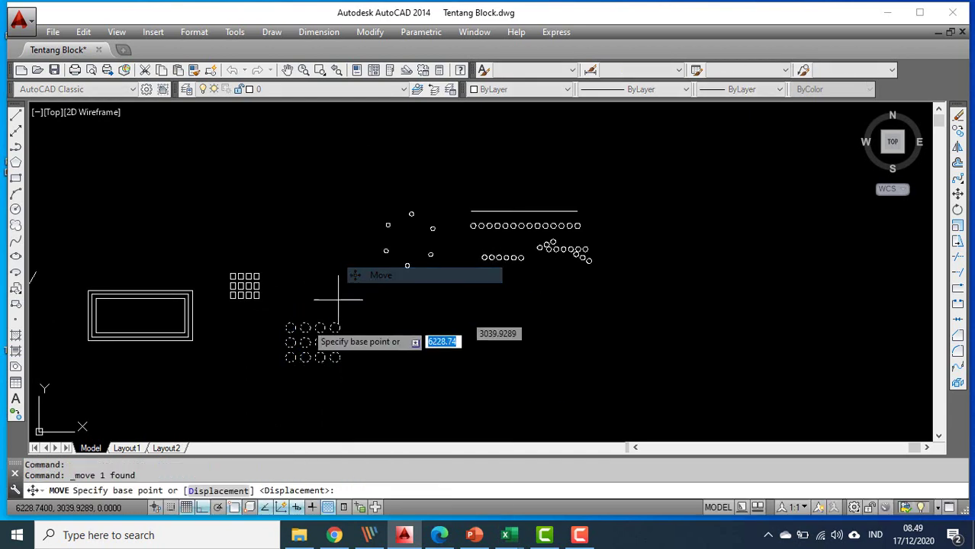
pyautogui.click(319, 356)
pyautogui.click(314, 191)
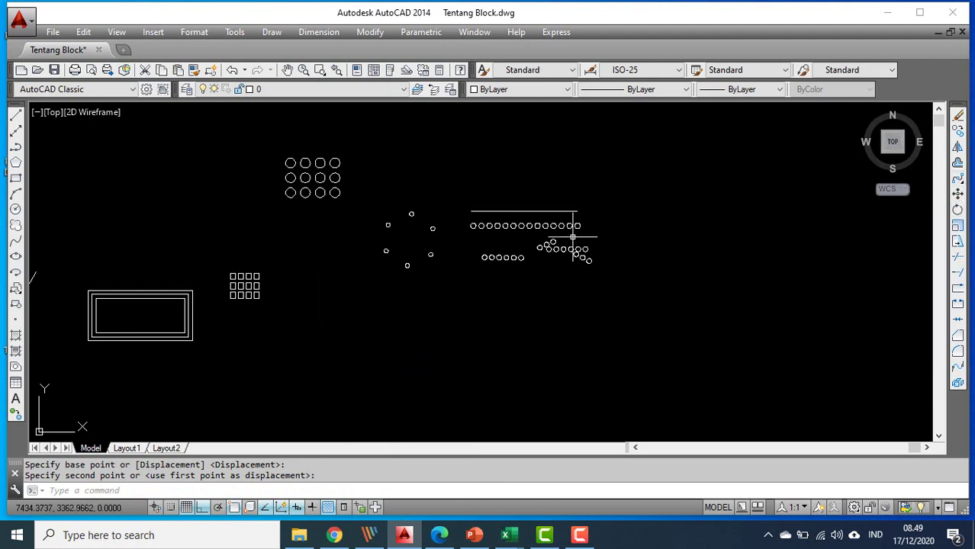
# Draw an 8-sided polygon circumscribed about a circle in the empty area below the arrays
pyautogui.write('pol')
pyautogui.press('Return')
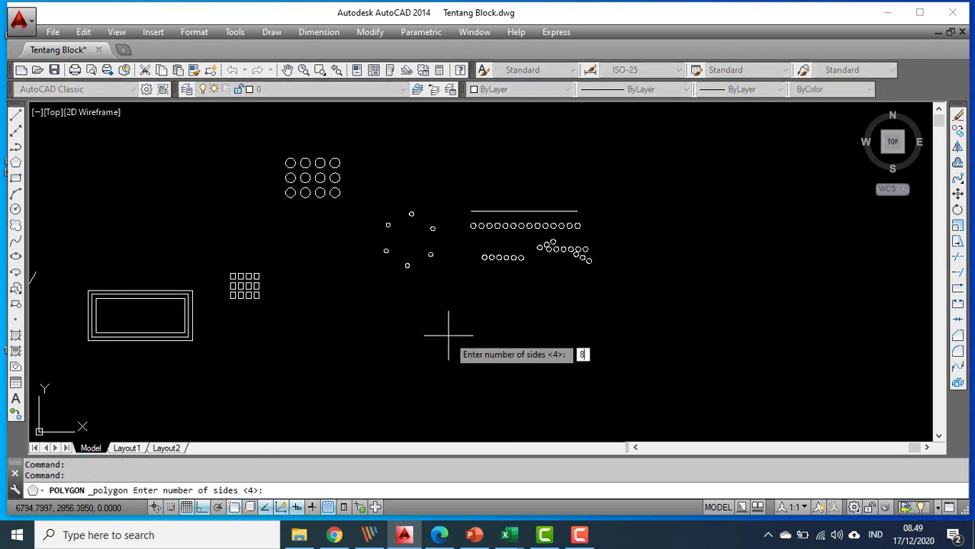
pyautogui.write('8')
pyautogui.press('Return')
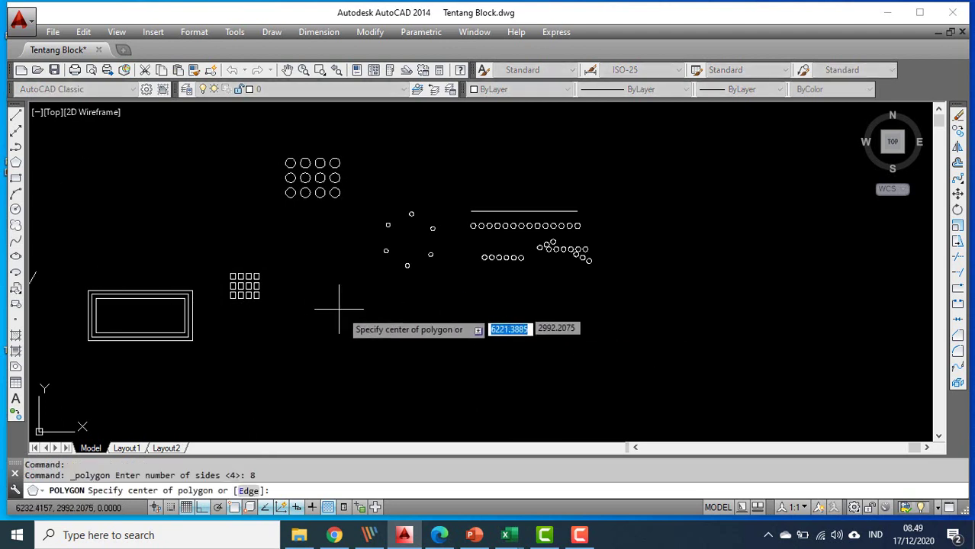
pyautogui.scroll(-2, 381, 263)
pyautogui.scroll(4, 338, 333)
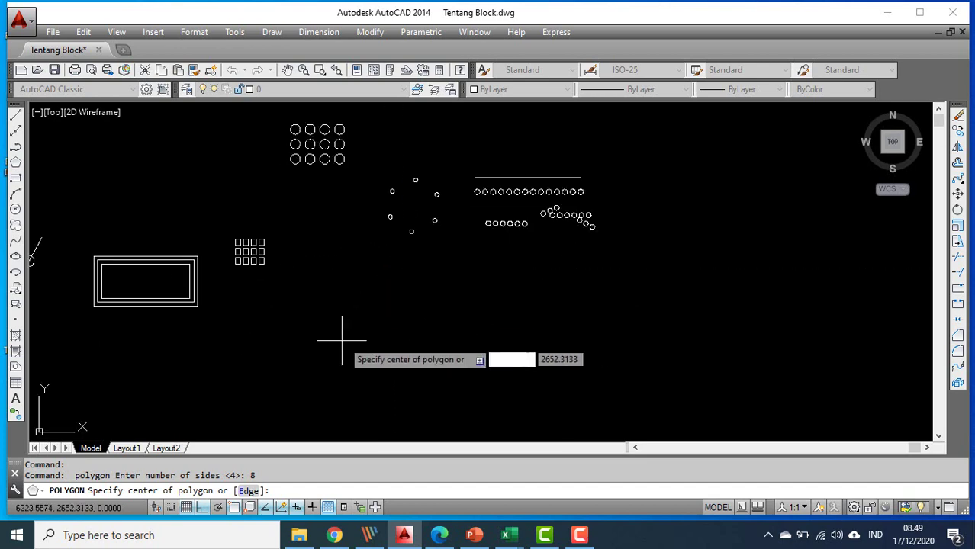
pyautogui.click(343, 264)
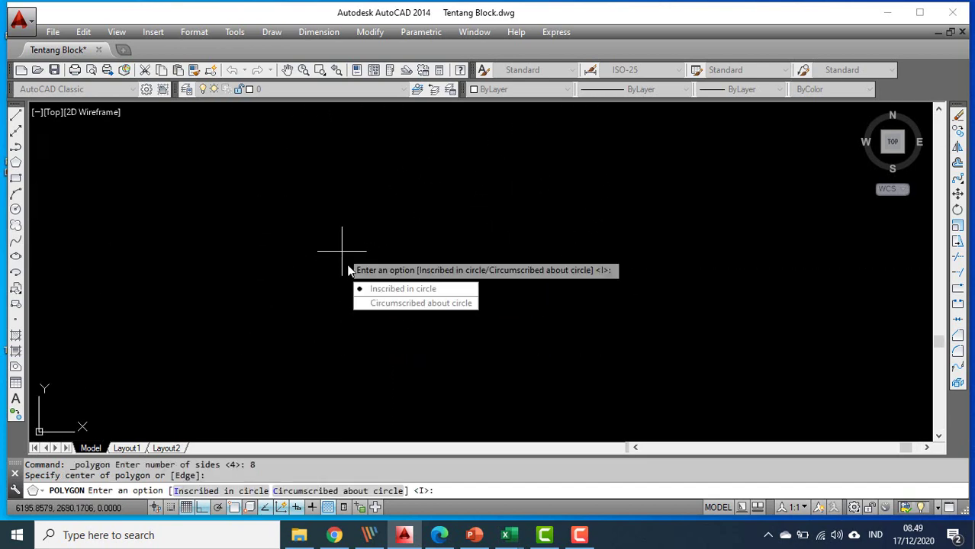
pyautogui.click(359, 303)
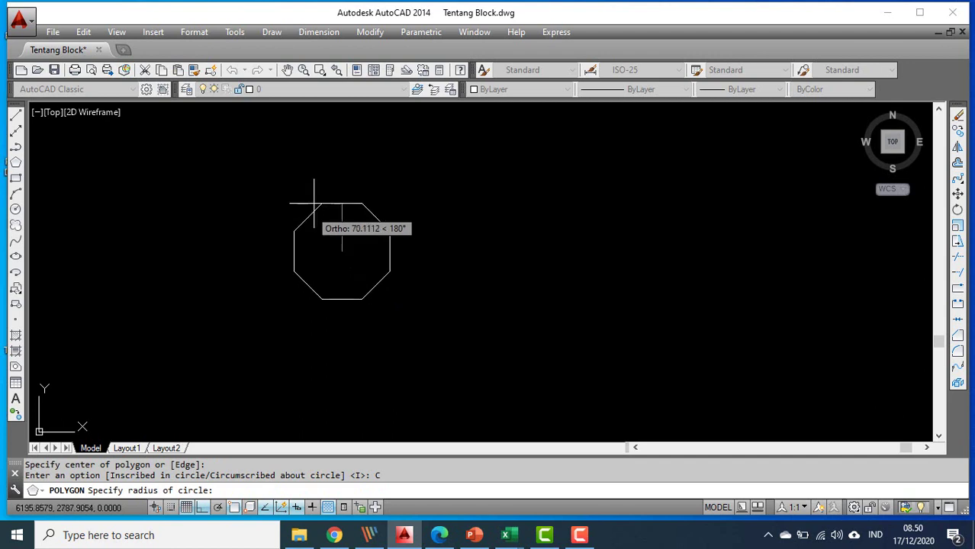
pyautogui.click(334, 219)
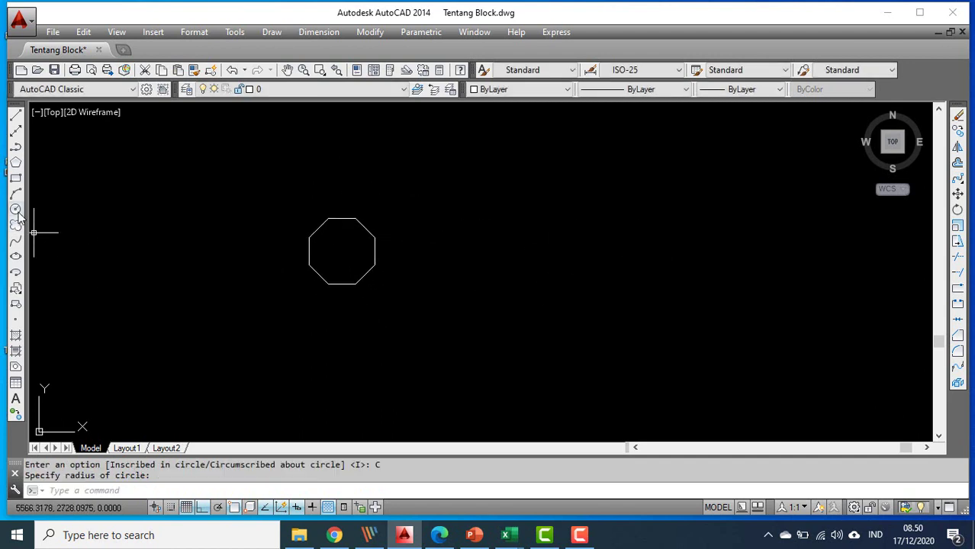
# Draw two parallel horizontal lines about 232 units long from the octagon's two left side vertices, extending past its right side
pyautogui.click(15, 116)
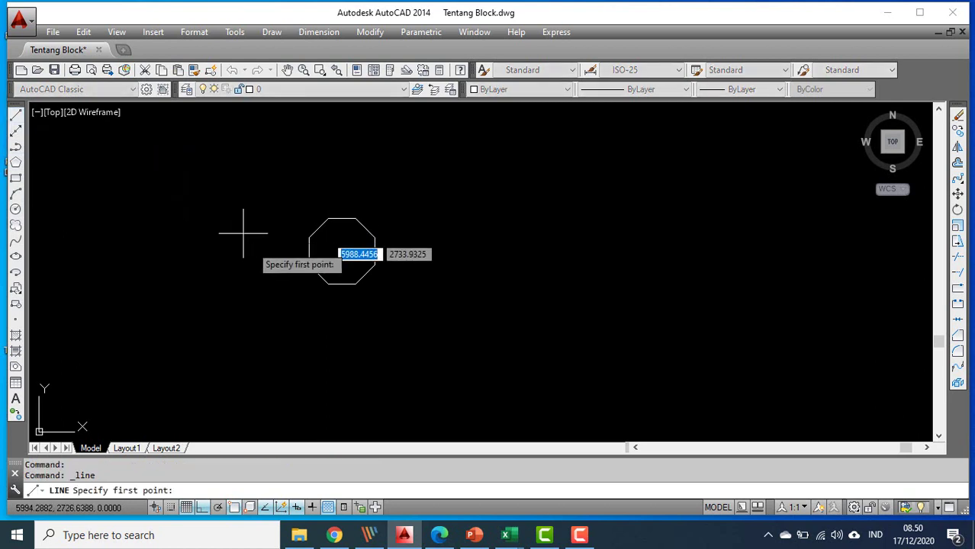
pyautogui.click(309, 237)
pyautogui.click(422, 237)
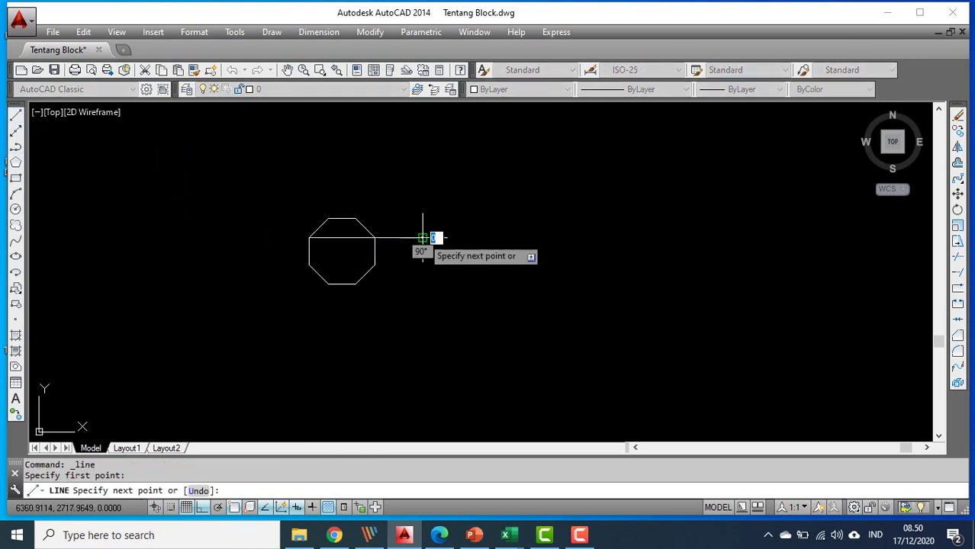
pyautogui.rightClick(422, 237)
pyautogui.click(457, 246)
pyautogui.rightClick(459, 244)
pyautogui.click(488, 255)
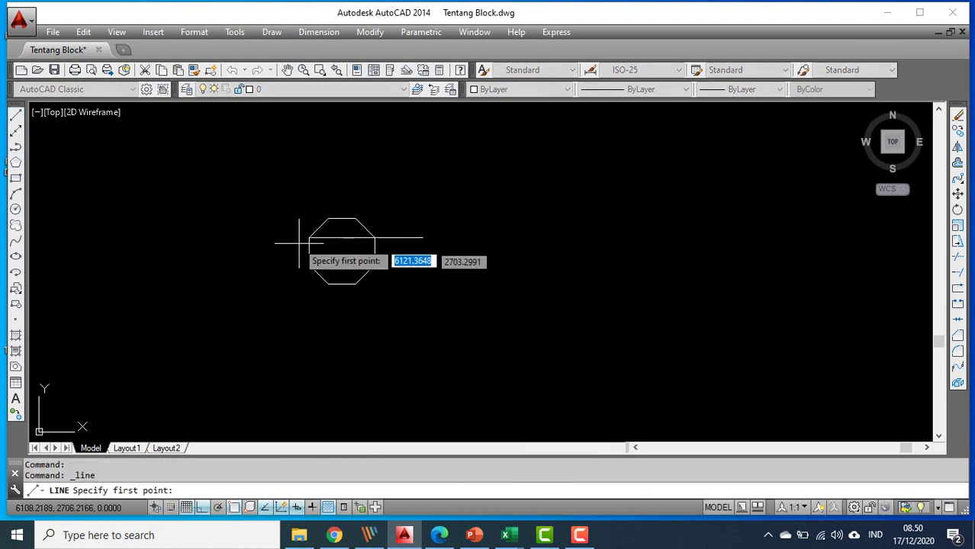
pyautogui.click(308, 266)
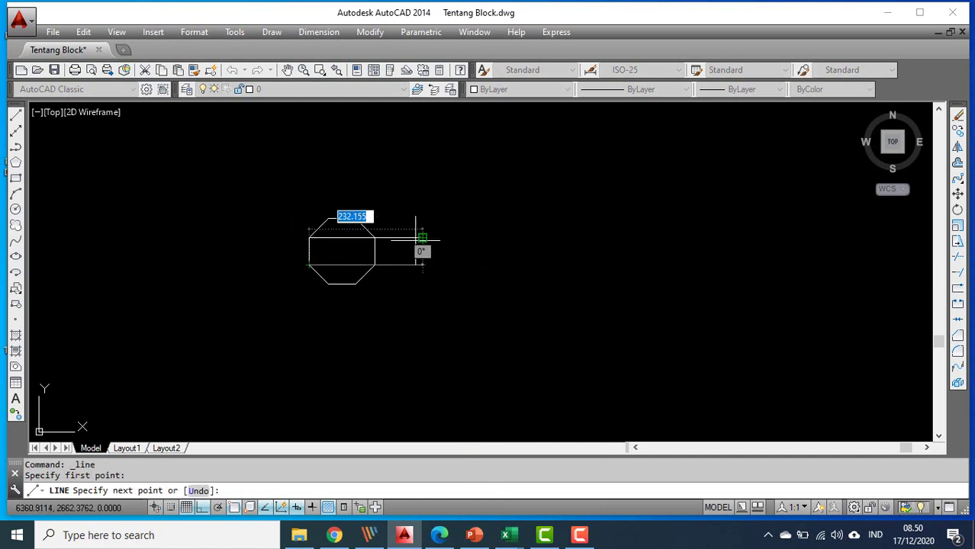
pyautogui.click(422, 265)
pyautogui.rightClick(422, 265)
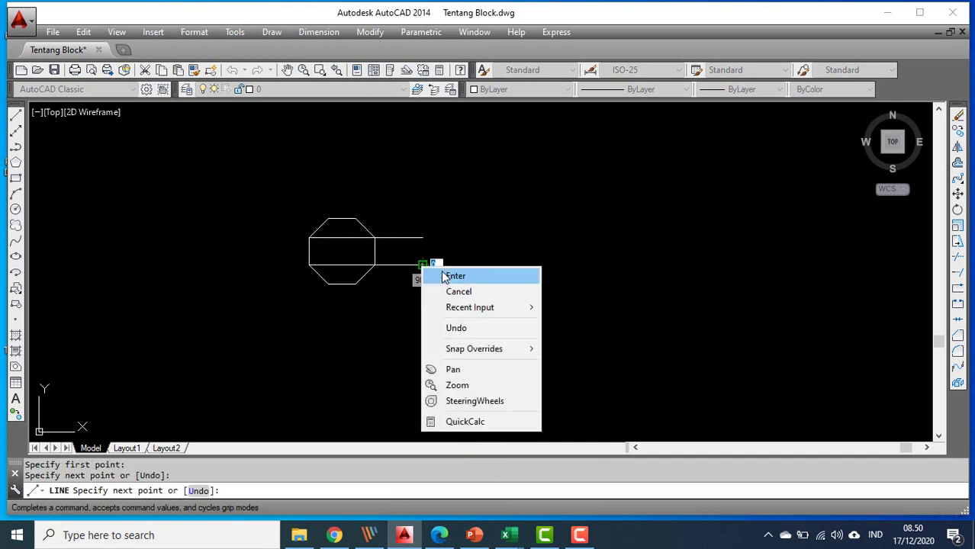
pyautogui.click(450, 274)
# Connect the right ends of the two horizontal lines with a vertical line
pyautogui.rightClick(533, 147)
pyautogui.click(558, 158)
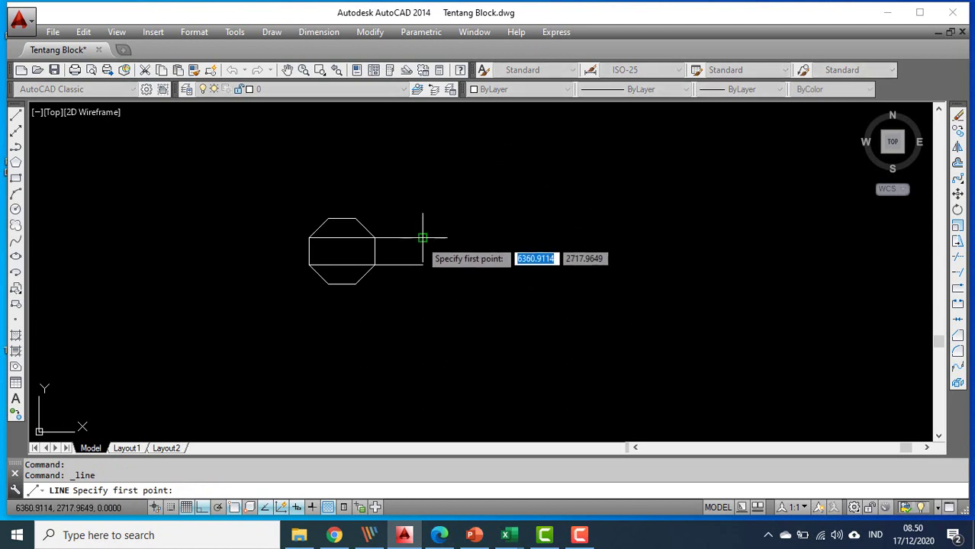
pyautogui.click(422, 264)
pyautogui.rightClick(423, 265)
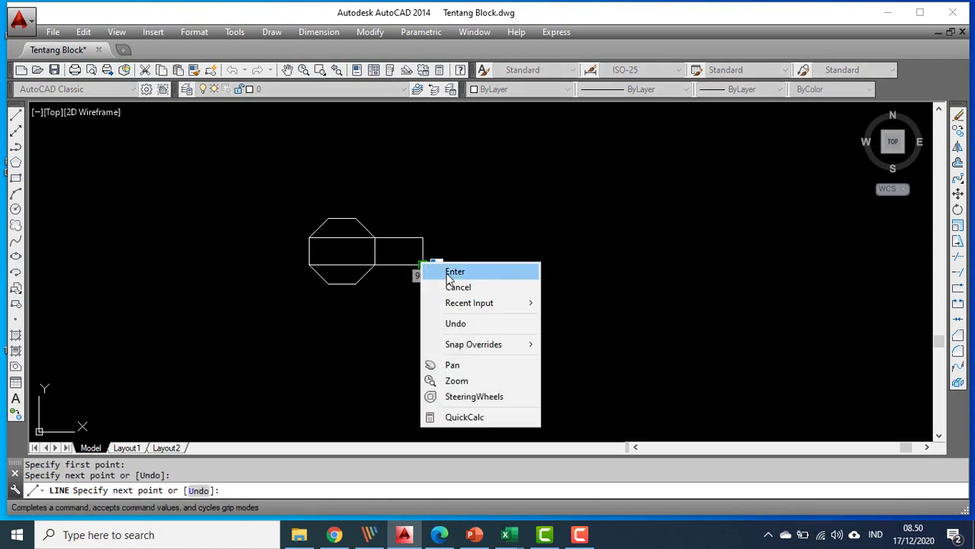
pyautogui.click(446, 271)
pyautogui.click(959, 116)
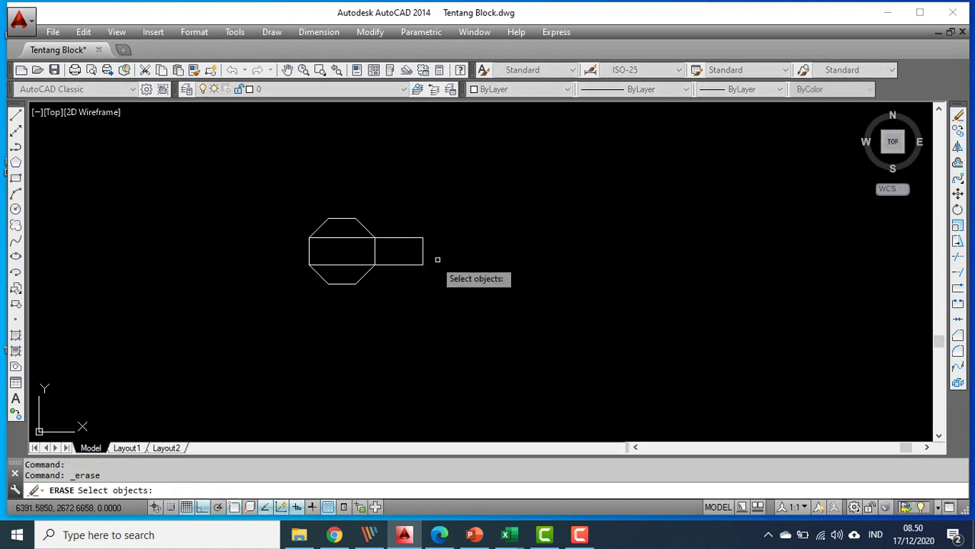
pyautogui.click(391, 257)
pyautogui.click(338, 252)
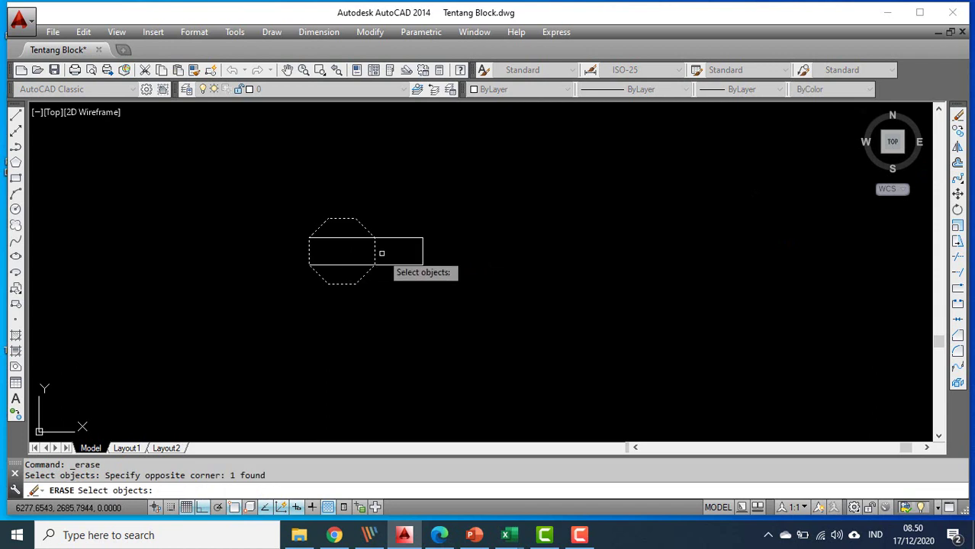
pyautogui.press('Escape')
# Trim away the octagon's right vertical side between the two horizontal lines
pyautogui.click(959, 266)
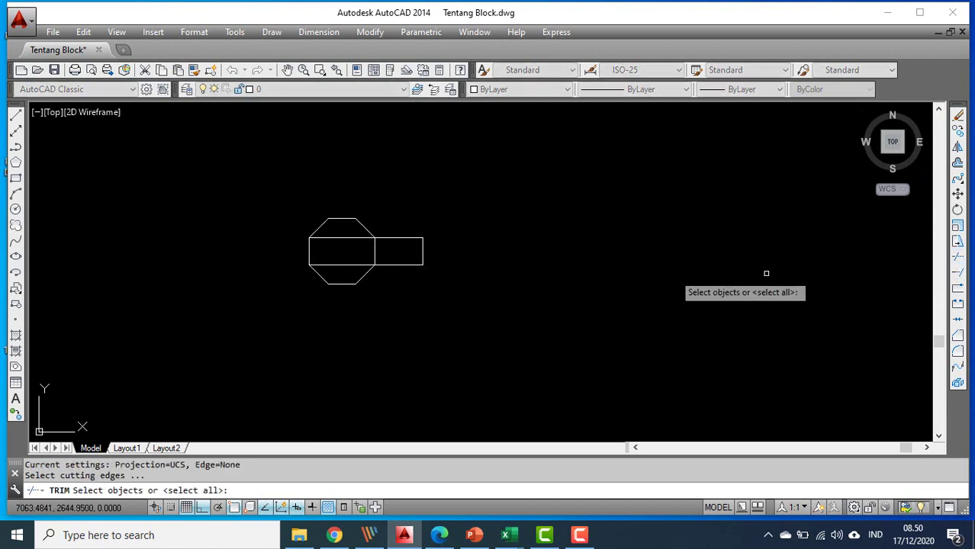
pyautogui.press('Return')
pyautogui.click(407, 253)
pyautogui.click(322, 259)
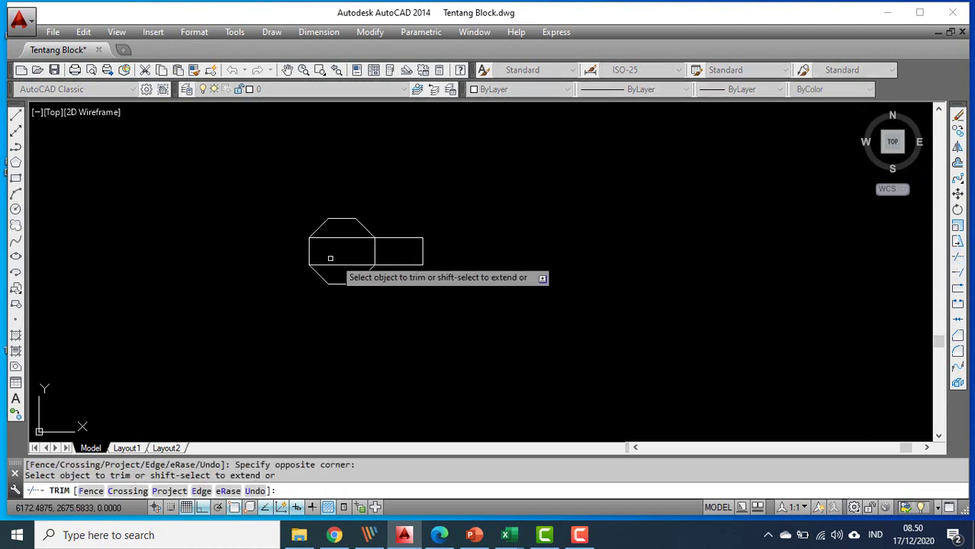
pyautogui.click(375, 251)
pyautogui.click(371, 248)
pyautogui.press('Escape')
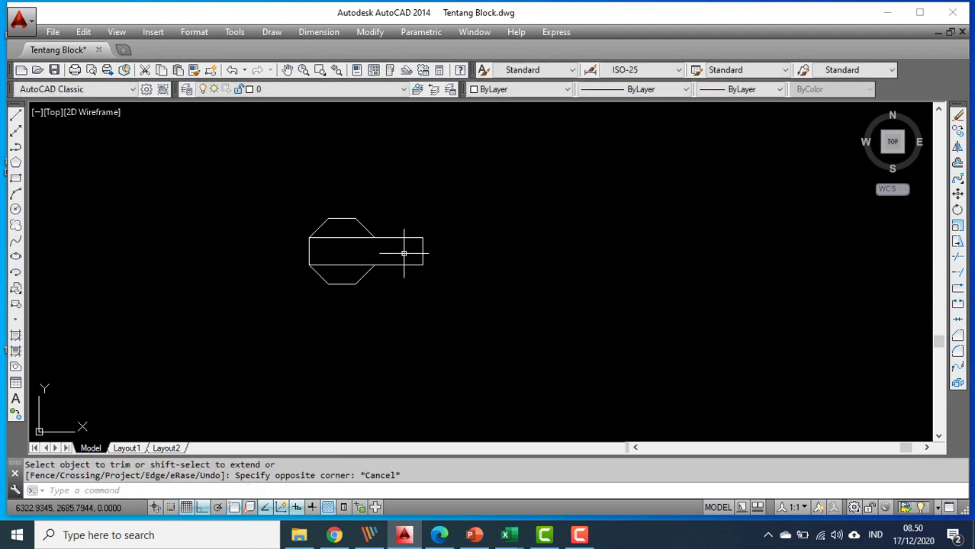
pyautogui.moveTo(439, 273); pyautogui.dragTo(410, 286, button='middle')
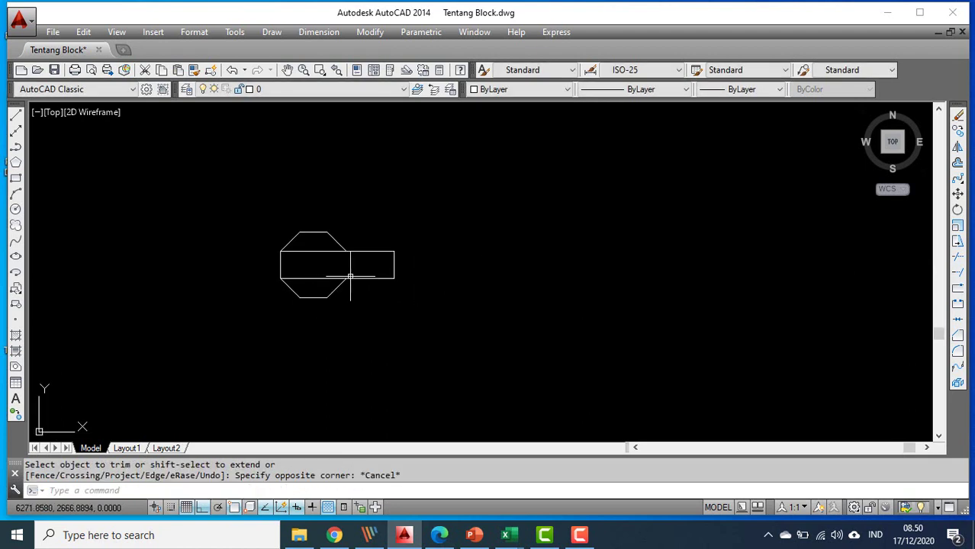
pyautogui.click(958, 211)
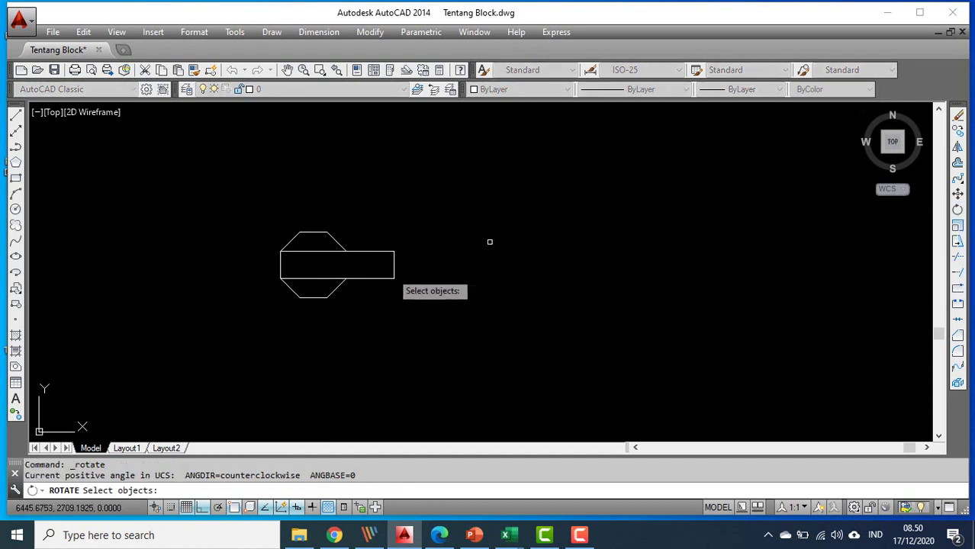
pyautogui.click(247, 185)
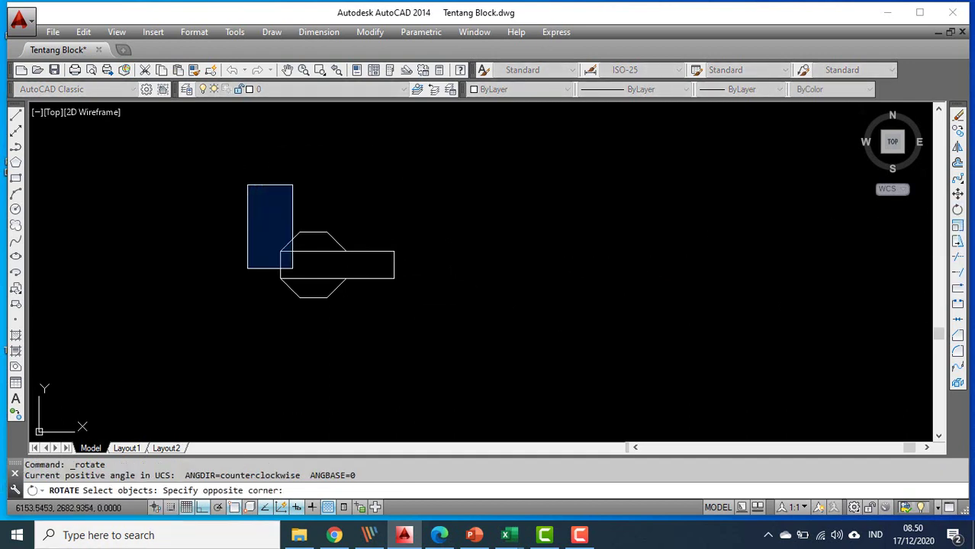
pyautogui.click(538, 334)
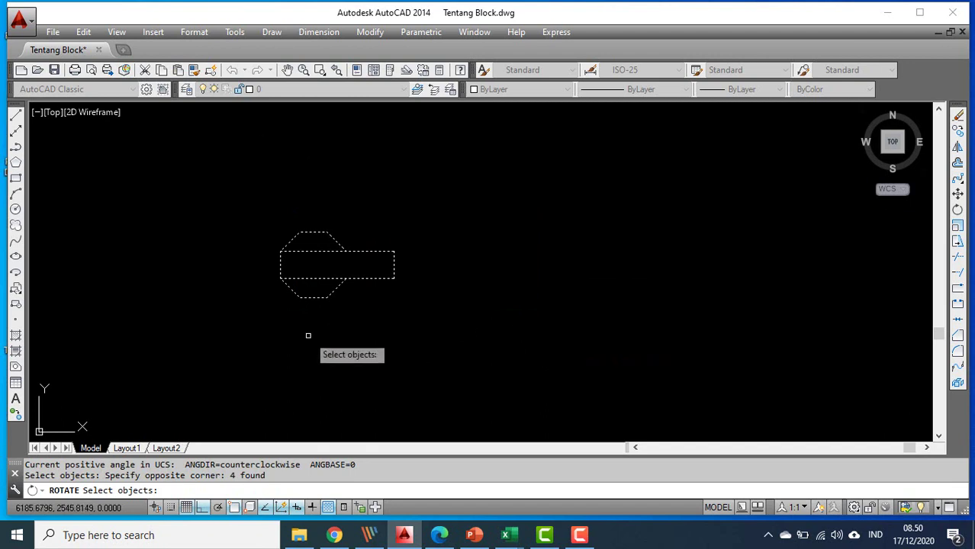
pyautogui.press('Return')
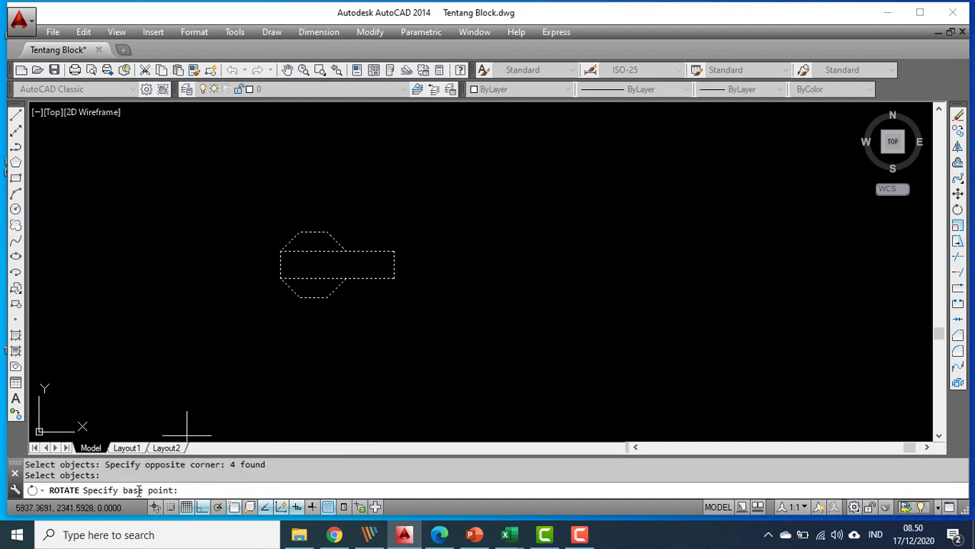
pyautogui.click(279, 266)
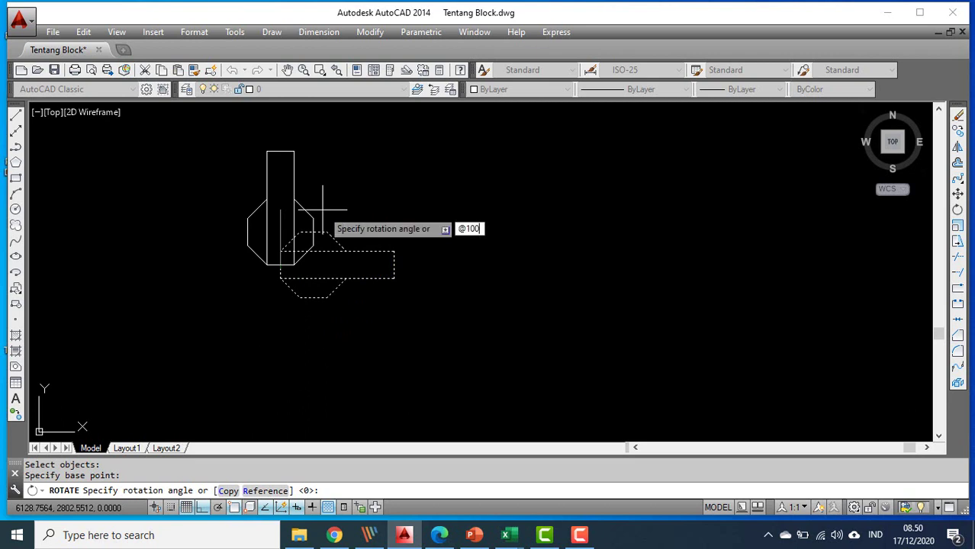
pyautogui.press('Tab')
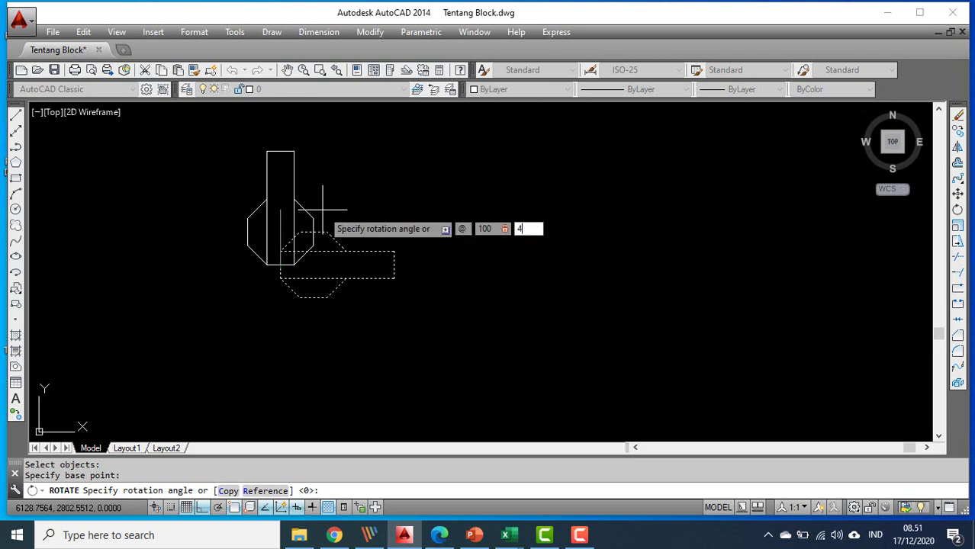
pyautogui.press('Return')
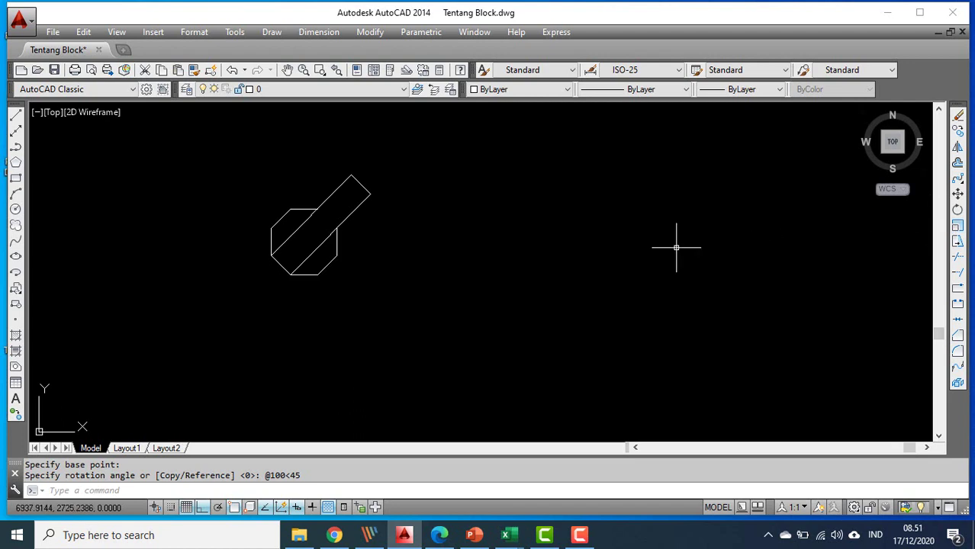
# Scale the rotated octagon and bar by a factor of 1.5 about the midpoint of the octagon's lower-left side
pyautogui.click(958, 227)
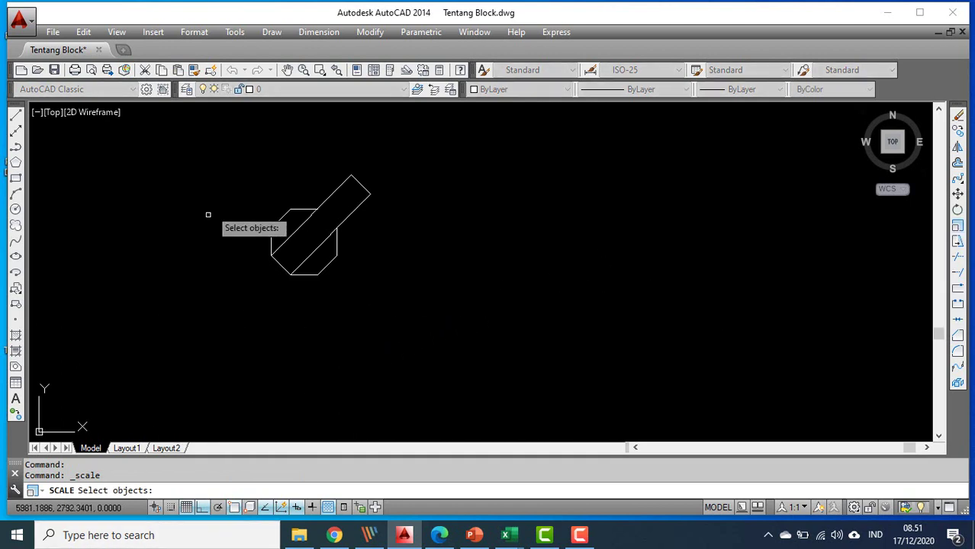
pyautogui.click(224, 125)
pyautogui.click(458, 303)
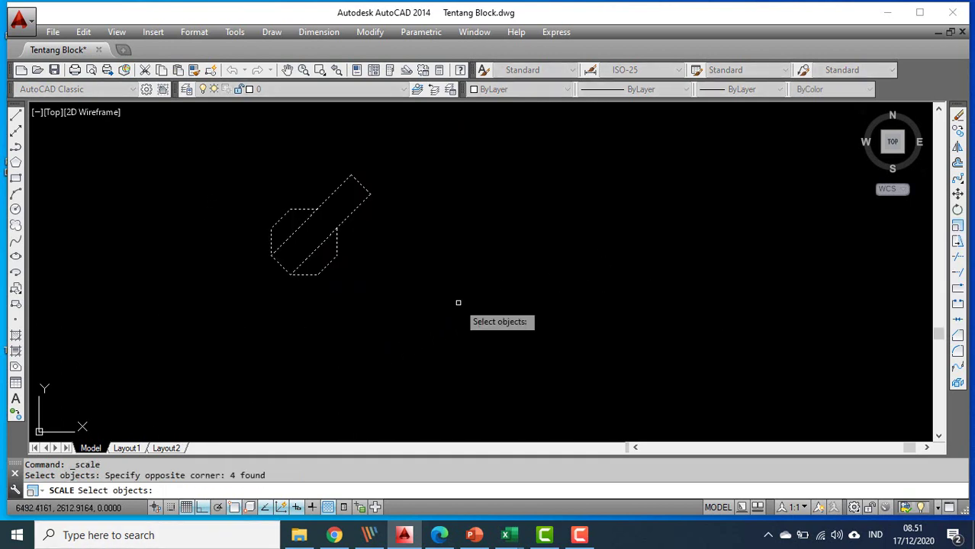
pyautogui.press('Return')
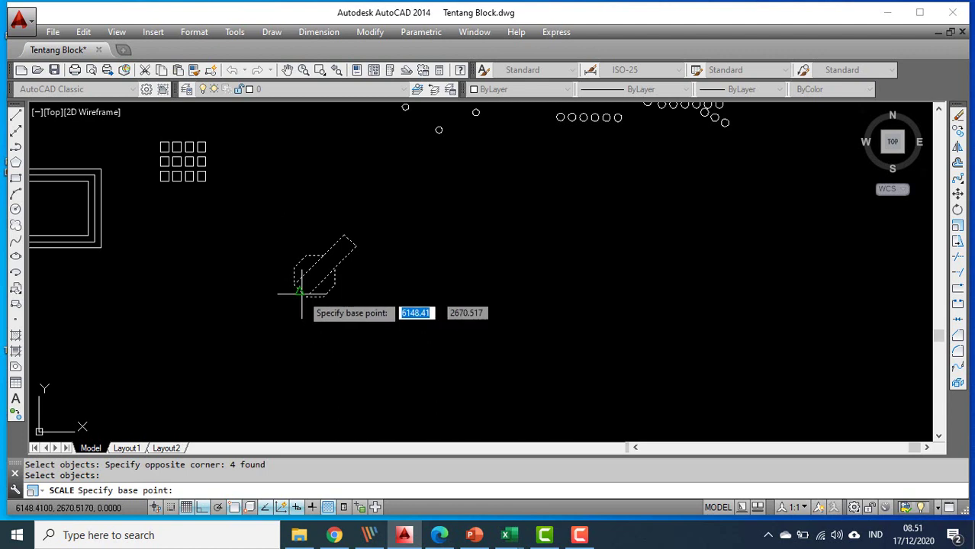
pyautogui.click(301, 265)
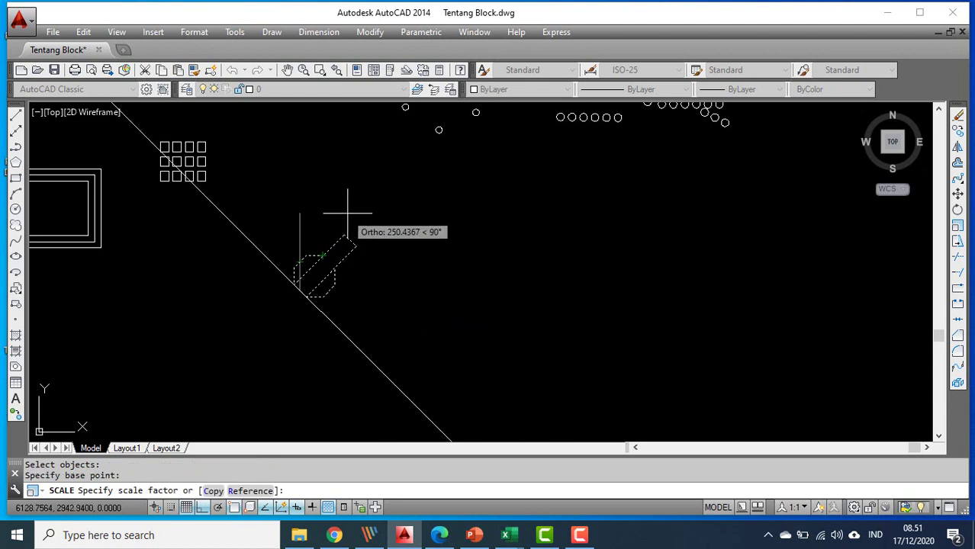
pyautogui.scroll(-4, 344, 307)
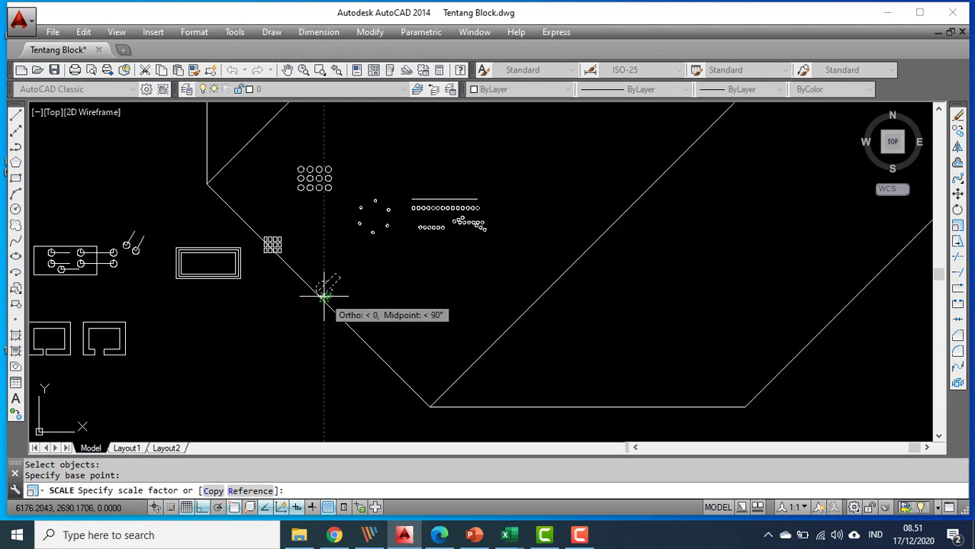
pyautogui.write('1')
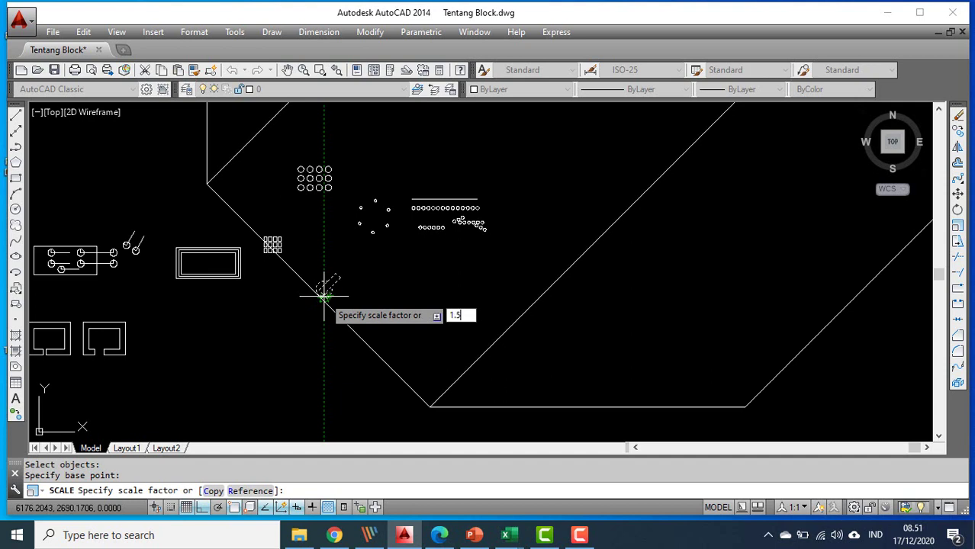
pyautogui.write('.5')
pyautogui.press('Return')
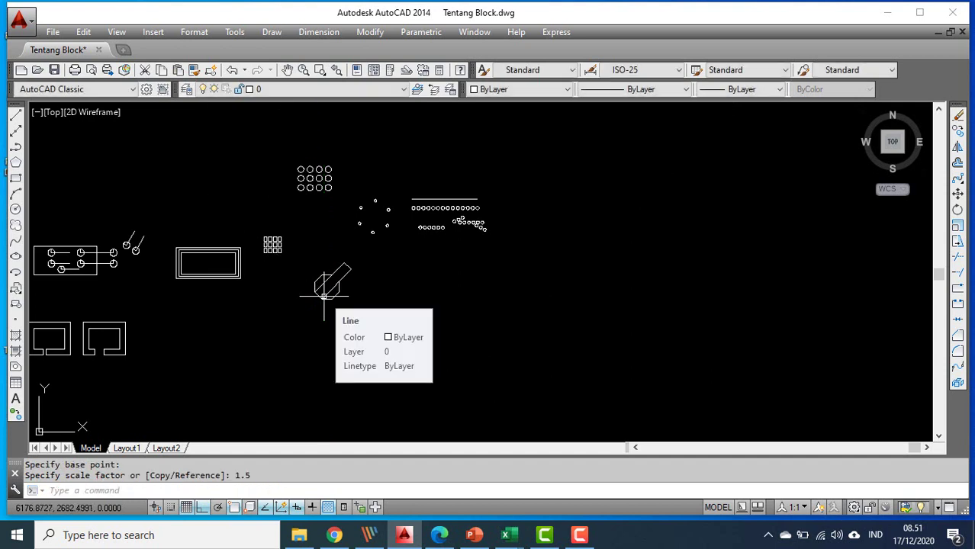
# Scale the octagon and bar again by a factor of 2, based at the octagon's lower-left side
pyautogui.scroll(2, 336, 284)
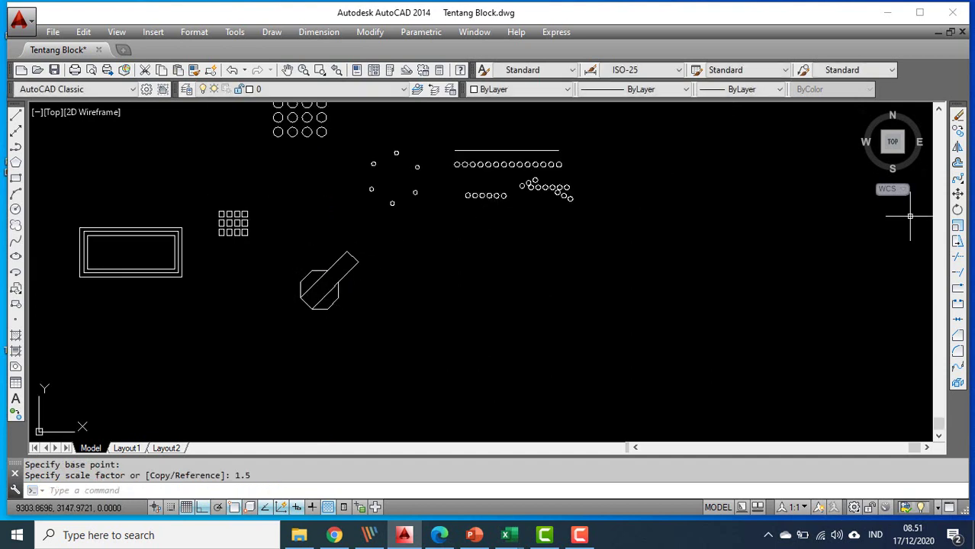
pyautogui.click(958, 225)
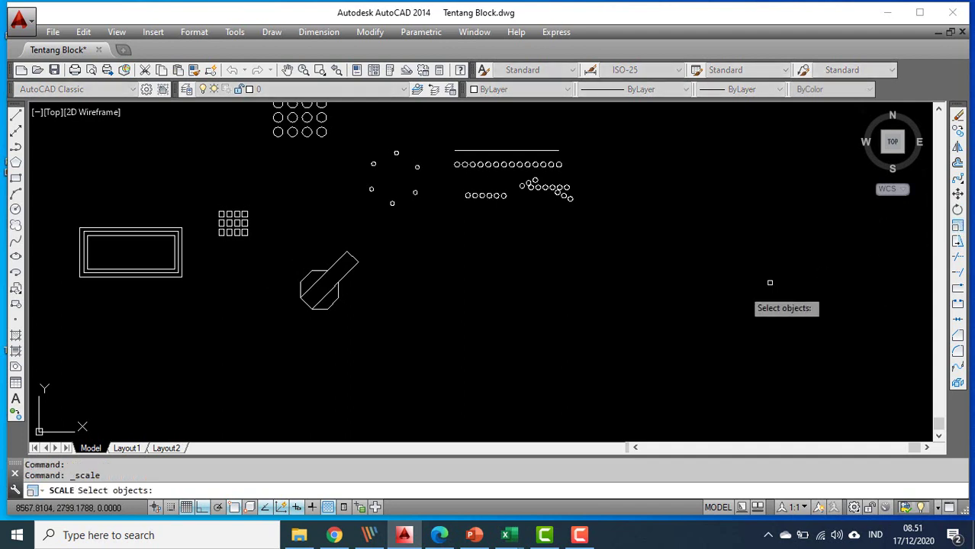
pyautogui.click(267, 241)
pyautogui.click(408, 355)
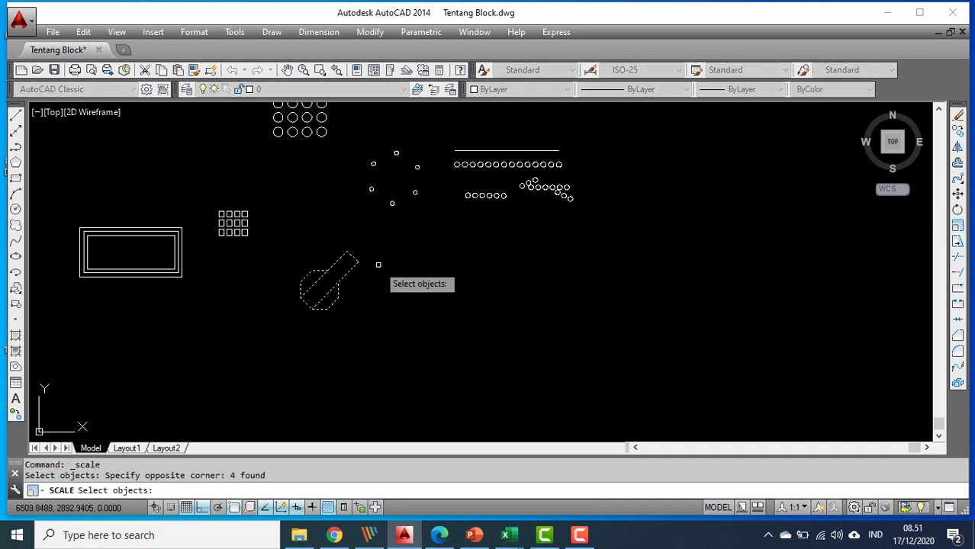
pyautogui.press('Return')
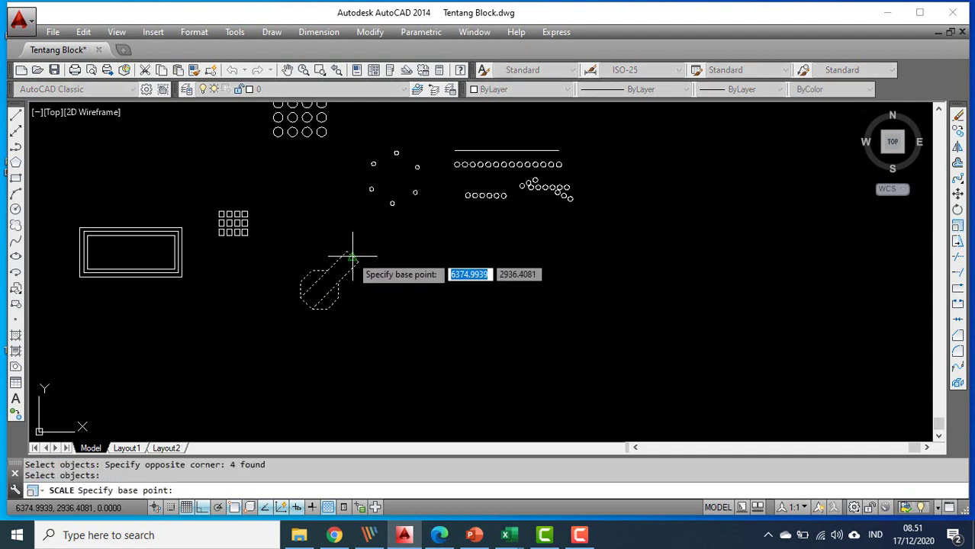
pyautogui.click(311, 307)
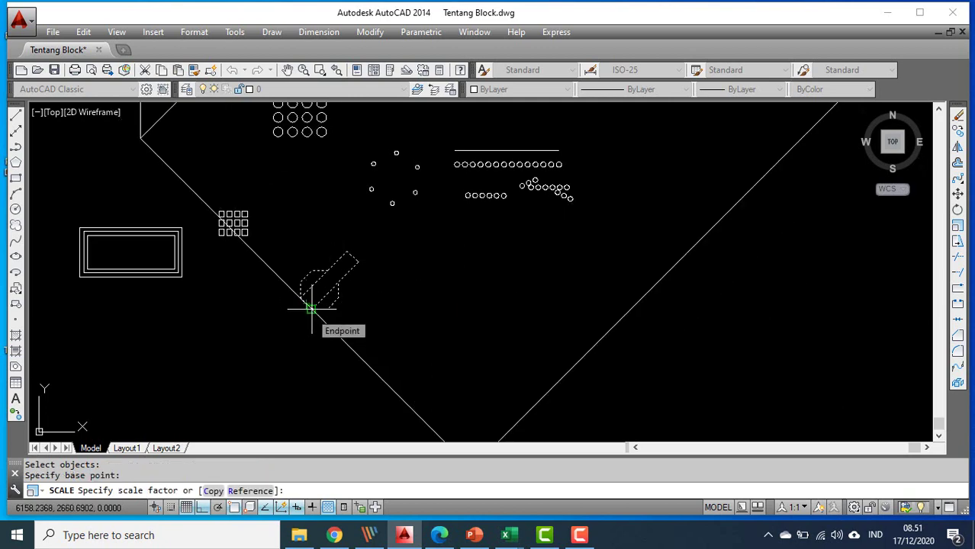
pyautogui.write('2')
pyautogui.press('Return')
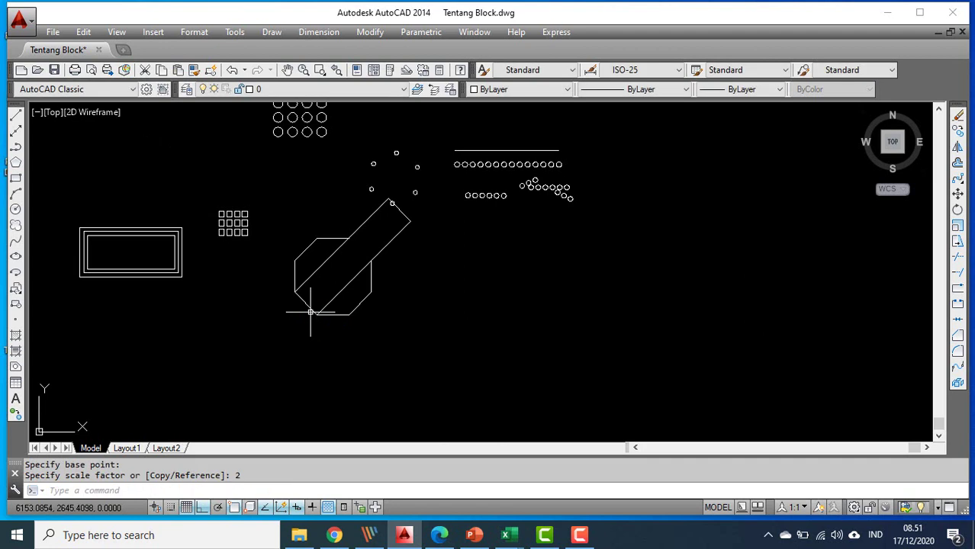
# Move the enlarged octagon and bar straight down until they clear the polar array of small circles
pyautogui.click(279, 191)
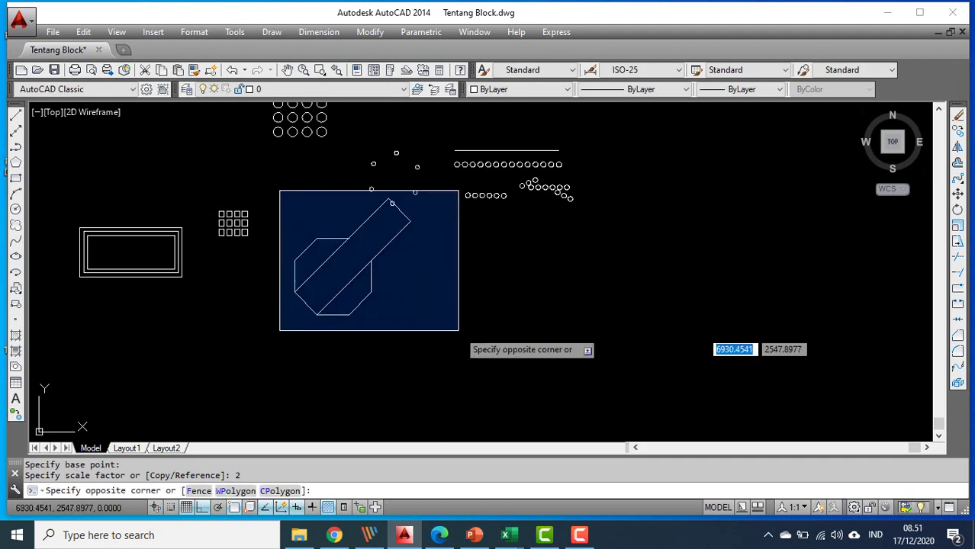
pyautogui.click(458, 356)
pyautogui.rightClick(462, 331)
pyautogui.click(499, 107)
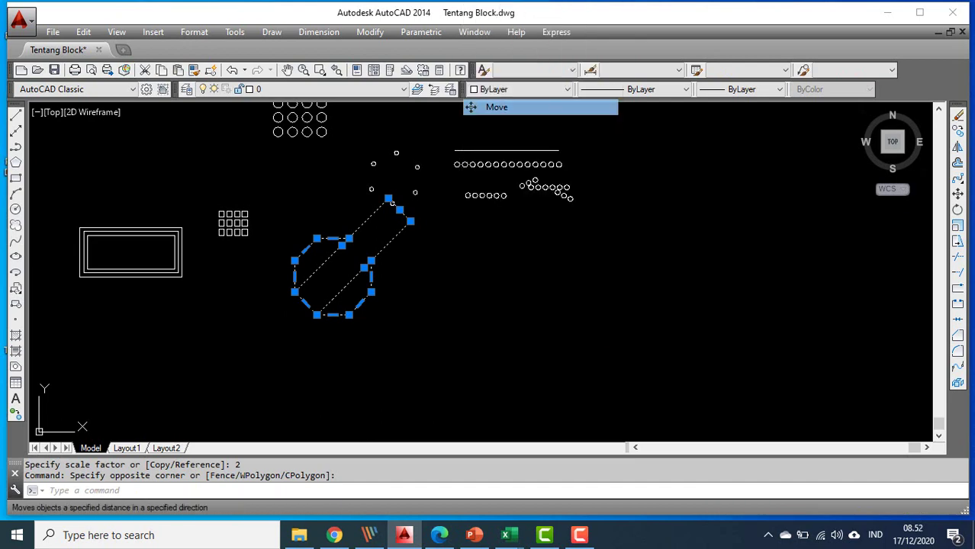
pyautogui.click(305, 304)
pyautogui.click(305, 348)
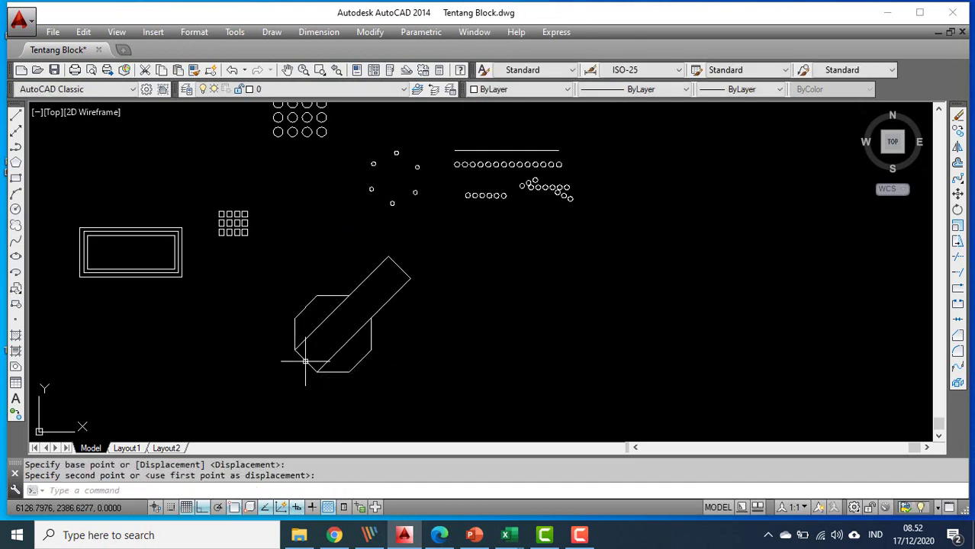
# Examine the pair of double-walled rectangular outlines with openings in their lower walls
pyautogui.scroll(-2, 383, 315)
pyautogui.moveTo(383, 315); pyautogui.dragTo(368, 373, button='middle')
pyautogui.scroll(2, 327, 326)
pyautogui.scroll(-1, 342, 326)
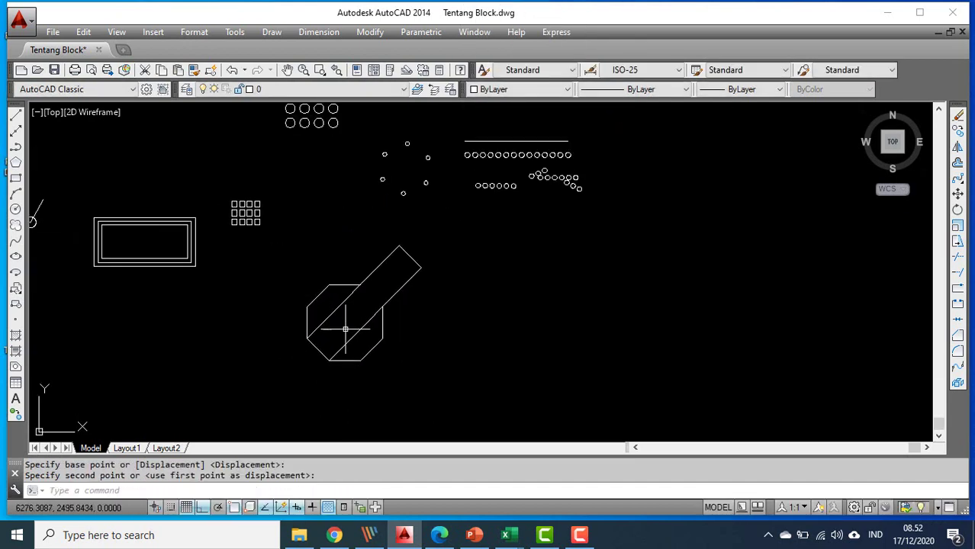
pyautogui.moveTo(342, 326); pyautogui.dragTo(244, 311, button='middle')
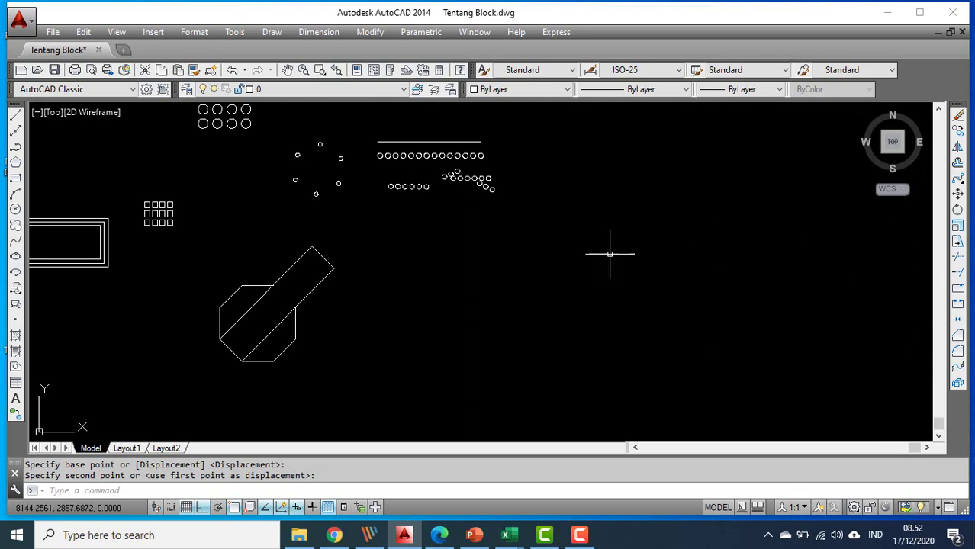
pyautogui.moveTo(380, 283); pyautogui.dragTo(496, 250, button='middle')
pyautogui.moveTo(174, 267); pyautogui.dragTo(457, 285, button='middle')
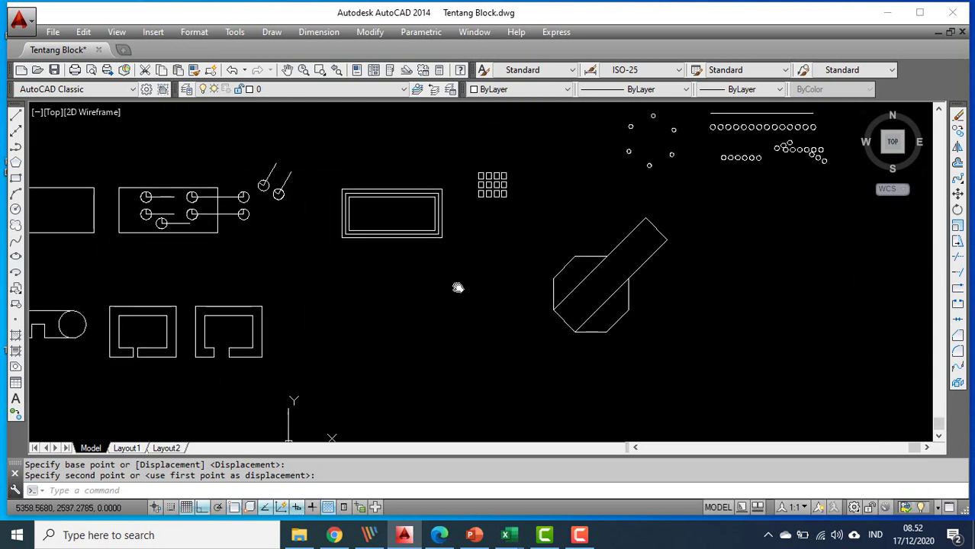
pyautogui.moveTo(261, 326); pyautogui.dragTo(366, 270, button='middle')
pyautogui.scroll(6, 298, 276)
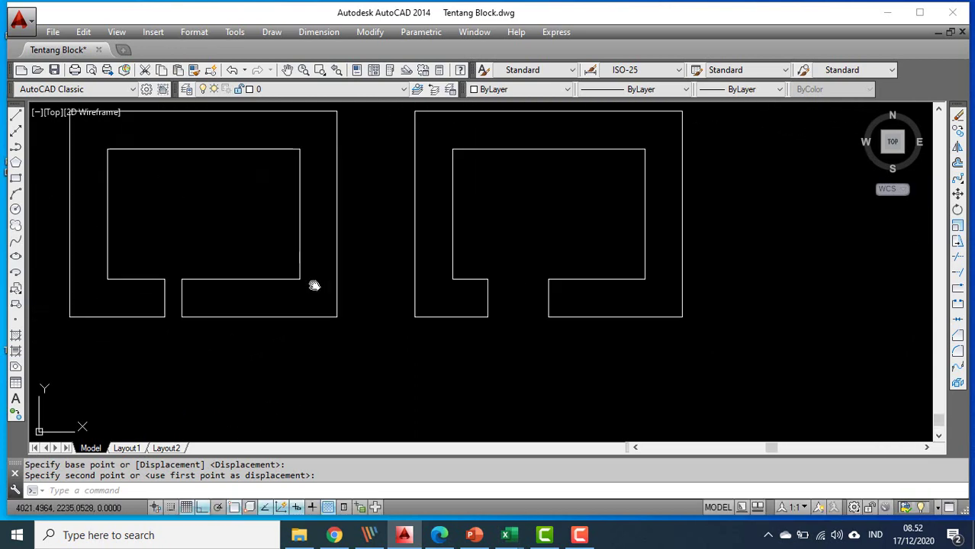
pyautogui.moveTo(363, 318); pyautogui.dragTo(363, 320, button='middle')
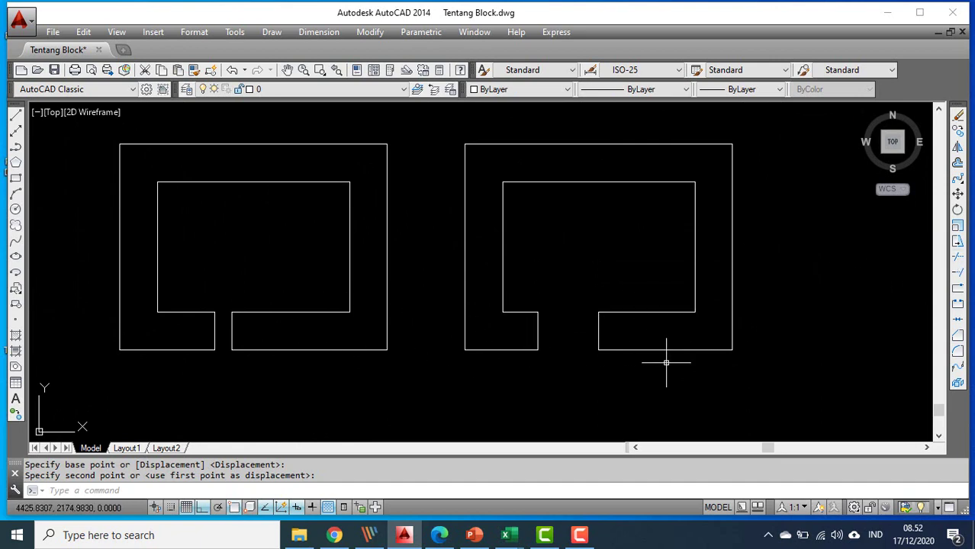
# Try stretching the two jamb lines at the right-hand outline's opening horizontally to the right, and undo the stretch
pyautogui.click(958, 242)
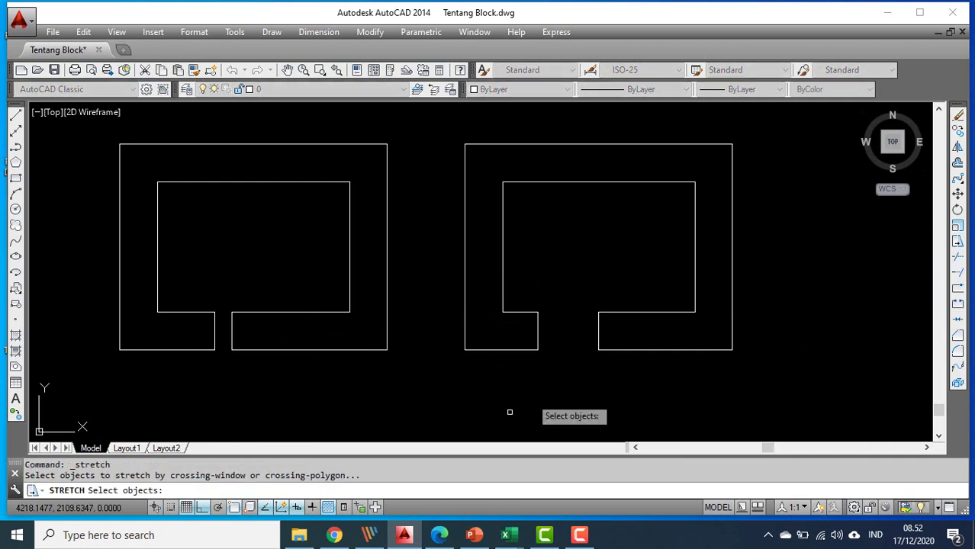
pyautogui.click(584, 242)
pyautogui.click(607, 344)
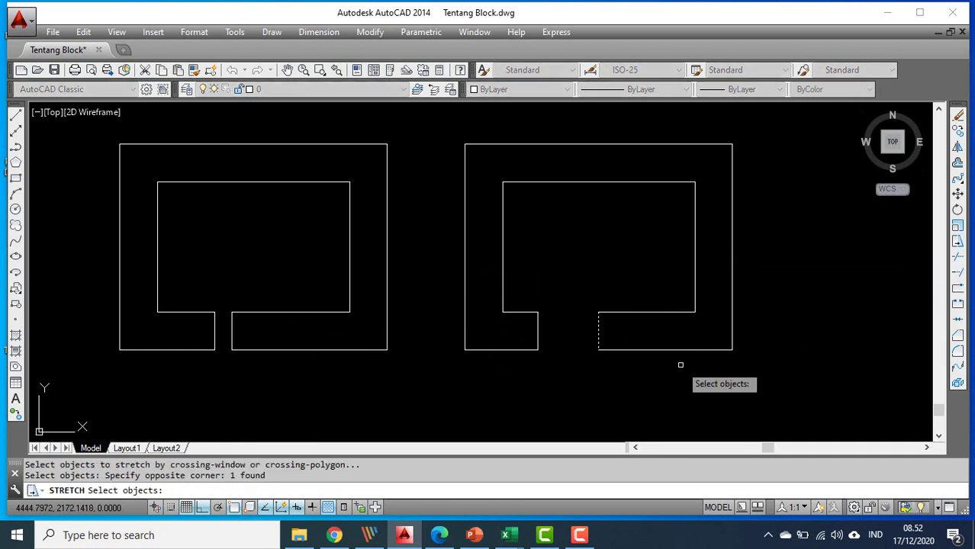
pyautogui.click(531, 292)
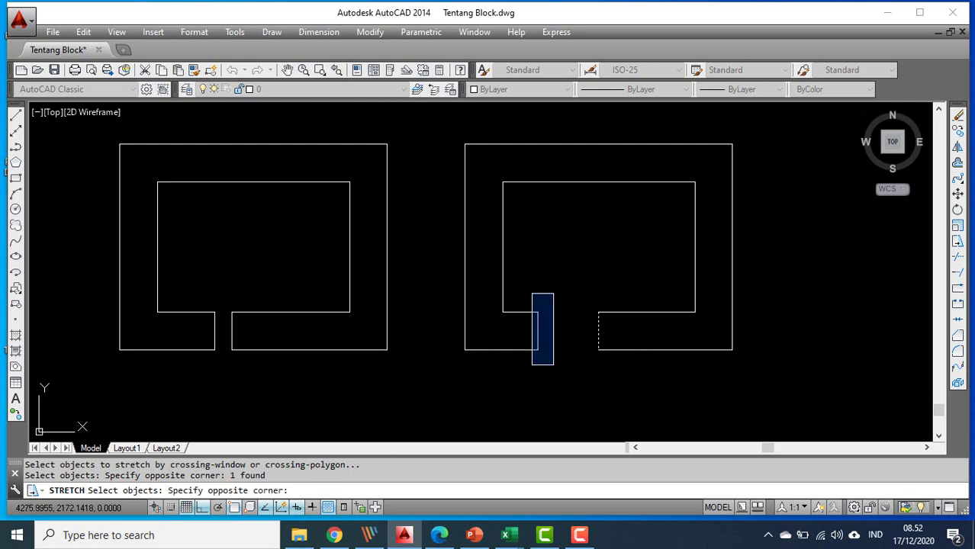
pyautogui.click(575, 376)
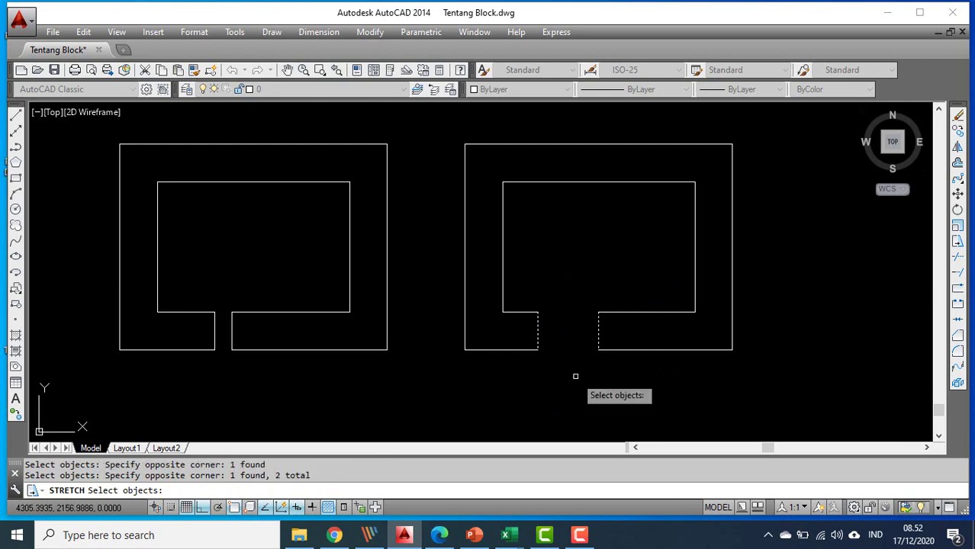
pyautogui.press('Return')
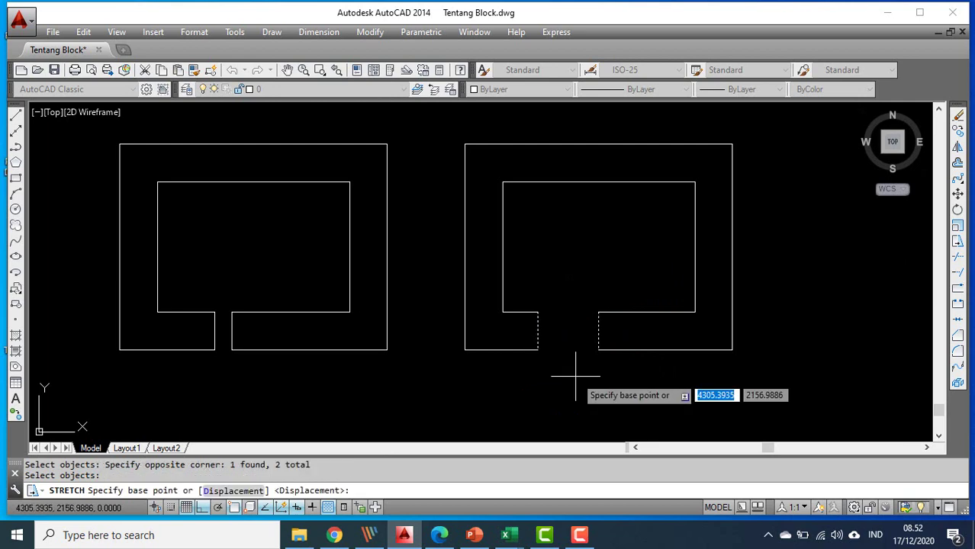
pyautogui.click(592, 316)
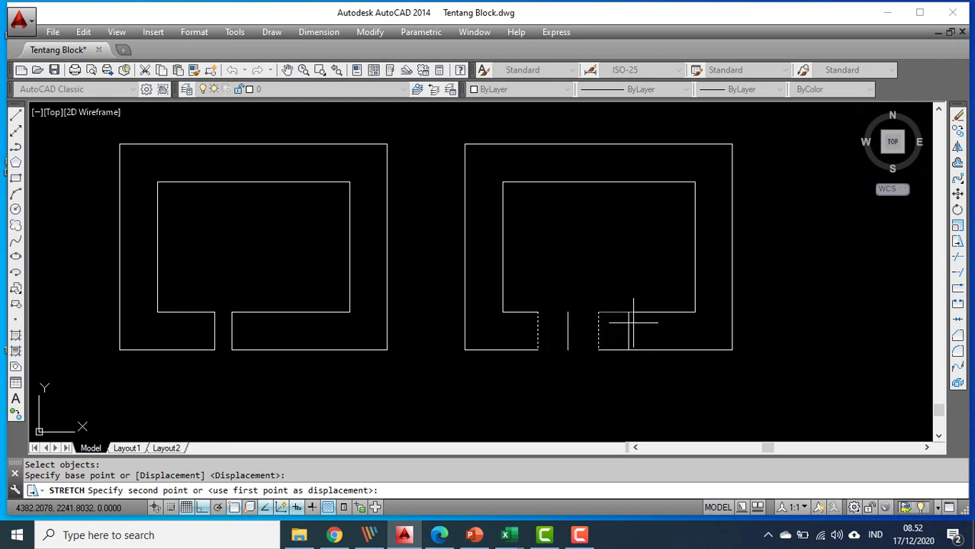
pyautogui.click(621, 325)
pyautogui.click(625, 326)
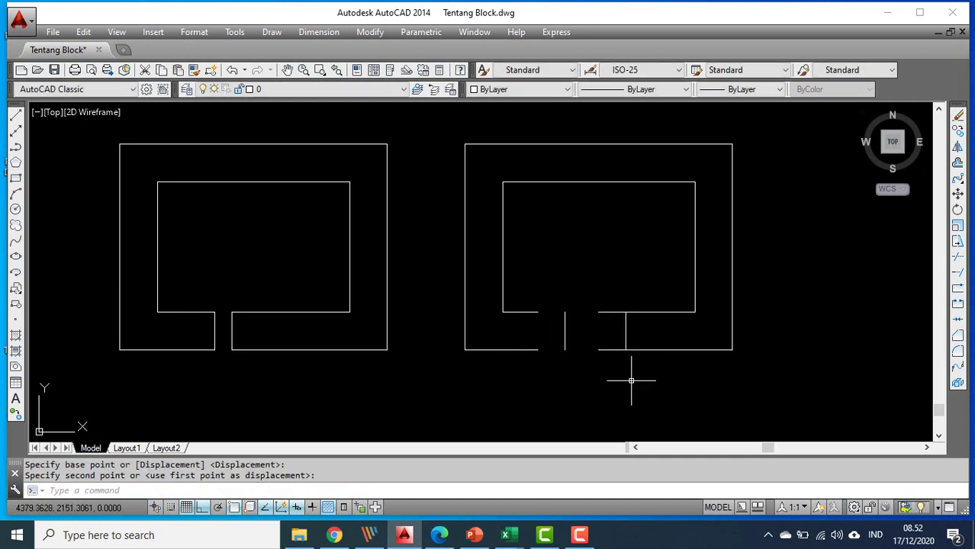
pyautogui.hotkey('ctrl', 'z')
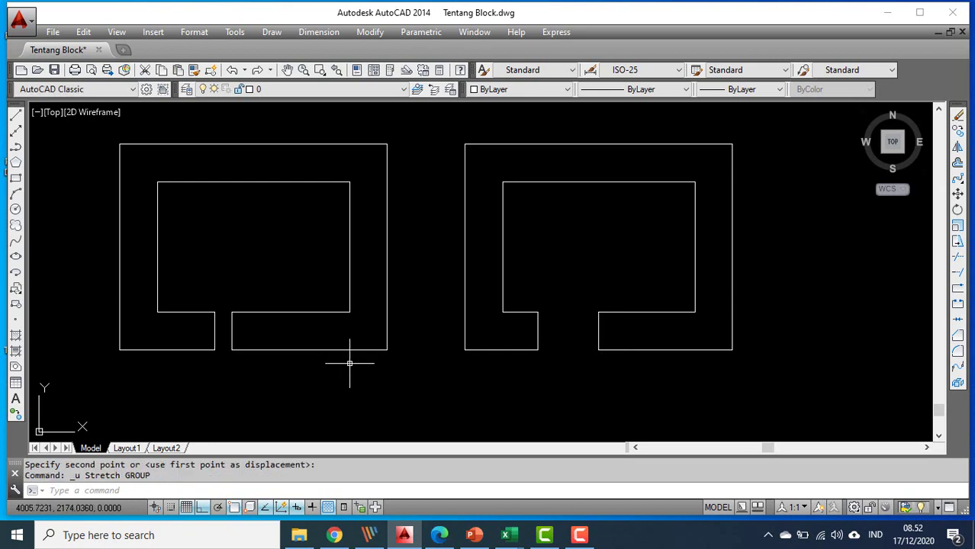
pyautogui.click(324, 313)
pyautogui.press('Escape')
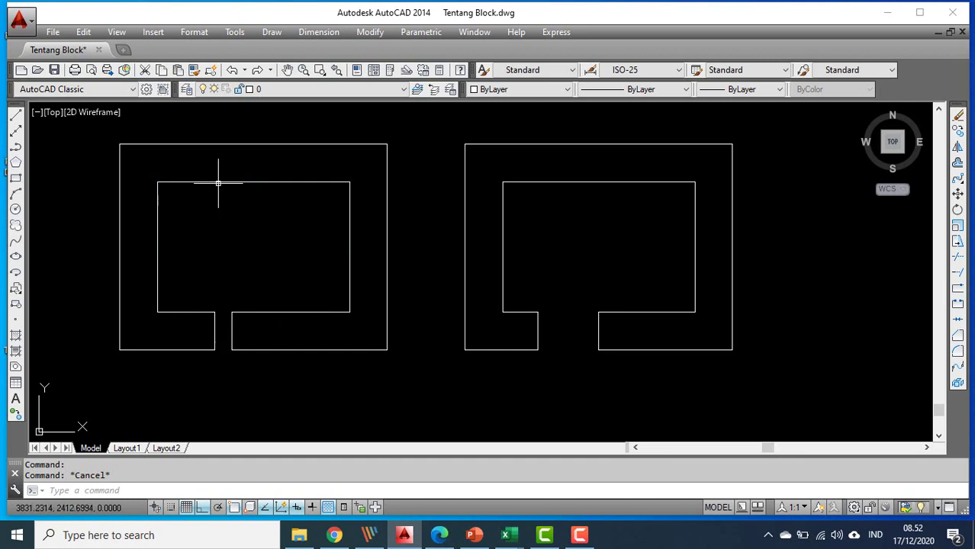
pyautogui.click(275, 120)
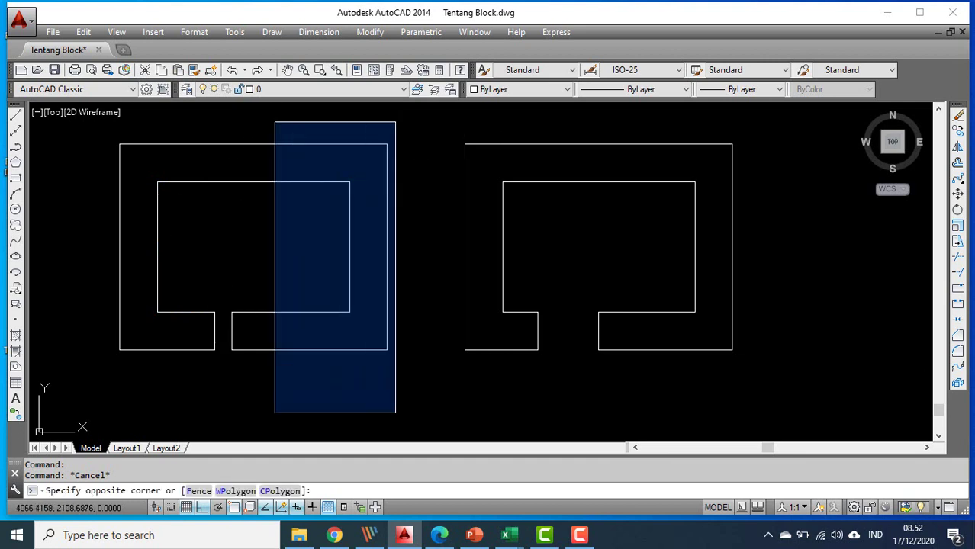
pyautogui.click(398, 411)
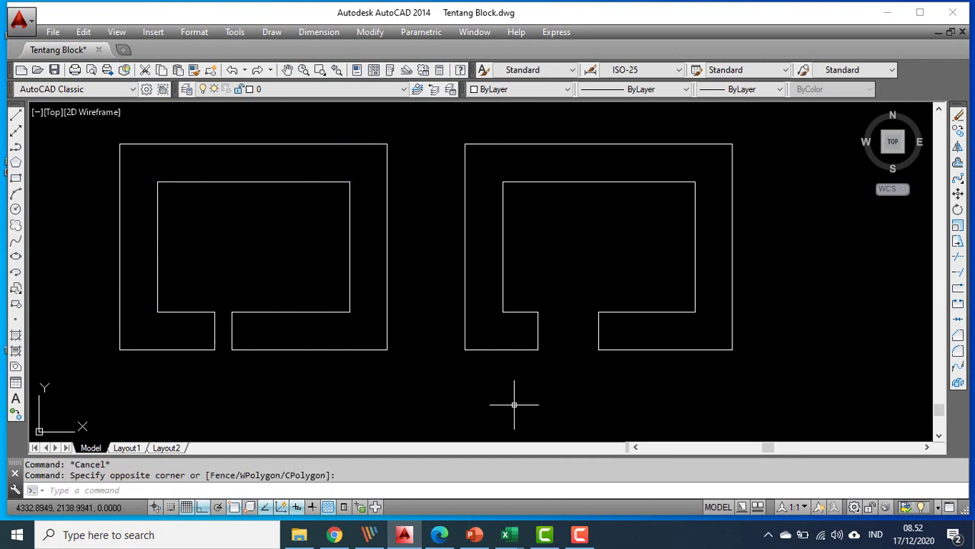
# Stretch the left figure's outer and inner wall outlines a short distance to the right, leaving its two jamb lines unselected
pyautogui.click(958, 241)
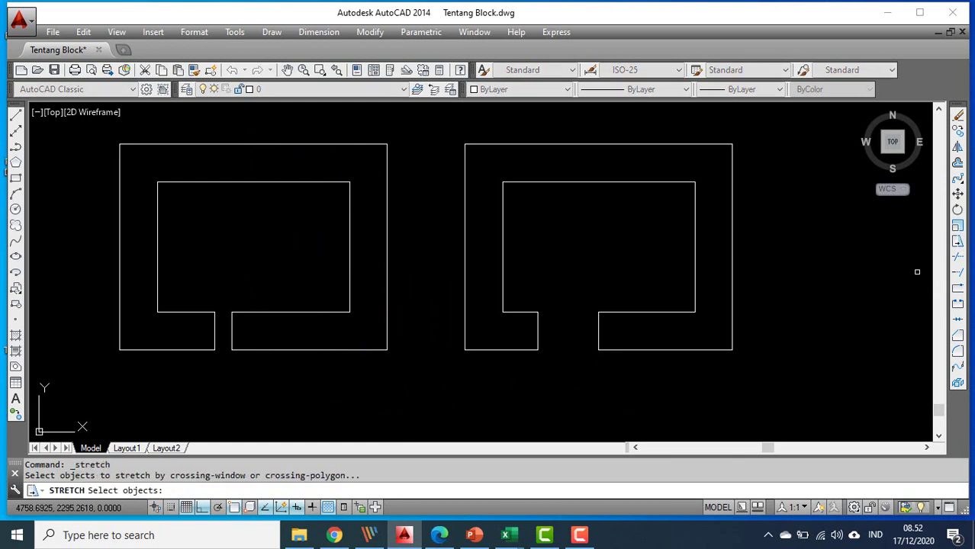
pyautogui.click(264, 144)
pyautogui.click(272, 182)
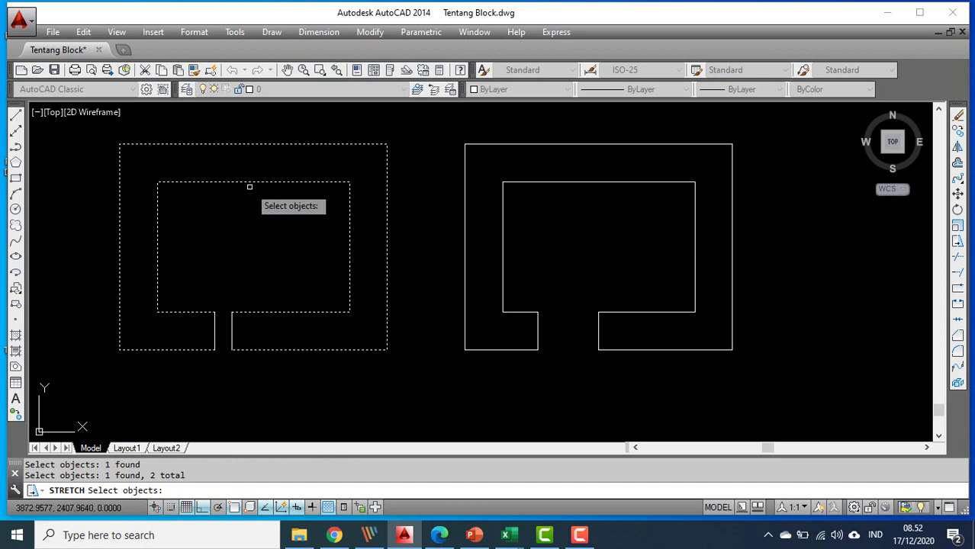
pyautogui.press('Return')
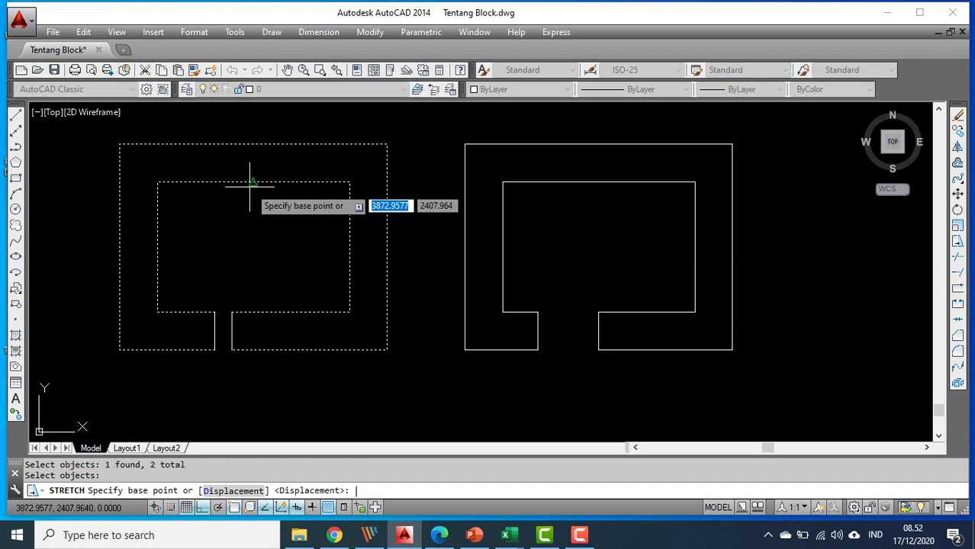
pyautogui.click(231, 312)
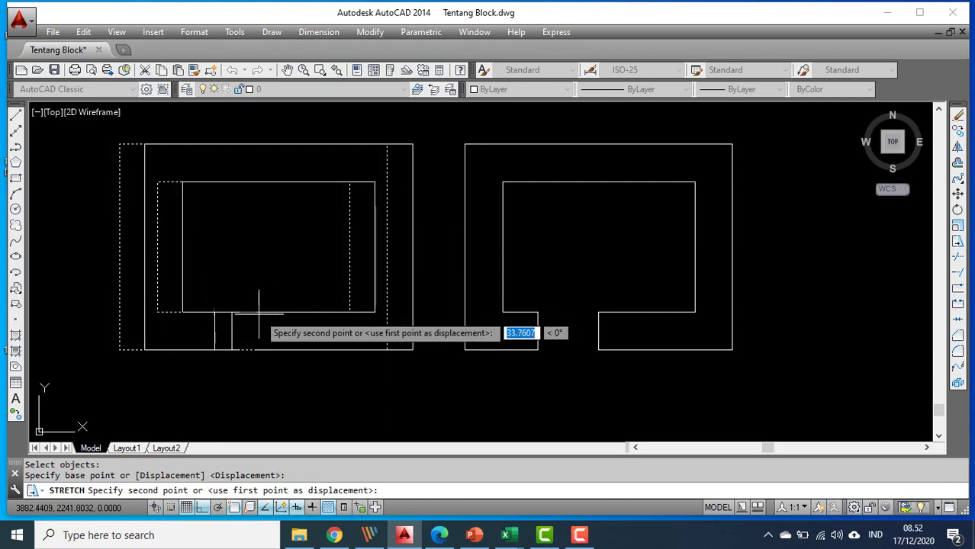
pyautogui.click(261, 311)
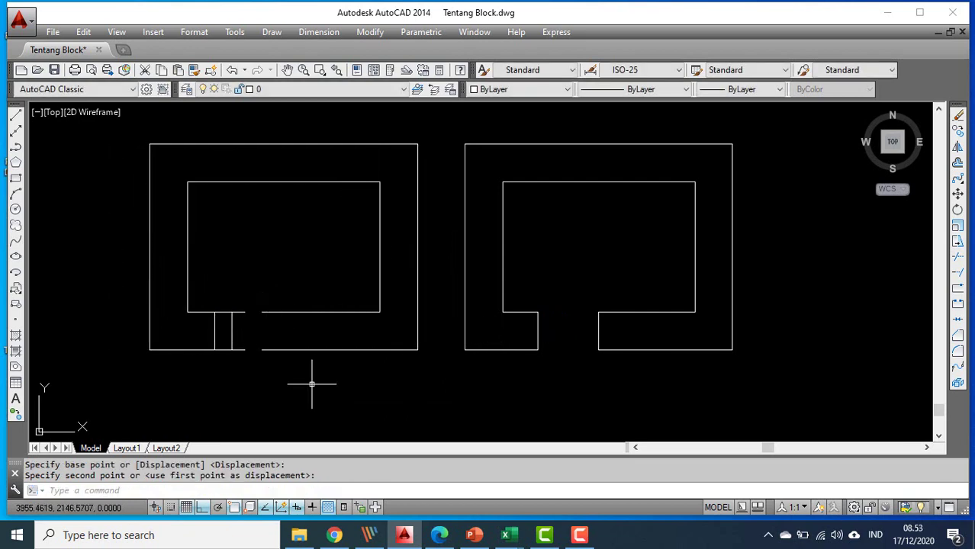
# Draw a vertical line closing the wall ends on the left side of the shifted opening in the left figure
pyautogui.rightClick(279, 216)
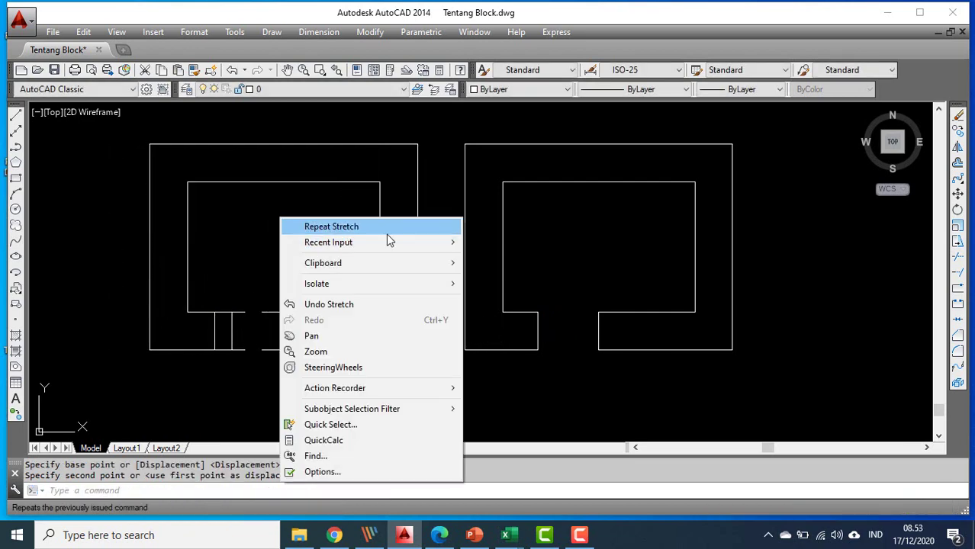
pyautogui.moveTo(450, 243)
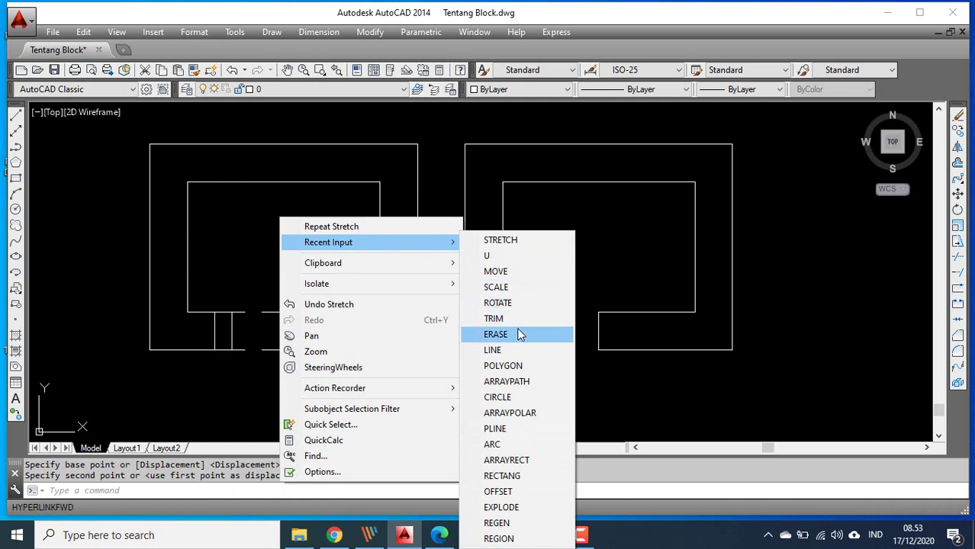
pyautogui.click(495, 350)
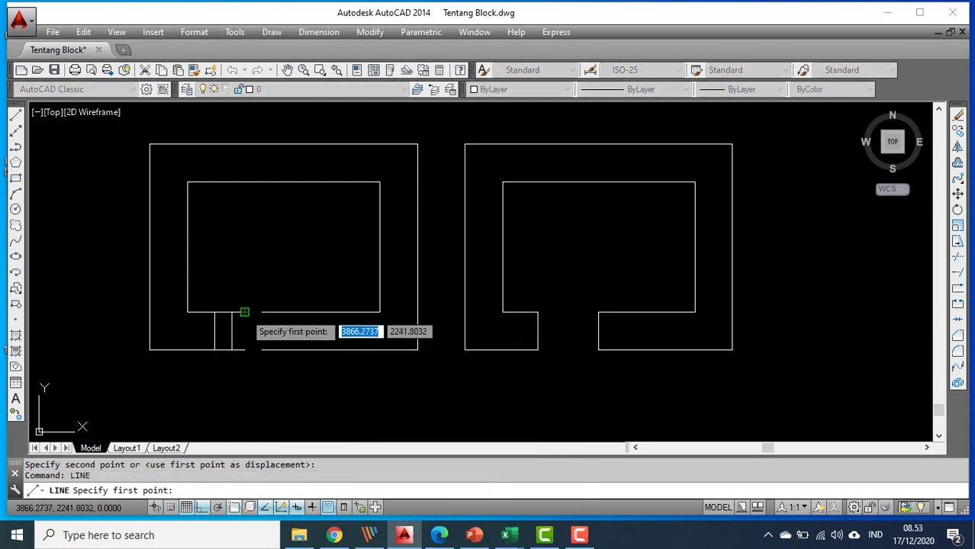
pyautogui.click(244, 312)
pyautogui.click(244, 350)
pyautogui.rightClick(244, 350)
pyautogui.click(264, 356)
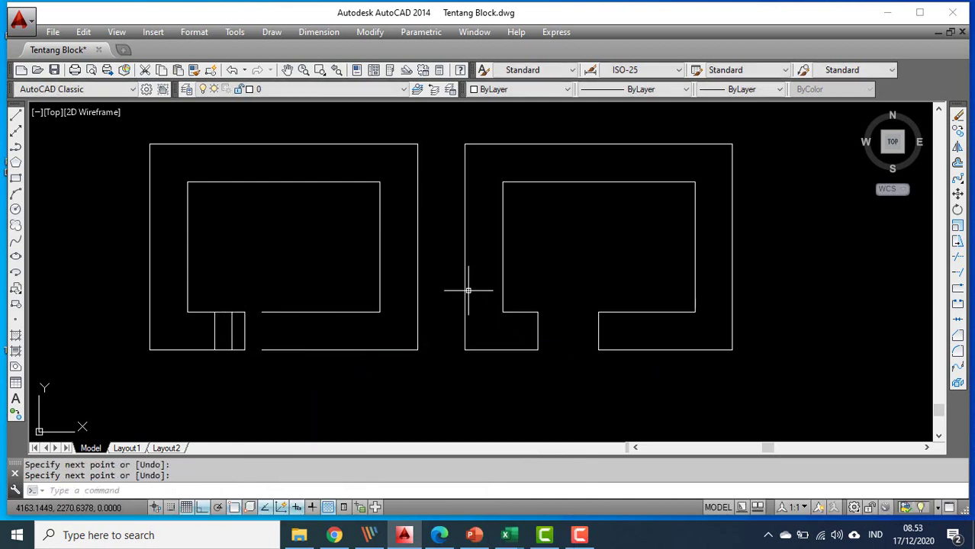
# Draw a vertical line closing the wall ends on the right side of the left figure's opening
pyautogui.scroll(2, 353, 332)
pyautogui.scroll(-2, 364, 343)
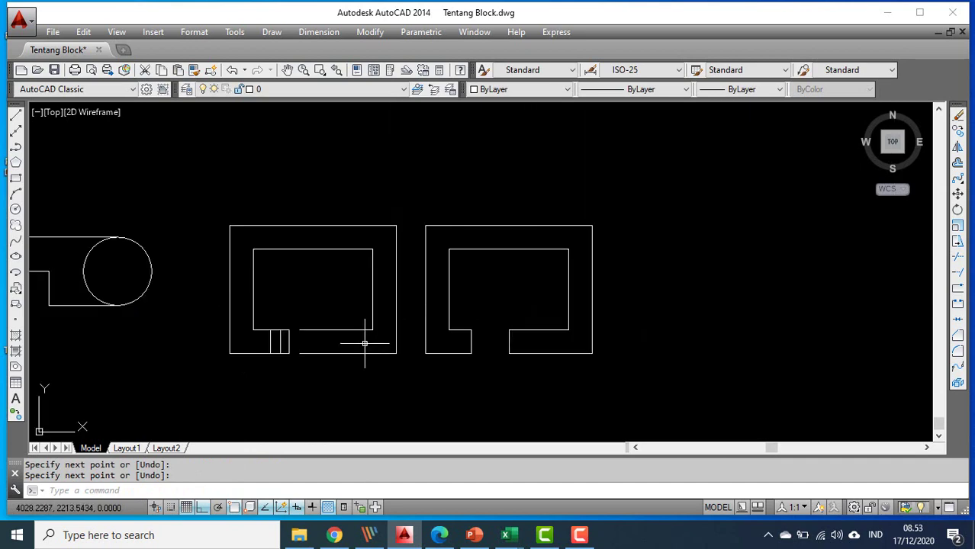
pyautogui.rightClick(302, 270)
pyautogui.click(394, 16)
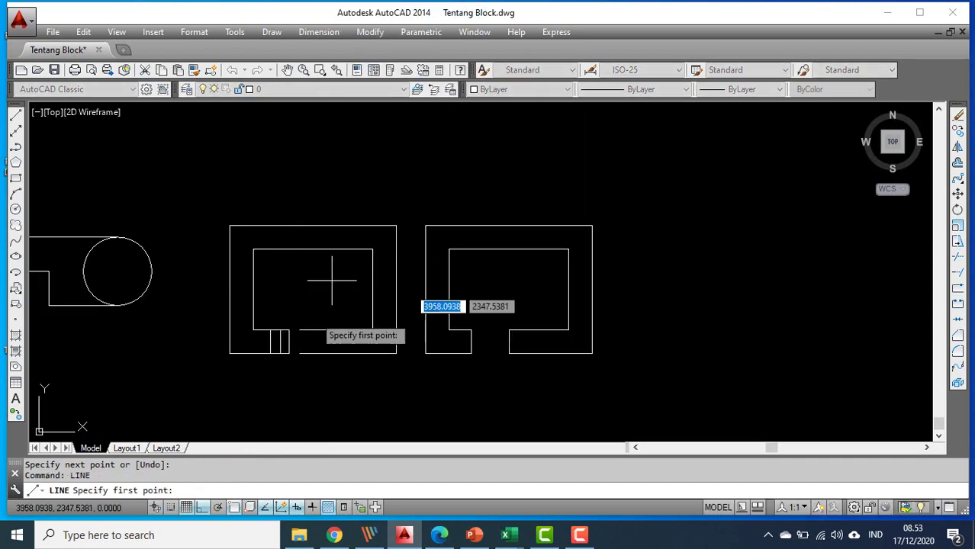
pyautogui.click(298, 331)
pyautogui.click(299, 353)
pyautogui.rightClick(299, 353)
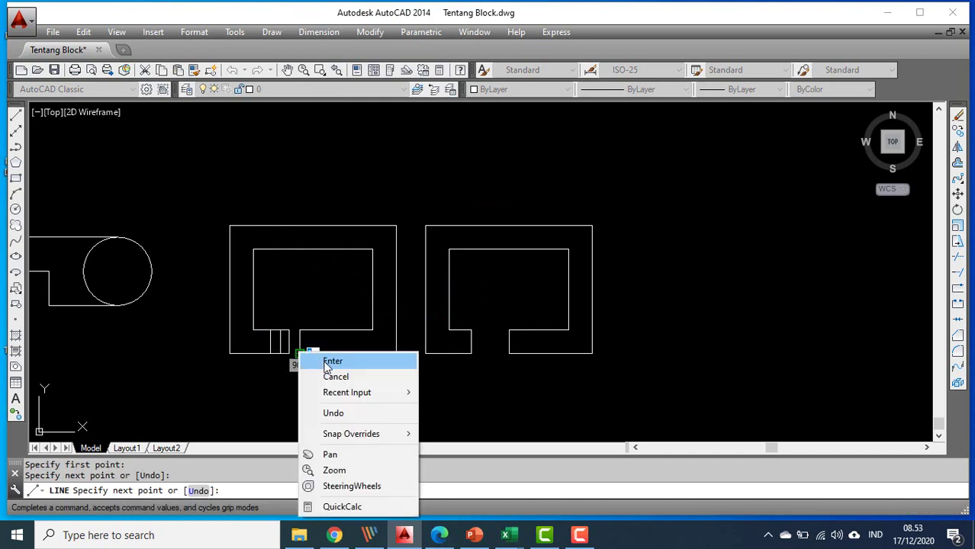
pyautogui.click(329, 363)
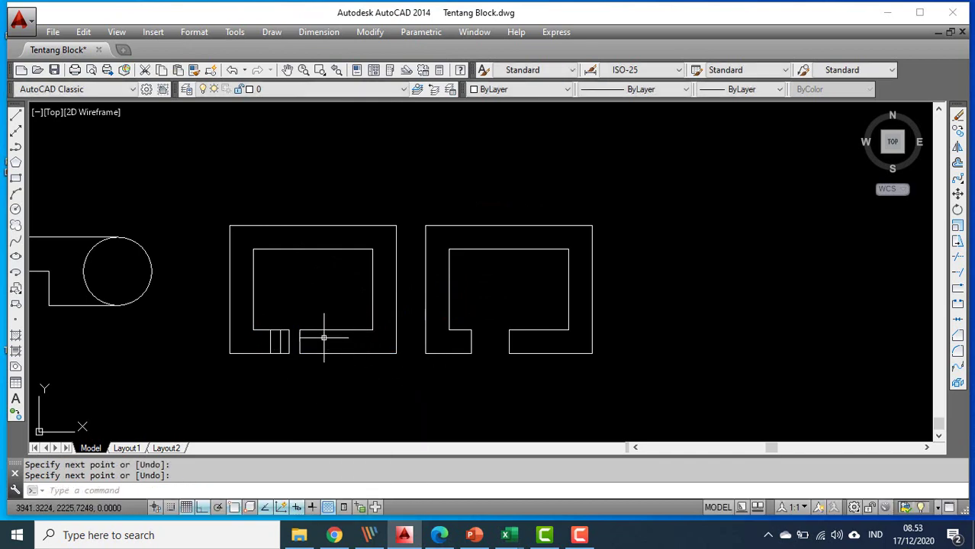
pyautogui.scroll(2, 431, 329)
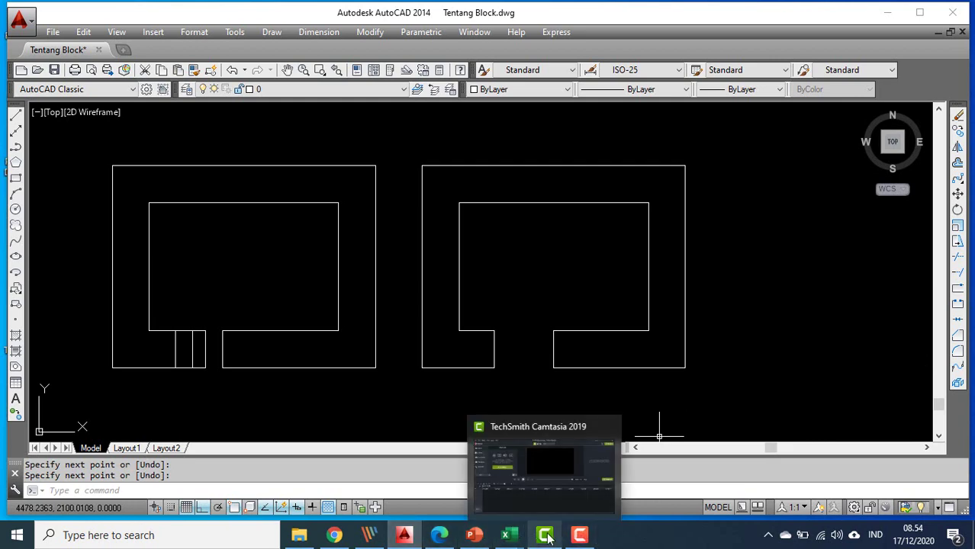
pyautogui.click(579, 537)
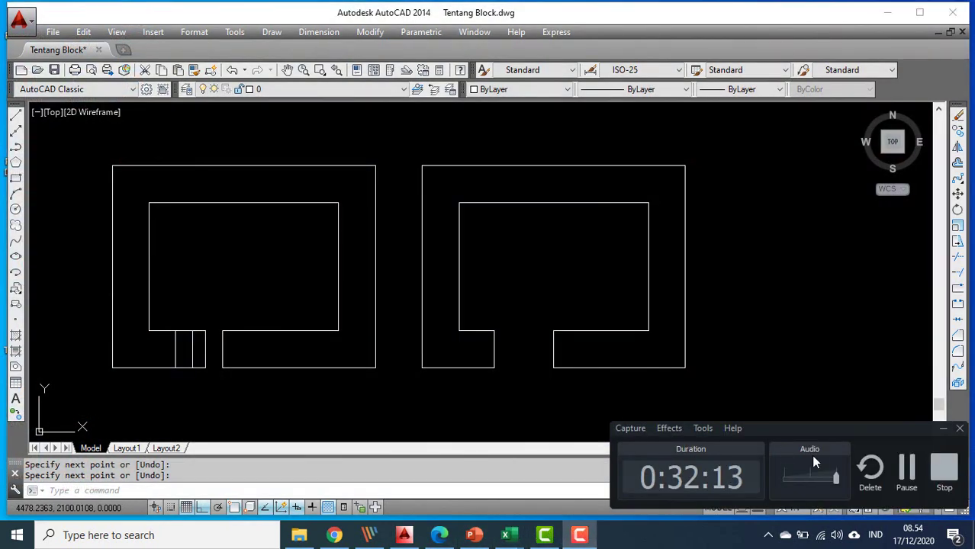
pyautogui.click(904, 469)
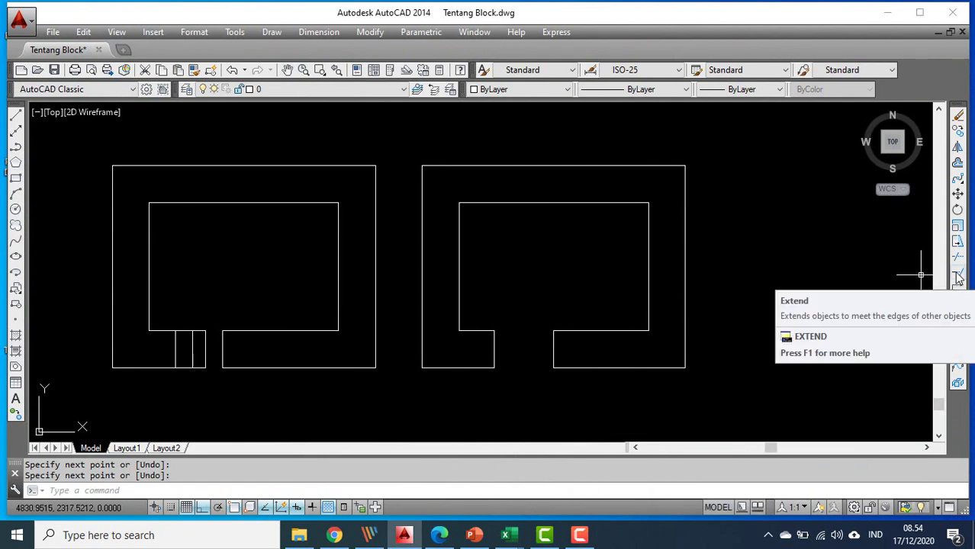
# Draw a horizontal line across the left figure's inner outline at mid-height and trim away the inner edges above it and beside the opening
pyautogui.scroll(-6, 477, 336)
pyautogui.scroll(6, 505, 261)
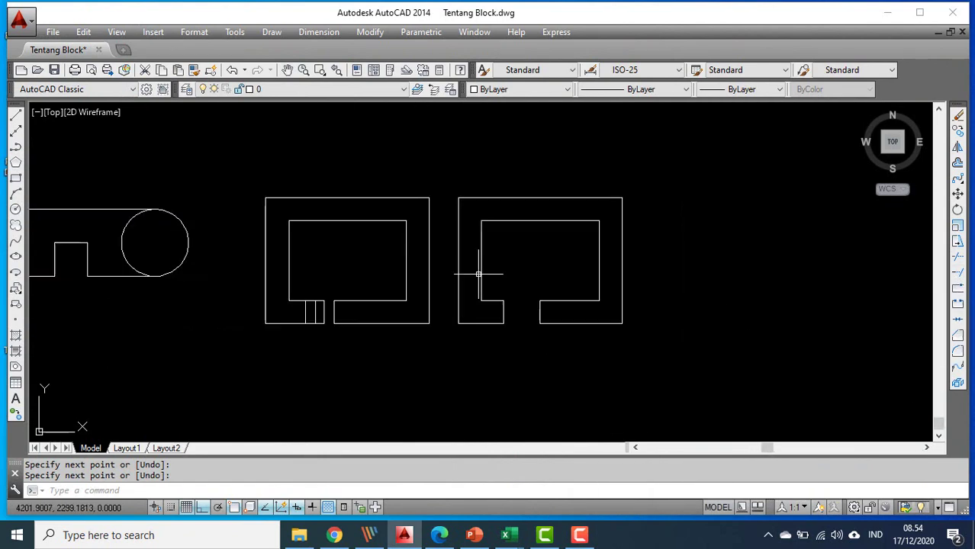
pyautogui.moveTo(299, 350); pyautogui.dragTo(300, 349, button='middle')
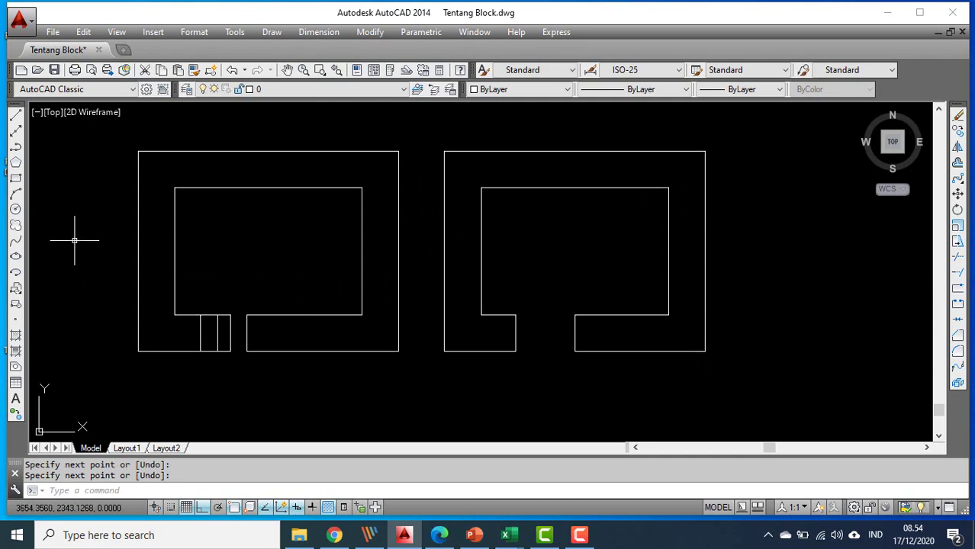
pyautogui.click(16, 116)
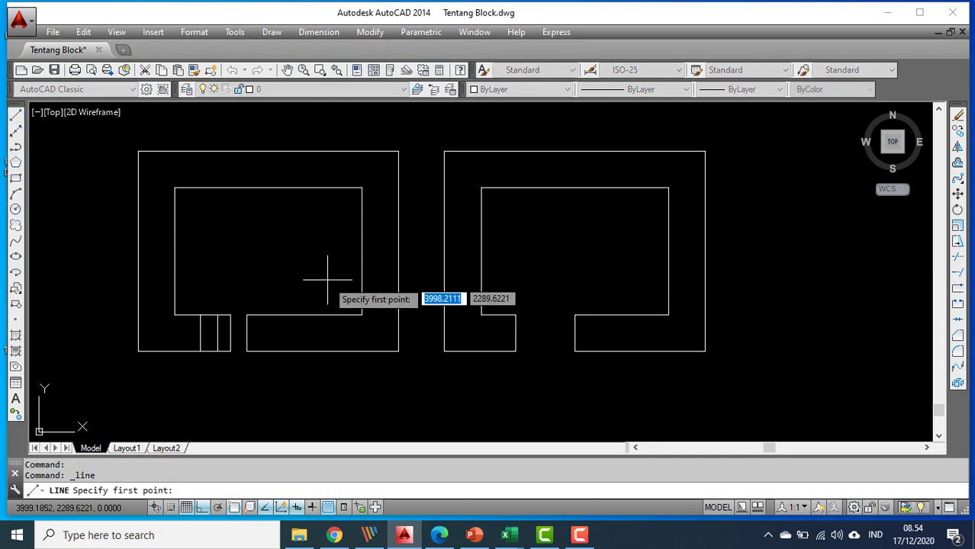
pyautogui.click(174, 251)
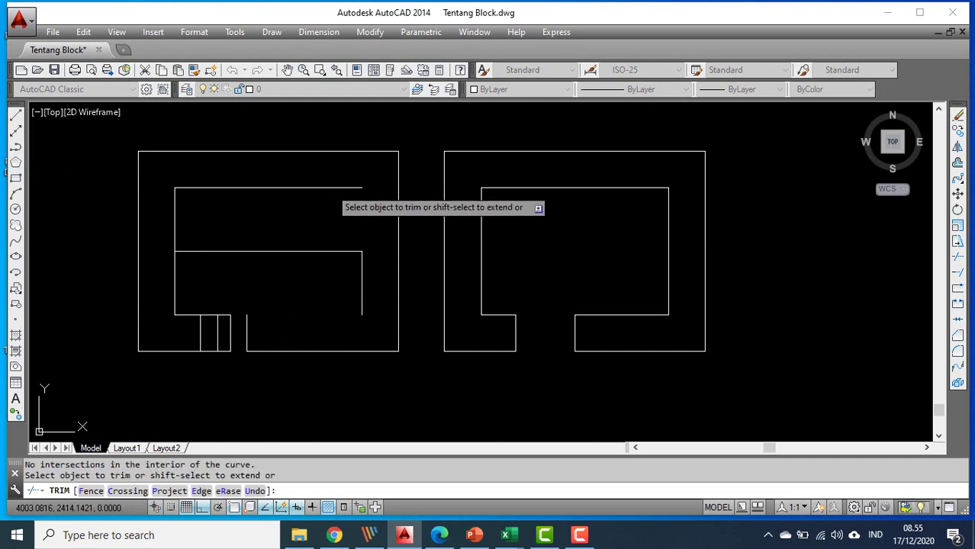
pyautogui.click(327, 188)
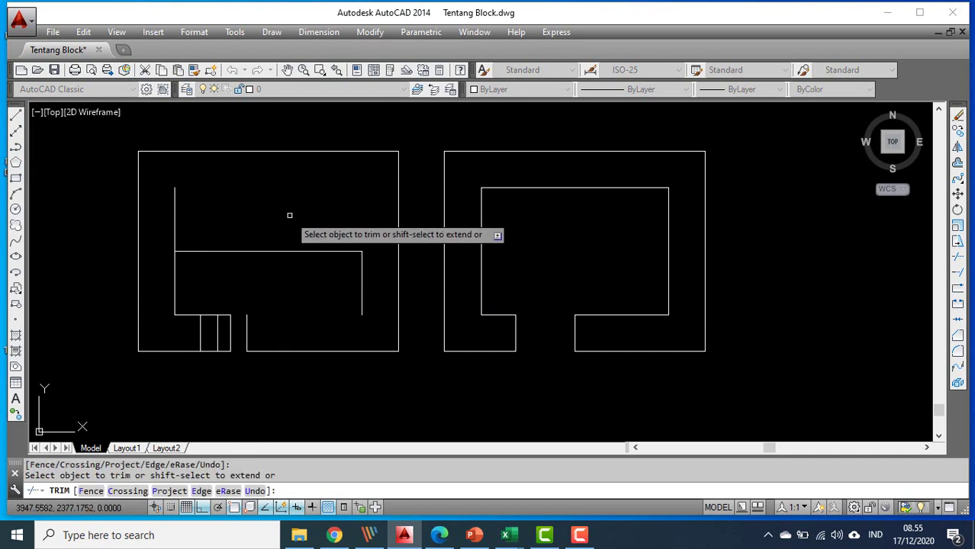
pyautogui.press('Escape')
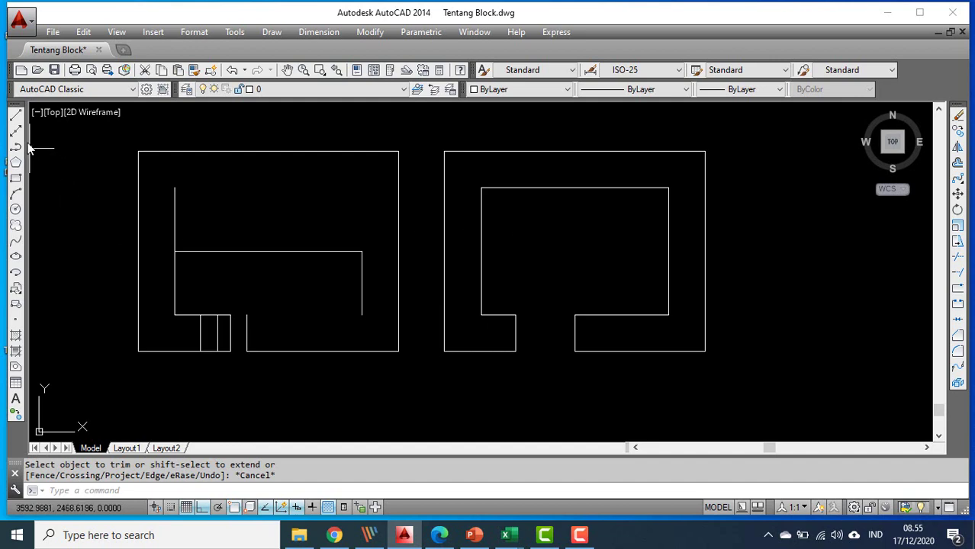
# Draw a short horizontal line rightward from the upper end of the left figure's inner left edge
pyautogui.click(16, 118)
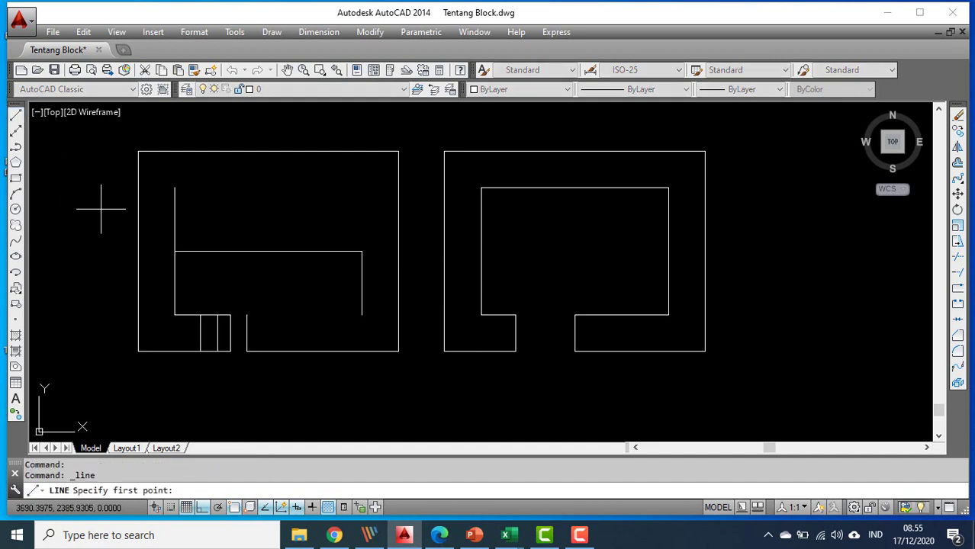
pyautogui.click(175, 187)
pyautogui.click(233, 191)
pyautogui.press('Return')
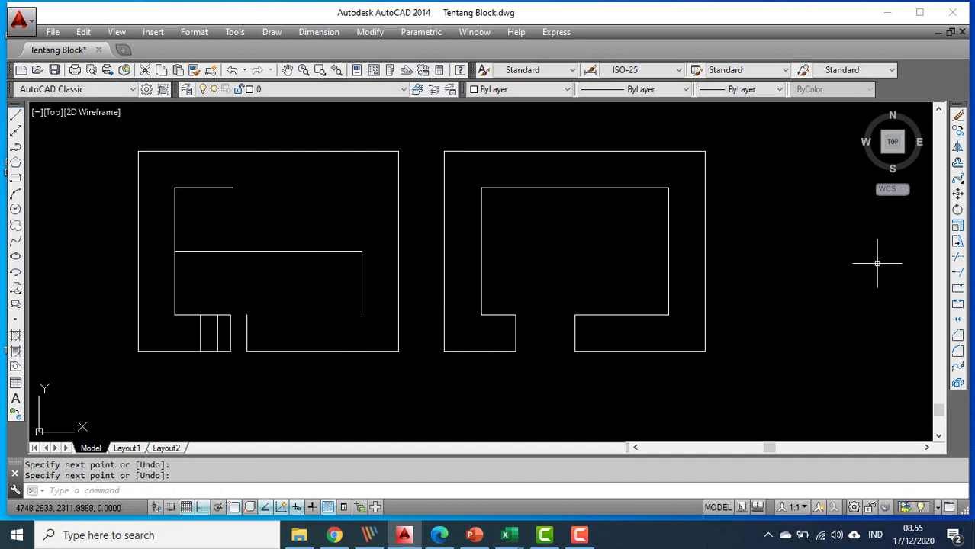
# Extend the left figure's short upper line to the outer right wall, inner right edge to the base, and opening's right jamb to the middle line
pyautogui.click(956, 280)
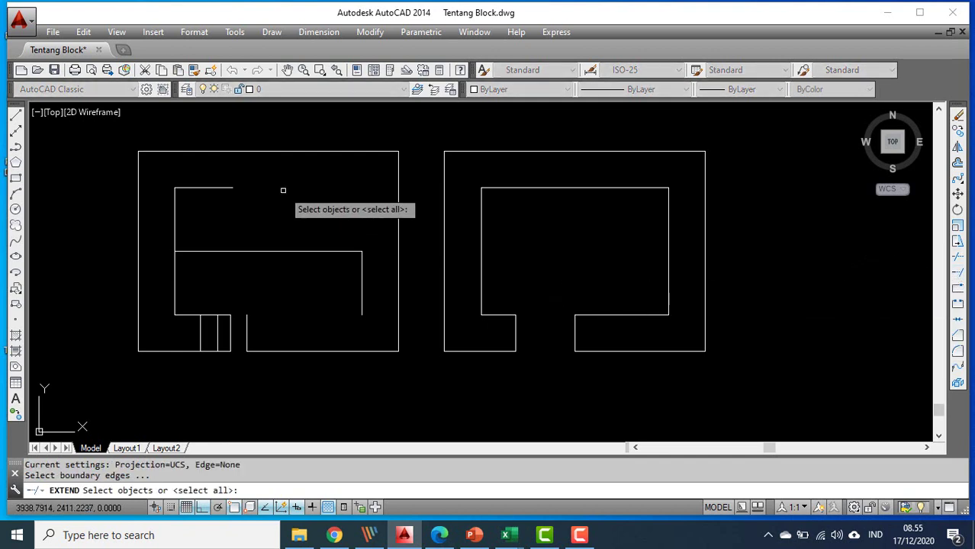
pyautogui.press('Return')
pyautogui.click(229, 187)
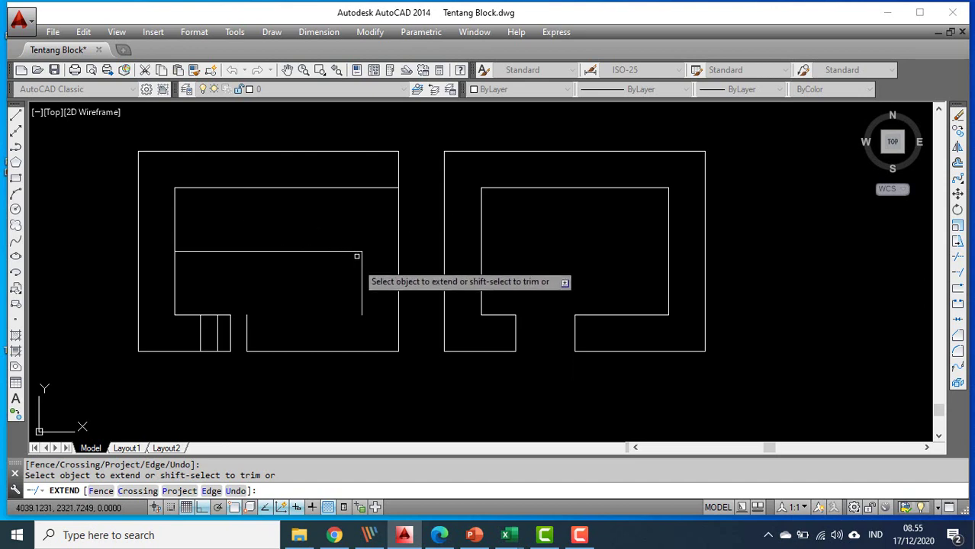
pyautogui.click(360, 291)
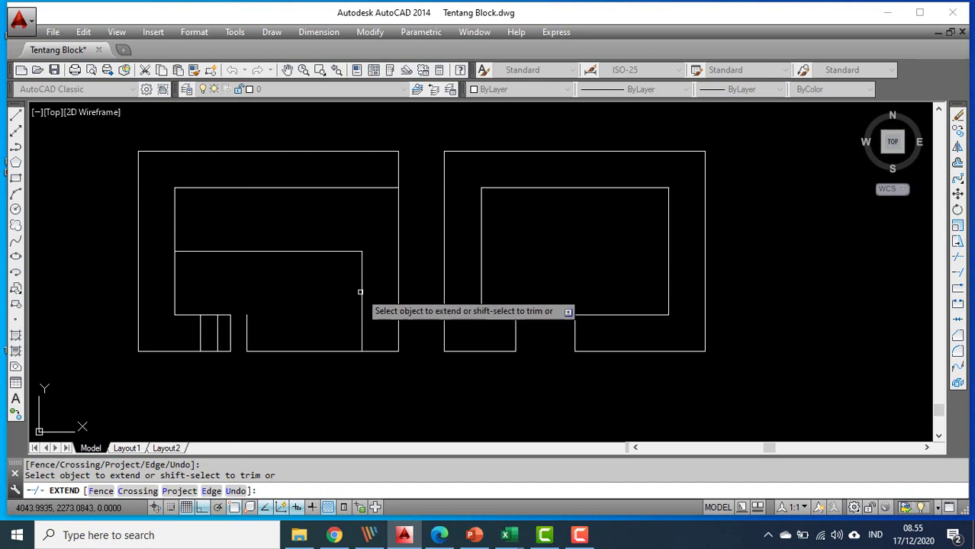
pyautogui.click(247, 318)
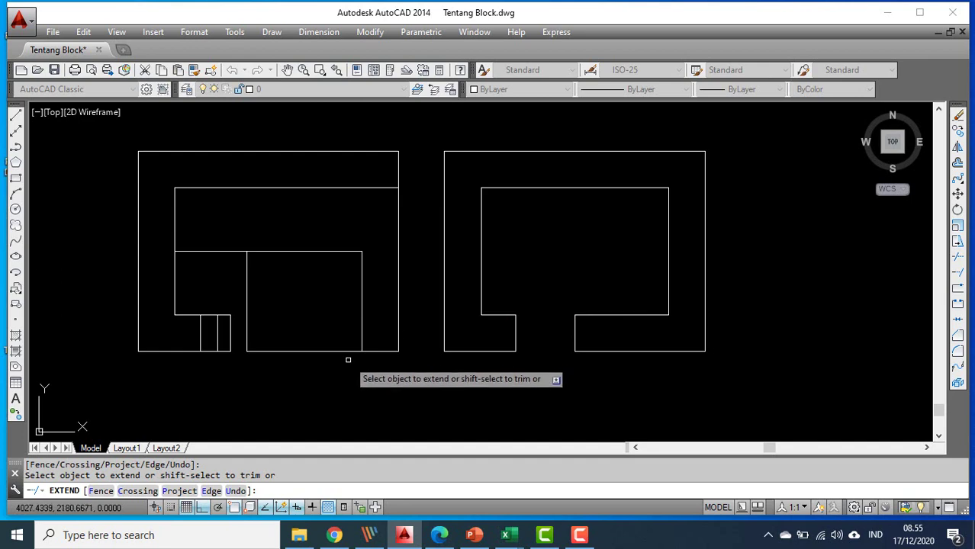
# Draw a short vertical line in the empty space above the right figure
pyautogui.scroll(-2, 341, 356)
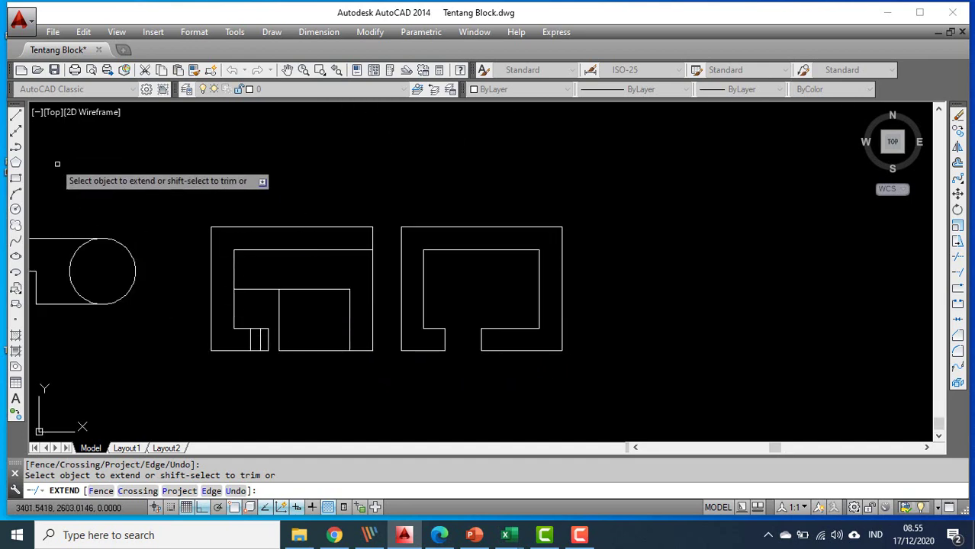
pyautogui.click(15, 115)
pyautogui.click(464, 159)
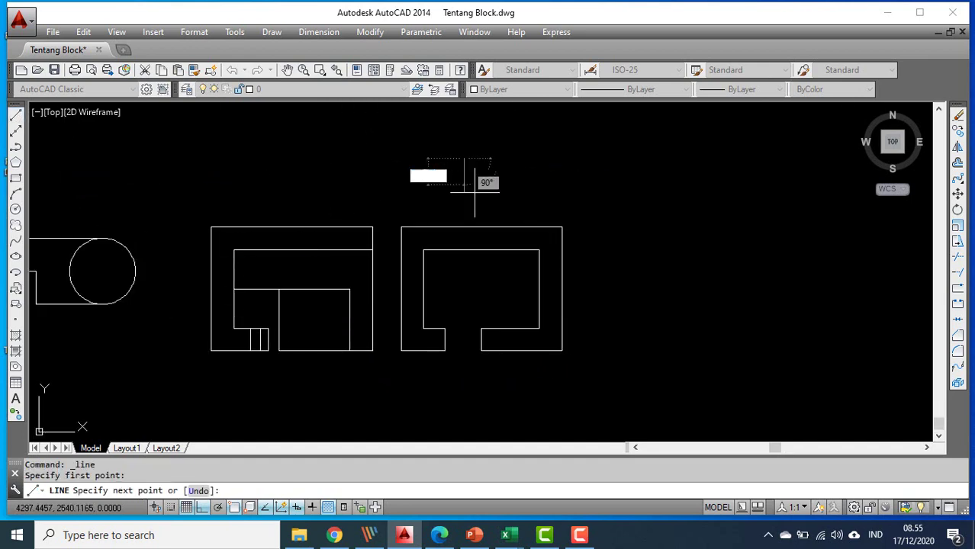
pyautogui.rightClick(466, 202)
pyautogui.click(492, 211)
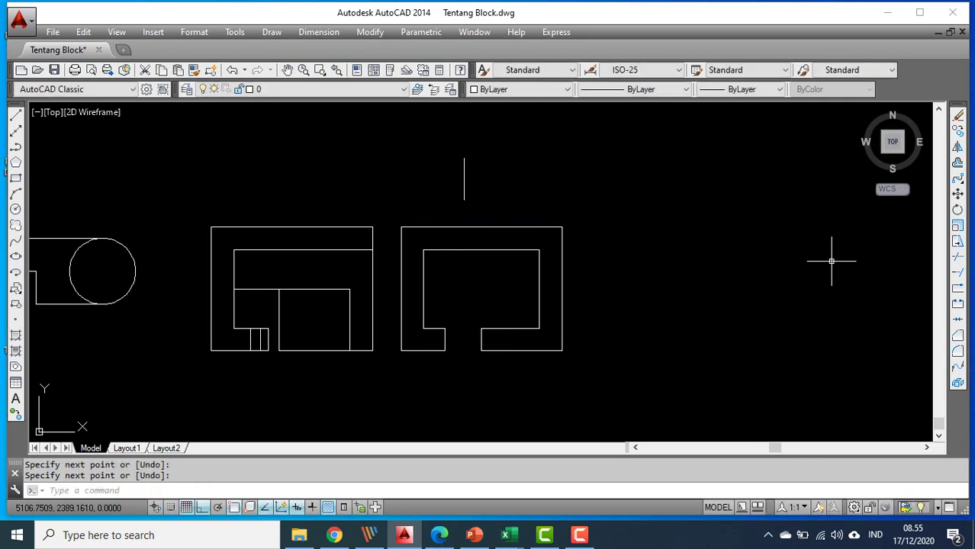
# Extend the short vertical line down to the right figure's outer top edge
pyautogui.click(956, 276)
pyautogui.press('Return')
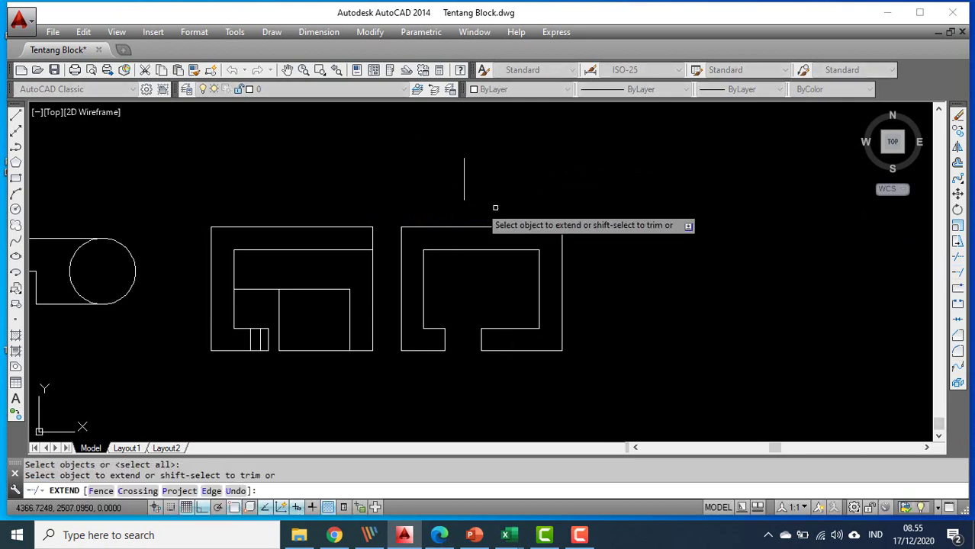
pyautogui.click(465, 188)
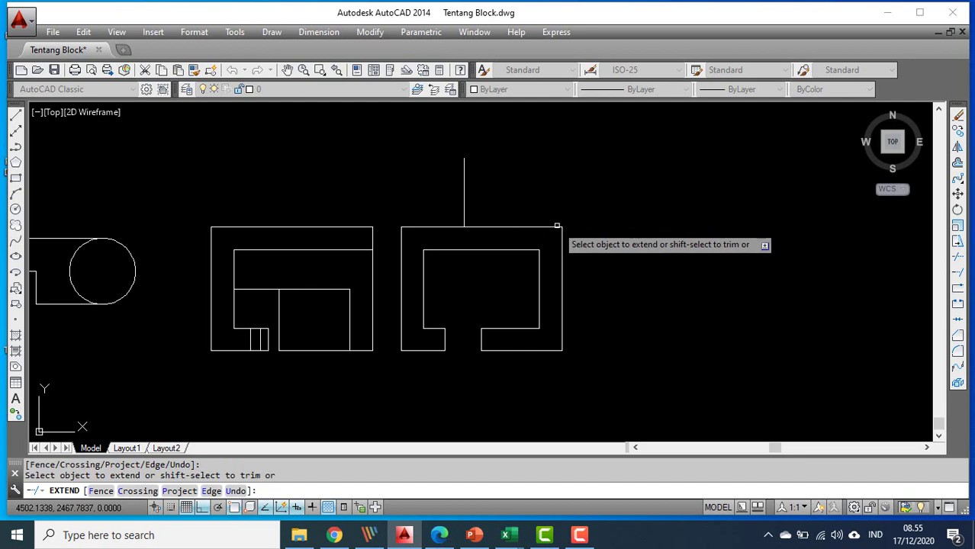
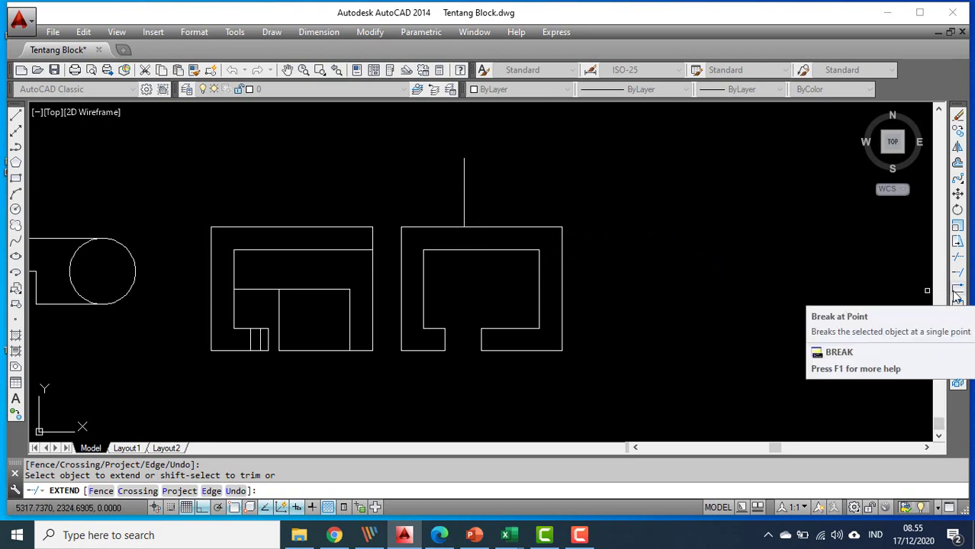
# Draw a long horizontal line in the empty area above and to the right of the right figure
pyautogui.click(15, 115)
pyautogui.click(577, 183)
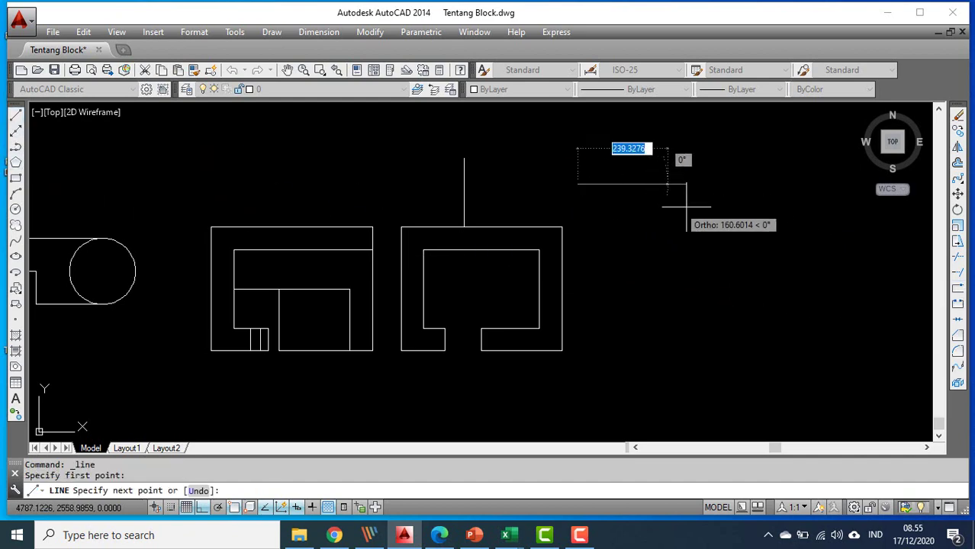
pyautogui.click(807, 200)
pyautogui.rightClick(809, 201)
pyautogui.click(833, 208)
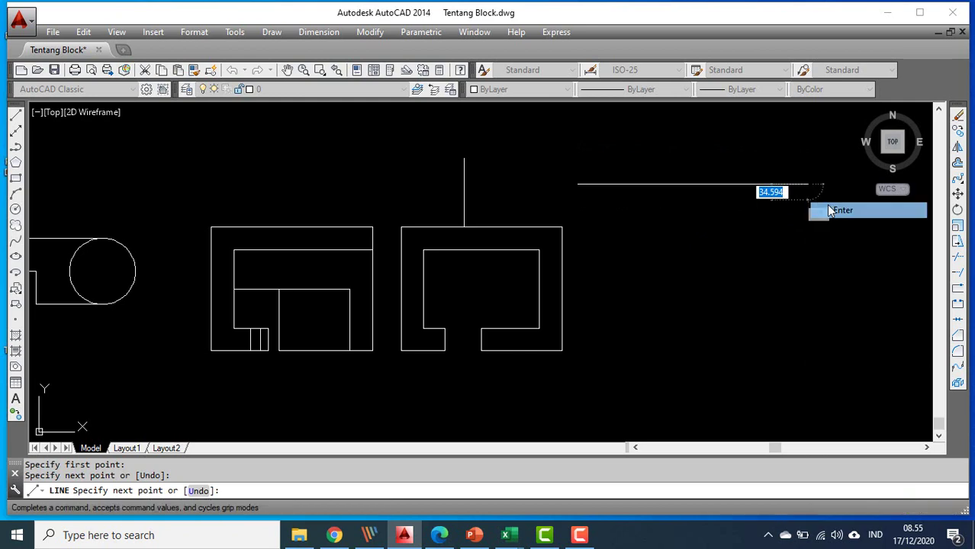
# Break the long horizontal line at a point about two-thirds along from its left end, and check the left piece by selecting it
pyautogui.click(958, 291)
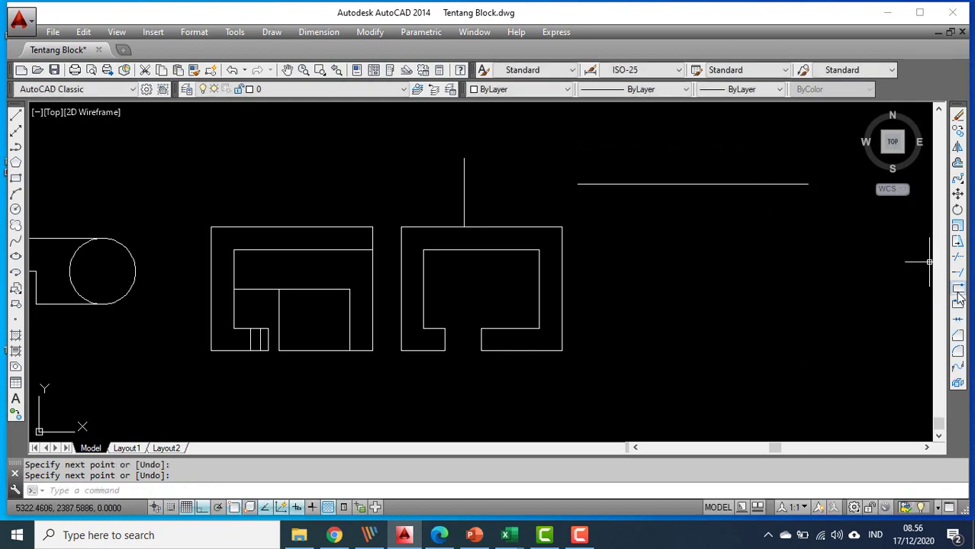
pyautogui.click(661, 184)
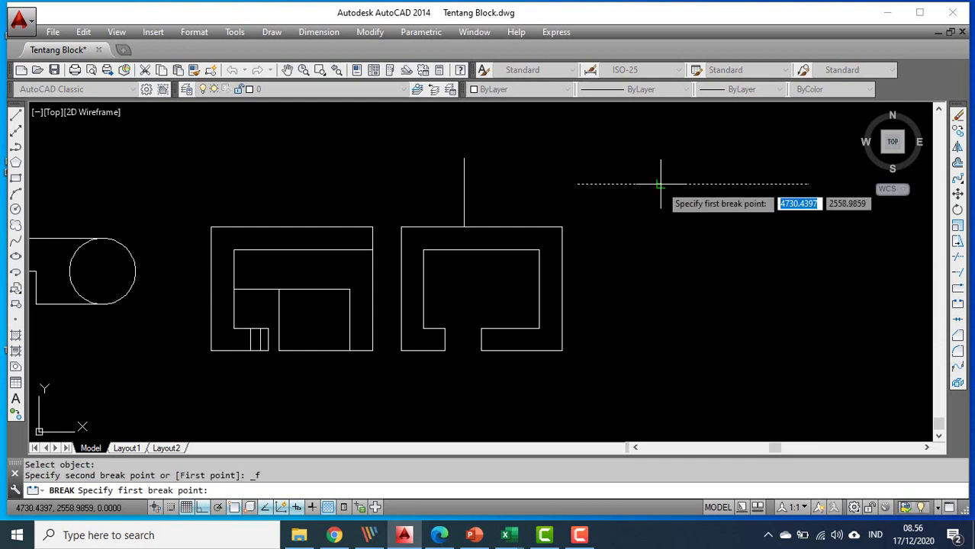
pyautogui.click(727, 183)
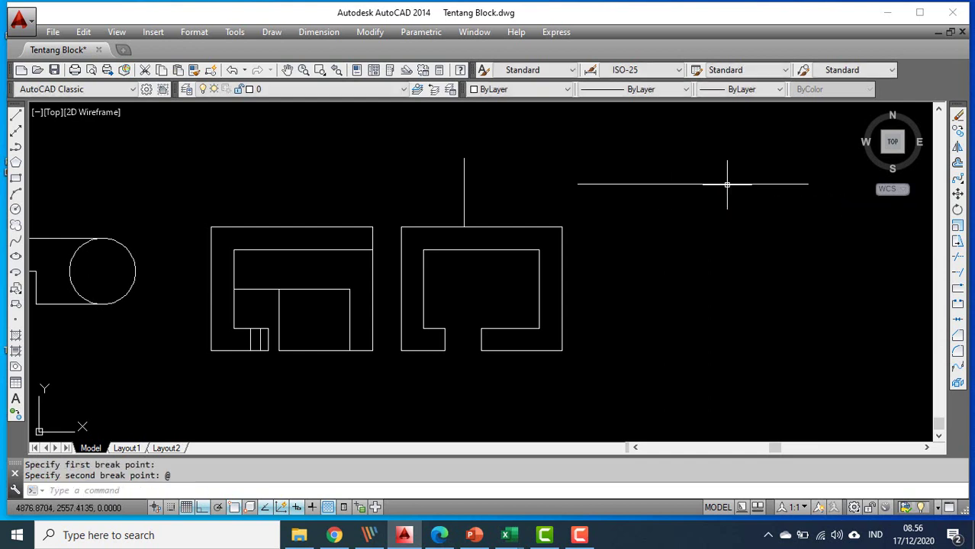
pyautogui.click(625, 183)
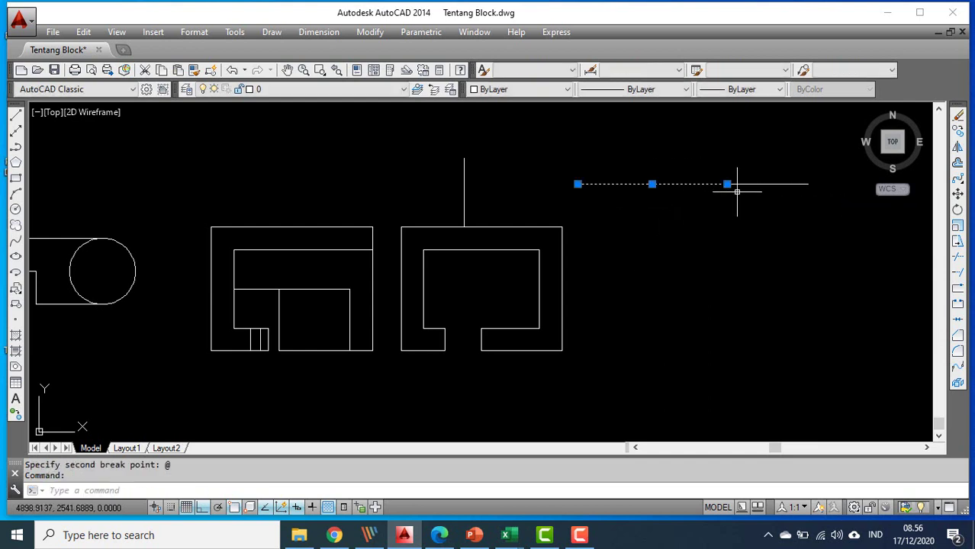
pyautogui.press('Escape')
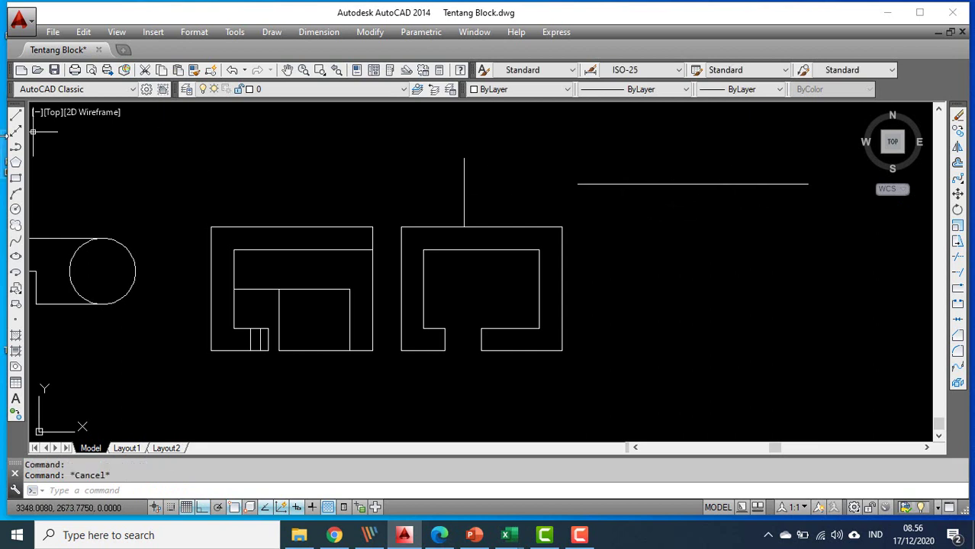
# Draw a second horizontal line about 556 units long below the broken line, and check by selecting it that it is one object
pyautogui.click(16, 116)
pyautogui.click(638, 240)
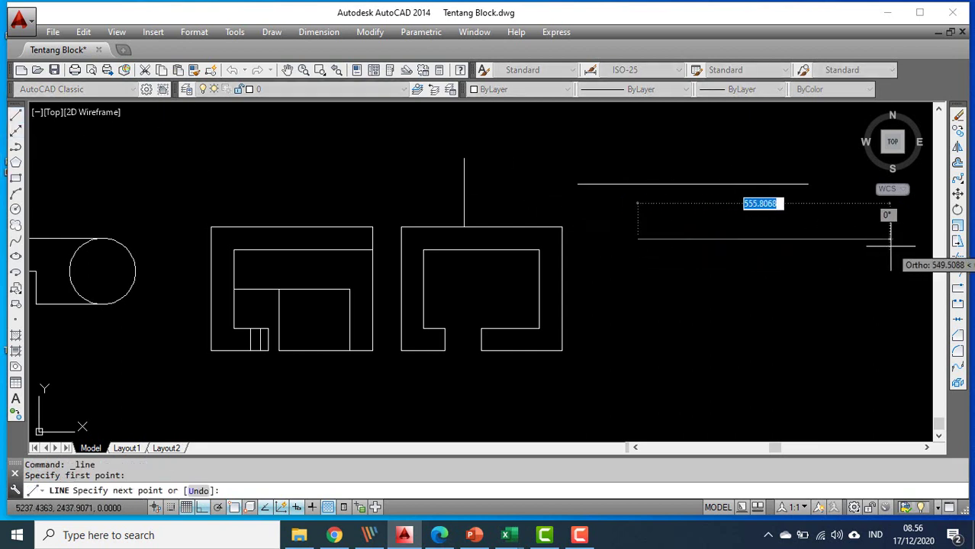
pyautogui.click(891, 239)
pyautogui.press('Escape')
pyautogui.click(751, 239)
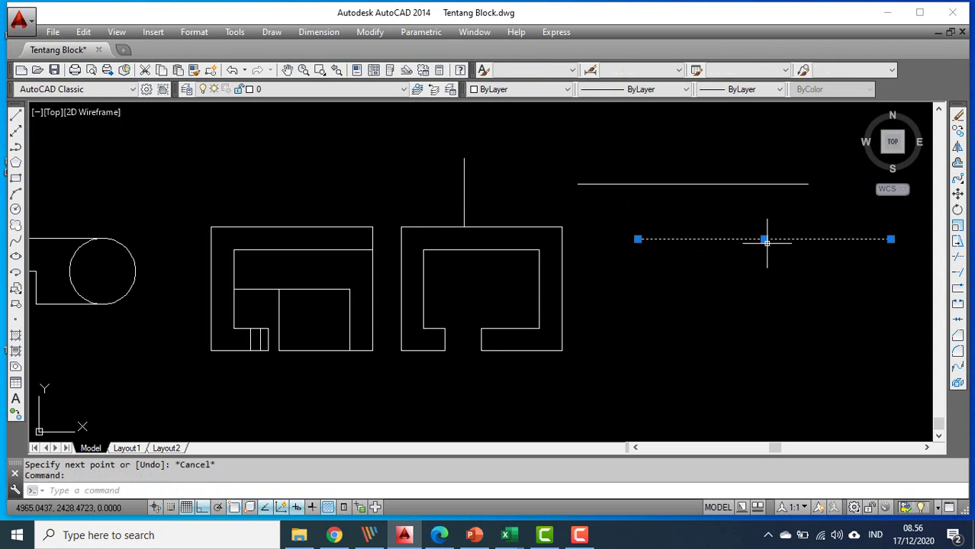
pyautogui.press('Escape')
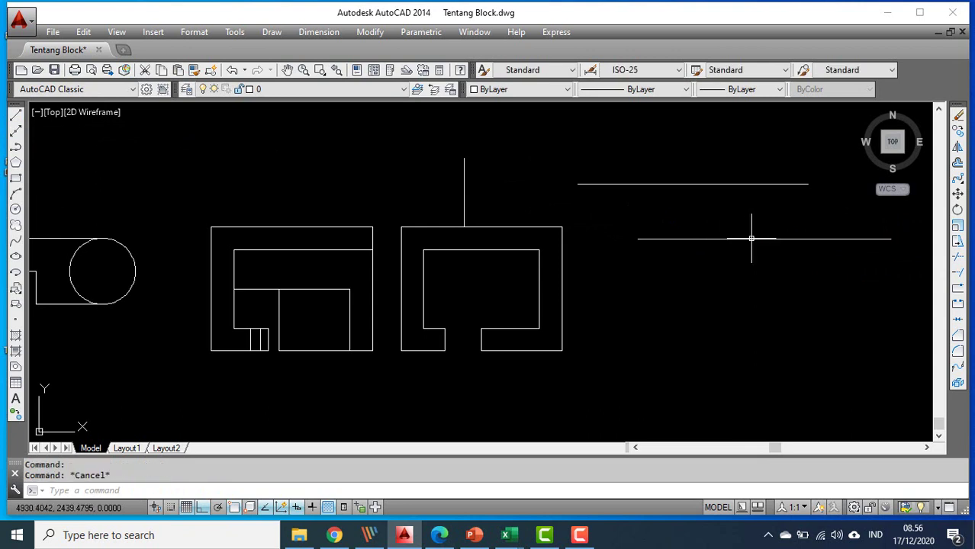
pyautogui.press('Escape')
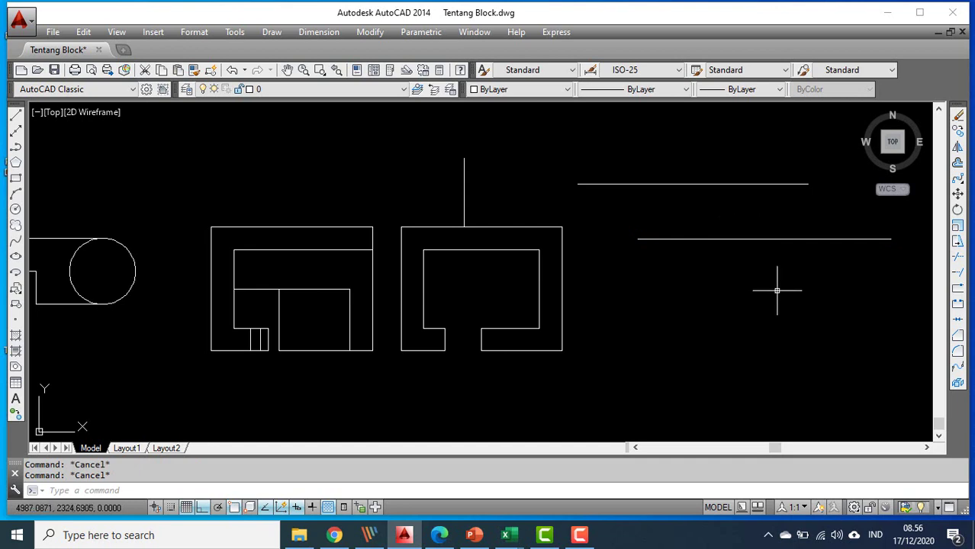
# Break the lower horizontal line at a single point slightly left of its middle
pyautogui.click(958, 290)
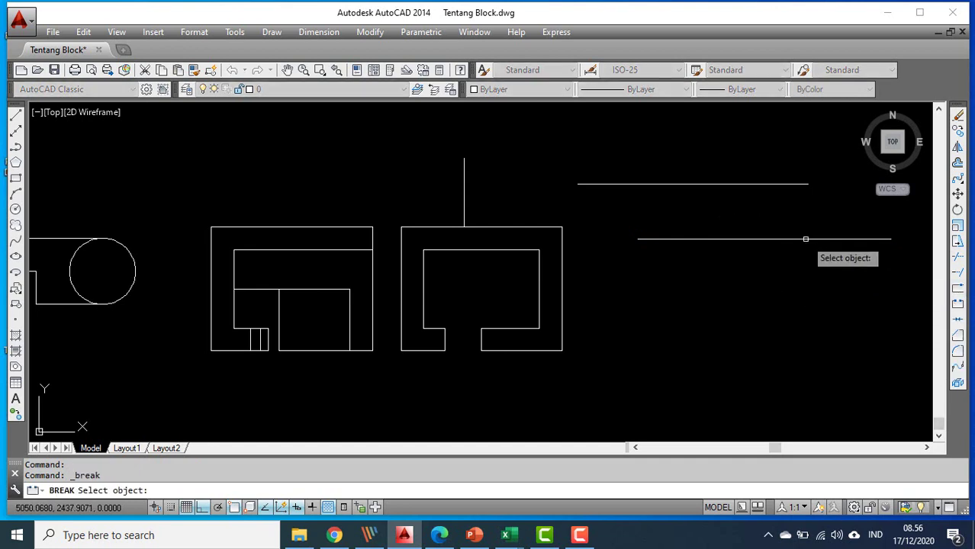
pyautogui.click(731, 240)
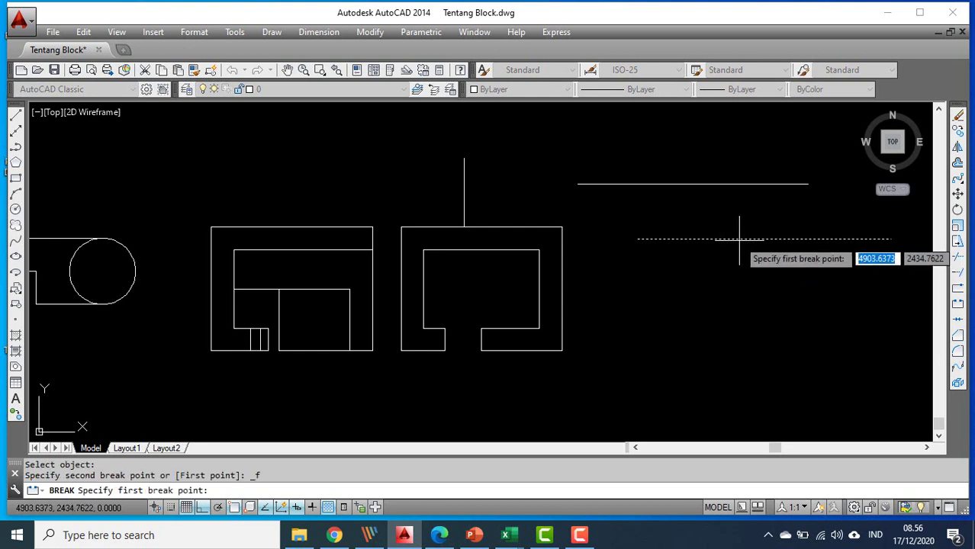
pyautogui.click(732, 239)
pyautogui.press('Return')
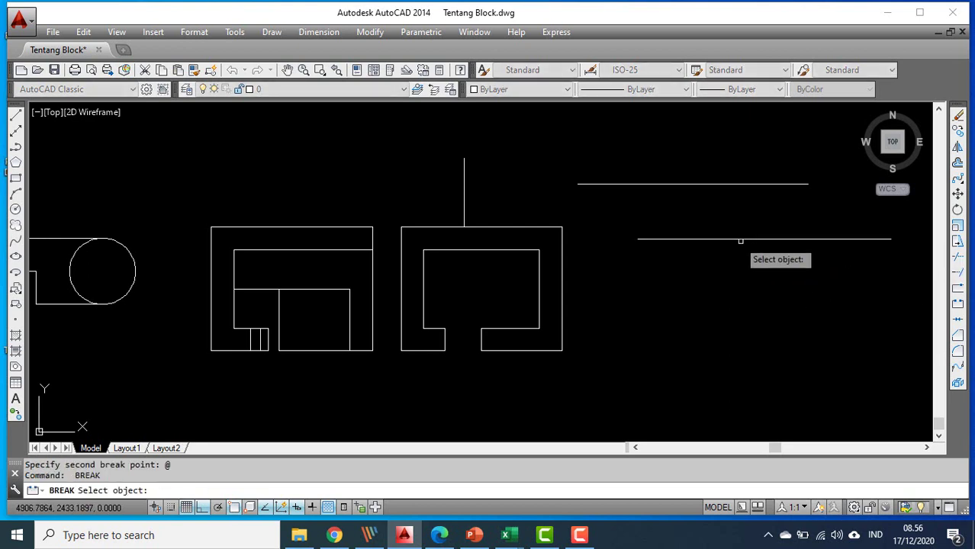
pyautogui.click(720, 238)
pyautogui.click(717, 238)
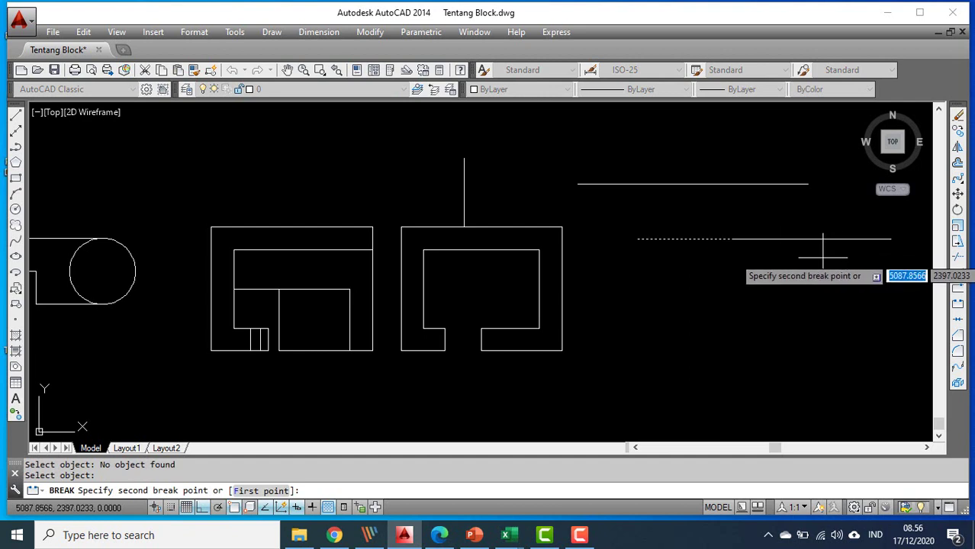
pyautogui.scroll(3, 730, 230)
pyautogui.press('Escape')
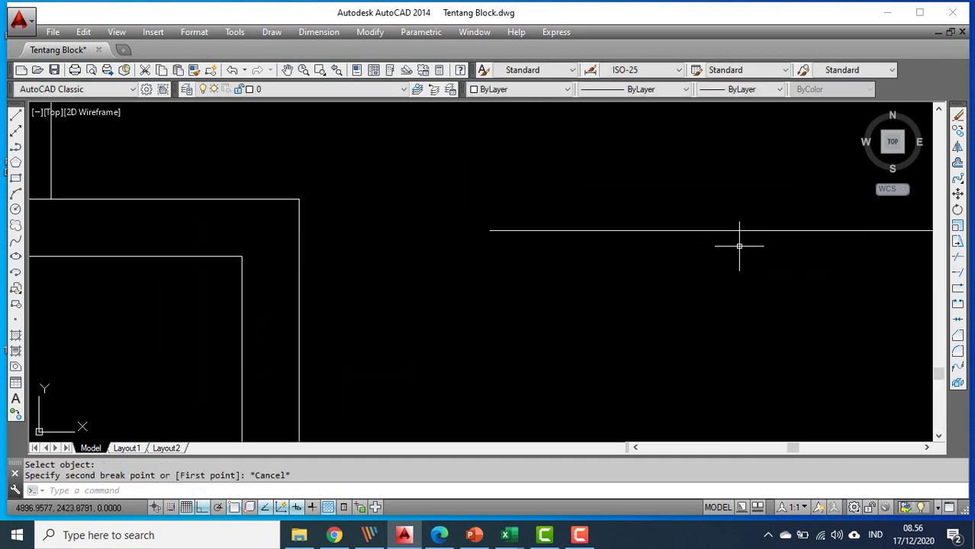
pyautogui.click(695, 231)
pyautogui.press('Escape')
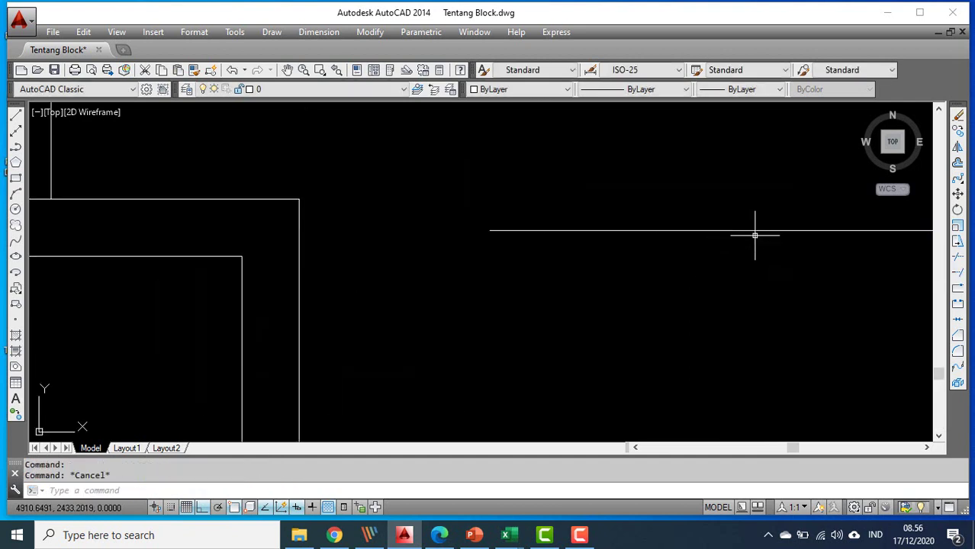
# Break the upper horizontal line's longer left piece near its right end, removing a short section to leave a small gap
pyautogui.scroll(-2, 754, 237)
pyautogui.scroll(-2, 759, 243)
pyautogui.moveTo(763, 245); pyautogui.dragTo(620, 246, button='middle')
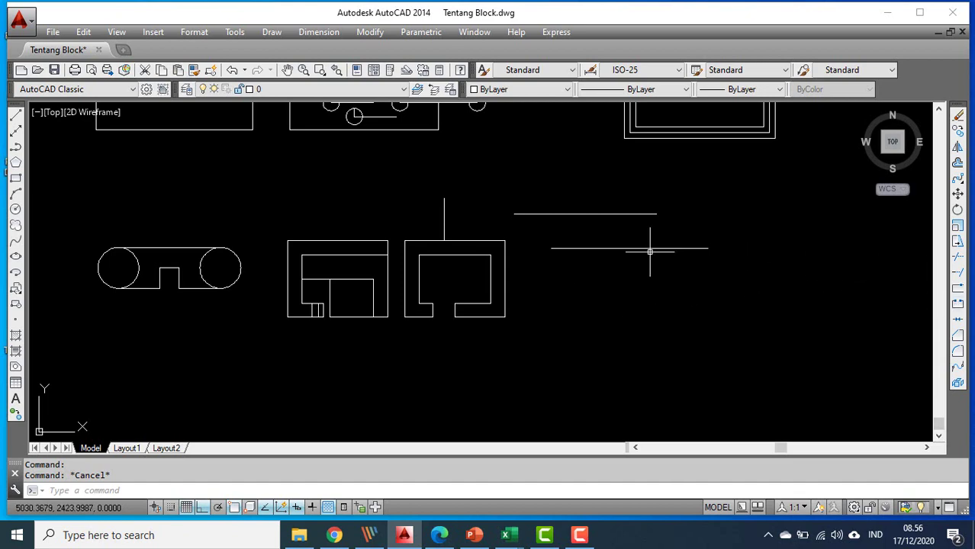
pyautogui.click(958, 304)
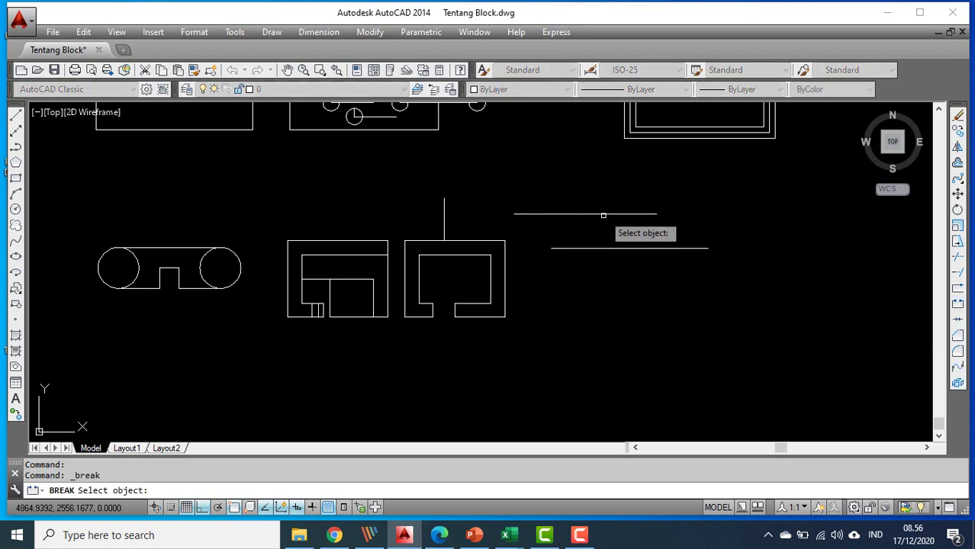
pyautogui.click(599, 214)
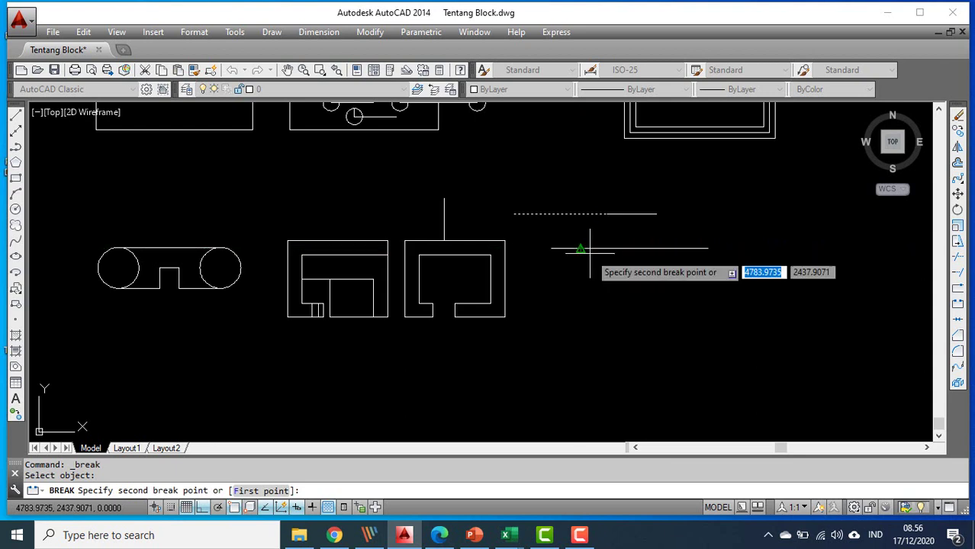
pyautogui.click(628, 213)
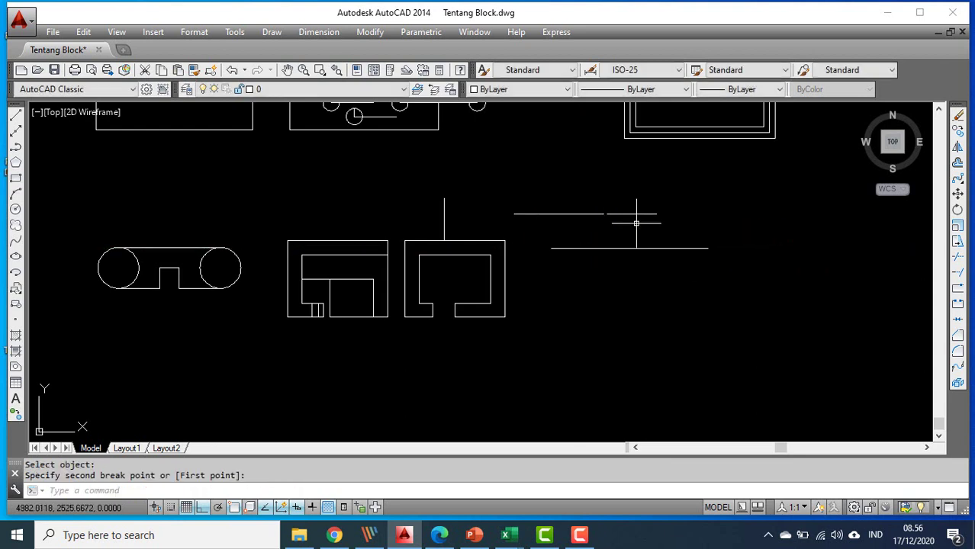
pyautogui.scroll(4, 626, 212)
pyautogui.scroll(-4, 583, 225)
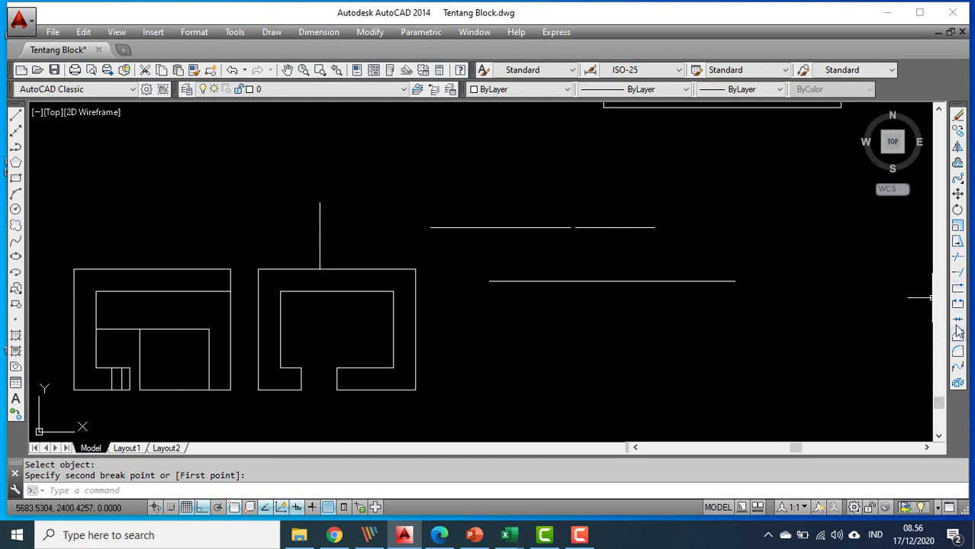
# Break the lower horizontal line with two points left of its middle, removing a short section between them
pyautogui.click(958, 306)
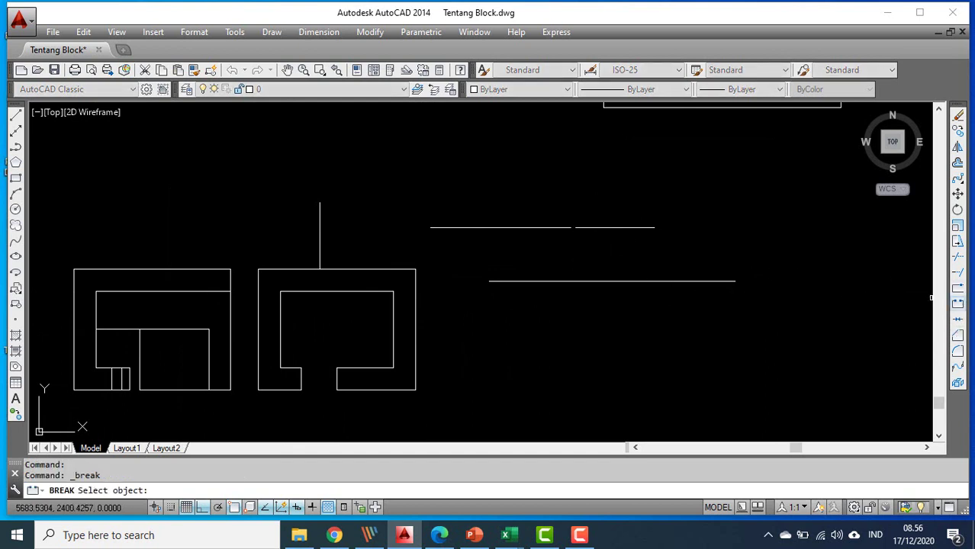
pyautogui.click(562, 278)
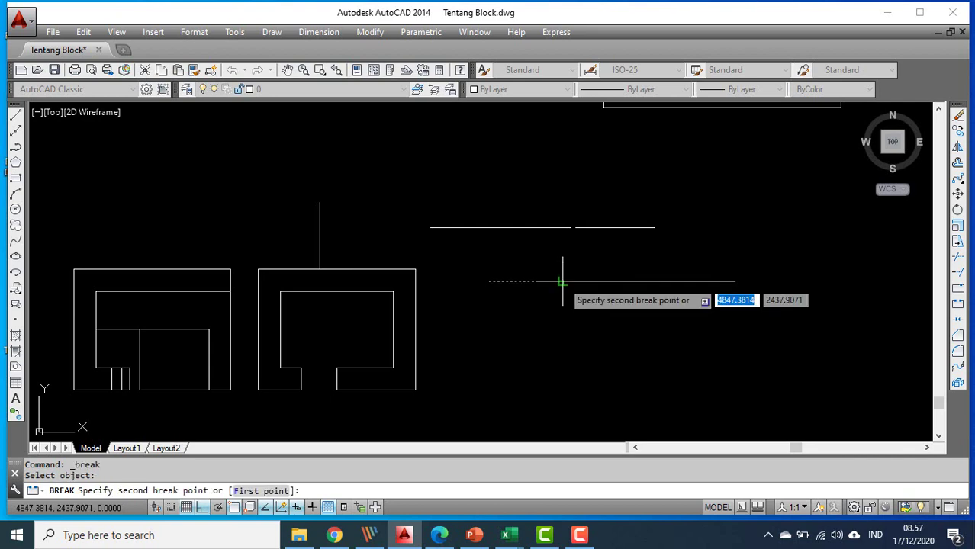
pyautogui.click(580, 281)
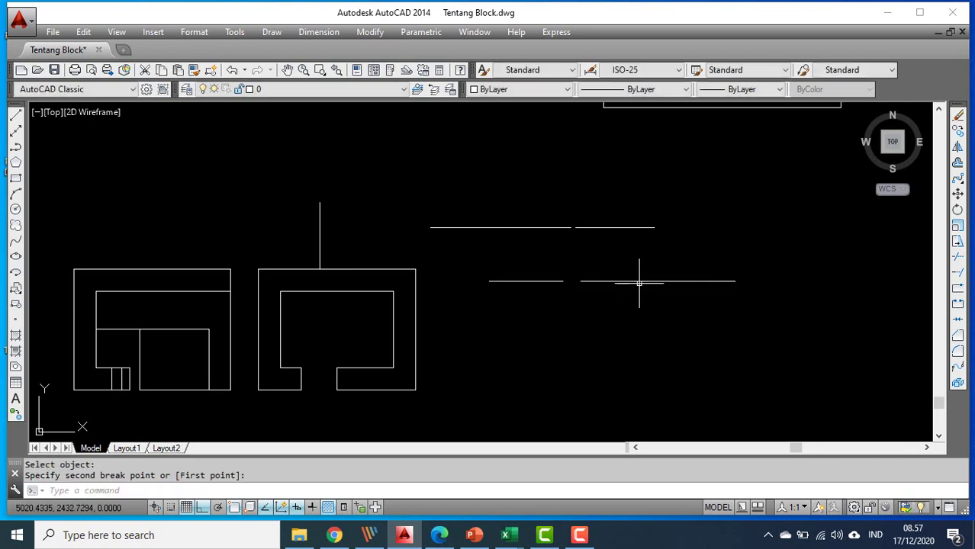
pyautogui.scroll(2, 587, 270)
pyautogui.scroll(-4, 579, 283)
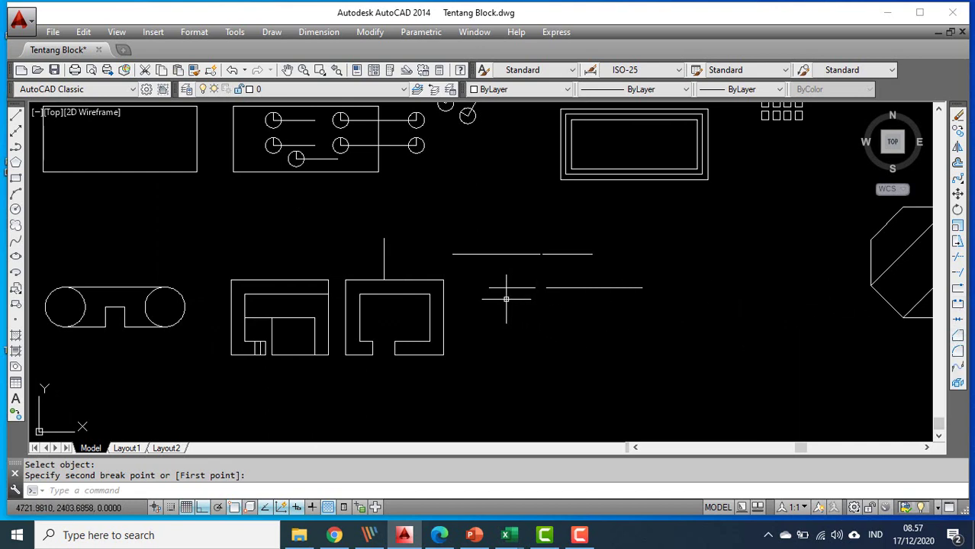
# Join the two separate pieces of the lower horizontal line, and check by selecting it that it is one object
pyautogui.click(482, 271)
pyautogui.click(483, 269)
pyautogui.click(692, 309)
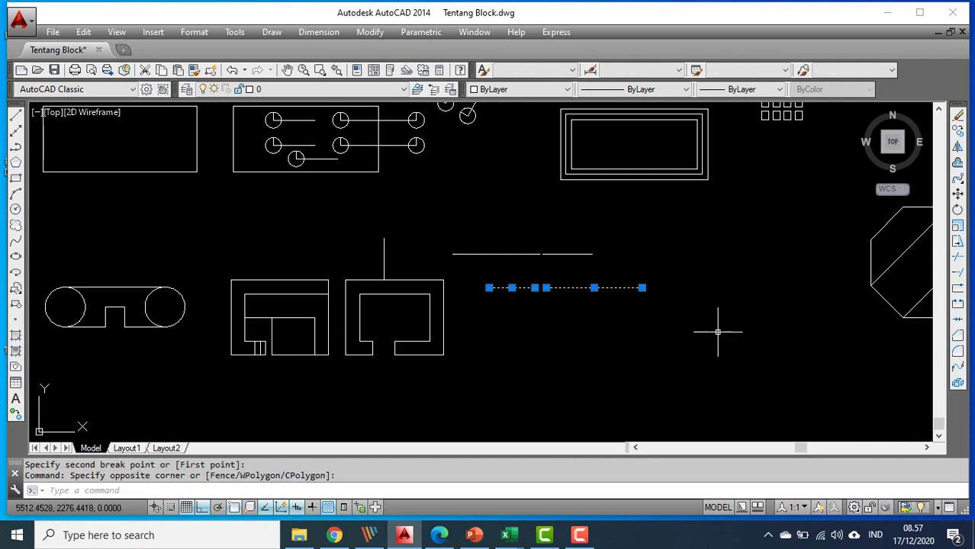
pyautogui.press('Escape')
pyautogui.click(957, 321)
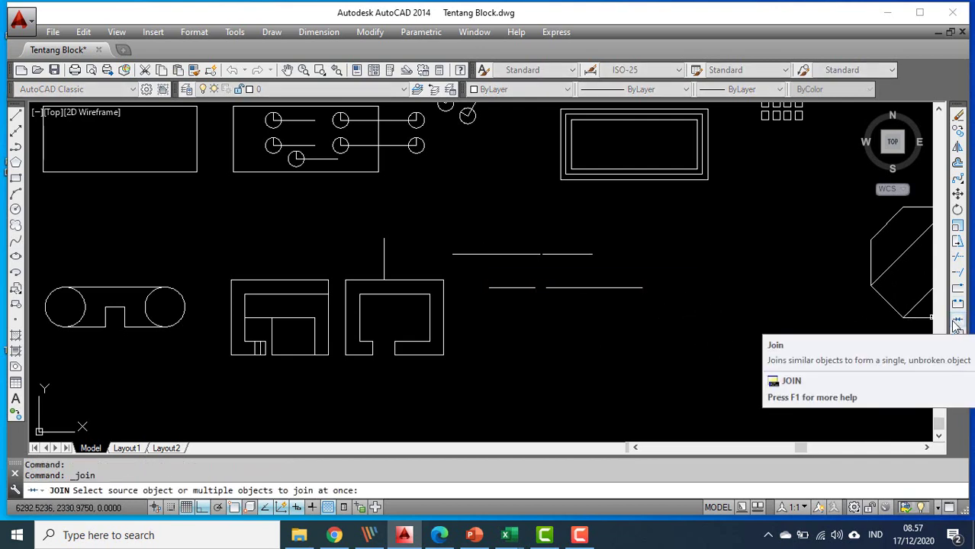
pyautogui.click(498, 269)
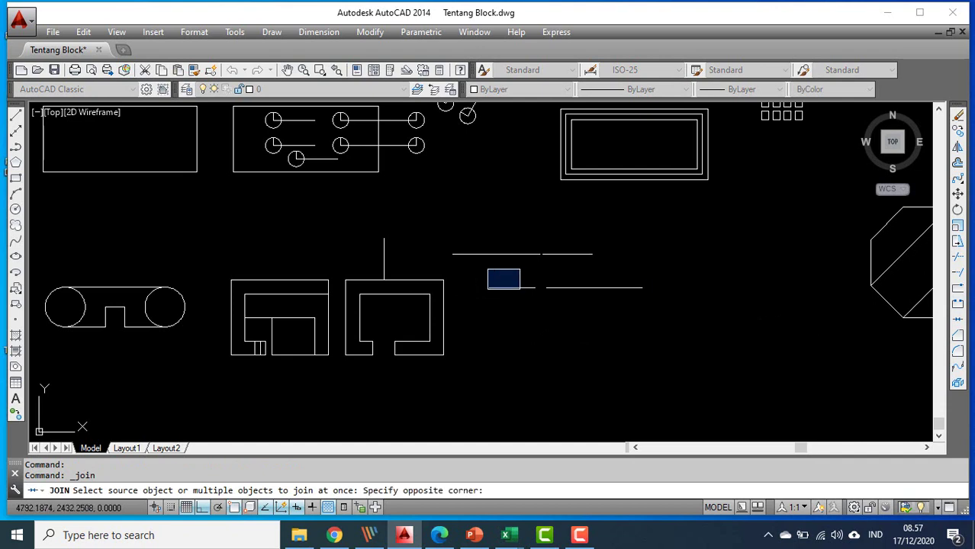
pyautogui.click(695, 297)
pyautogui.press('Return')
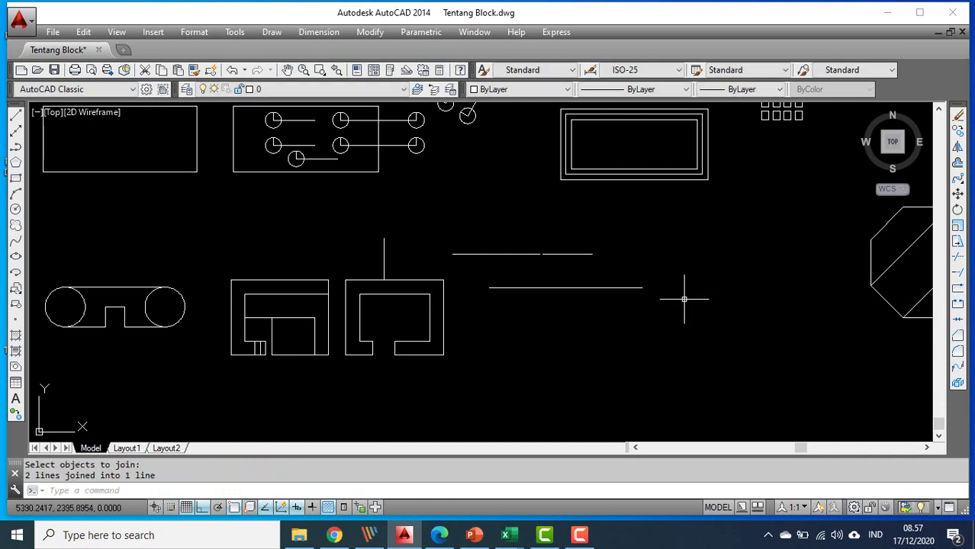
pyautogui.click(621, 288)
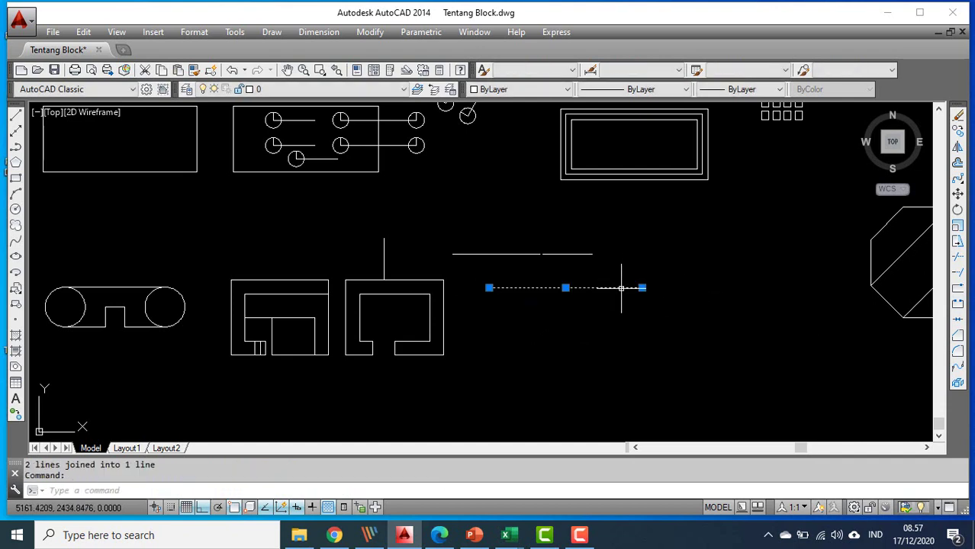
pyautogui.press('Escape')
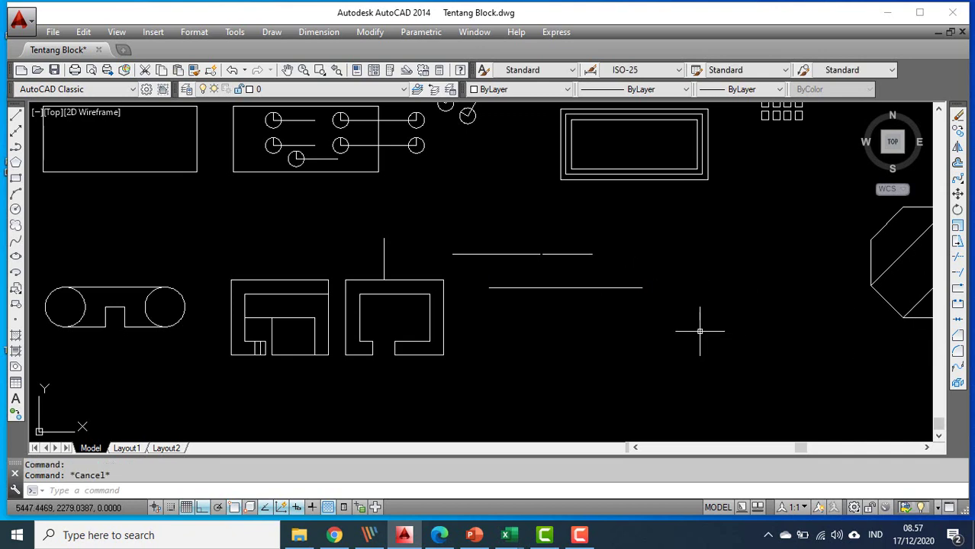
# Draw a vertical line straight down from the right end of the joined lower line
pyautogui.moveTo(696, 326); pyautogui.dragTo(646, 289, button='middle')
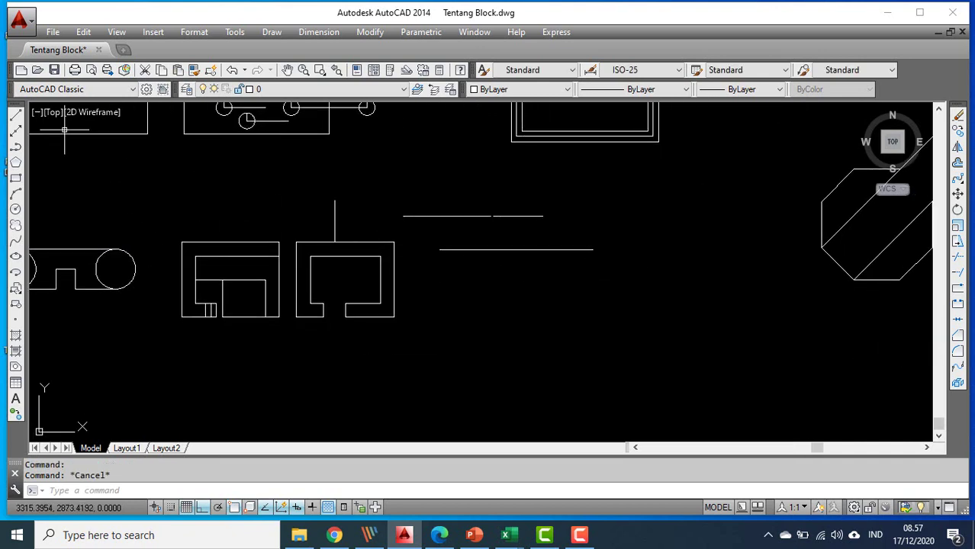
pyautogui.click(15, 116)
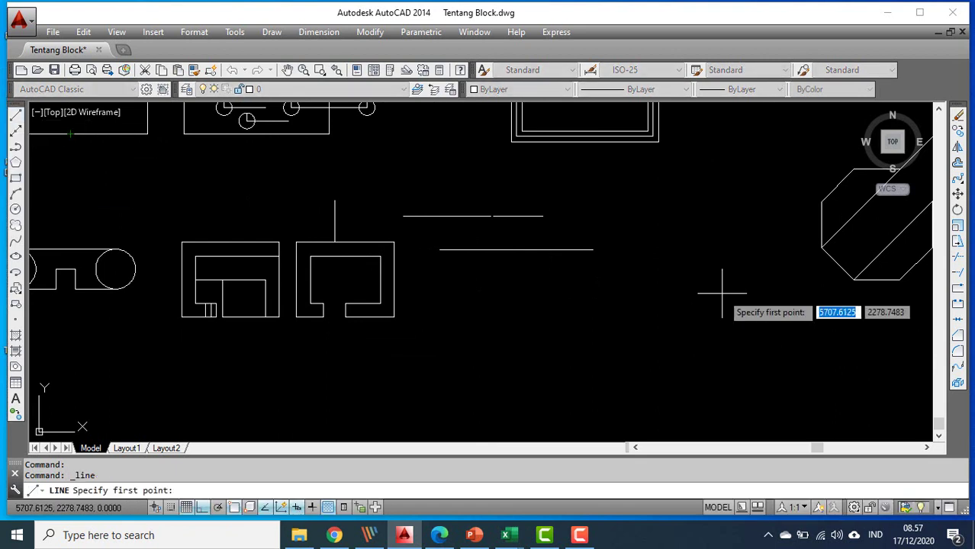
pyautogui.click(593, 250)
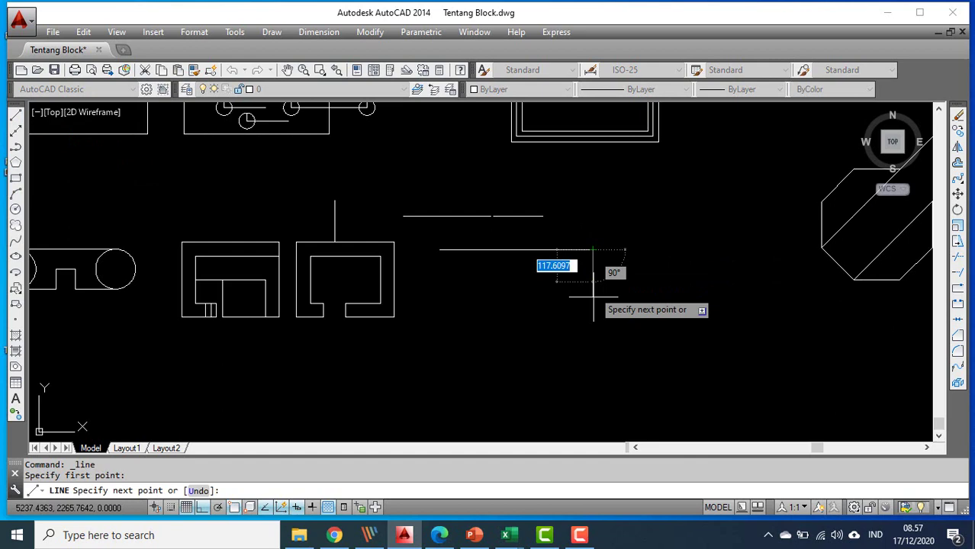
pyautogui.click(600, 345)
pyautogui.press('Escape')
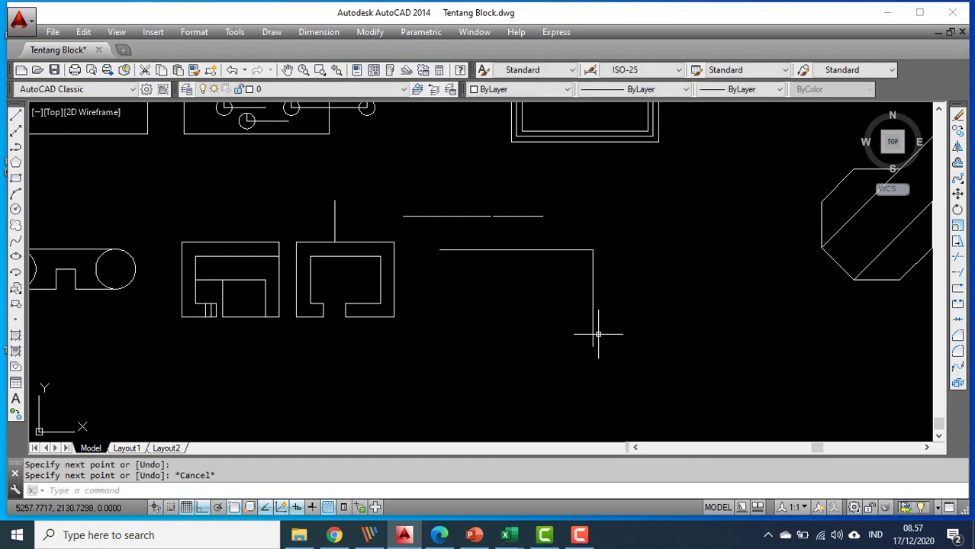
# Chamfer the corner between the horizontal and vertical lines with both distances at 20, and delete the short leftover segment outside it
pyautogui.click(958, 337)
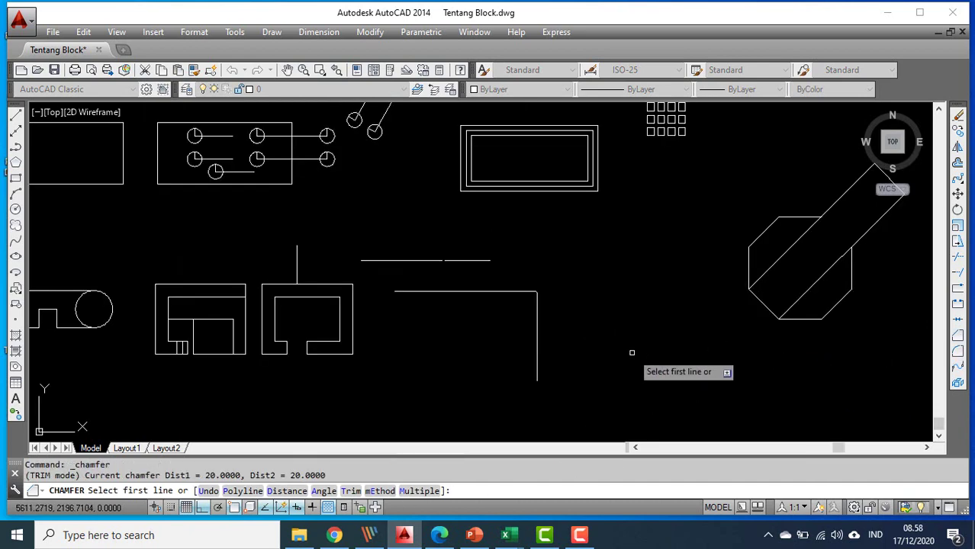
pyautogui.click(513, 291)
pyautogui.click(537, 314)
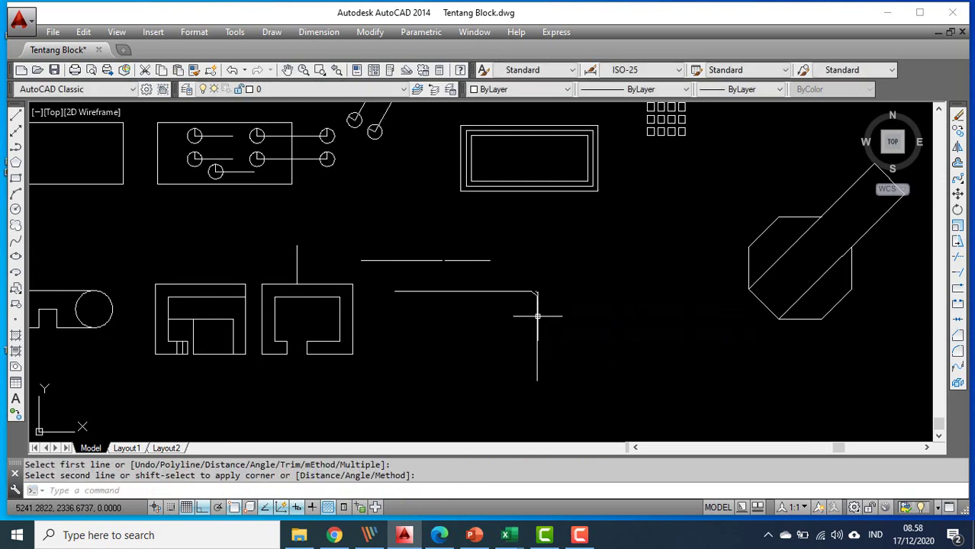
pyautogui.scroll(3, 533, 294)
pyautogui.click(516, 274)
pyautogui.click(570, 307)
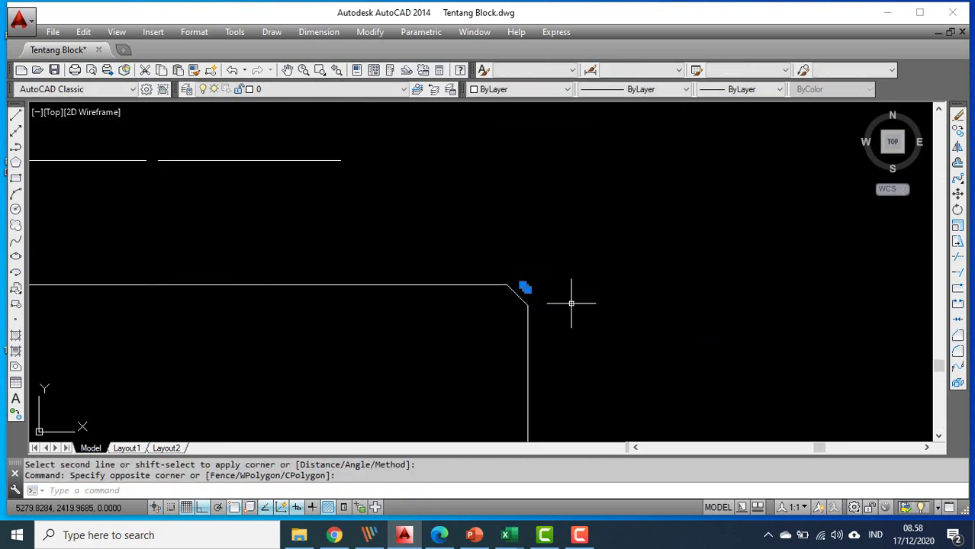
pyautogui.press('Delete')
pyautogui.scroll(-5, 570, 304)
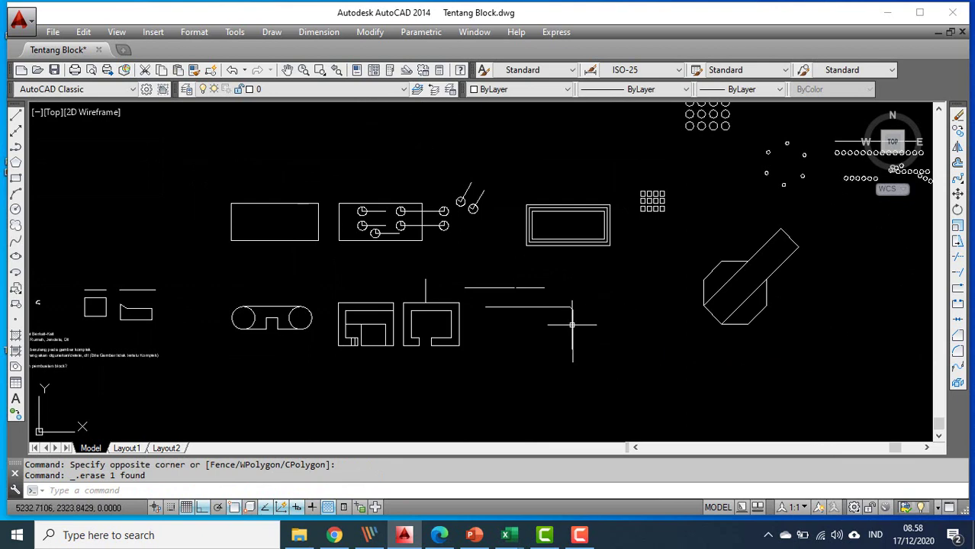
pyautogui.scroll(2, 570, 323)
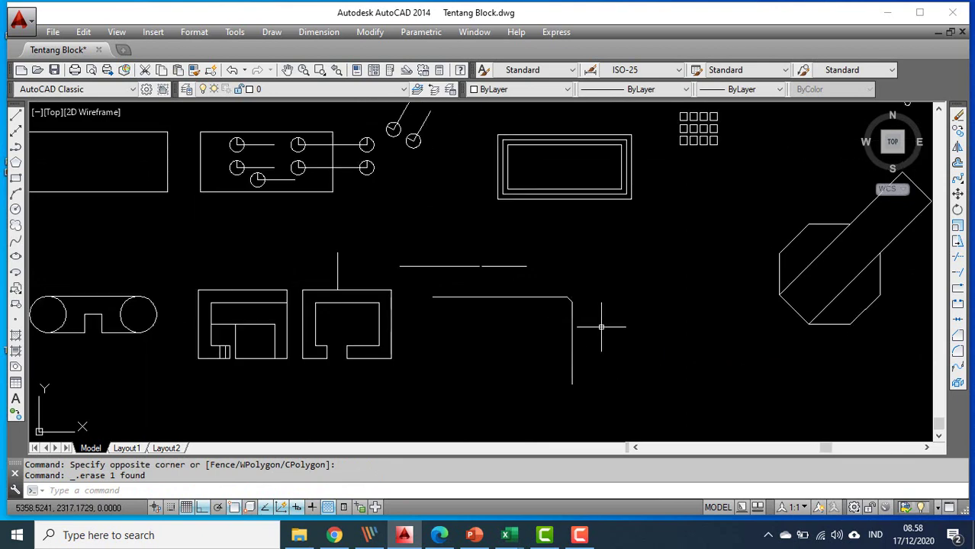
# Chamfer the same corner between the horizontal and vertical lines again with both chamfer distances set to 50
pyautogui.click(958, 343)
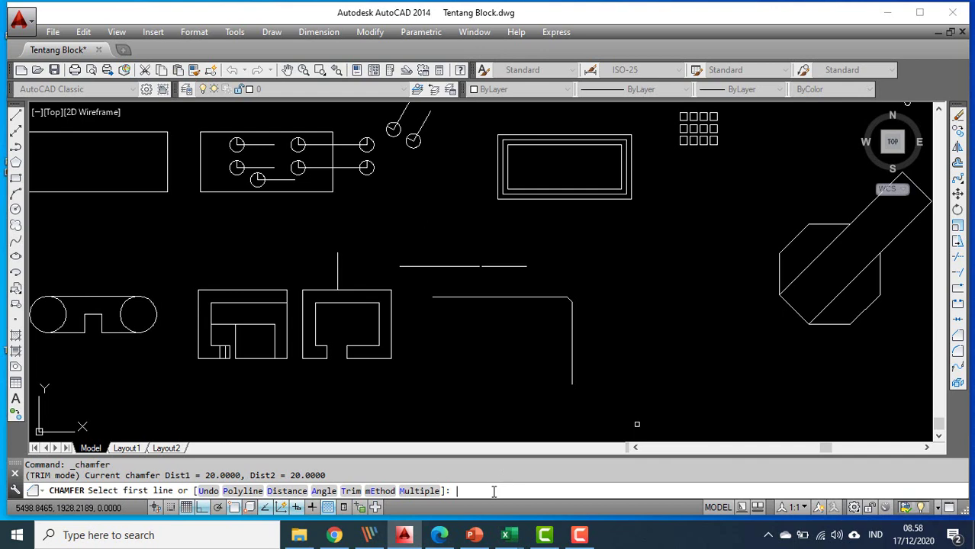
pyautogui.write('d')
pyautogui.press('Return')
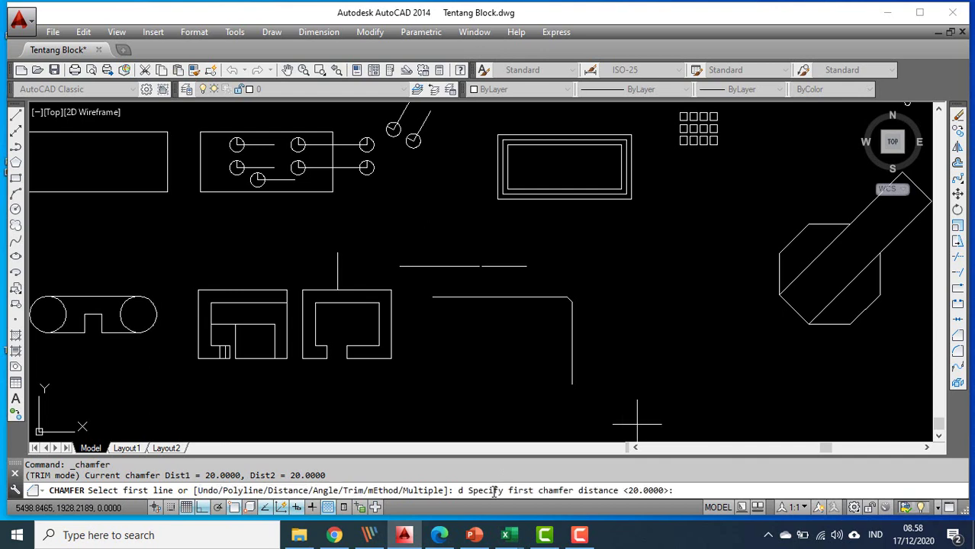
pyautogui.press('Return')
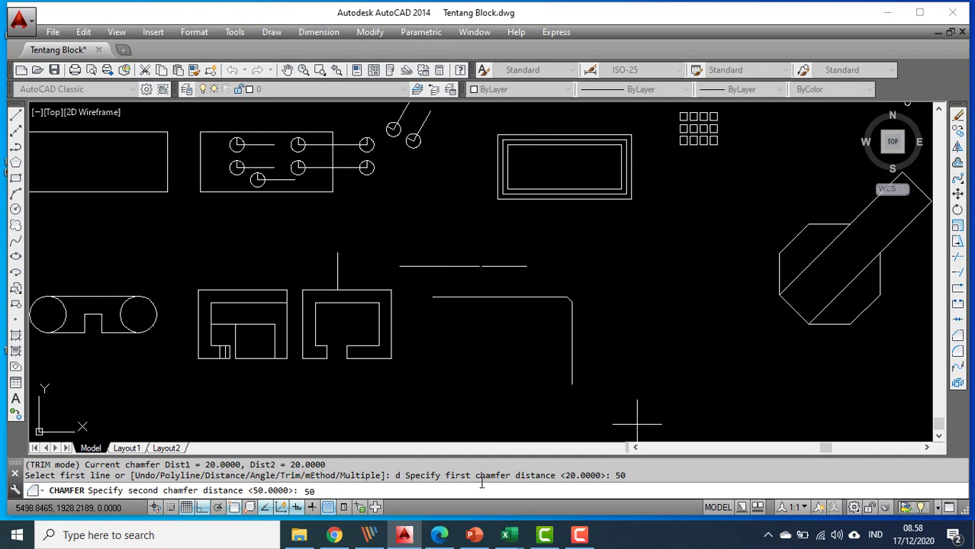
pyautogui.write('50')
pyautogui.press('Return')
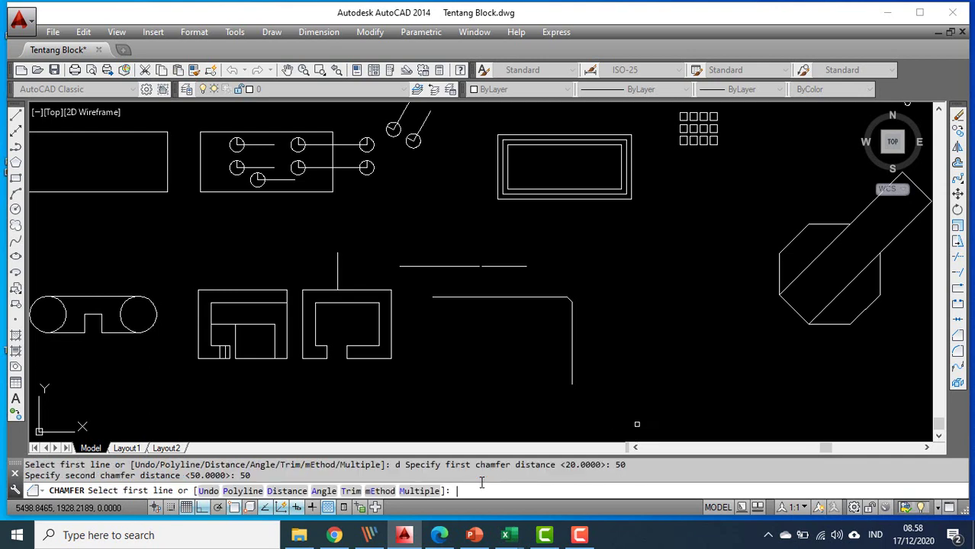
pyautogui.click(538, 296)
pyautogui.click(572, 328)
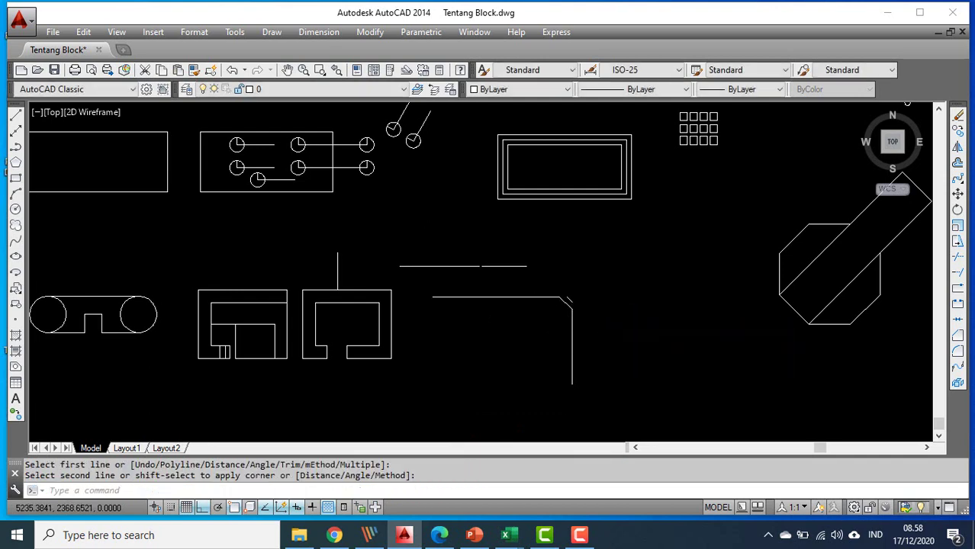
# Delete the leftover smaller chamfer line outside the 50-unit chamfer at the corner
pyautogui.scroll(5, 575, 303)
pyautogui.click(541, 271)
pyautogui.click(609, 316)
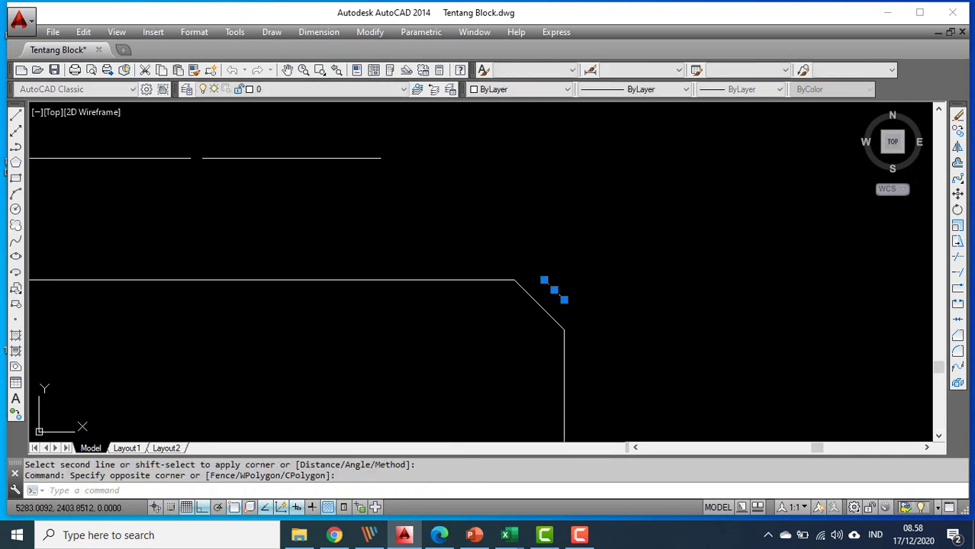
pyautogui.press('Delete')
pyautogui.scroll(-5, 597, 313)
pyautogui.moveTo(670, 309); pyautogui.dragTo(576, 268, button='middle')
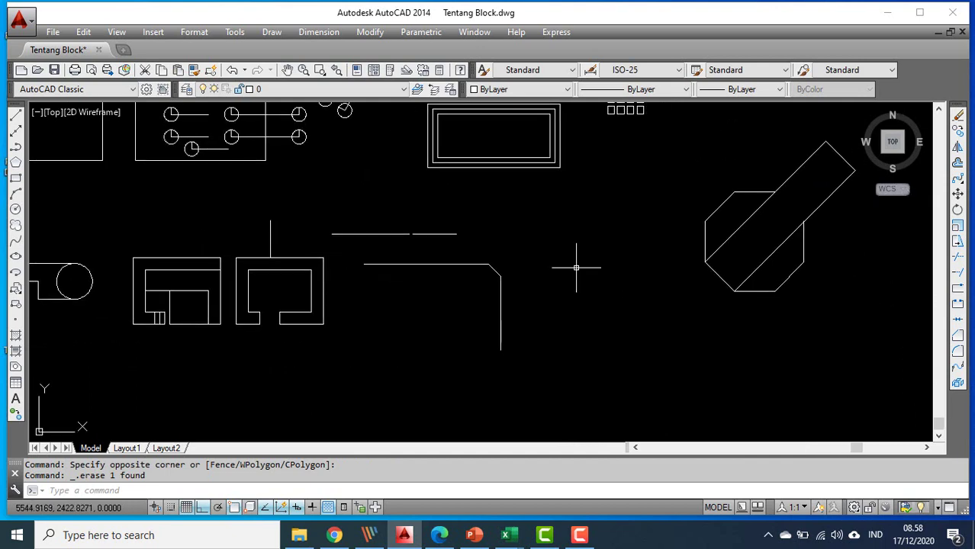
# Draw a horizontal line leftward from the lower end of the vertical line, ending just right of the horizontal line's left end
pyautogui.click(15, 115)
pyautogui.click(501, 350)
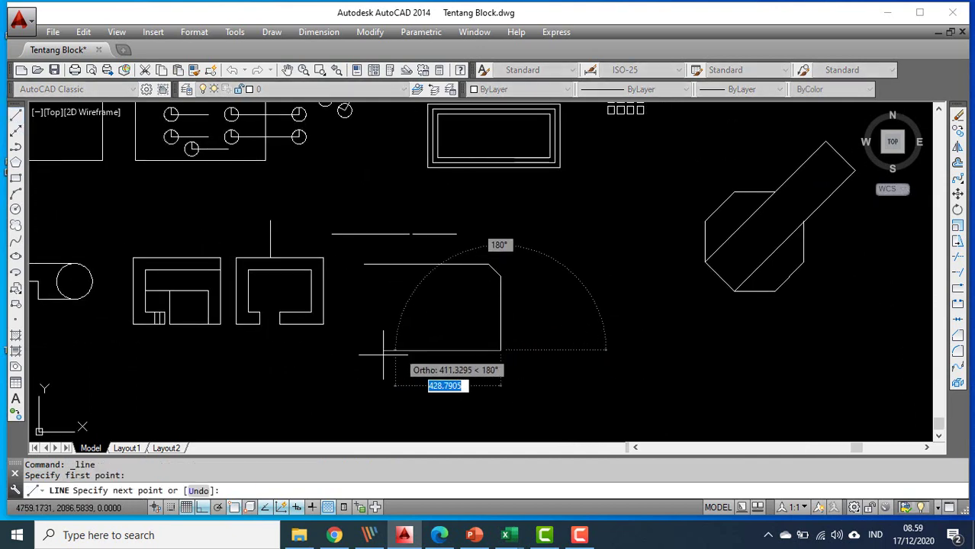
pyautogui.click(374, 349)
pyautogui.rightClick(375, 348)
pyautogui.click(414, 200)
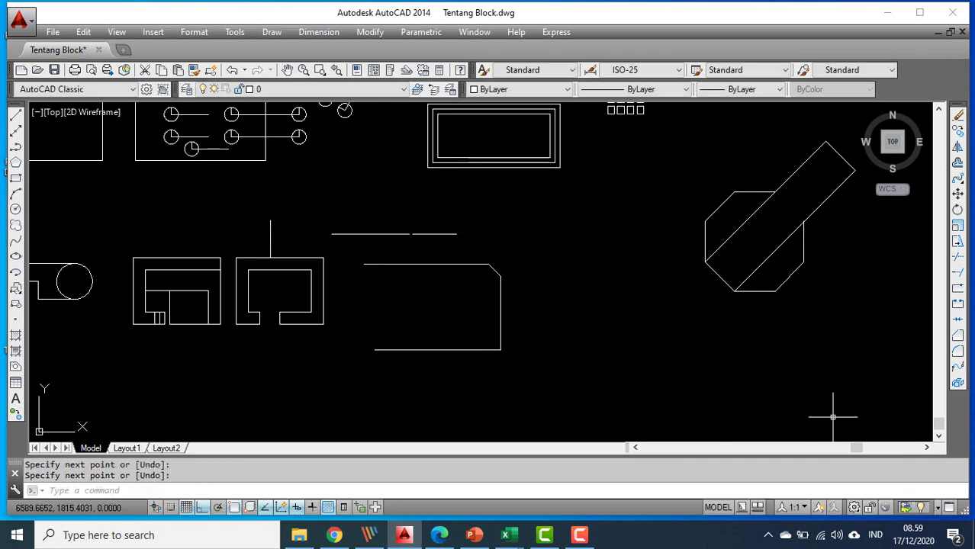
# Fillet the corner between the vertical line and the lower horizontal line with a radius of 10
pyautogui.click(957, 352)
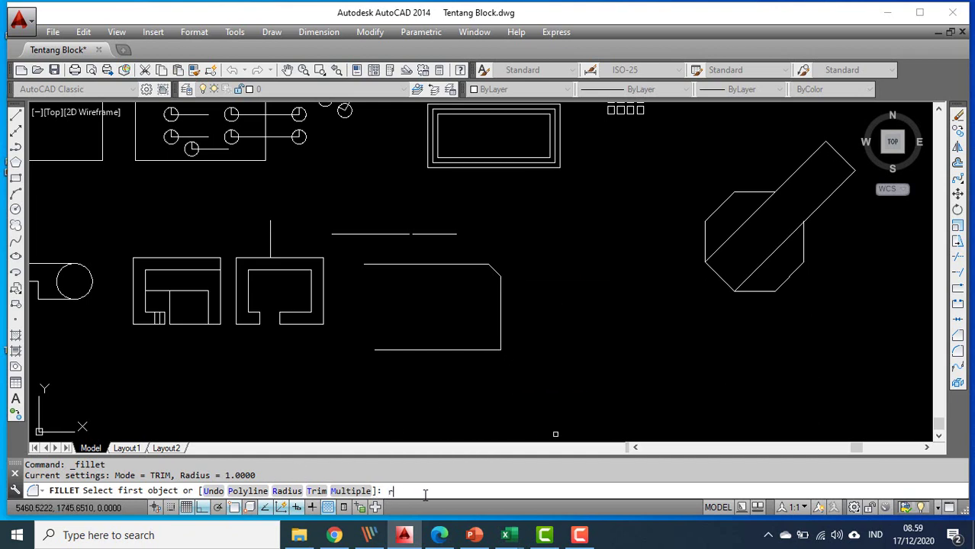
pyautogui.press('Return')
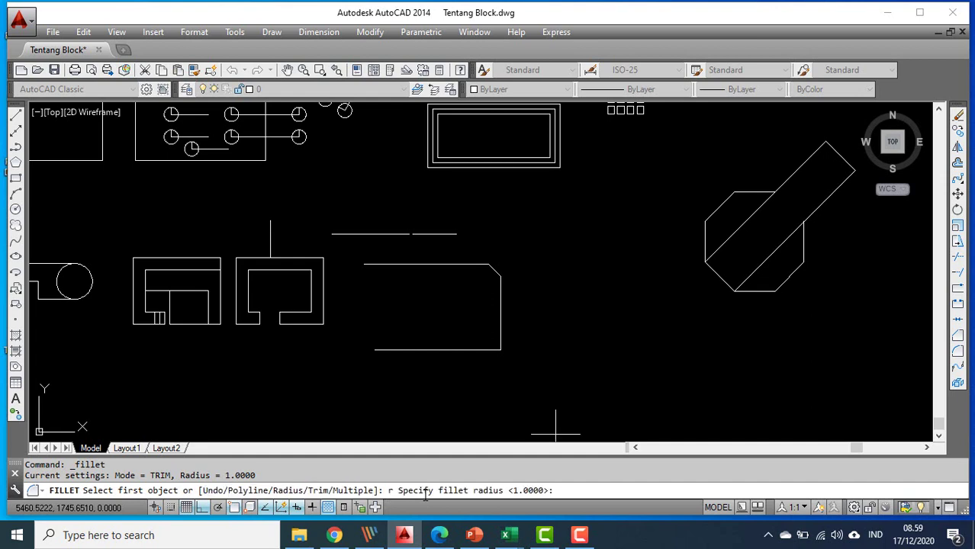
pyautogui.write('10')
pyautogui.press('Return')
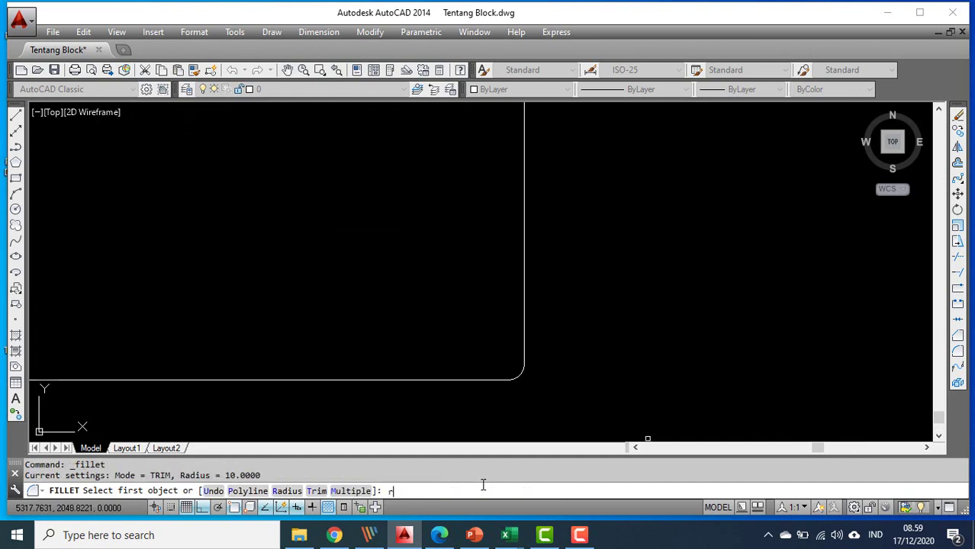
# Fillet the same lower corner between the horizontal and vertical lines again with the radius set to 50
pyautogui.write('r')
pyautogui.press('Return')
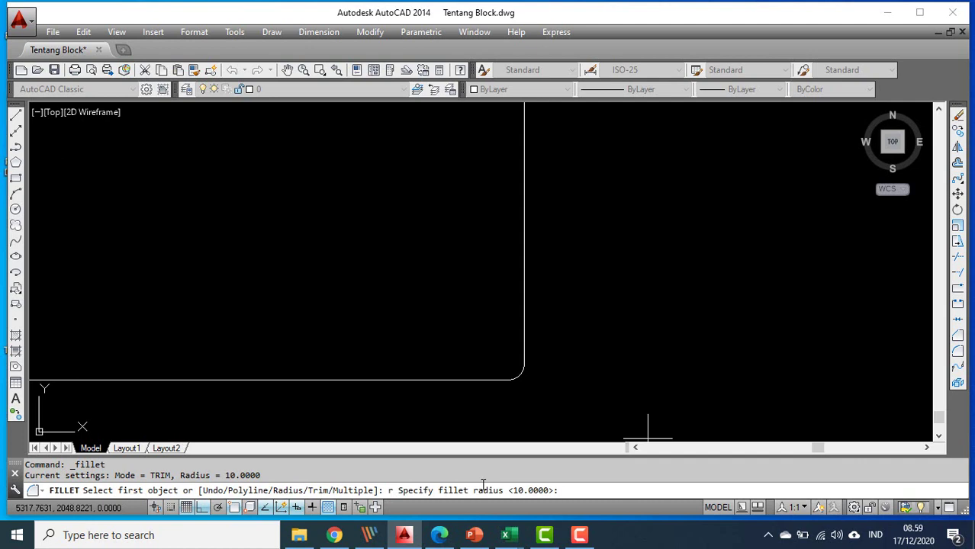
pyautogui.write('50')
pyautogui.press('Return')
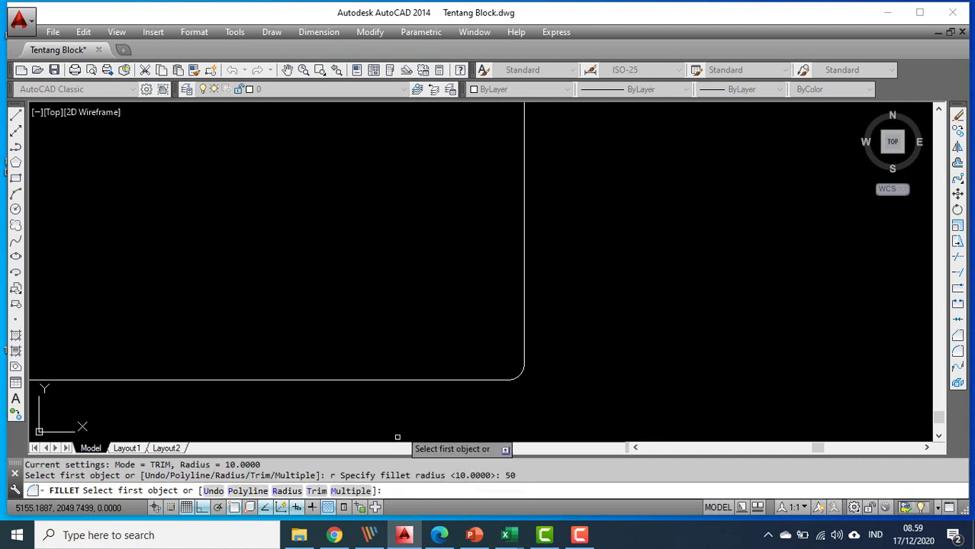
pyautogui.click(479, 378)
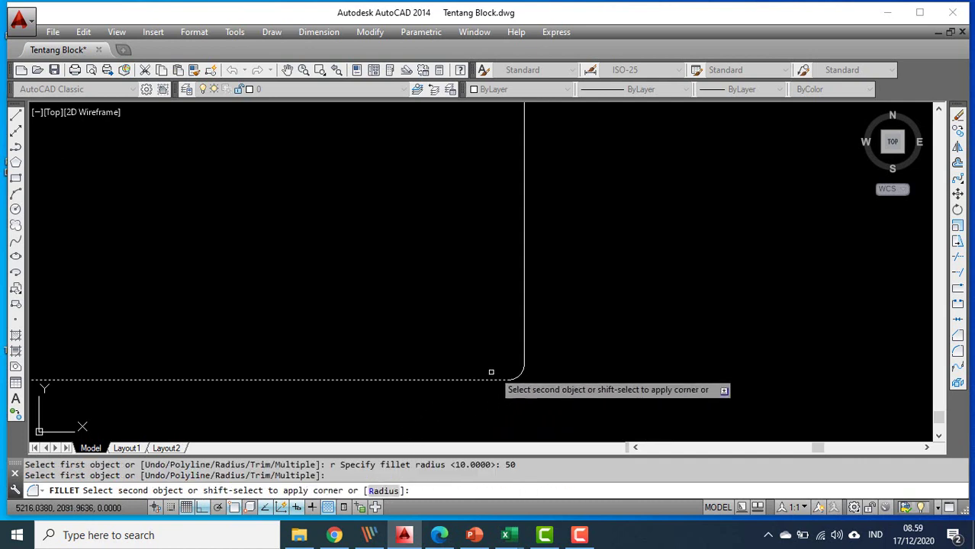
pyautogui.click(526, 312)
# Try to delete the leftover small arc together with the larger fillet arc, and undo the deletion
pyautogui.click(531, 345)
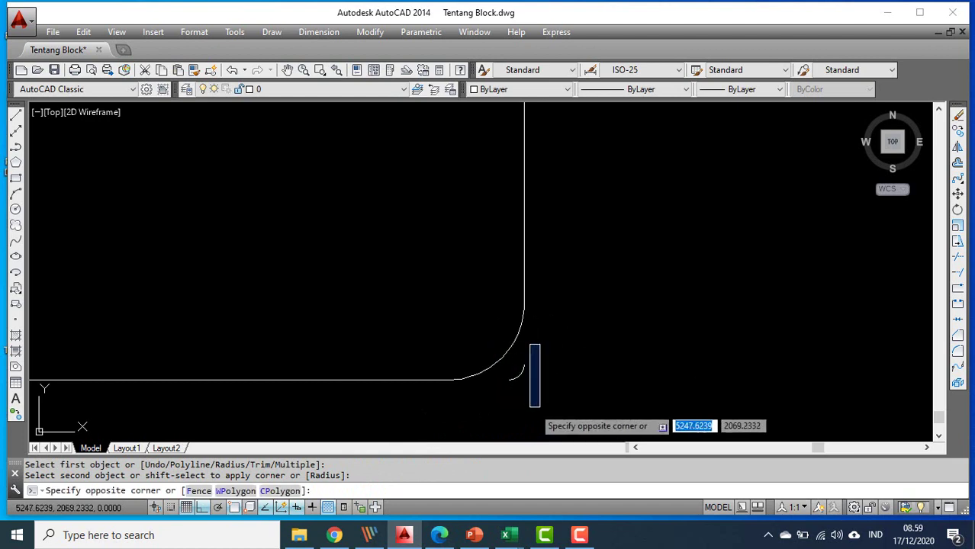
pyautogui.click(490, 406)
pyautogui.press('Delete')
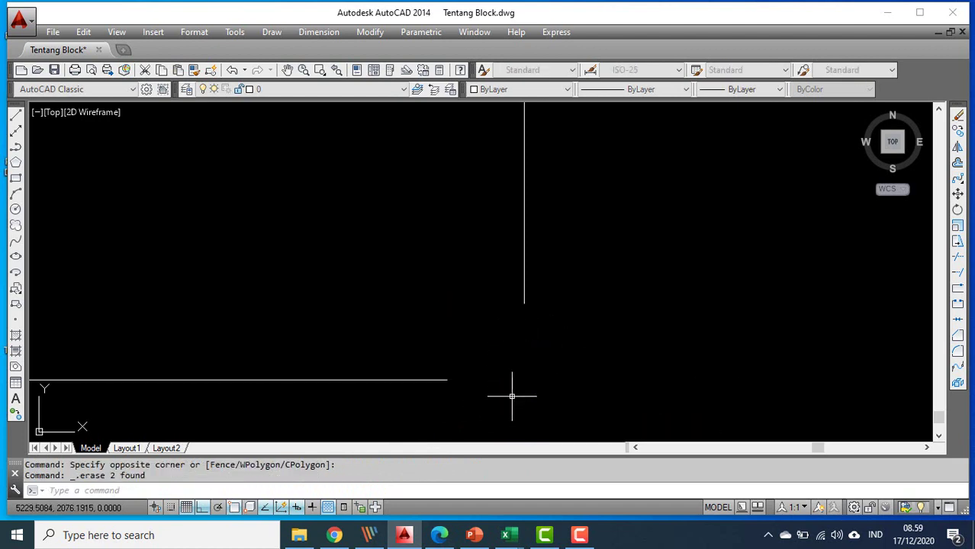
pyautogui.hotkey('ctrl', 'z')
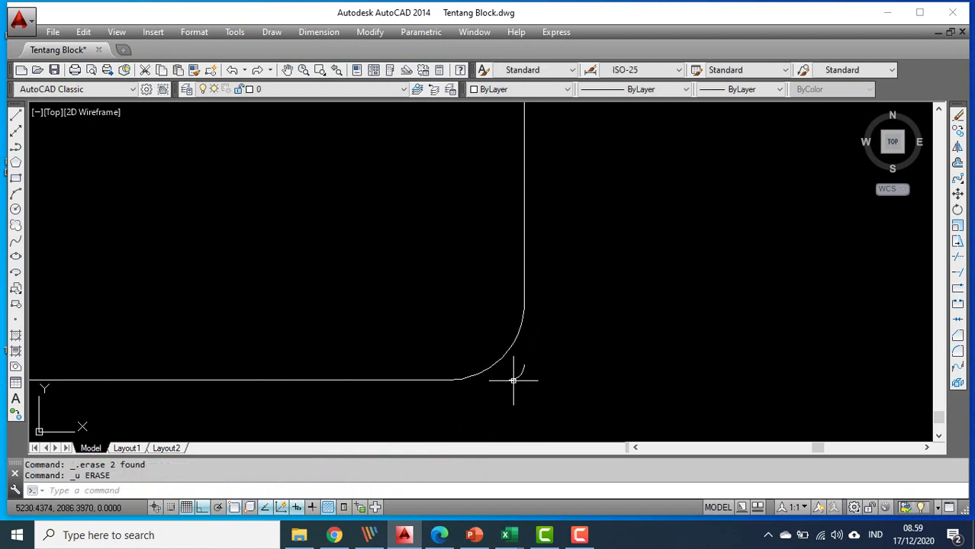
# Delete only the leftover radius-10 arc outside the larger corner fillet
pyautogui.click(513, 380)
pyautogui.press('Delete')
pyautogui.scroll(-6, 523, 380)
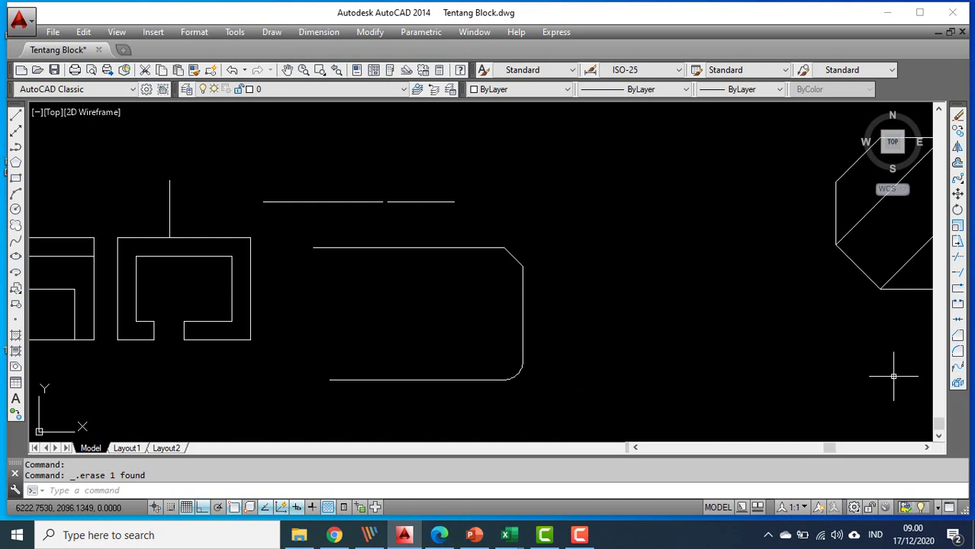
# With Ortho off, draw a polyline below the octagon: short horizontal, rising slope, nearly flat top and descending slope
pyautogui.click(17, 148)
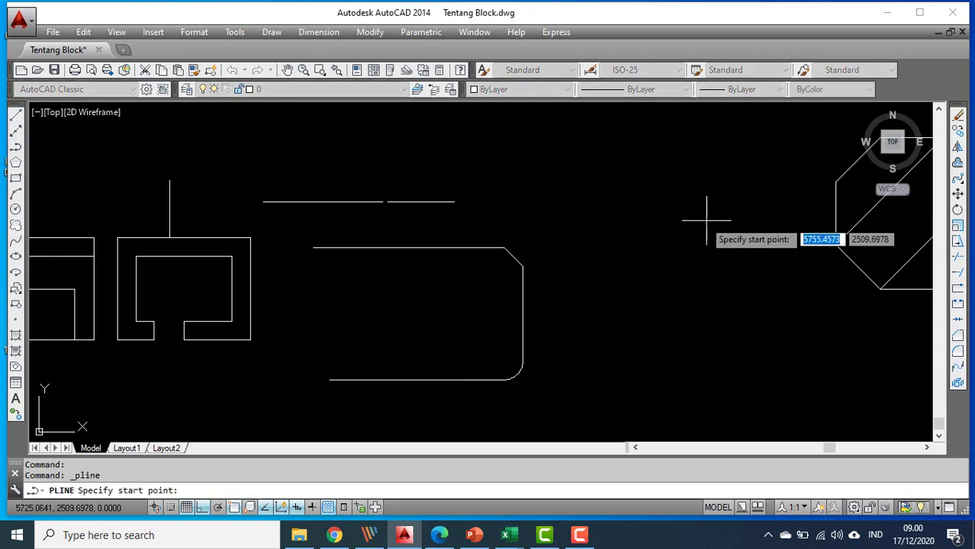
pyautogui.scroll(-2, 473, 217)
pyautogui.moveTo(473, 216); pyautogui.dragTo(418, 188, button='middle')
pyautogui.click(478, 352)
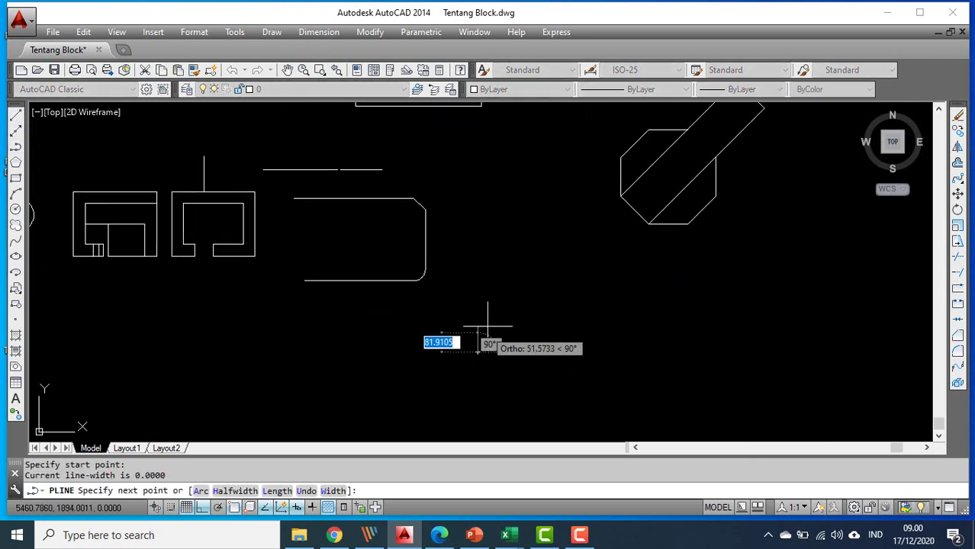
pyautogui.press('F8')
pyautogui.click(596, 308)
pyautogui.click(712, 304)
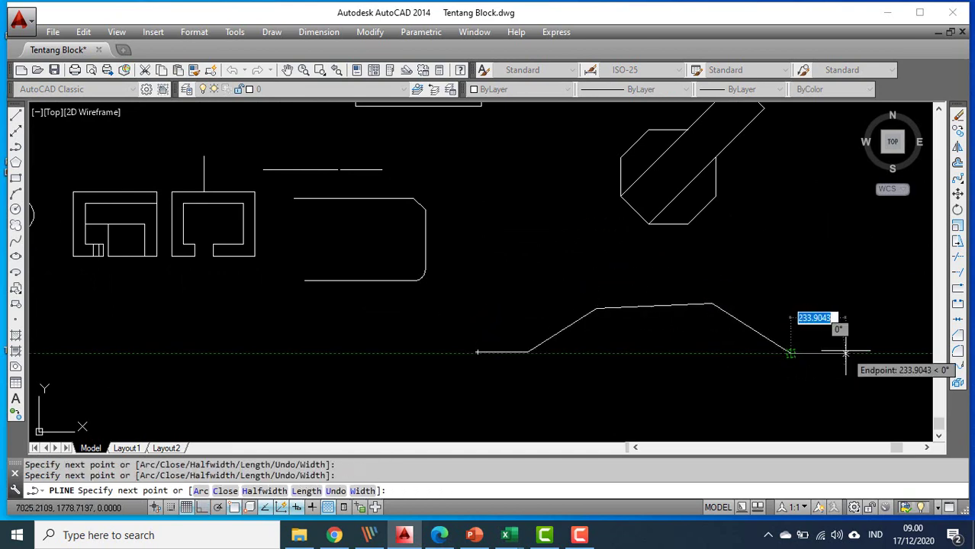
pyautogui.rightClick(842, 352)
pyautogui.click(885, 129)
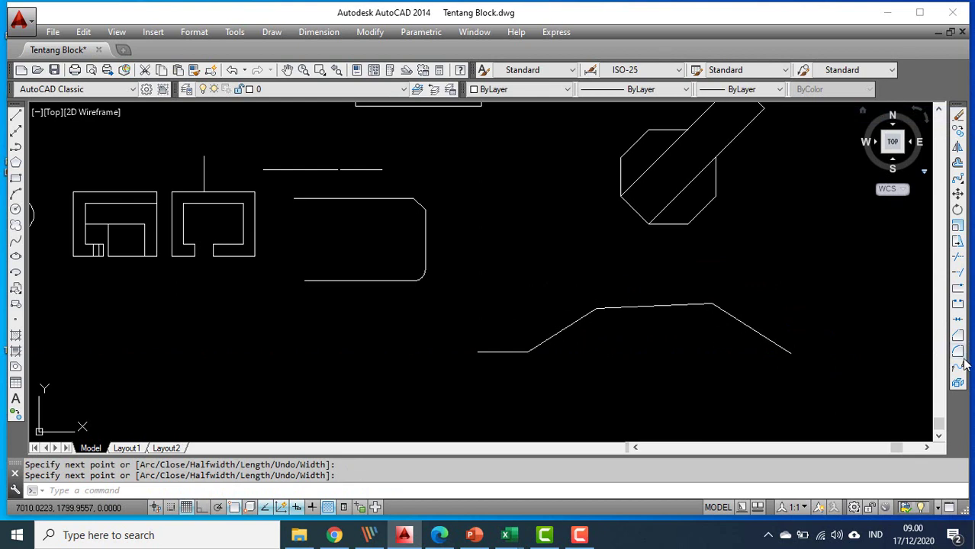
# Blend the polyline's left horizontal segment with its right descending segment using Tangent continuity
pyautogui.click(958, 368)
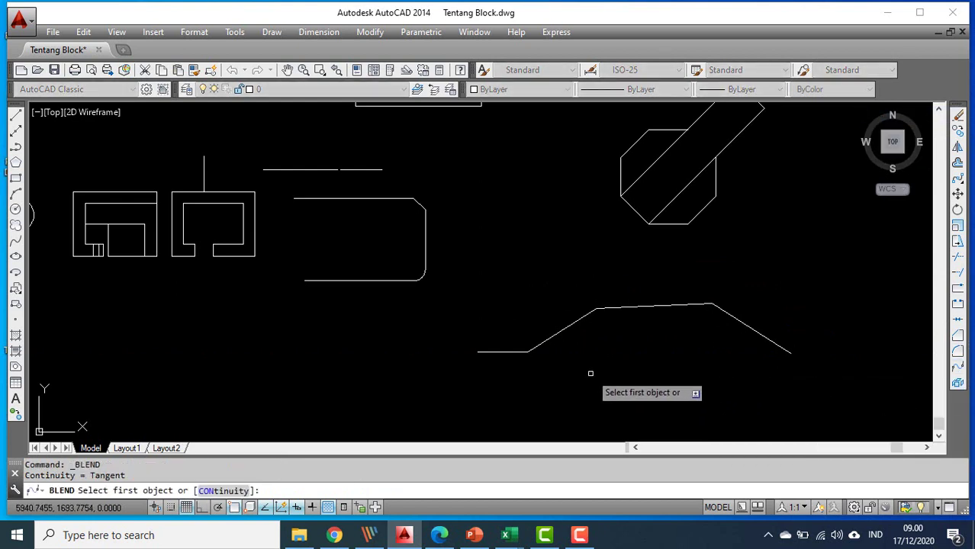
pyautogui.click(524, 353)
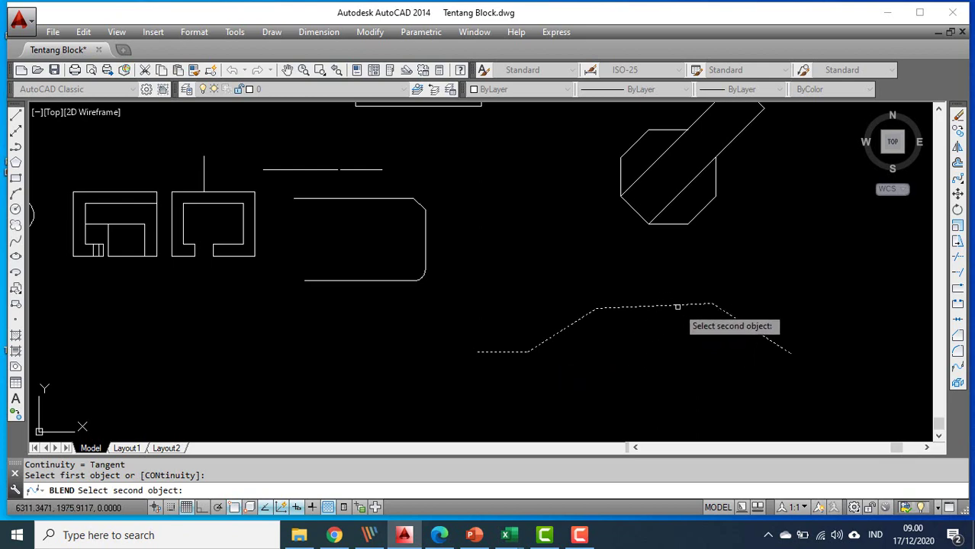
pyautogui.click(739, 322)
# Try to blend the new lower curve with the polyline's left rising segment
pyautogui.press('Return')
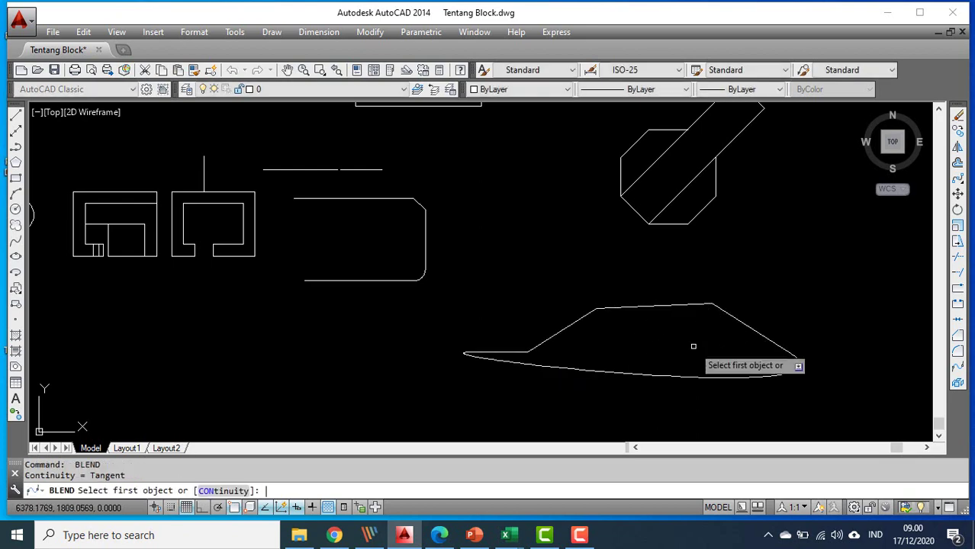
pyautogui.scroll(-2, 692, 344)
pyautogui.scroll(4, 675, 351)
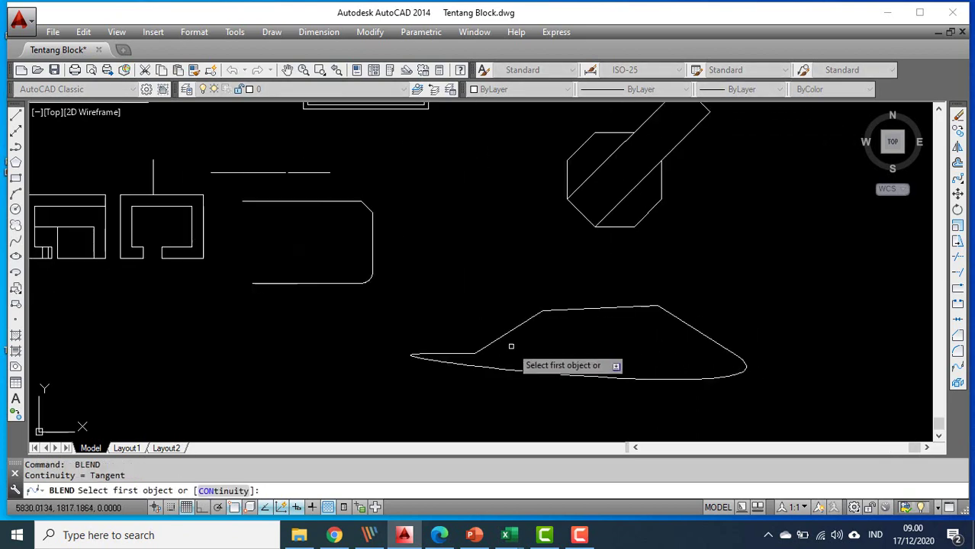
pyautogui.click(474, 368)
pyautogui.click(498, 334)
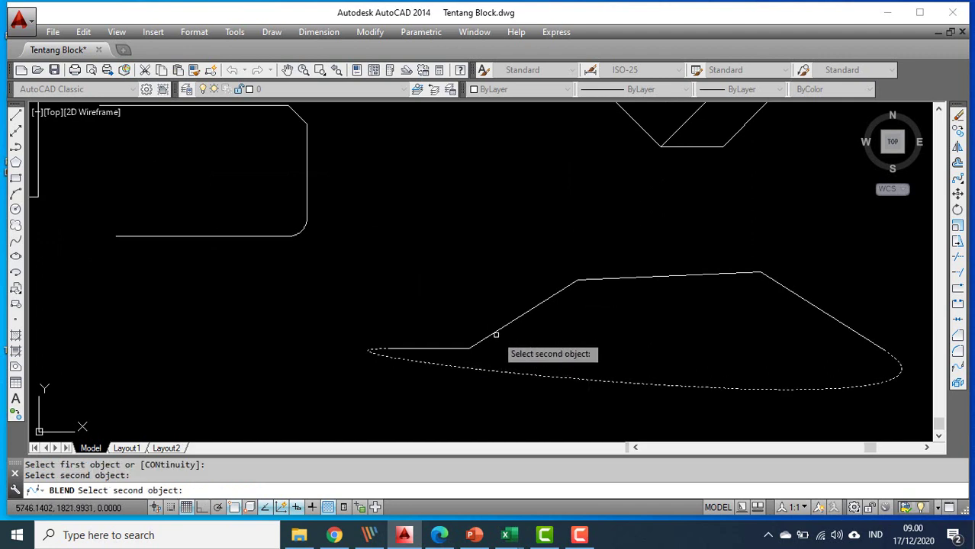
pyautogui.click(492, 334)
# Select the blend curve and the polyline to examine which parts of the closed shape belong together
pyautogui.click(491, 370)
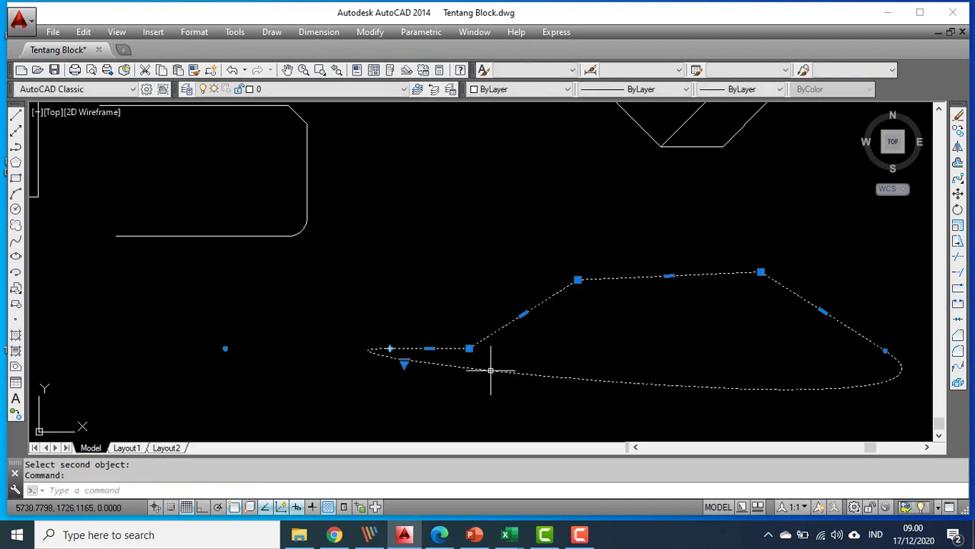
pyautogui.press('Escape')
pyautogui.moveTo(499, 366); pyautogui.dragTo(425, 359, button='middle')
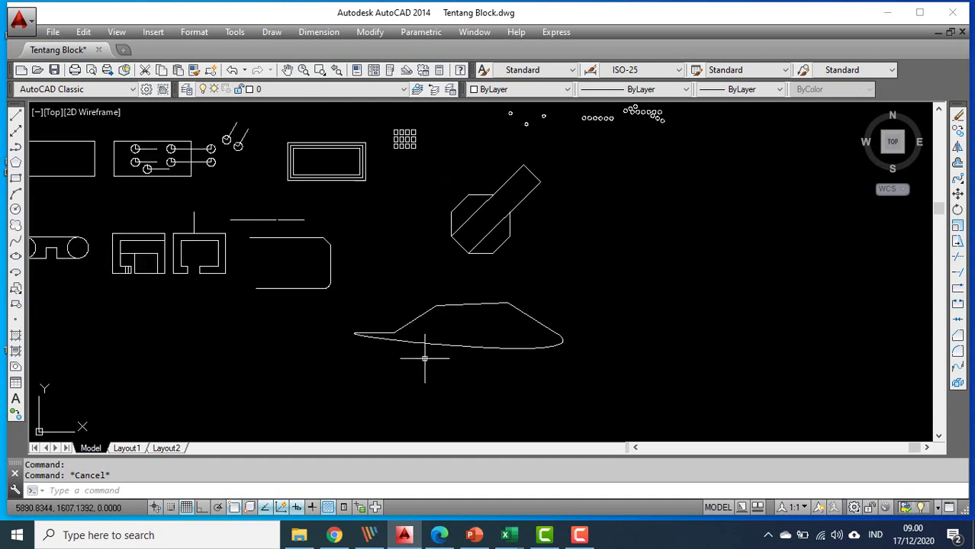
pyautogui.click(505, 349)
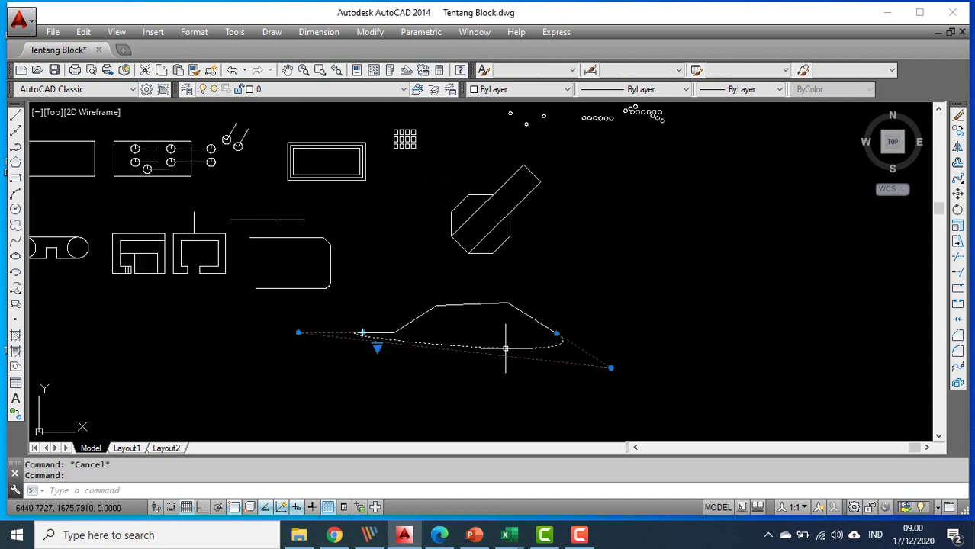
pyautogui.press('Escape')
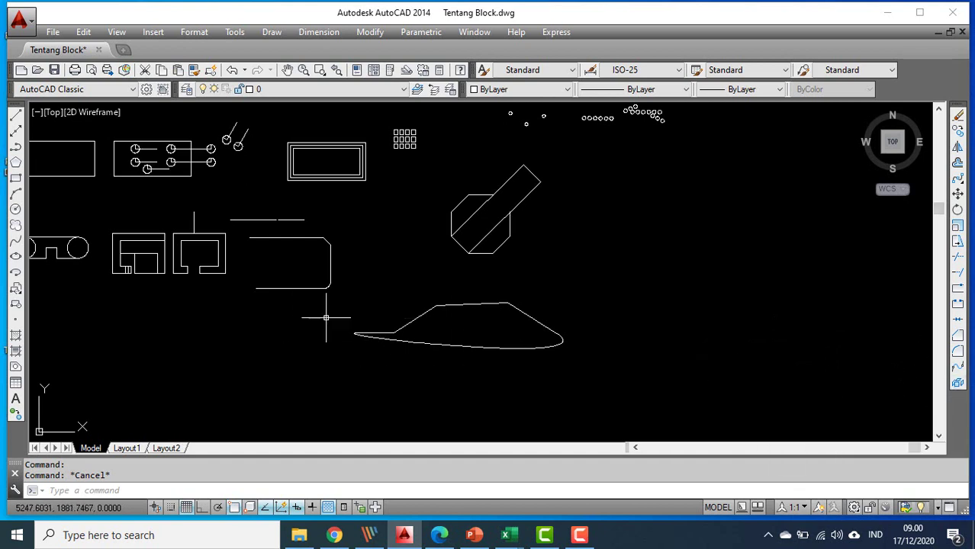
pyautogui.click(389, 339)
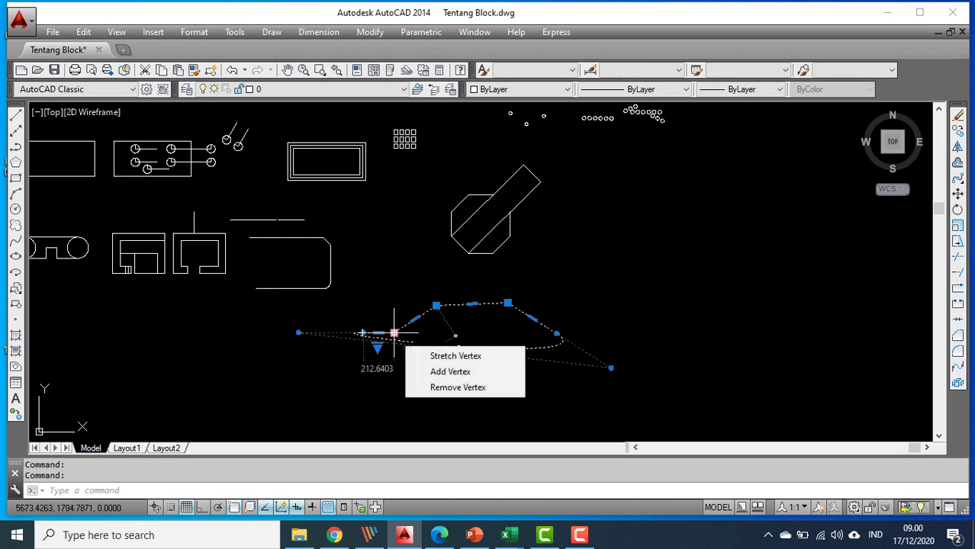
pyautogui.press('Escape')
pyautogui.click(338, 282)
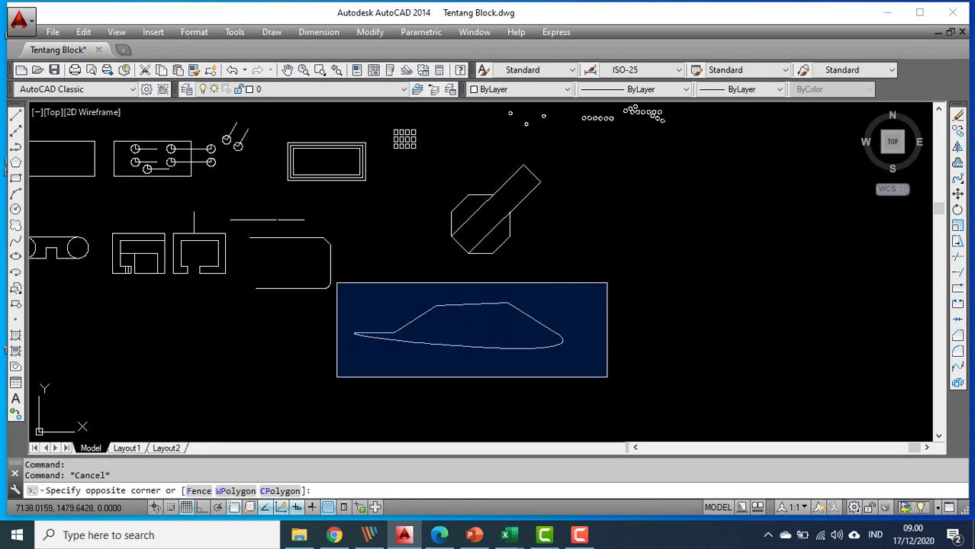
pyautogui.click(621, 378)
pyautogui.press('Escape')
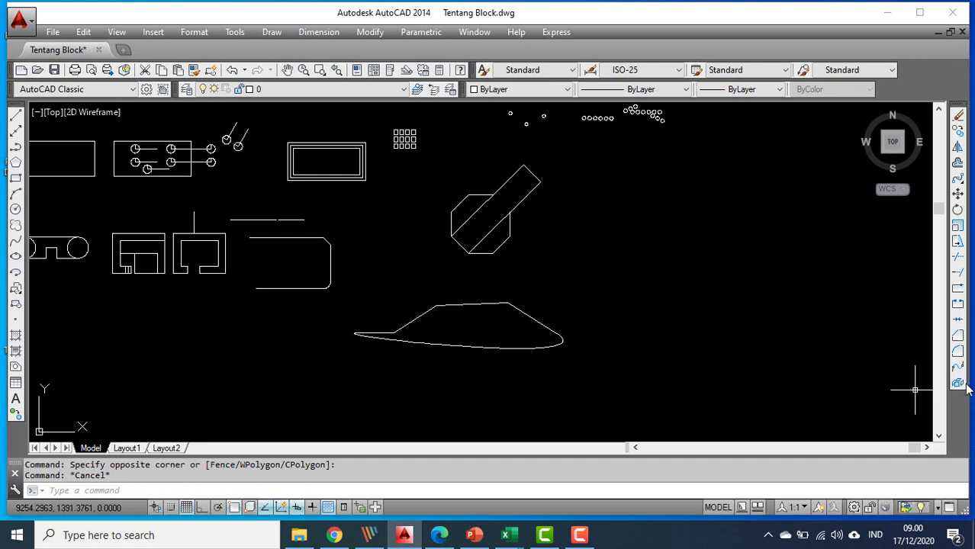
# Apply Explode to the whole closed shape made of the polyline and the blend curve
pyautogui.click(957, 383)
pyautogui.click(340, 289)
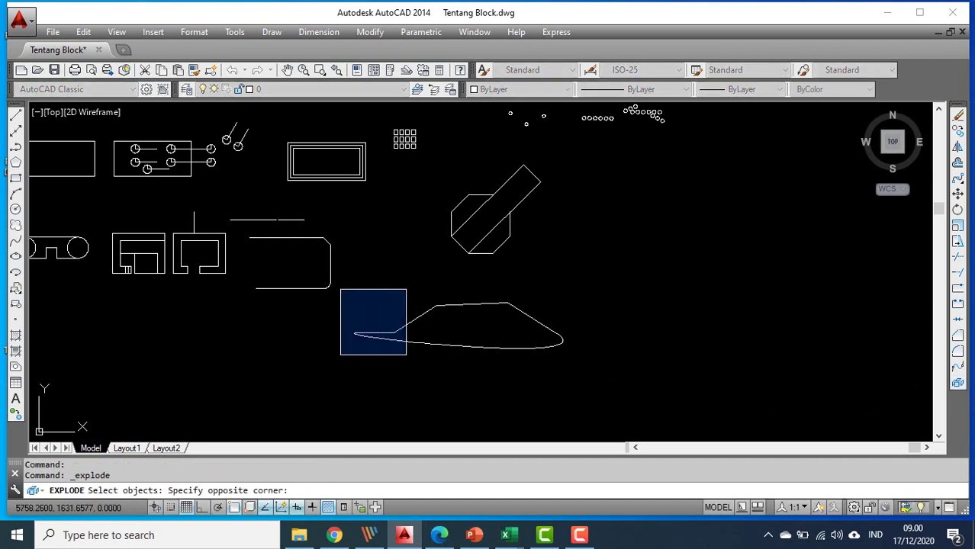
pyautogui.click(596, 380)
pyautogui.press('Return')
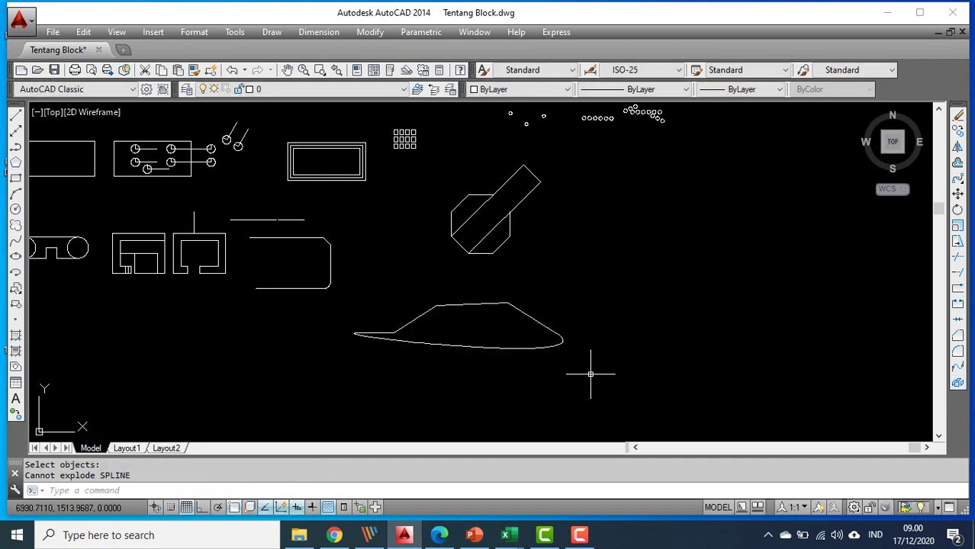
# Select the upper segments of the exploded shape one by one to check that they are separate, and clear the selection
pyautogui.click(556, 334)
pyautogui.click(606, 332)
pyautogui.click(479, 313)
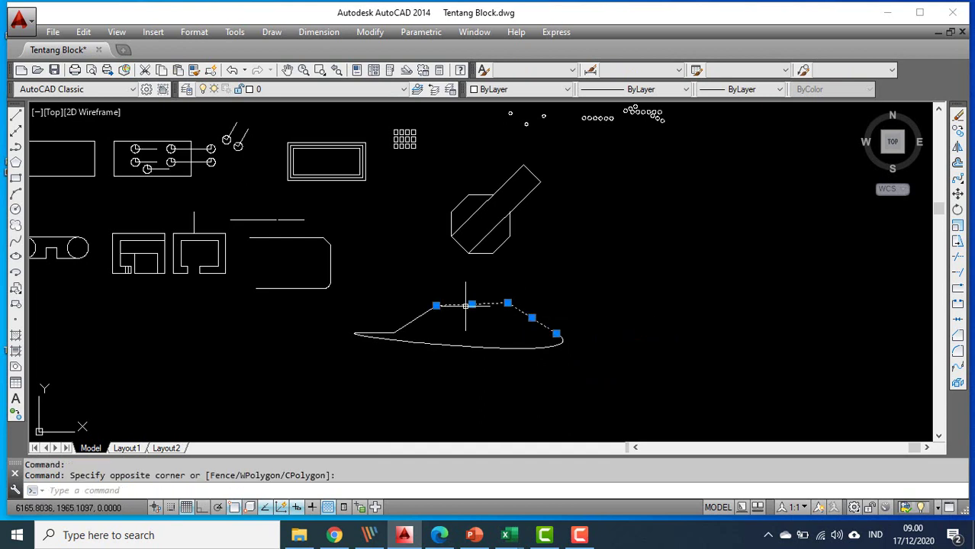
pyautogui.click(386, 334)
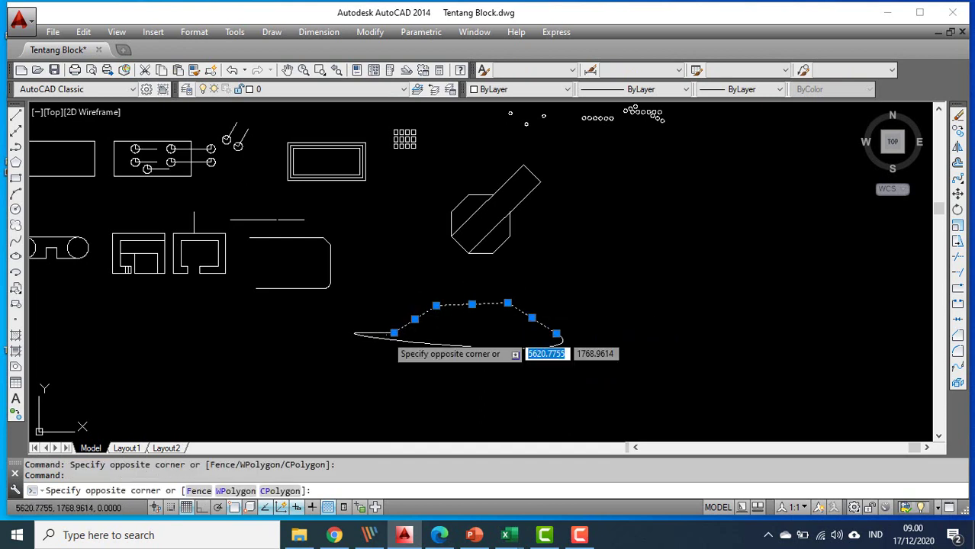
pyautogui.press('Escape')
pyautogui.scroll(-4, 488, 379)
pyautogui.press('Escape')
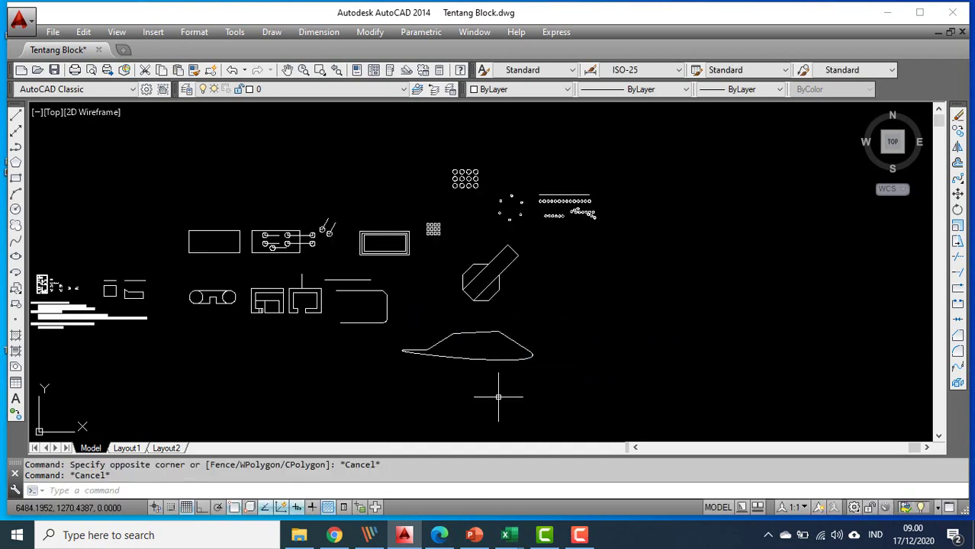